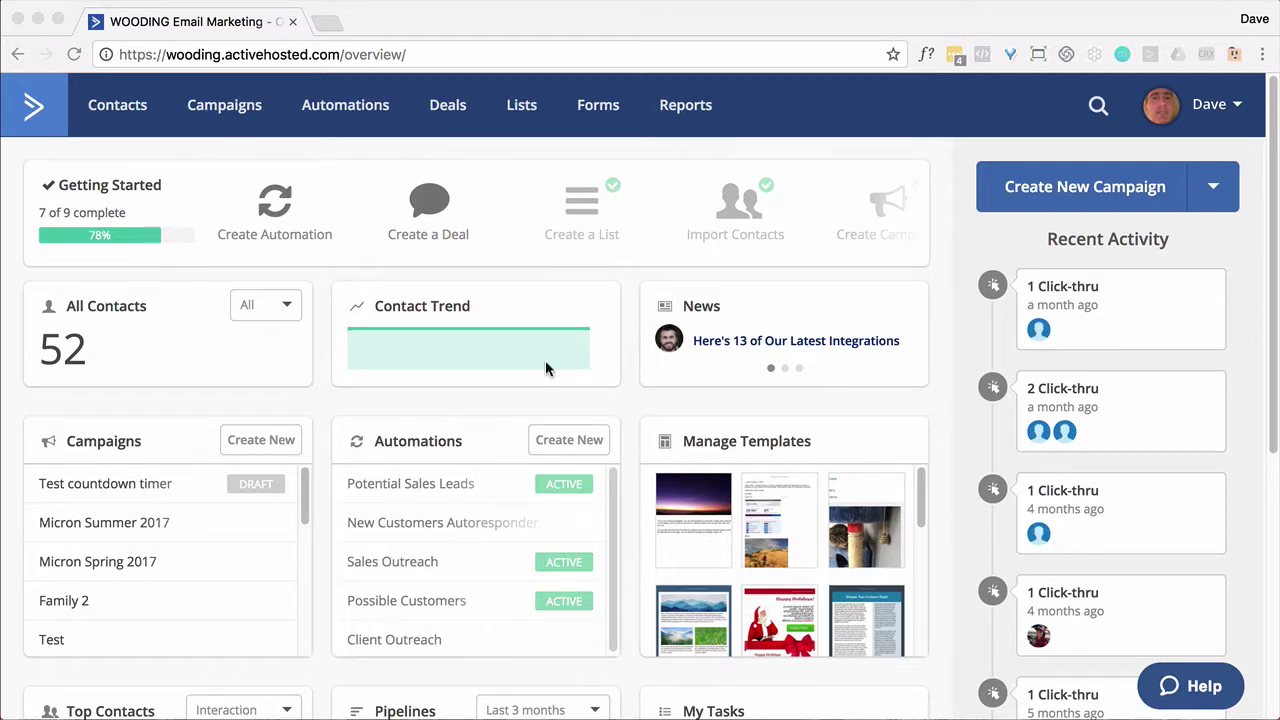
- Go to the automations area and start creating a new automation
{"action": "left_click", "coordinate": [353, 118]}
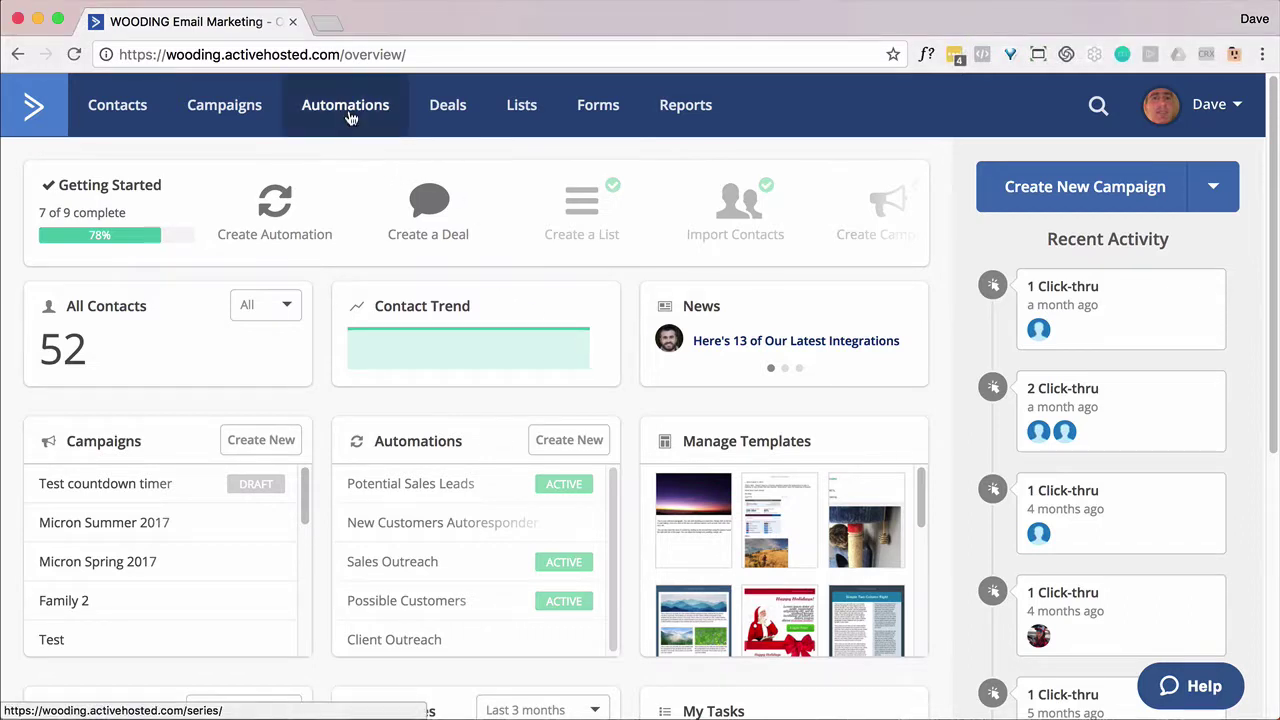
{"action": "left_click", "coordinate": [352, 118]}
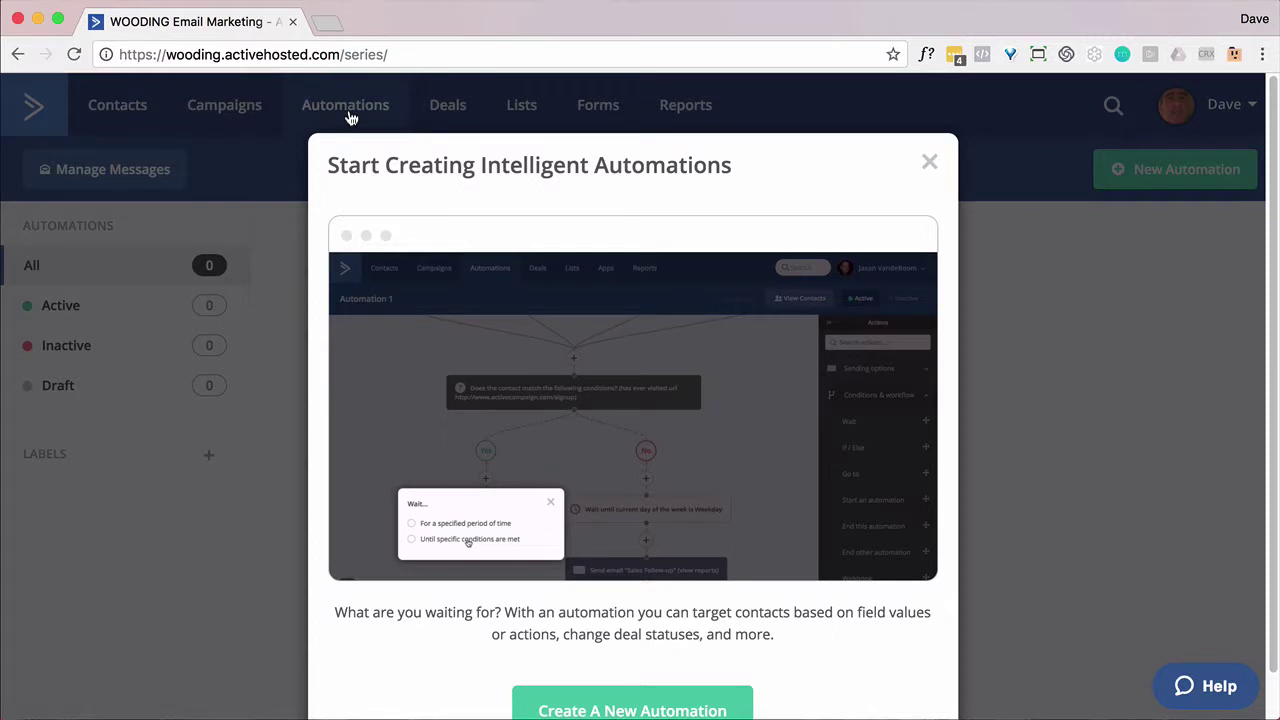
{"action": "scroll", "coordinate": [672, 568], "scroll_direction": "down", "scroll_amount": 1}
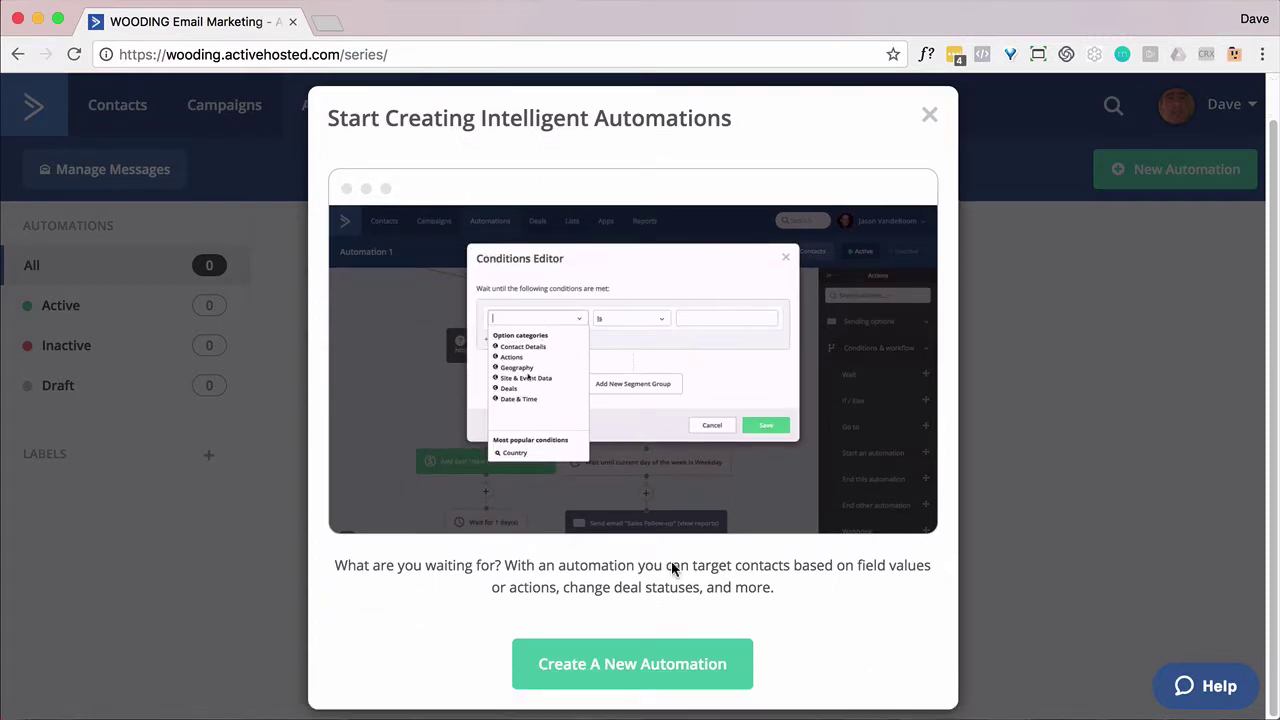
{"action": "left_click", "coordinate": [672, 664]}
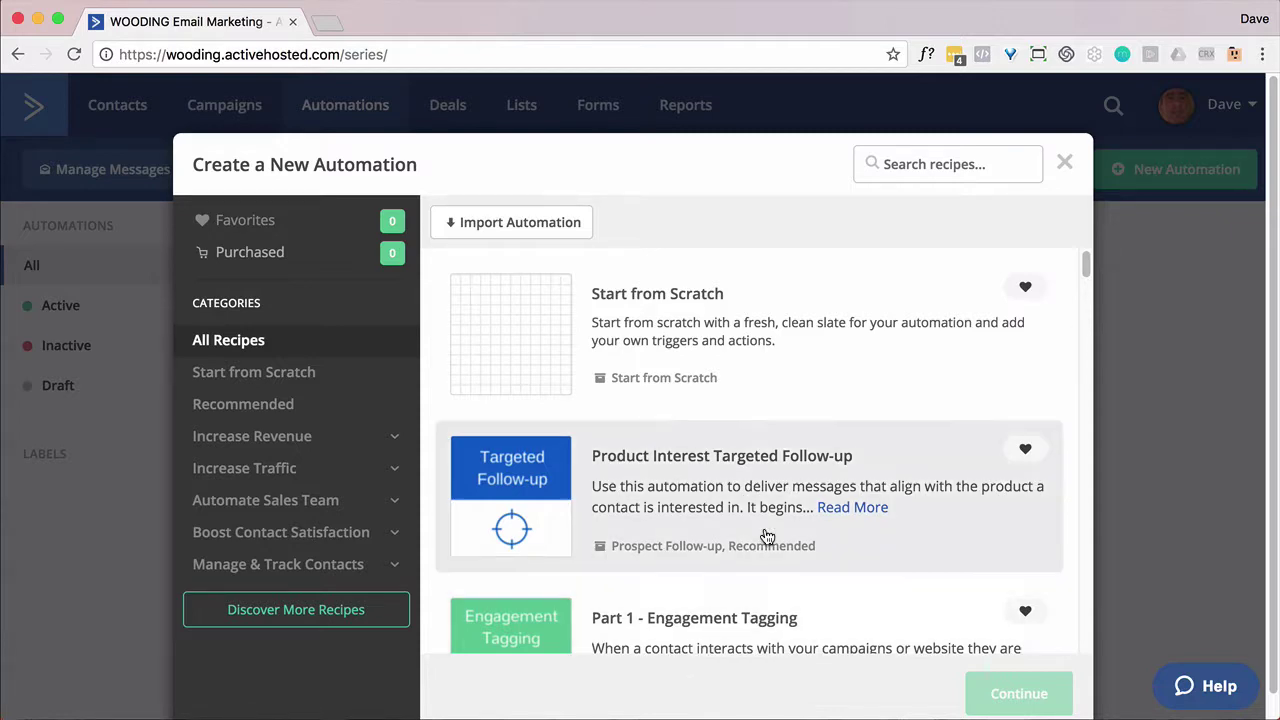
- Look through the automation recipes and create the automation with the Start from Scratch recipe
{"action": "scroll", "coordinate": [765, 535], "scroll_direction": "down", "scroll_amount": 5}
{"action": "scroll", "coordinate": [770, 535], "scroll_direction": "down", "scroll_amount": 12}
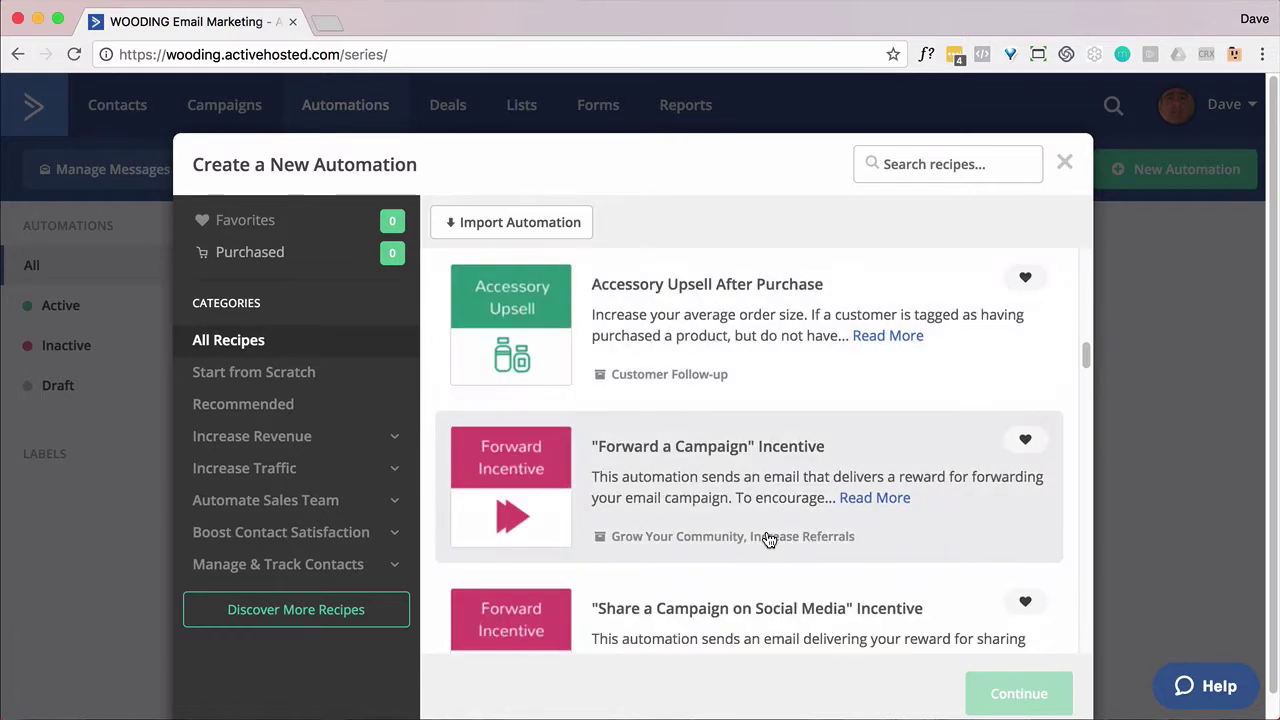
{"action": "scroll", "coordinate": [769, 541], "scroll_direction": "down", "scroll_amount": 10}
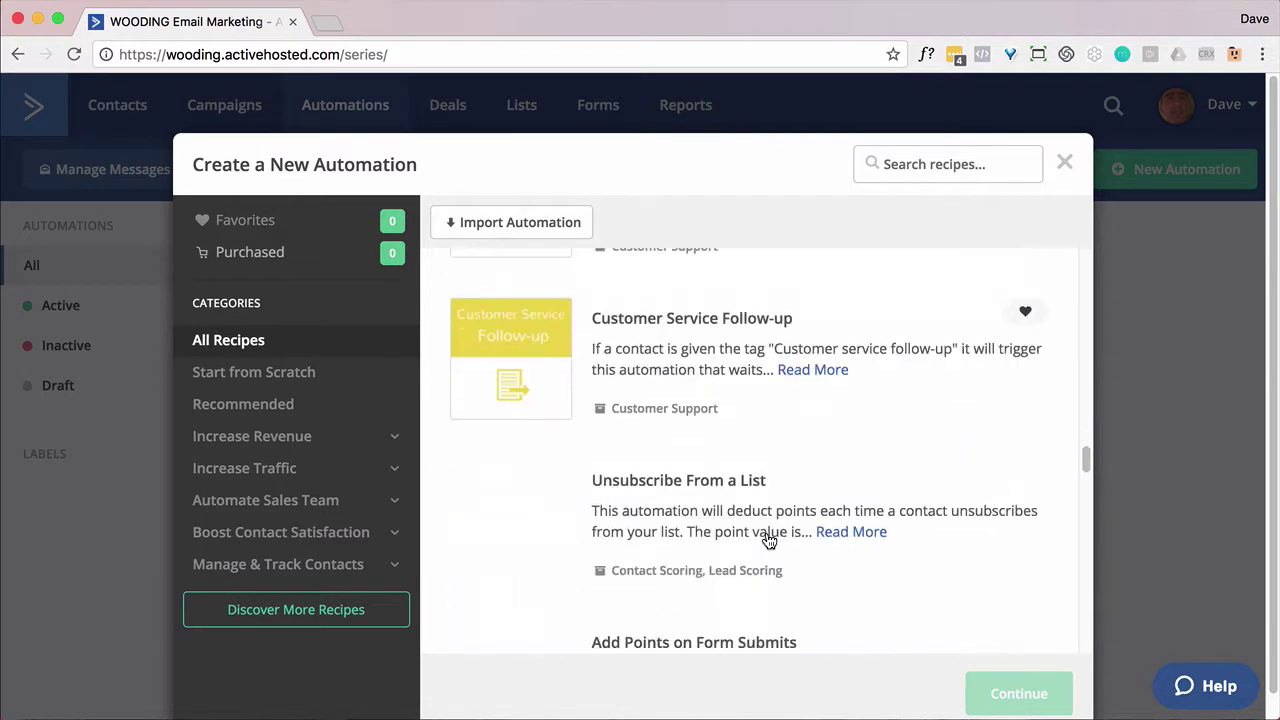
{"action": "scroll", "coordinate": [767, 540], "scroll_direction": "down", "scroll_amount": 12}
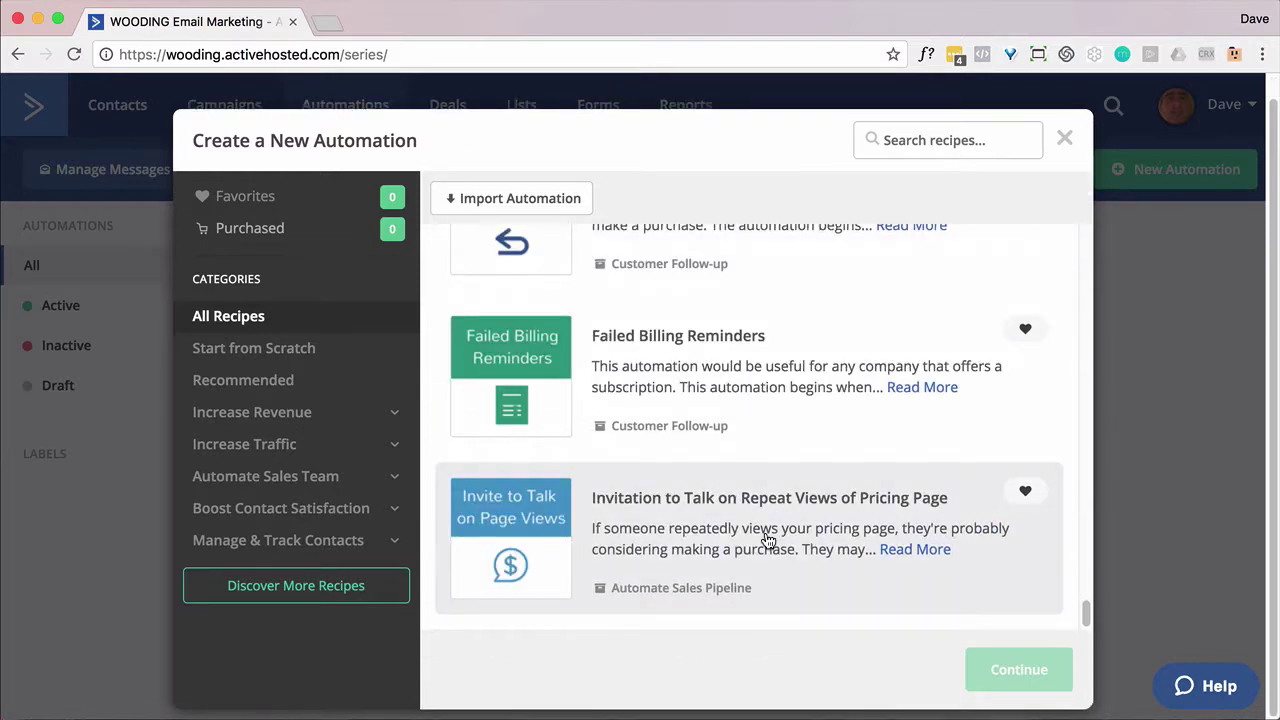
{"action": "scroll", "coordinate": [767, 540], "scroll_direction": "up", "scroll_amount": 10}
{"action": "scroll", "coordinate": [769, 541], "scroll_direction": "up", "scroll_amount": 12}
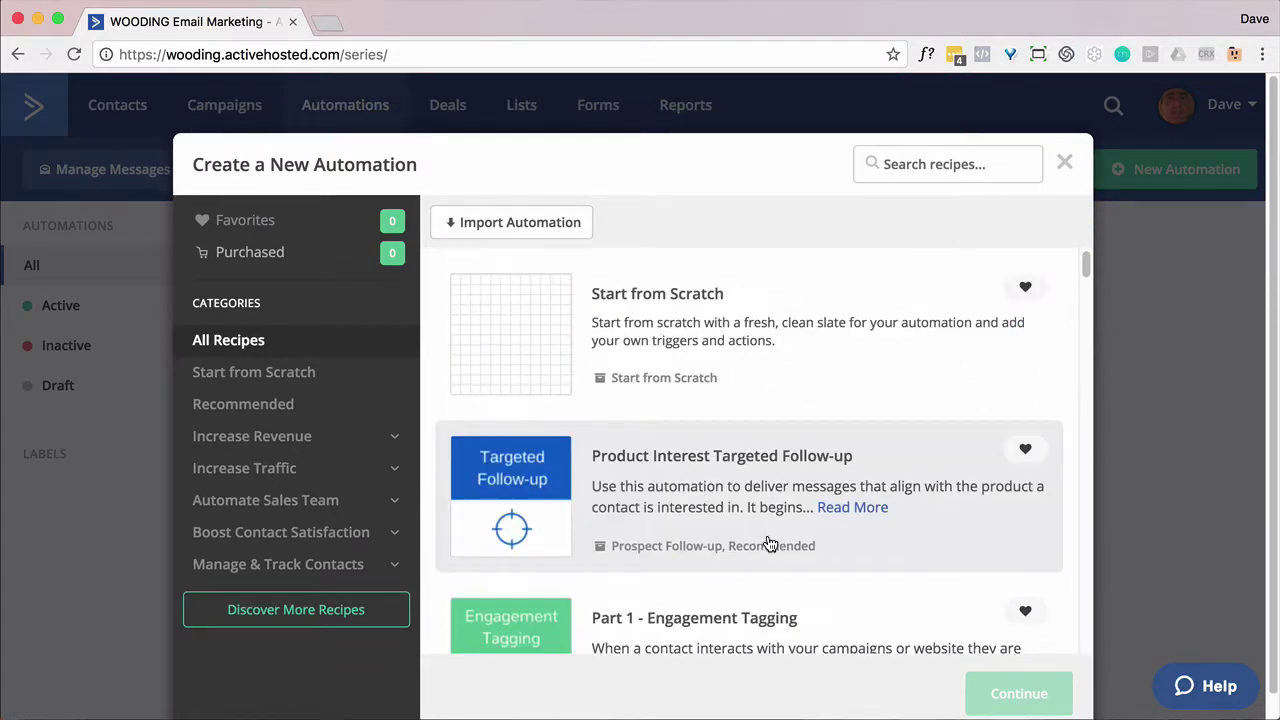
{"action": "left_click", "coordinate": [496, 312]}
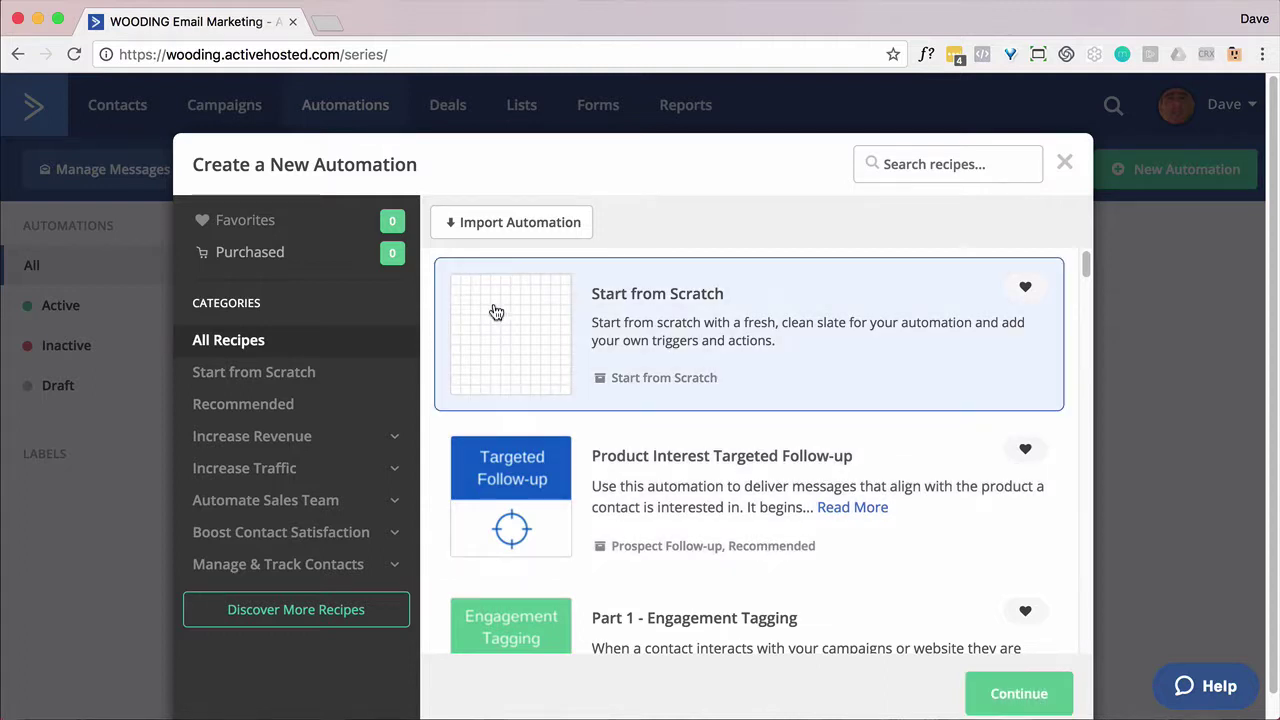
{"action": "left_click", "coordinate": [998, 691]}
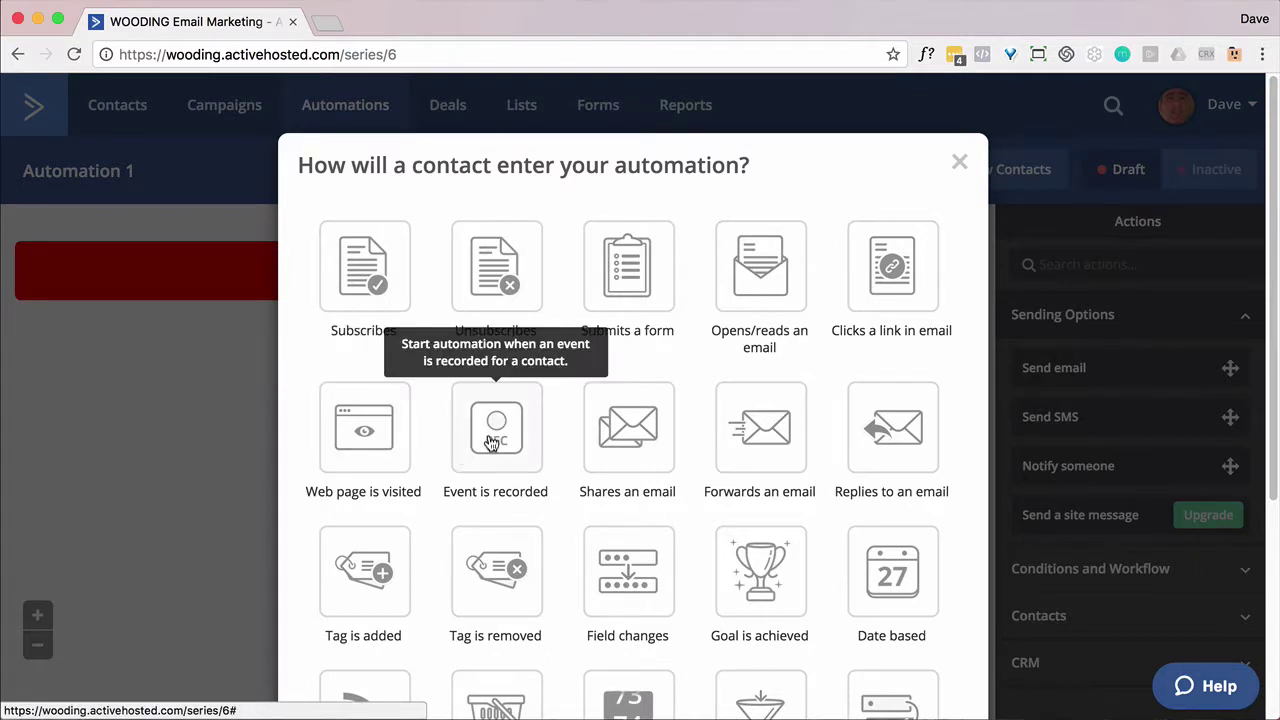
- Review the available contact entry triggers and continue without a trigger for the automation
{"action": "scroll", "coordinate": [537, 486], "scroll_direction": "down", "scroll_amount": 3}
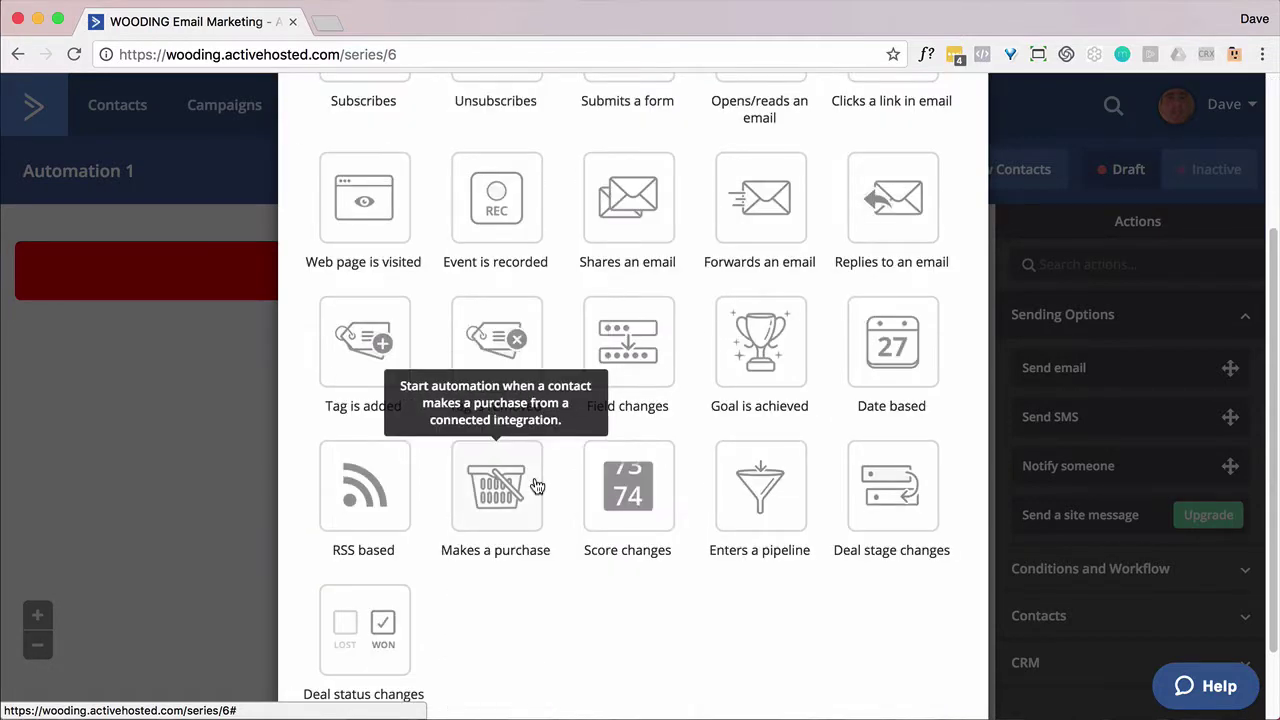
{"action": "scroll", "coordinate": [537, 486], "scroll_direction": "down", "scroll_amount": 2}
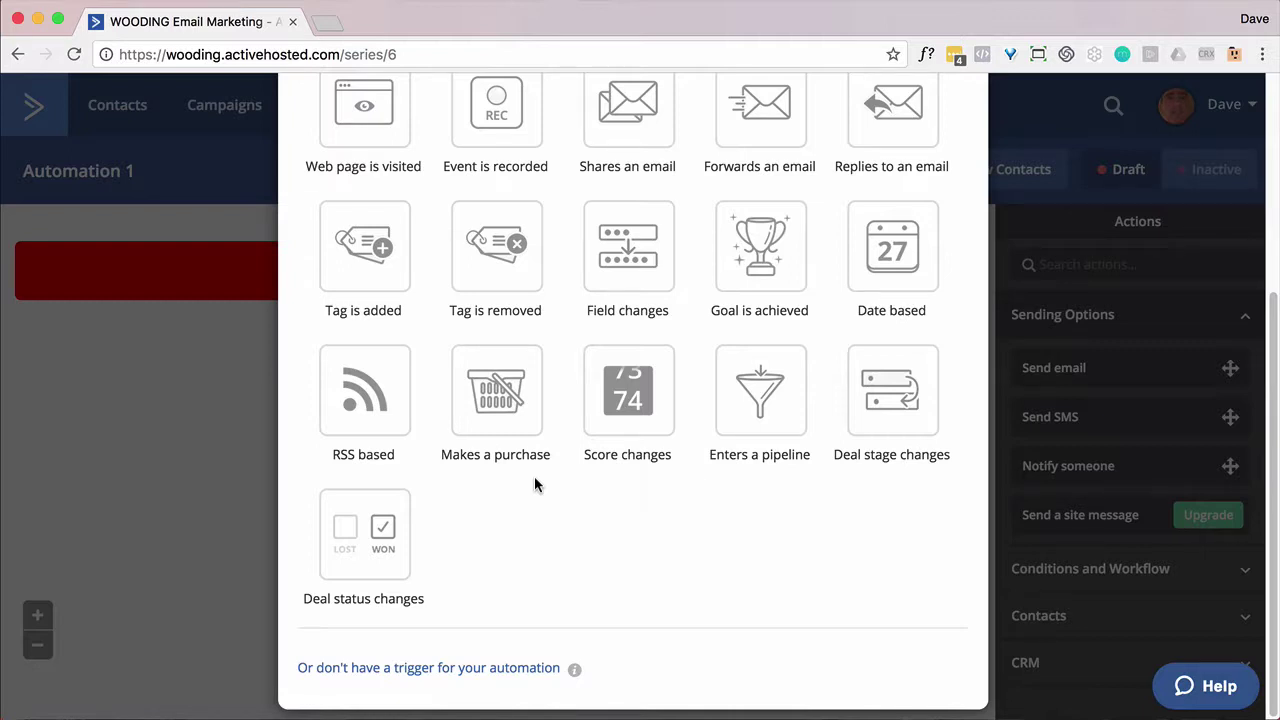
{"action": "left_click", "coordinate": [490, 668]}
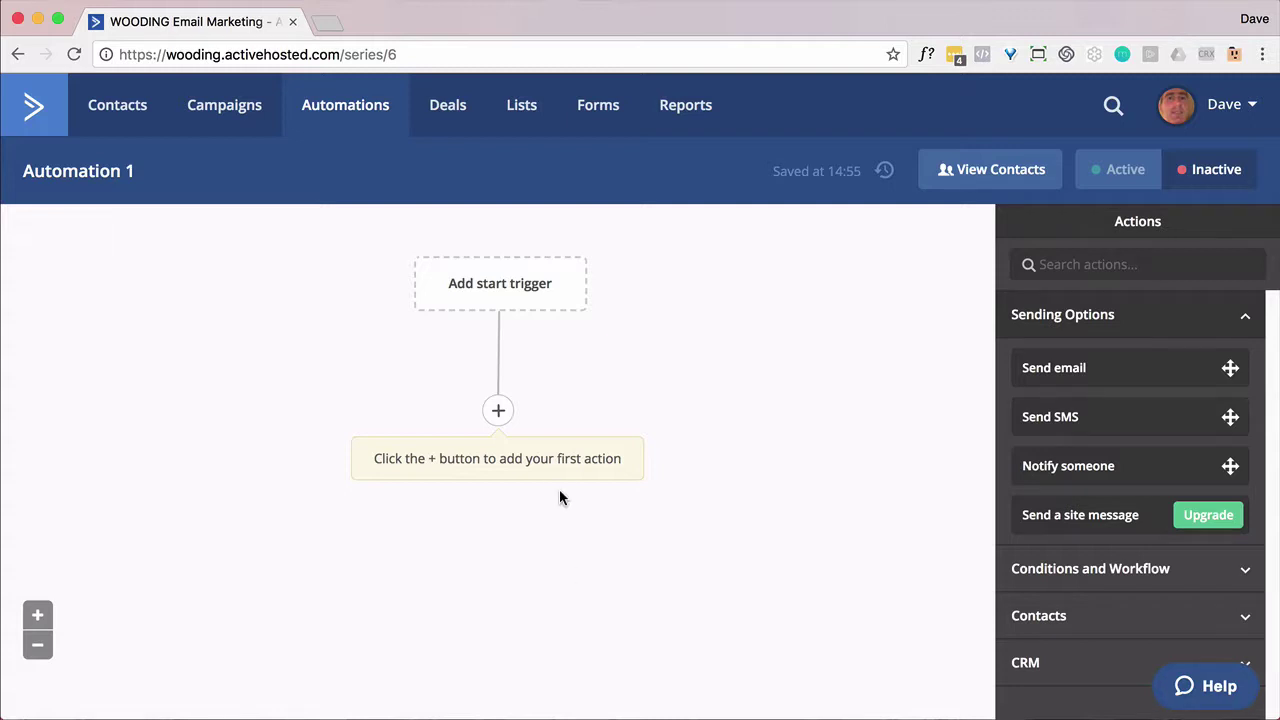
- Add a Send email action as the automation's first action and create a new email named "Email 1" for it
{"action": "left_click", "coordinate": [499, 419]}
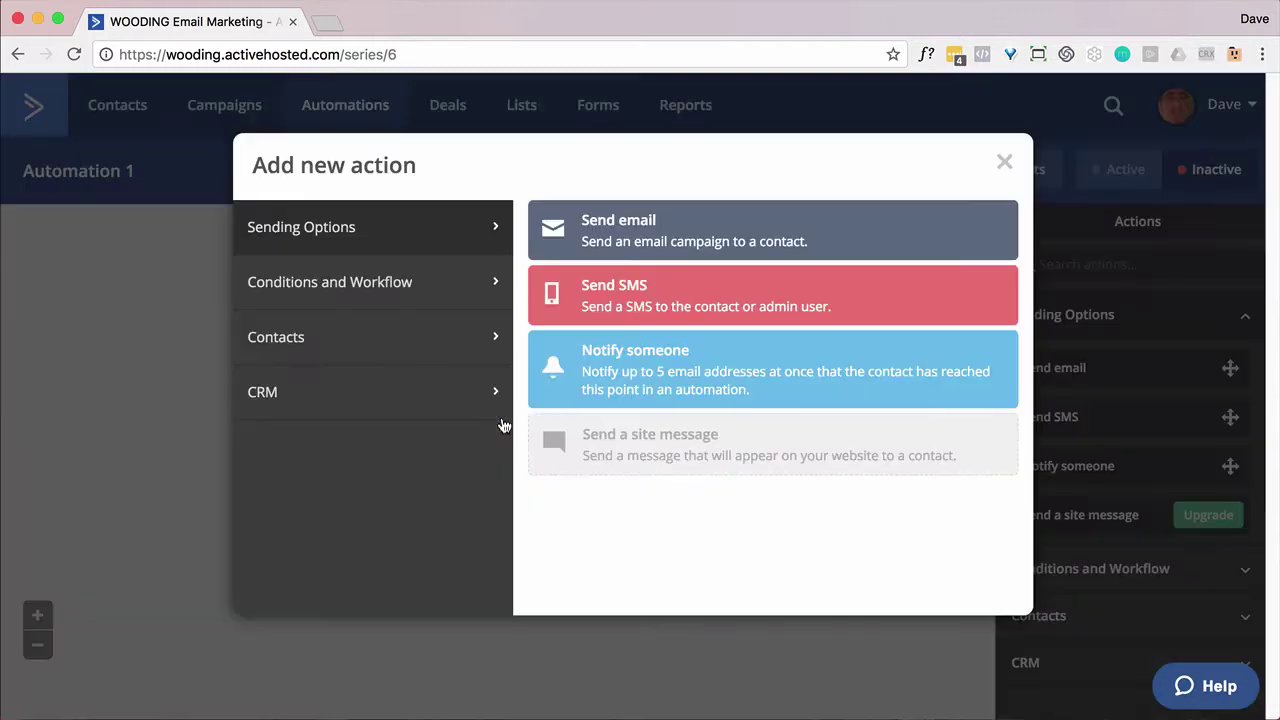
{"action": "left_click", "coordinate": [606, 232]}
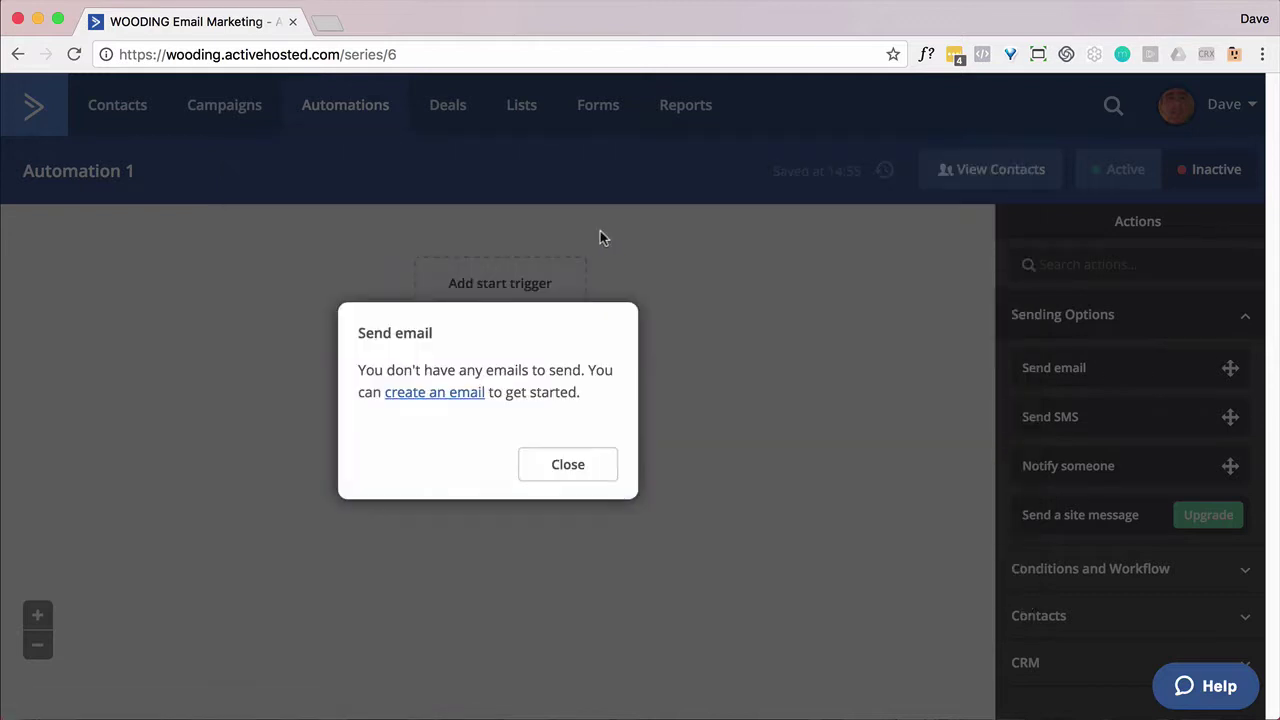
{"action": "left_click", "coordinate": [415, 397]}
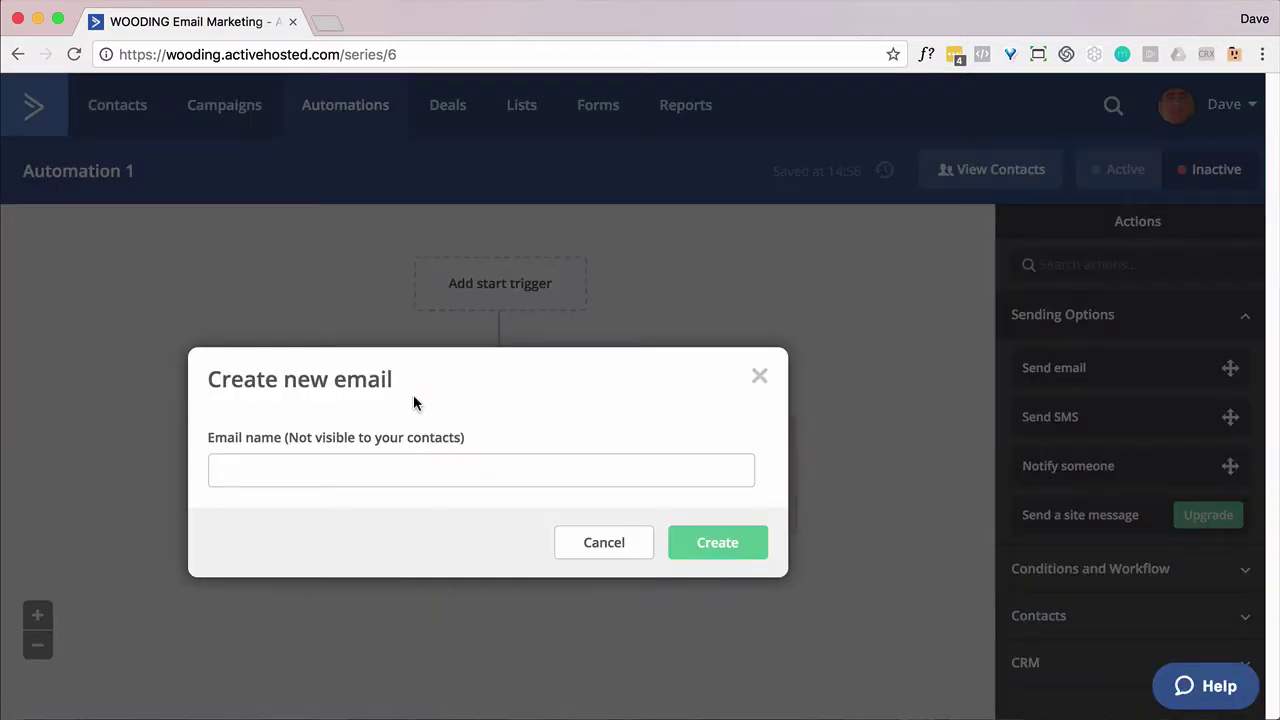
{"action": "left_click", "coordinate": [260, 472]}
{"action": "type", "text": "Email 1"}
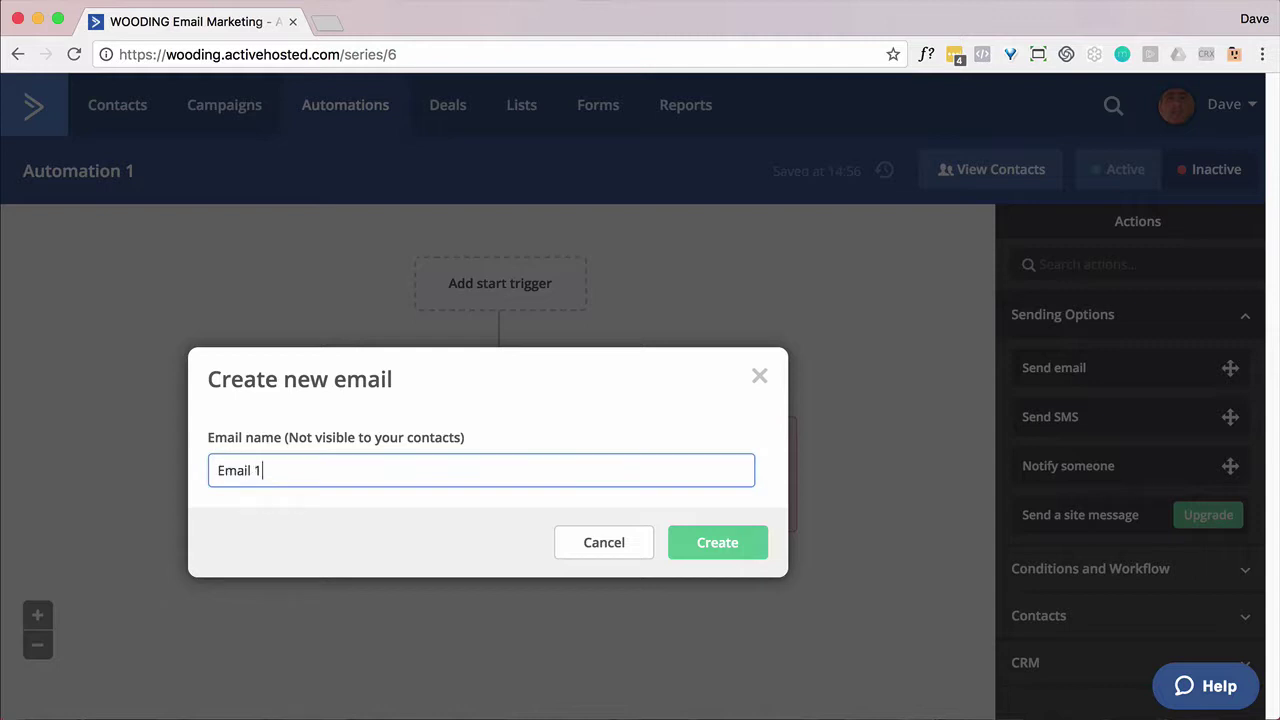
{"action": "left_click", "coordinate": [700, 544]}
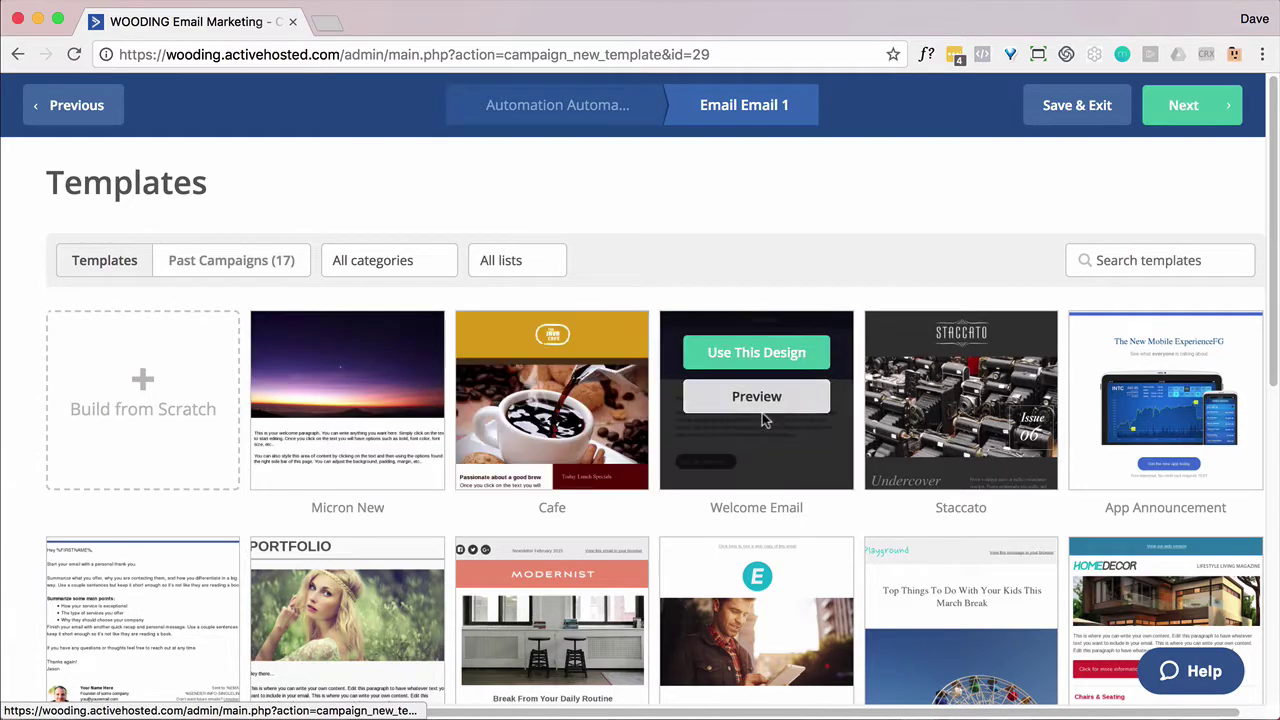
- Browse the templates and past campaigns, and use the Micron Summer 2017 campaign's design for the email
{"action": "scroll", "coordinate": [1148, 445], "scroll_direction": "down", "scroll_amount": 6}
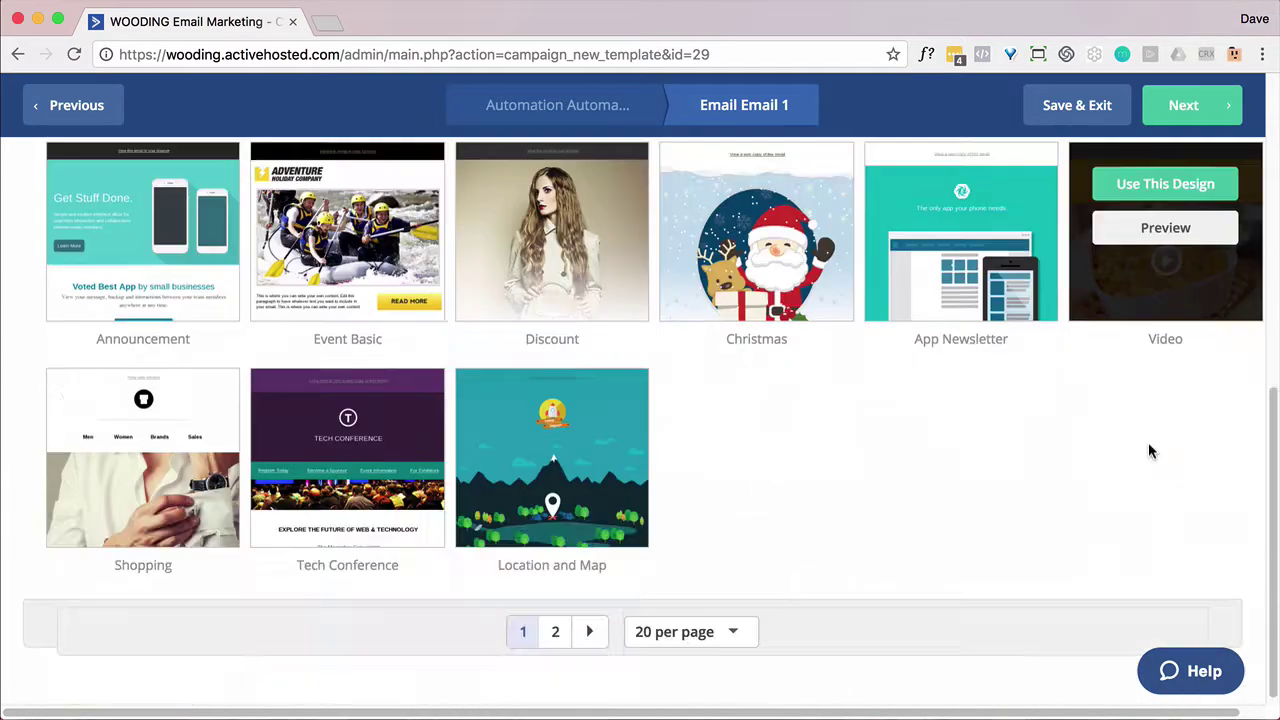
{"action": "scroll", "coordinate": [1150, 451], "scroll_direction": "up", "scroll_amount": 6}
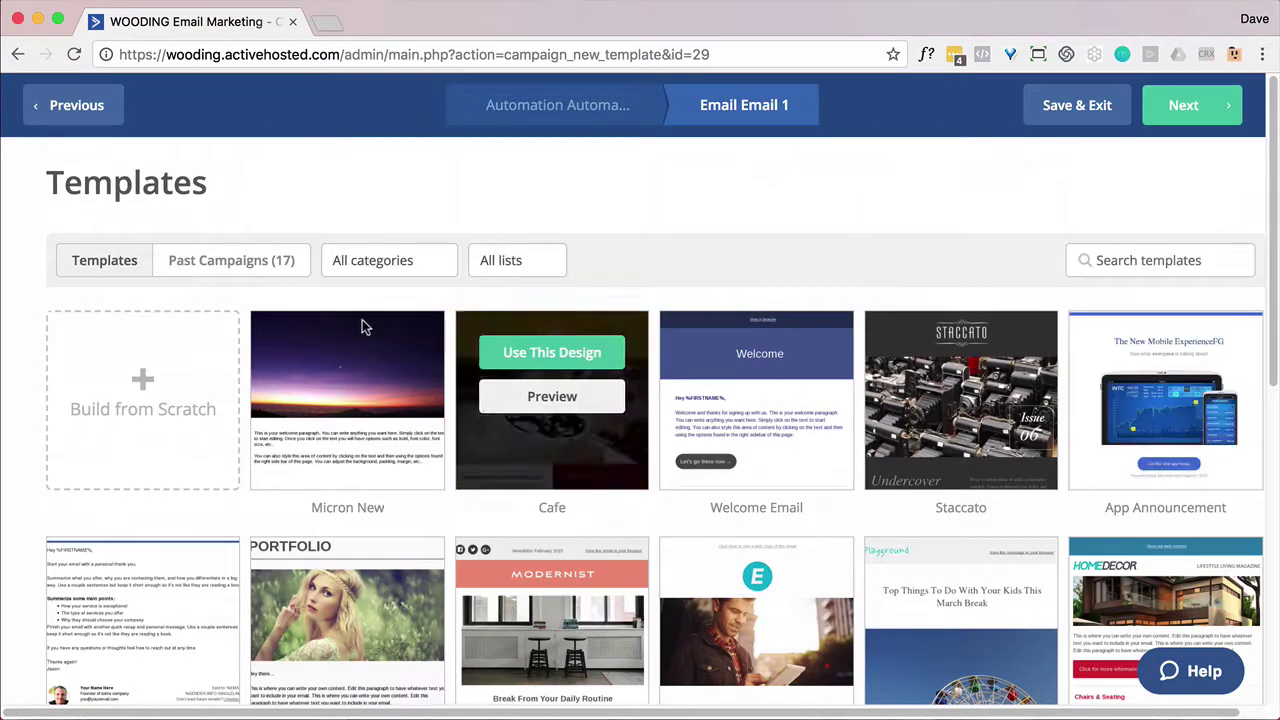
{"action": "left_click", "coordinate": [272, 268]}
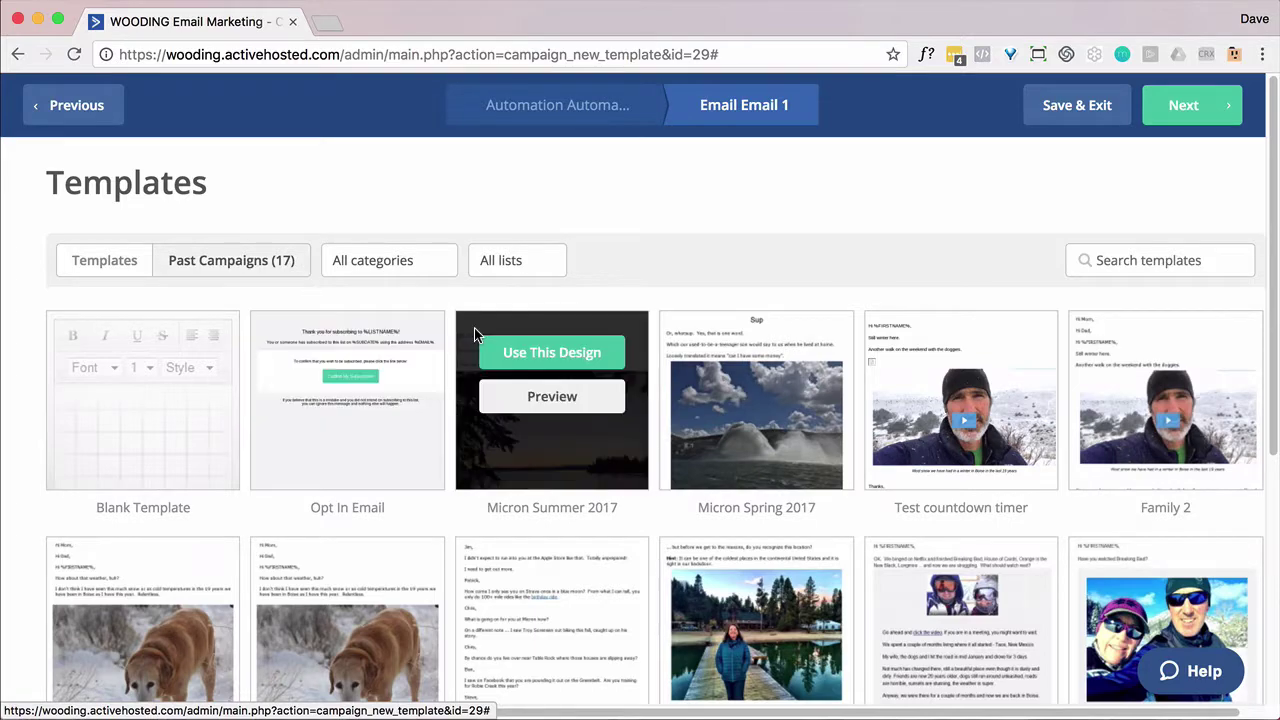
{"action": "scroll", "coordinate": [474, 328], "scroll_direction": "down", "scroll_amount": 4}
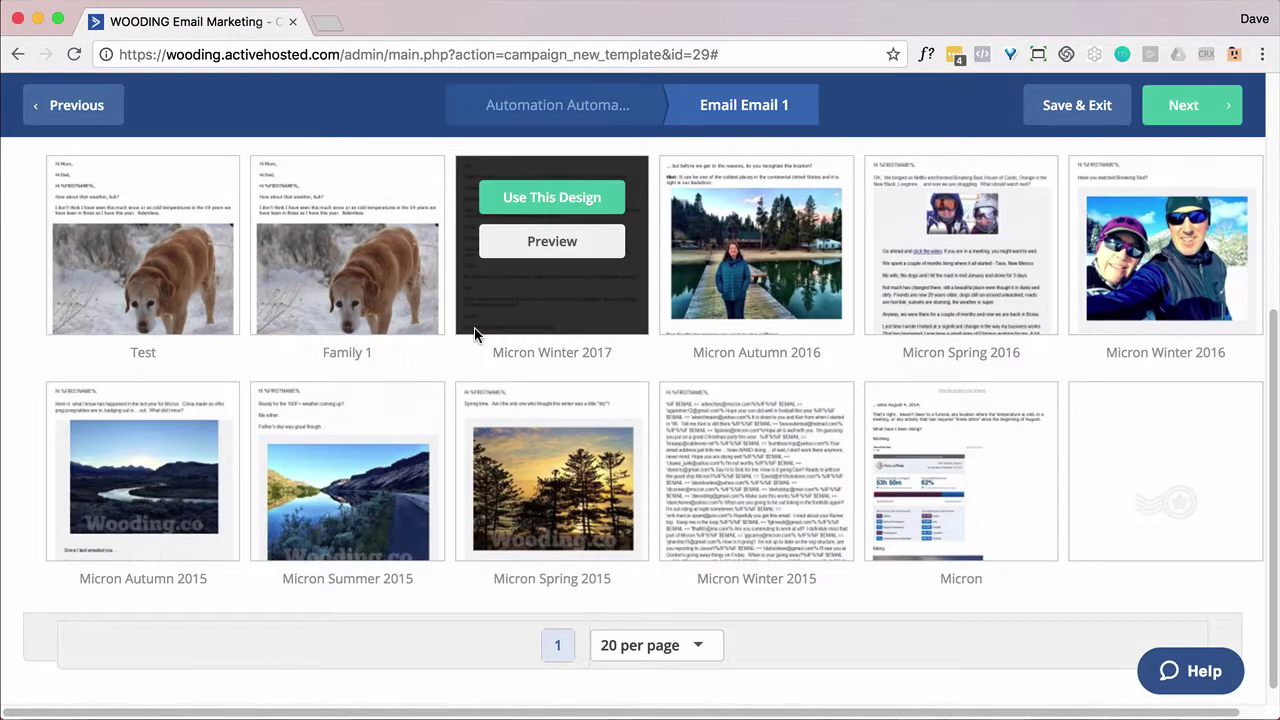
{"action": "scroll", "coordinate": [474, 334], "scroll_direction": "up", "scroll_amount": 5}
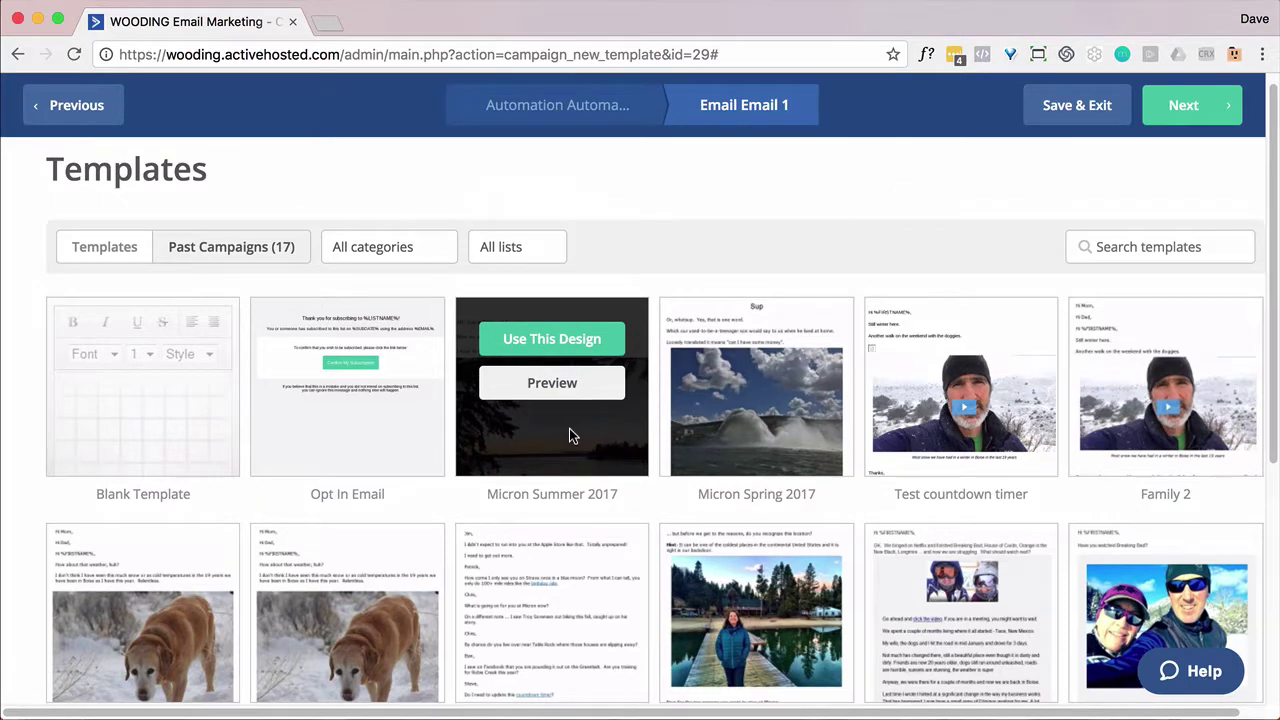
{"action": "left_click", "coordinate": [551, 349]}
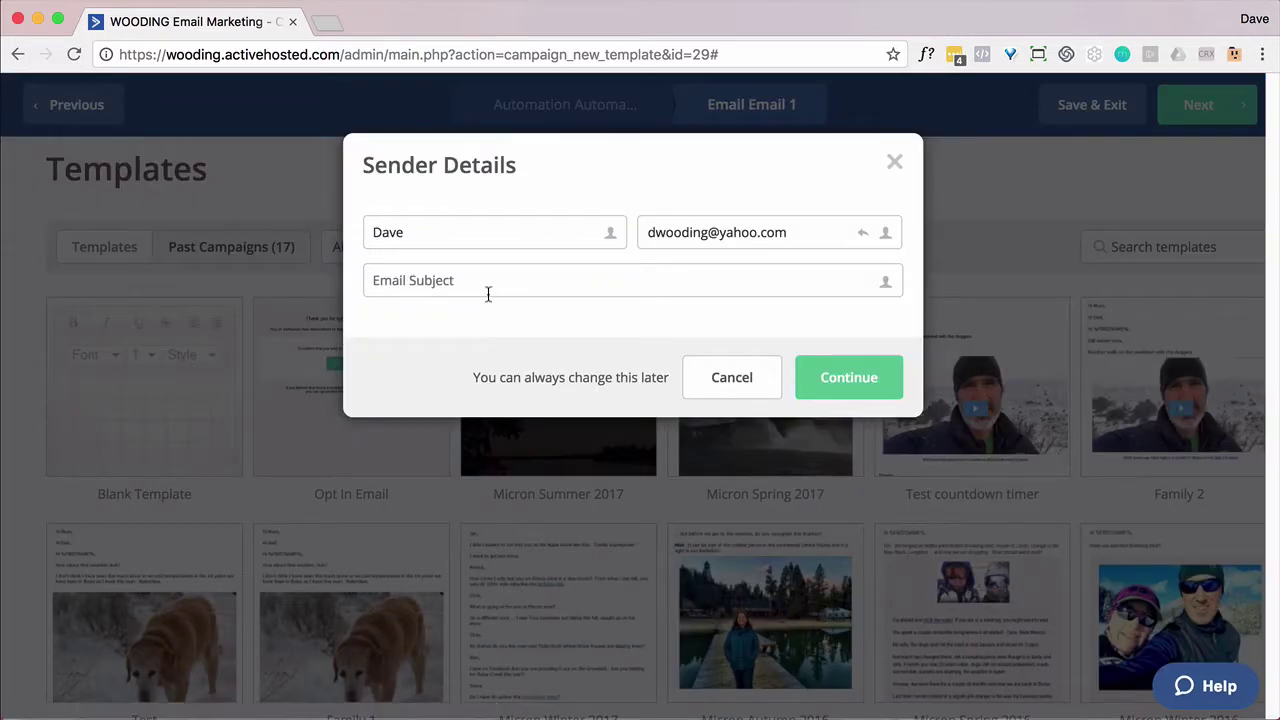
- Set the email subject to "Test" in the sender details and continue to the email designer
{"action": "left_click", "coordinate": [421, 283]}
{"action": "type", "text": "Test"}
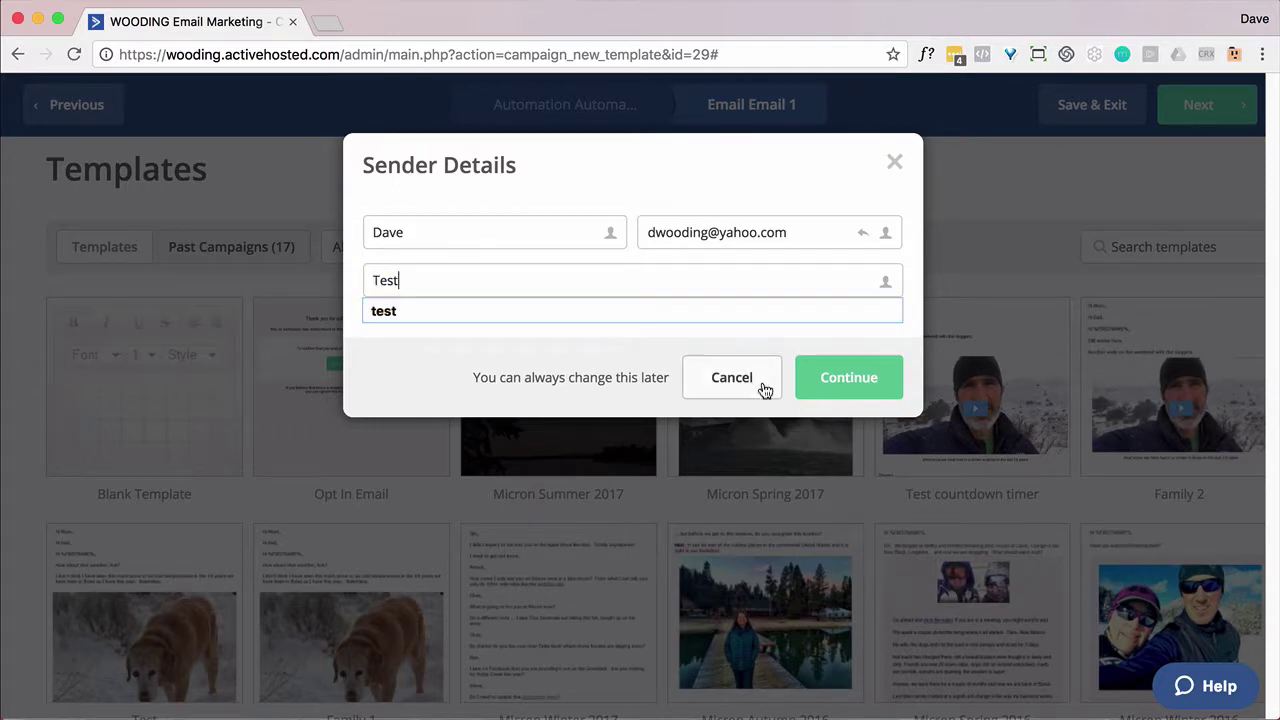
{"action": "left_click", "coordinate": [839, 390]}
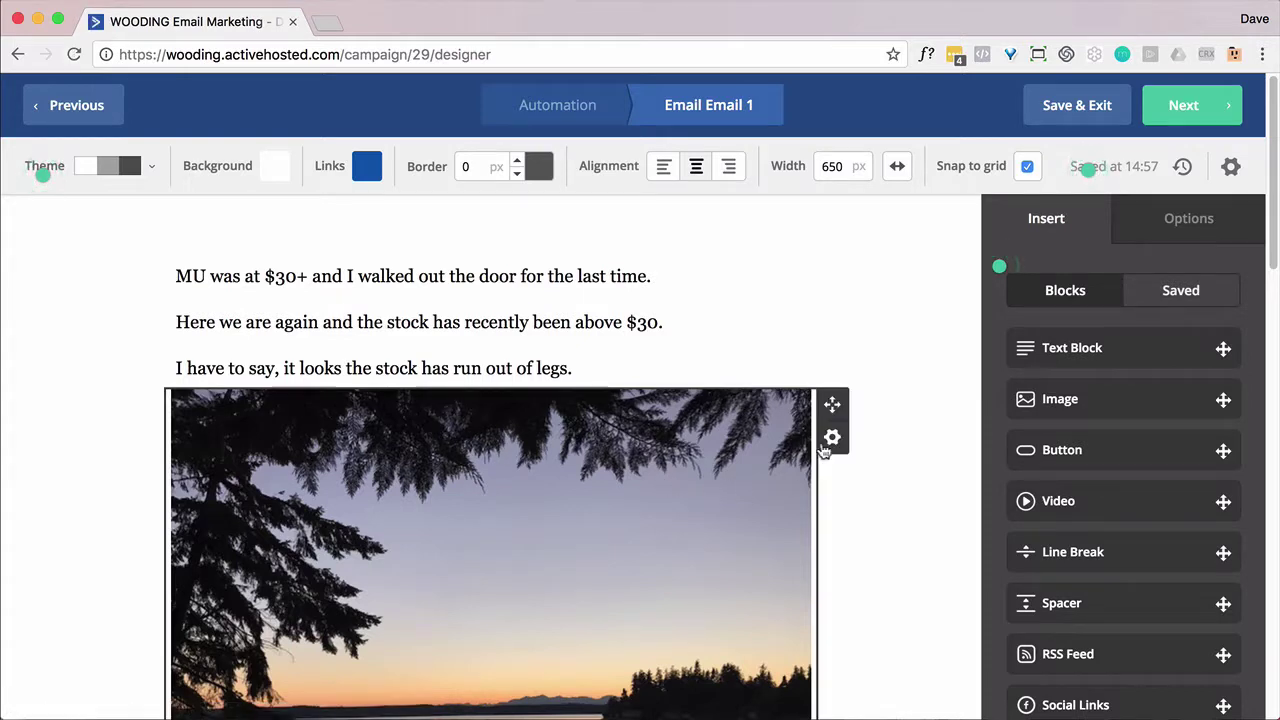
- Delete the sunset image block and the long text block below it from the email
{"action": "left_click", "coordinate": [832, 437]}
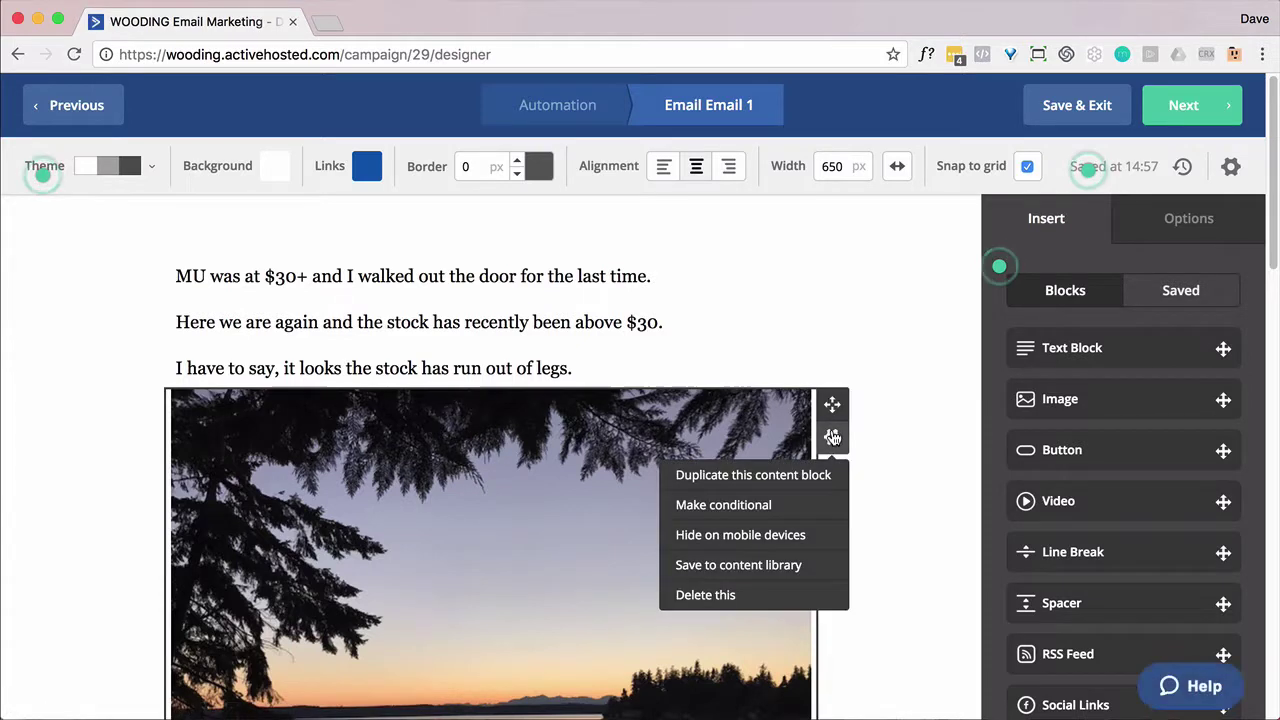
{"action": "left_click", "coordinate": [689, 598]}
{"action": "left_click", "coordinate": [795, 596]}
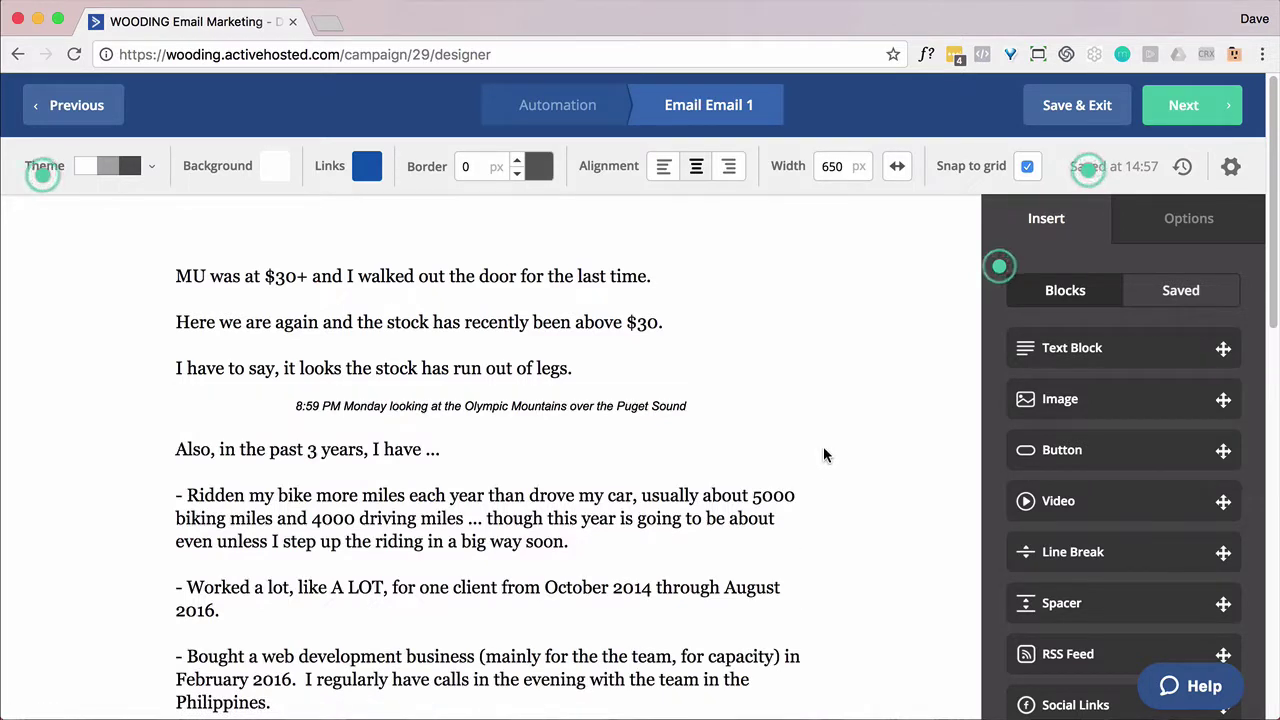
{"action": "left_click", "coordinate": [832, 438]}
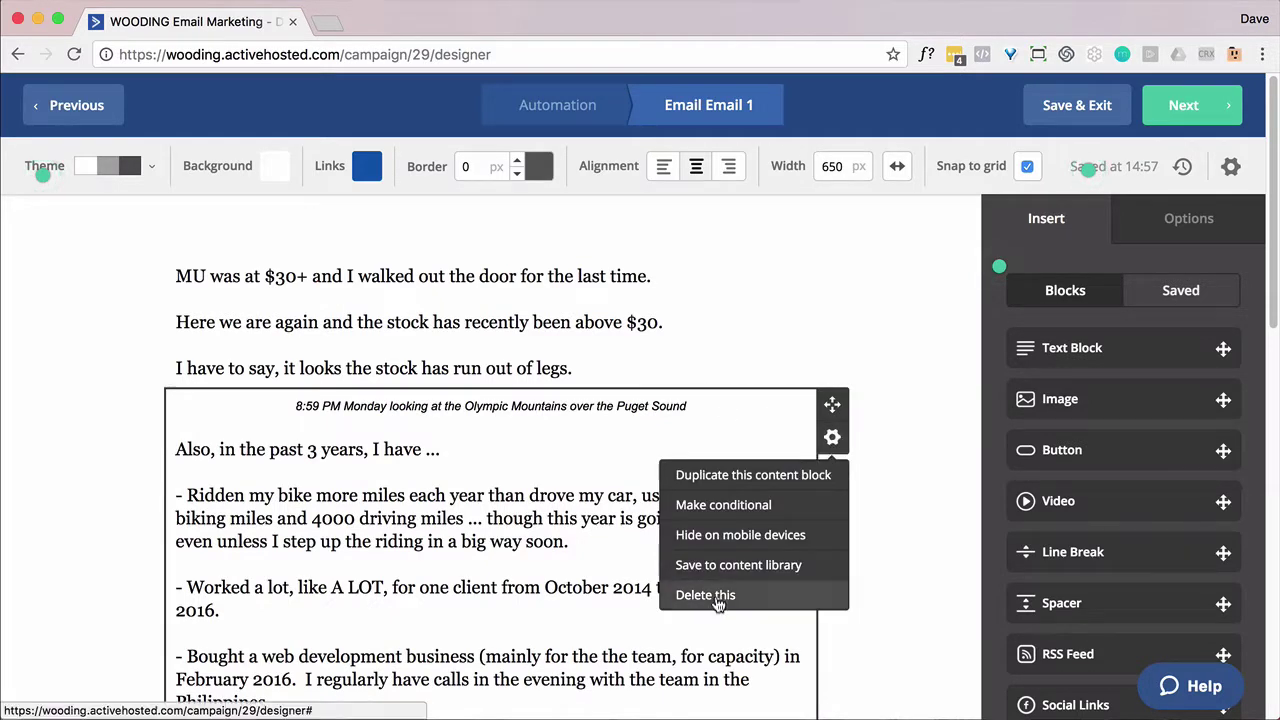
{"action": "left_click", "coordinate": [715, 598]}
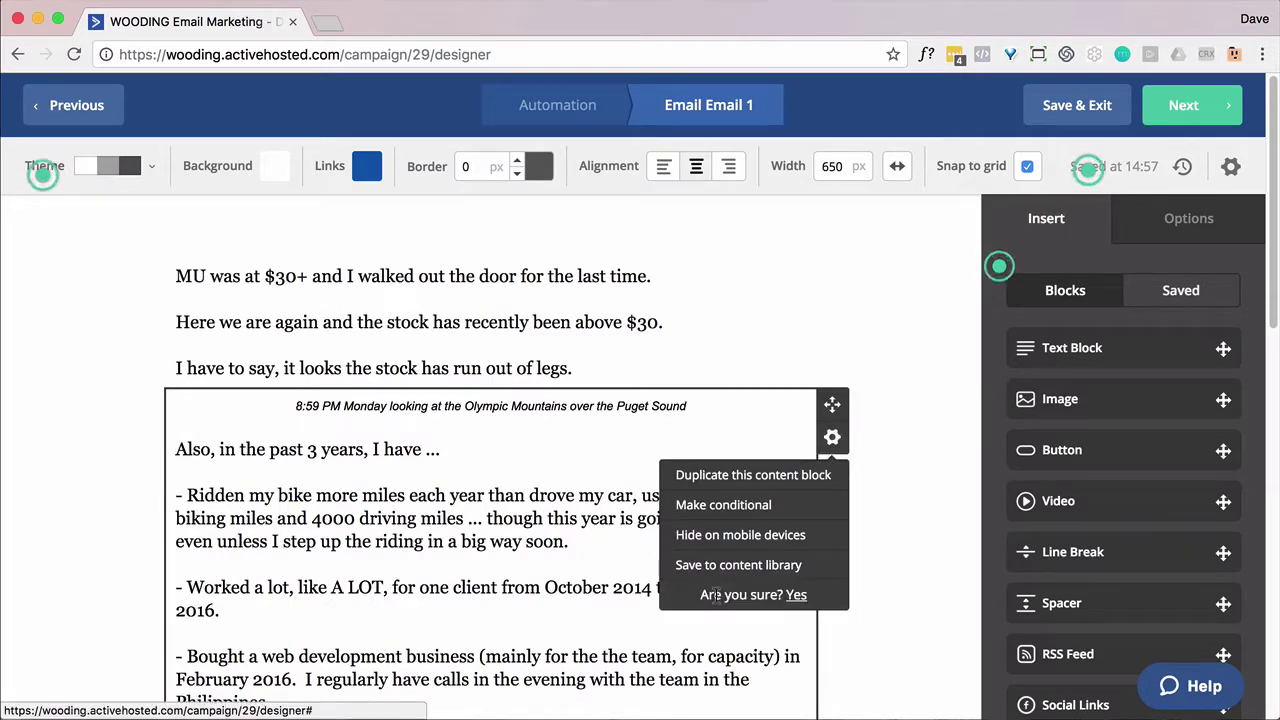
{"action": "left_click", "coordinate": [795, 596]}
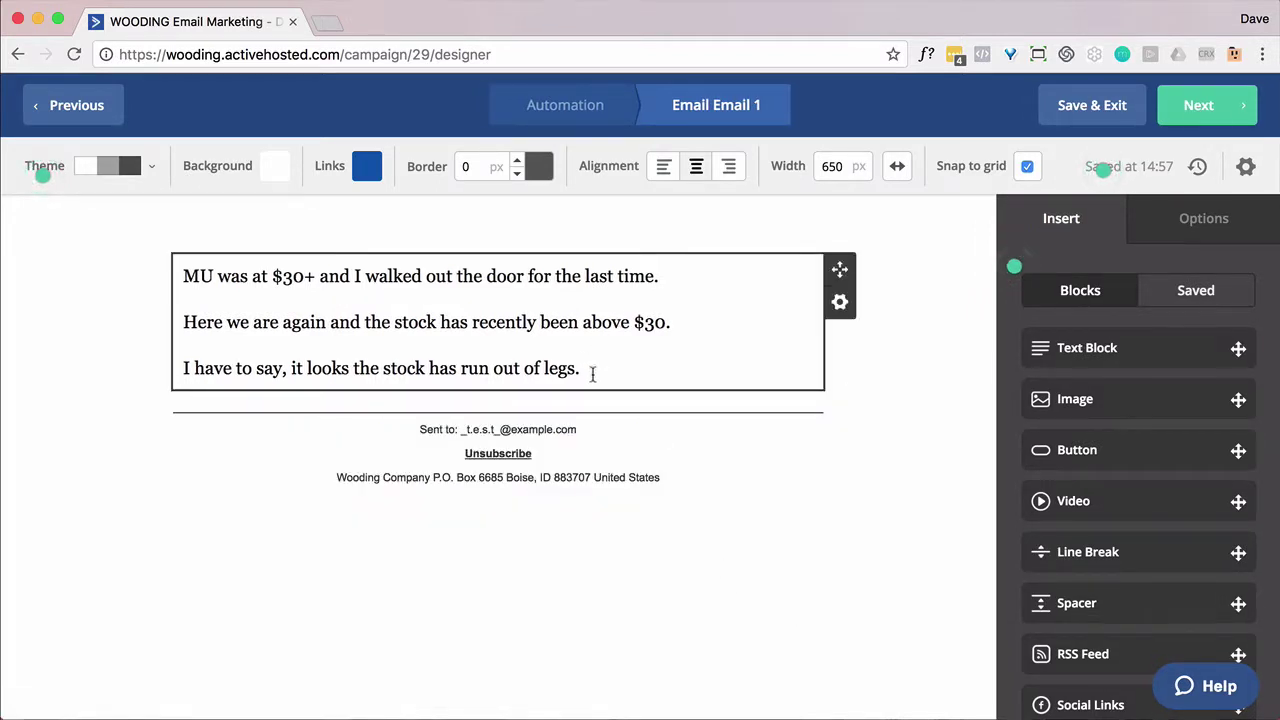
- Replace all text in the remaining text block with the greeting "Hi" followed by the contact's First Name personalization
{"action": "left_click_drag", "start_coordinate": [590, 369], "coordinate": [109, 264]}
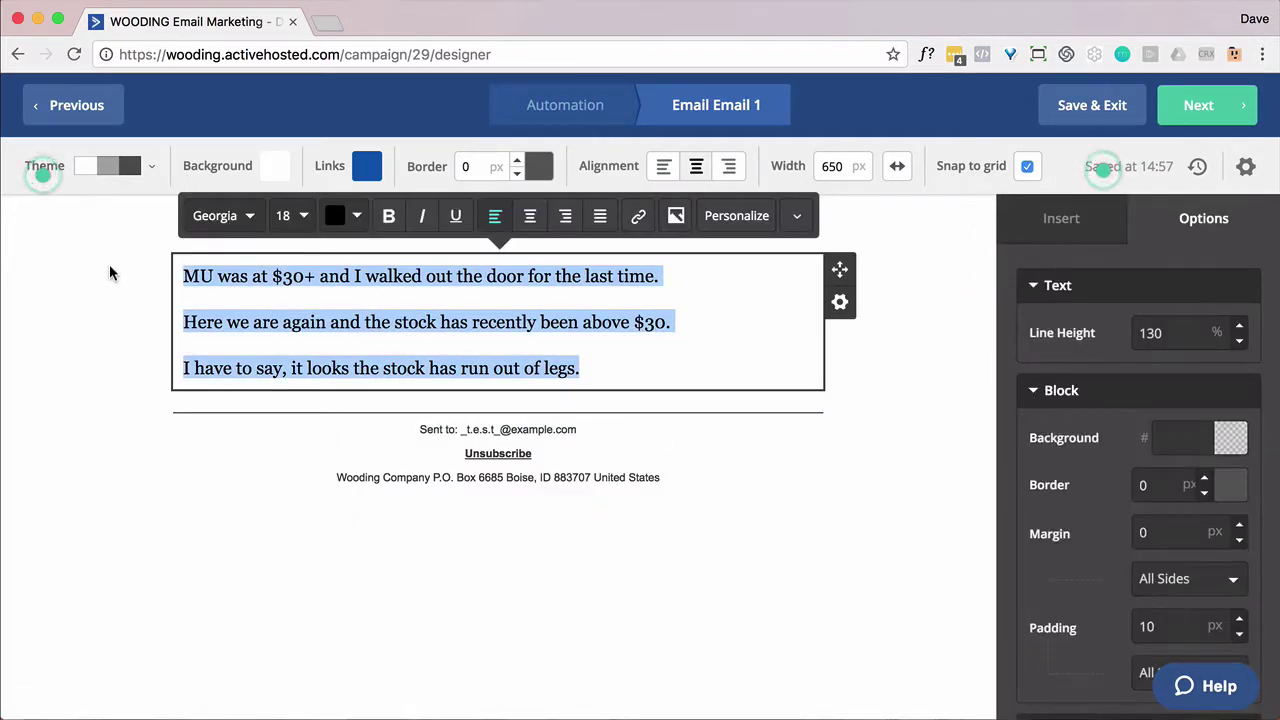
{"action": "type", "text": "Hie"}
{"action": "key", "text": "BackSpace"}
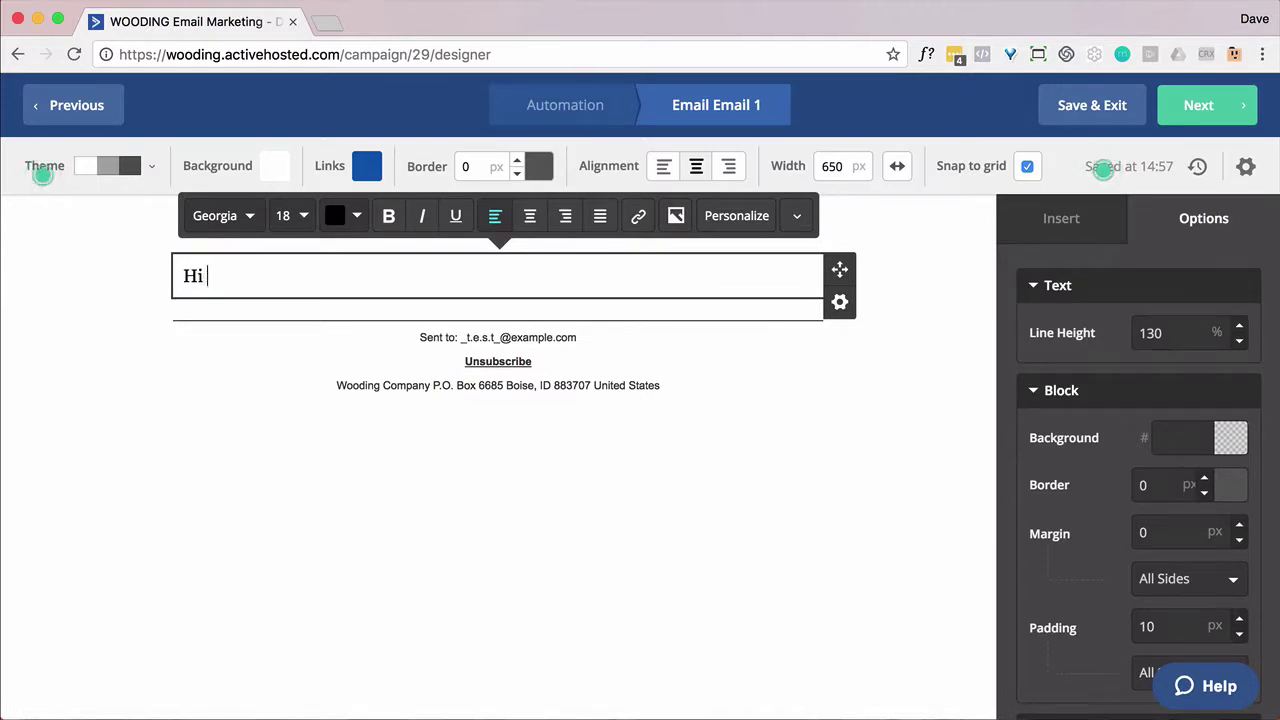
{"action": "left_click", "coordinate": [737, 216]}
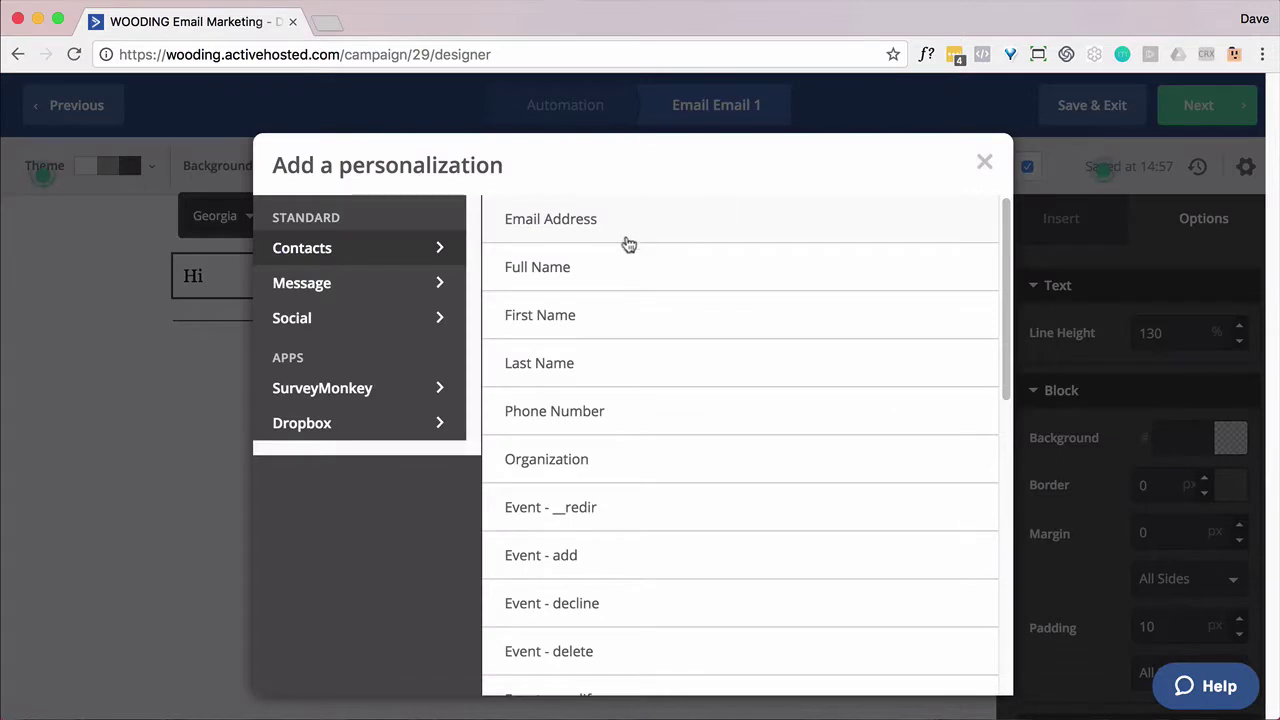
{"action": "left_click", "coordinate": [560, 316]}
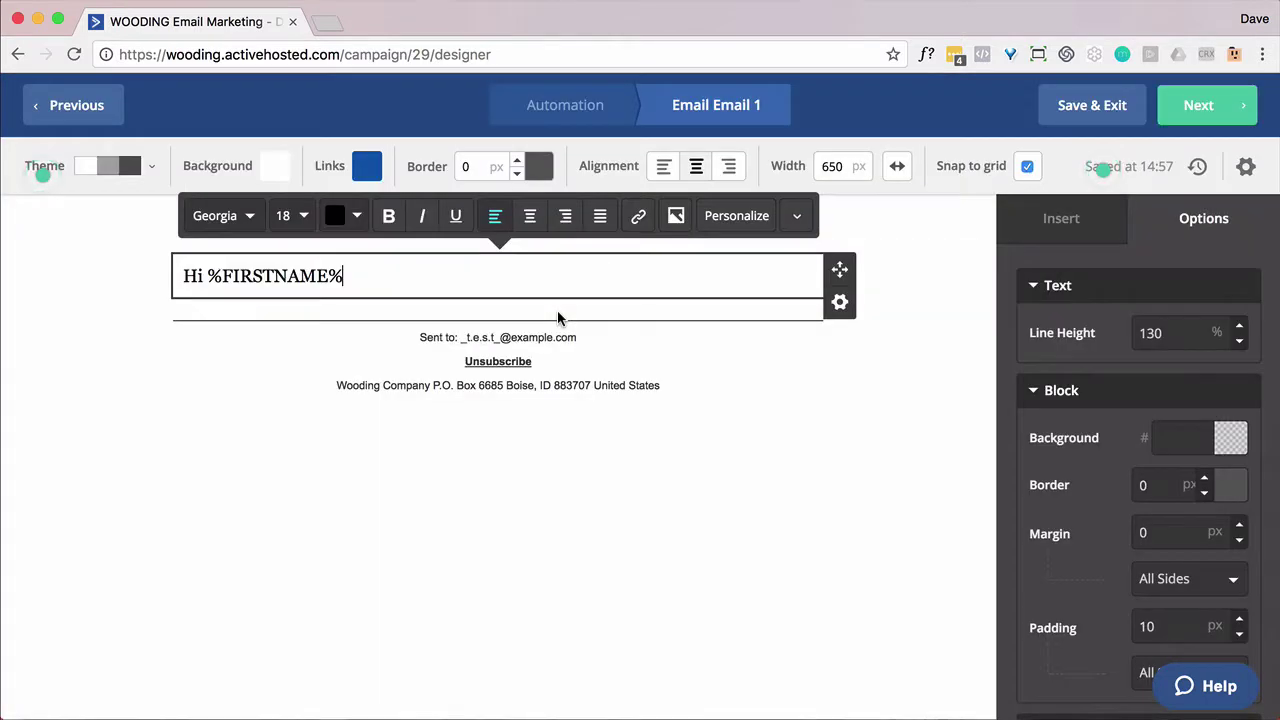
- Complete the email text with a comma after the greeting, the line "Thanks for joining." and the sender's first name as sign-off
{"action": "type", "text": ","}
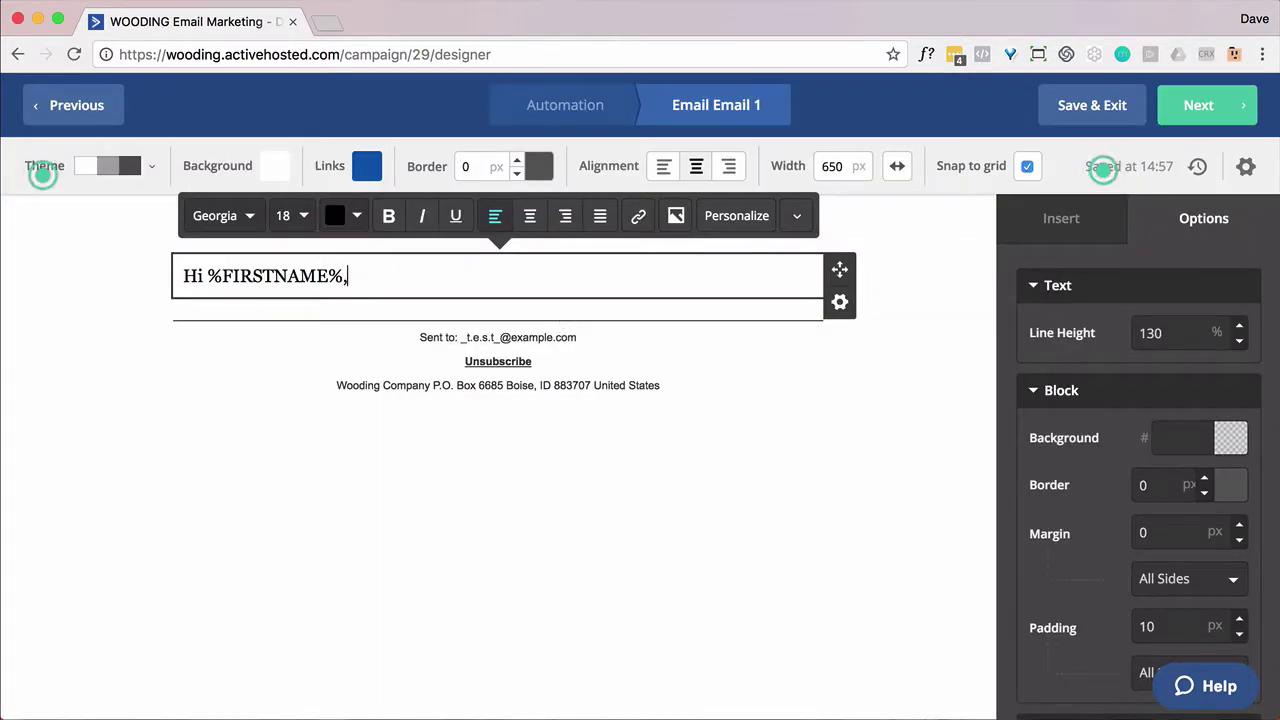
{"action": "key", "text": "Return"}
{"action": "type", "text": "Thanks for"}
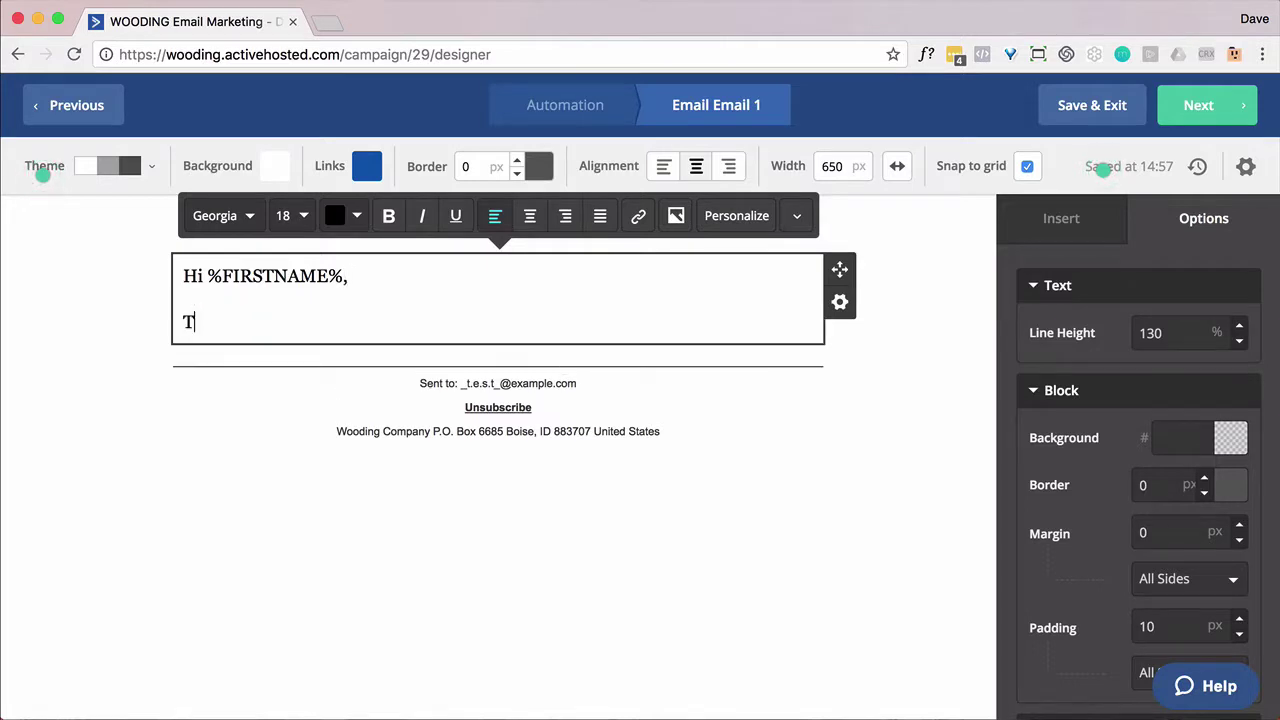
{"action": "type", "text": "ng"}
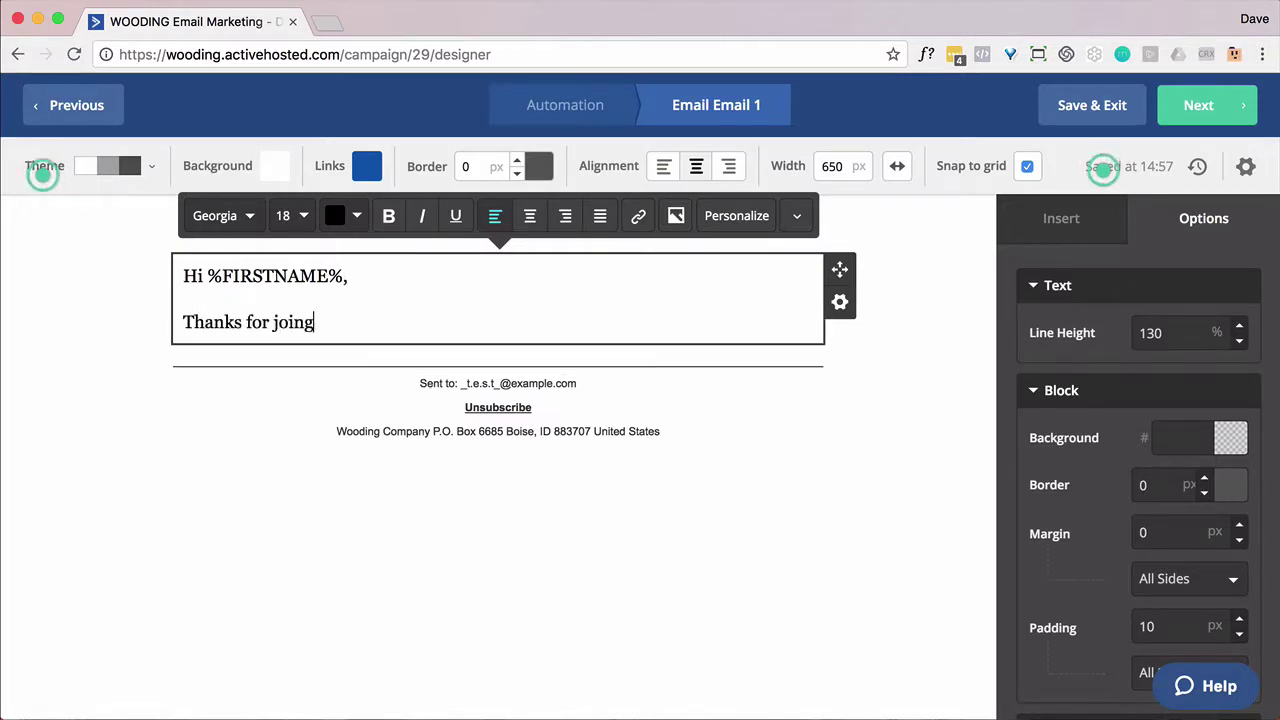
{"action": "key", "text": "BackSpace"}
{"action": "type", "text": "ing."}
{"action": "key", "text": "Return"}
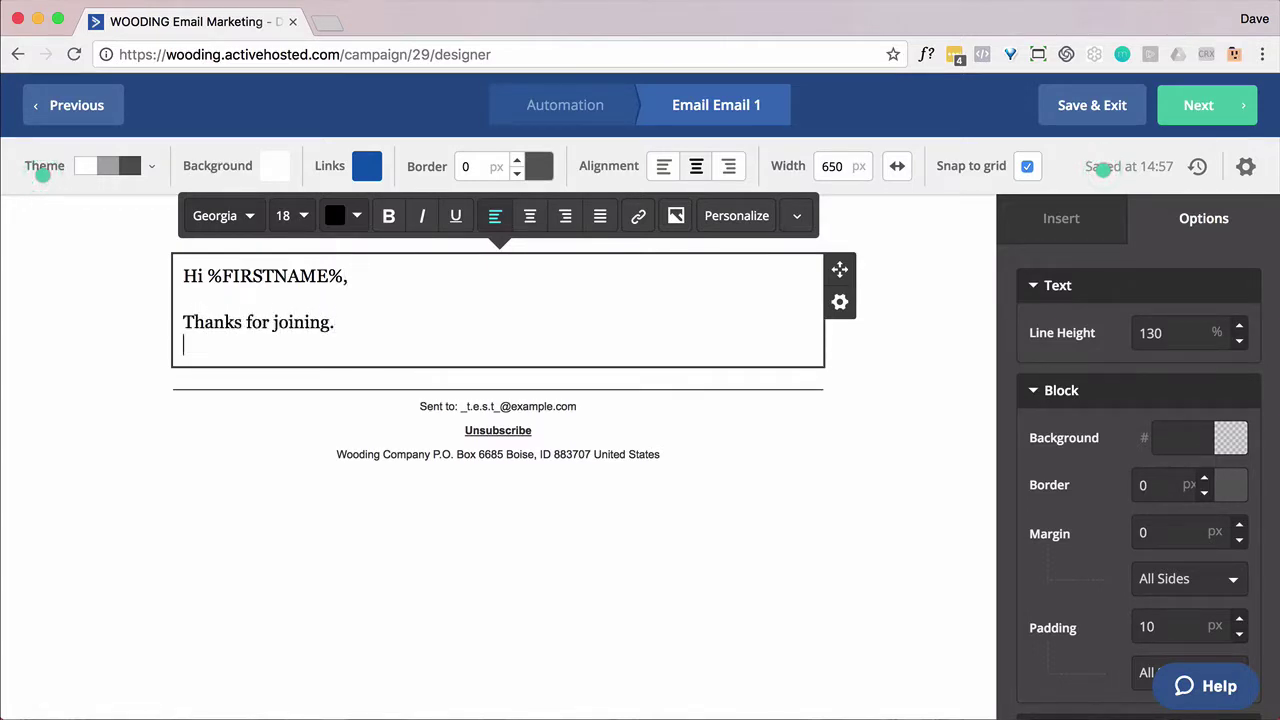
{"action": "type", "text": "Dave"}
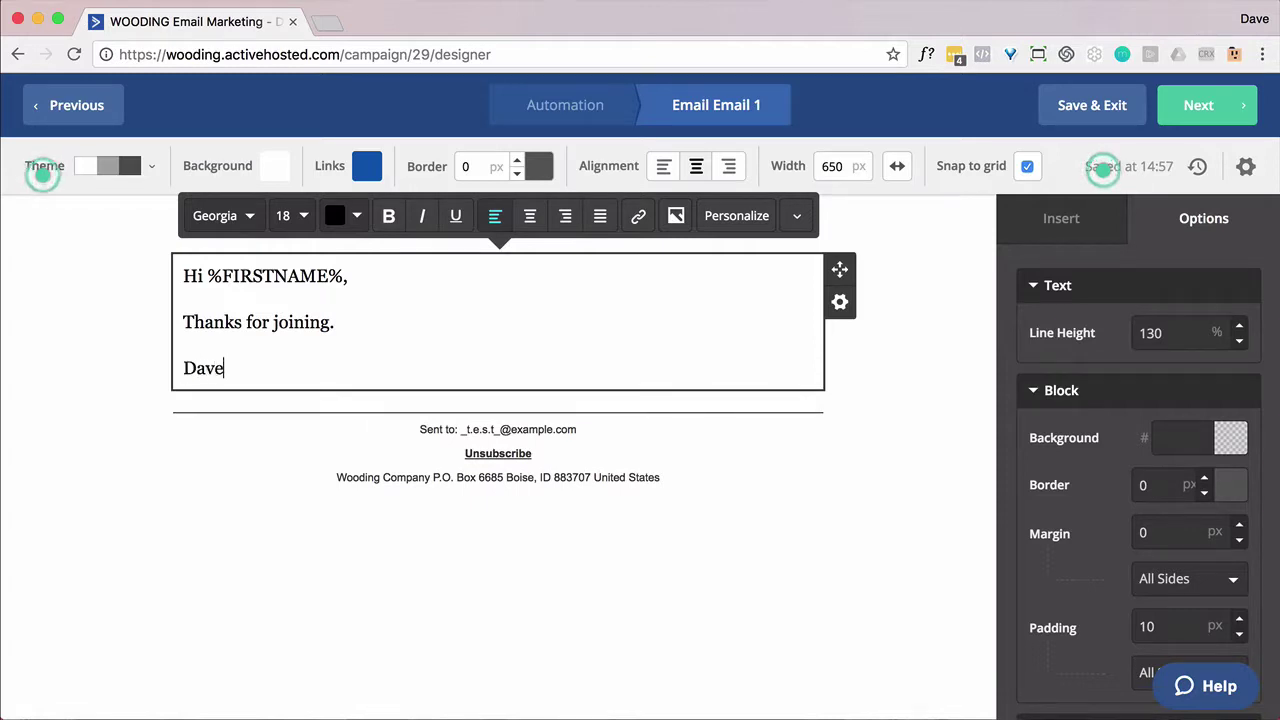
- Insert the line "Please click this link." between "Thanks for joining." and the sign-off
{"action": "left_click", "coordinate": [330, 323]}
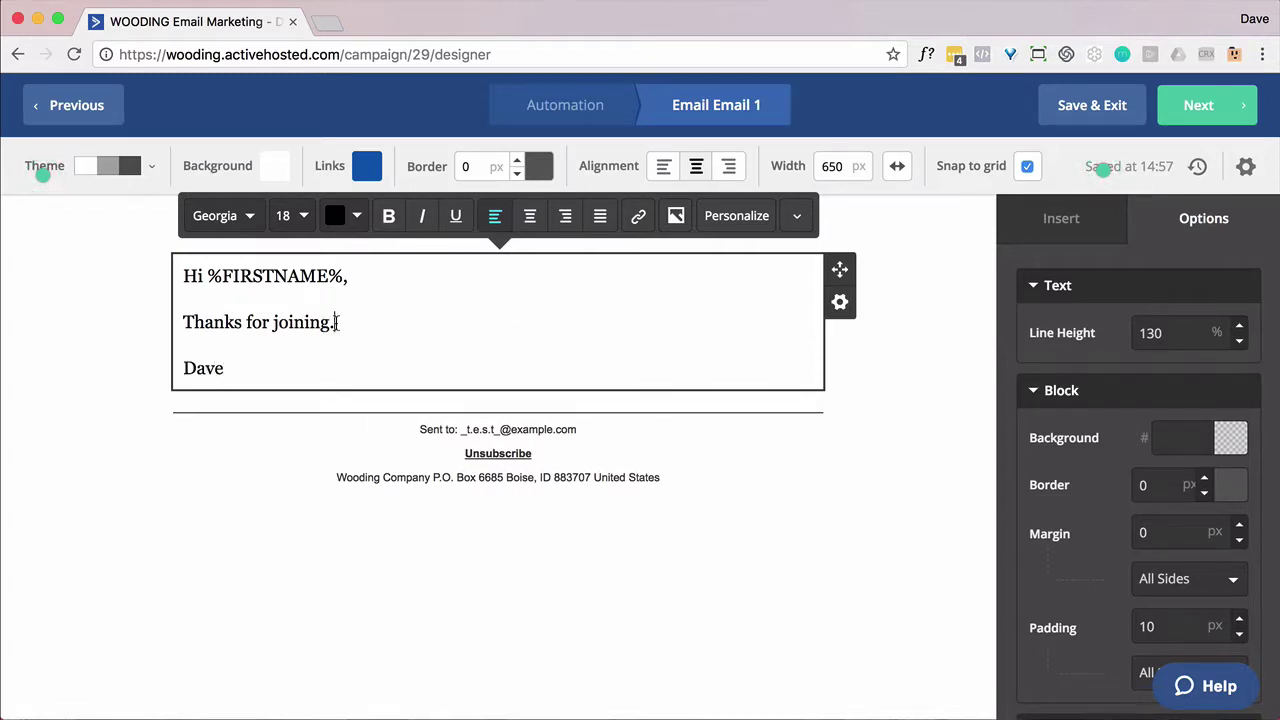
{"action": "key", "text": "Return"}
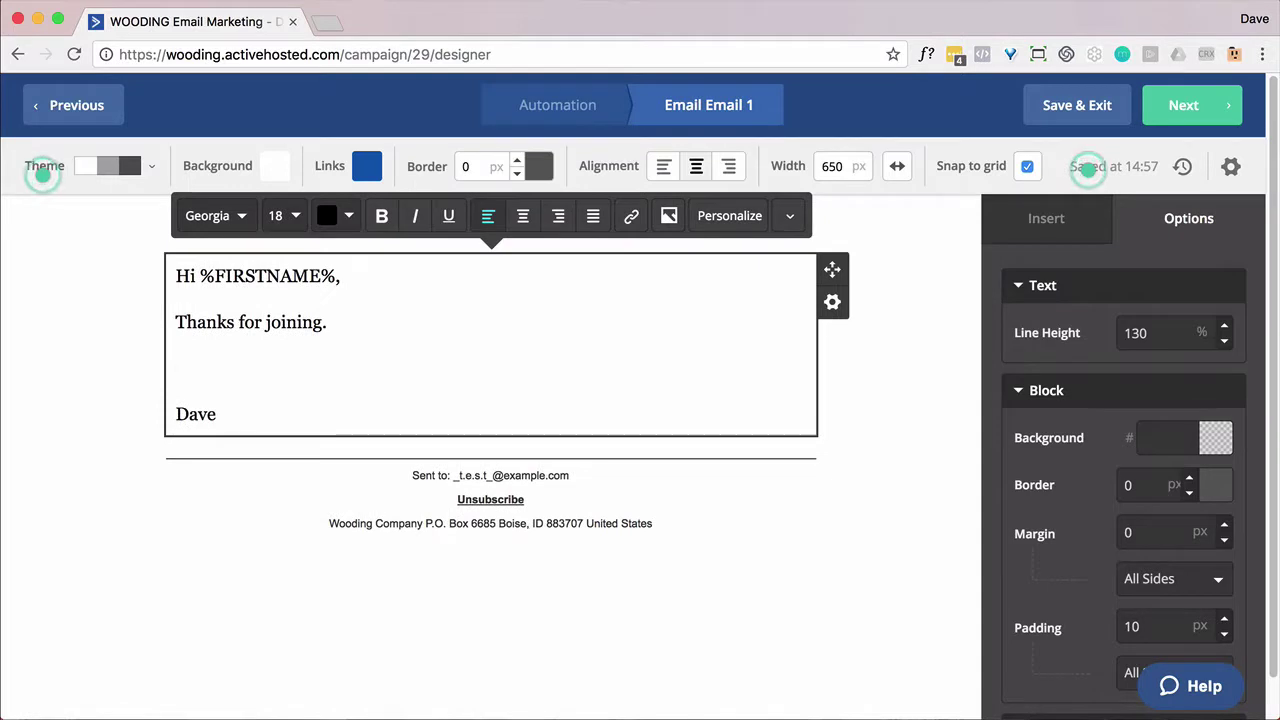
{"action": "type", "text": "Please cl"}
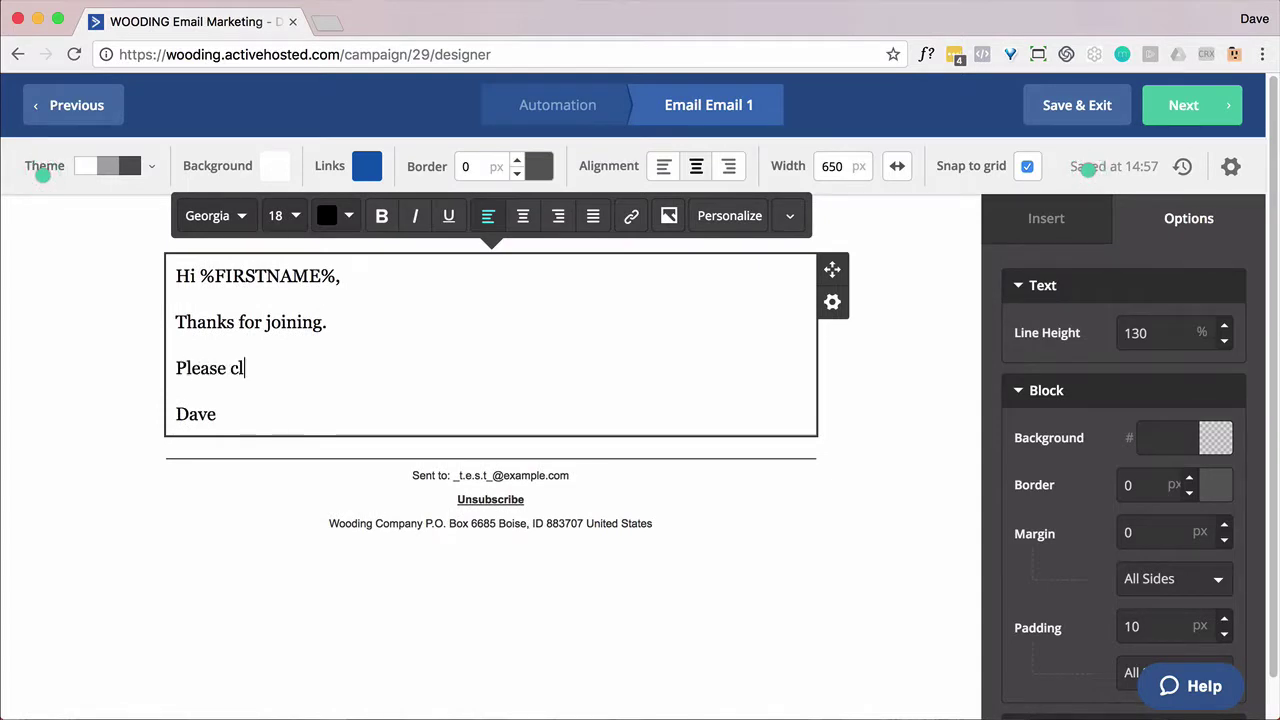
{"action": "type", "text": "ick this link."}
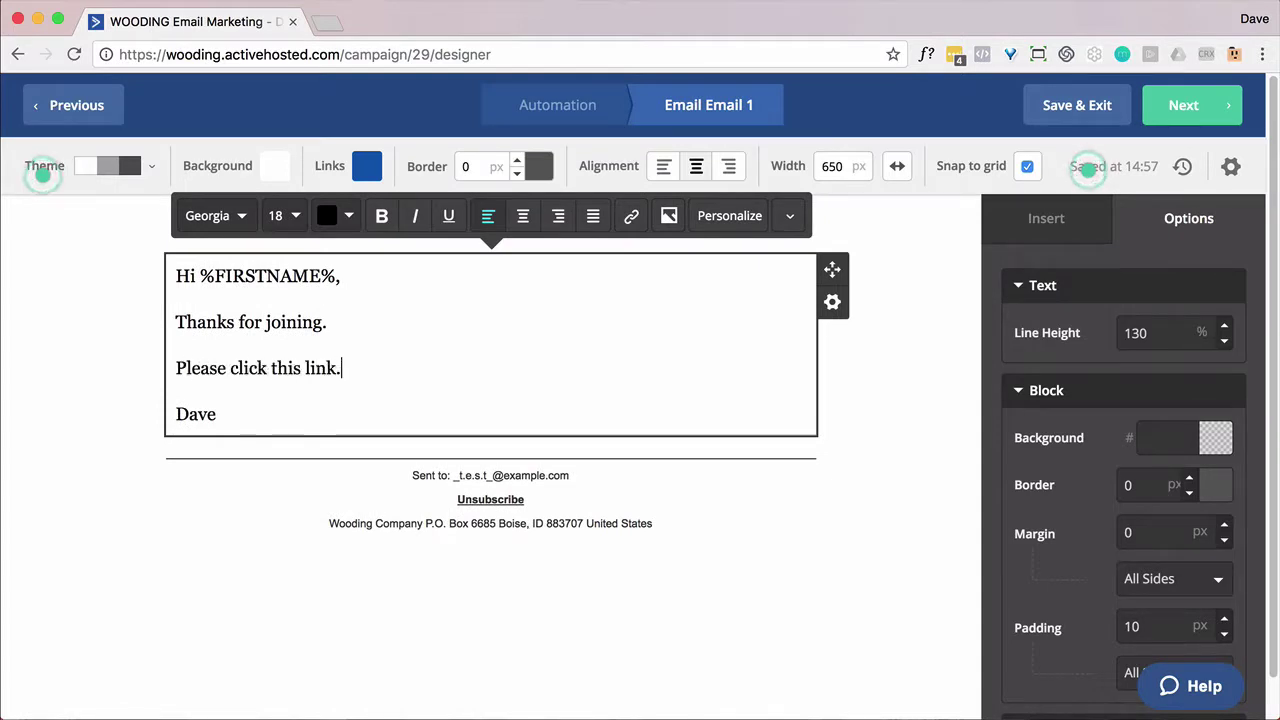
{"action": "double_click", "coordinate": [320, 368]}
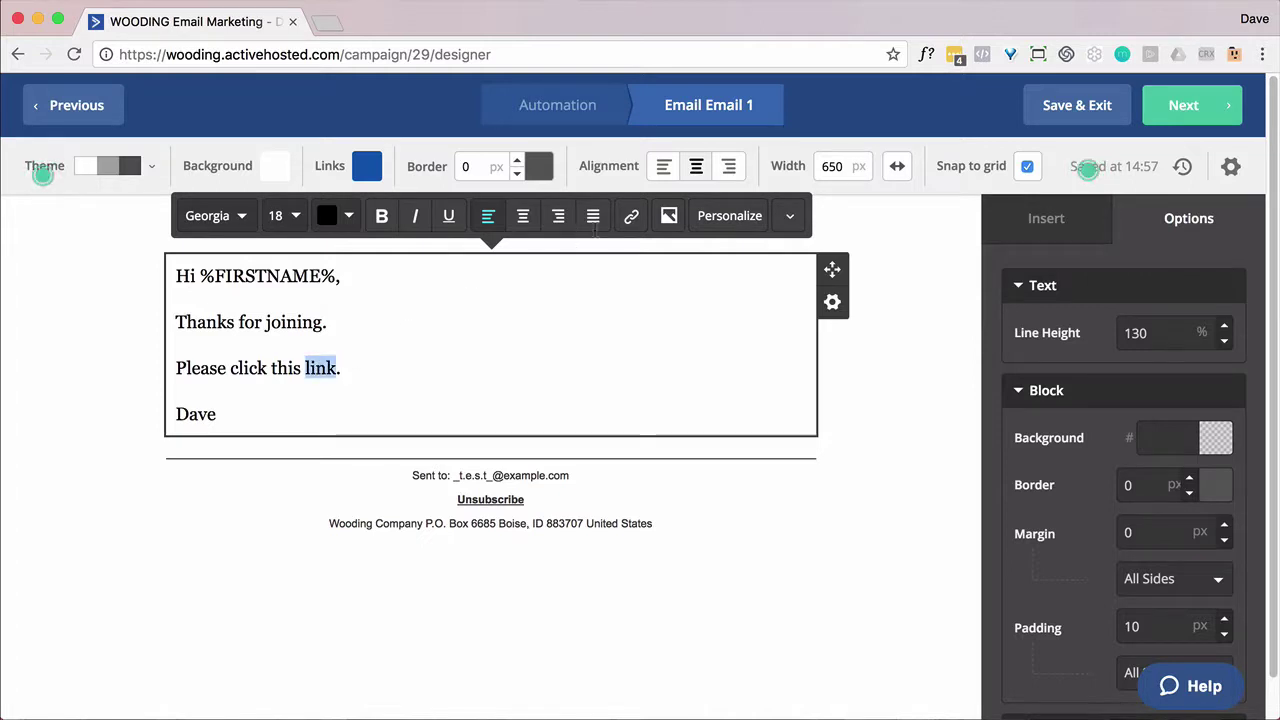
{"action": "left_click", "coordinate": [631, 215]}
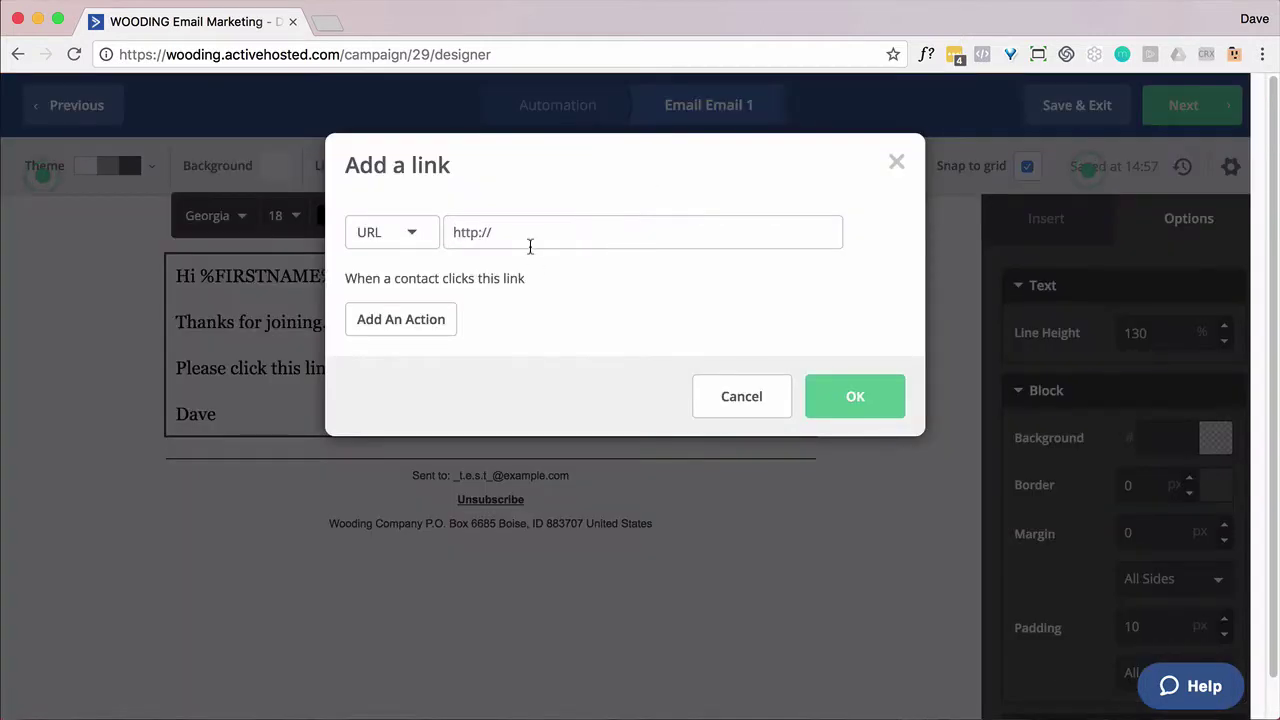
{"action": "type", "text": "http://example.com"}
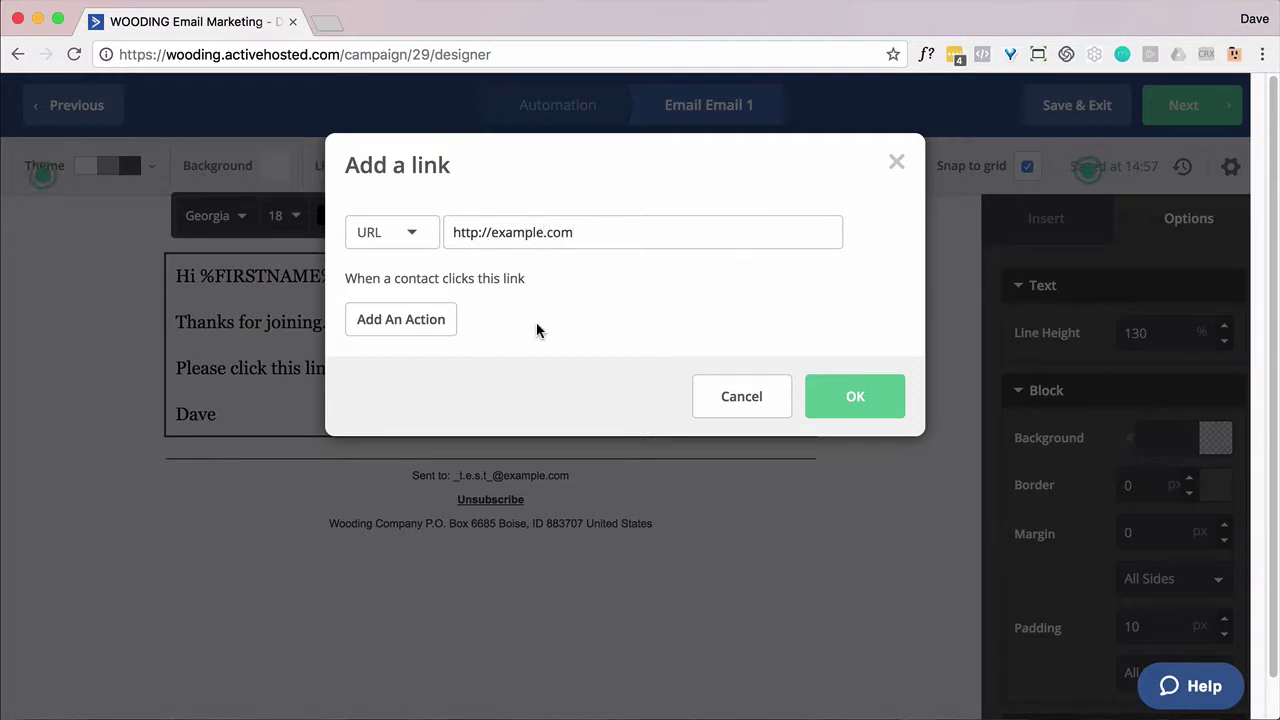
- Look through the actions available when a contact clicks the link and the link types, and discard the empty action
{"action": "left_click", "coordinate": [409, 330]}
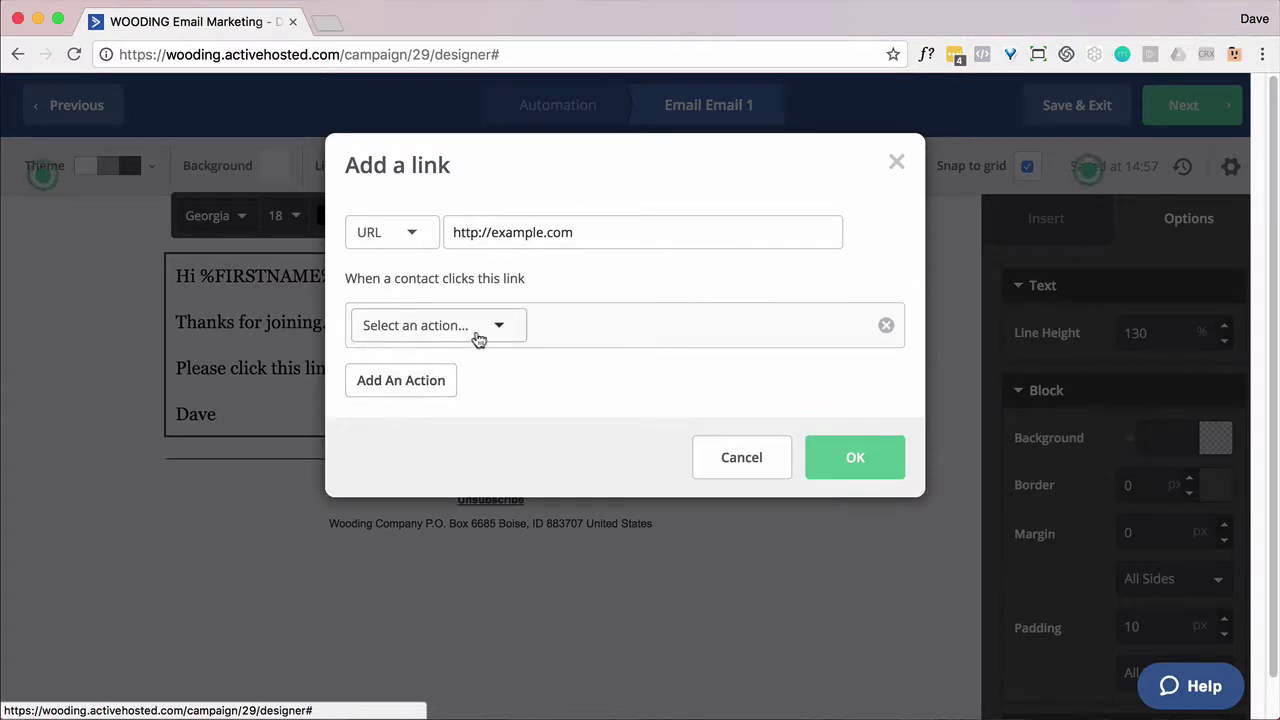
{"action": "left_click", "coordinate": [500, 328]}
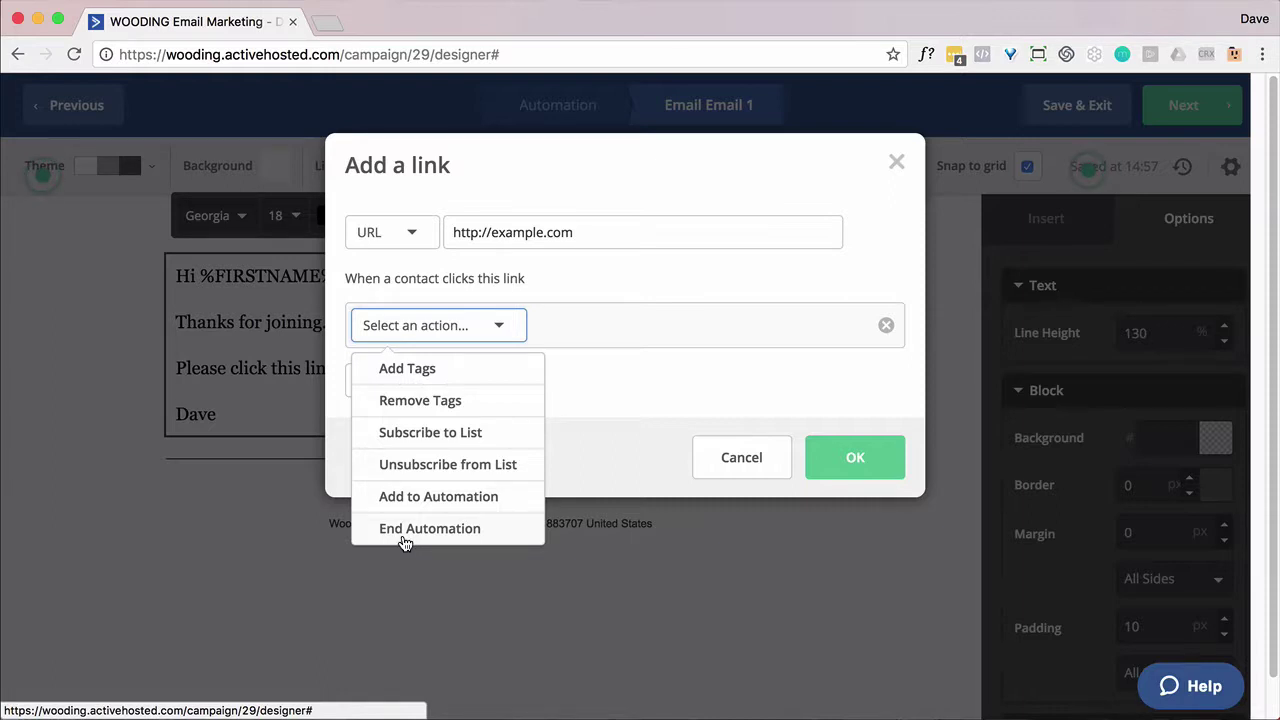
{"action": "left_click", "coordinate": [640, 392]}
{"action": "left_click", "coordinate": [414, 234]}
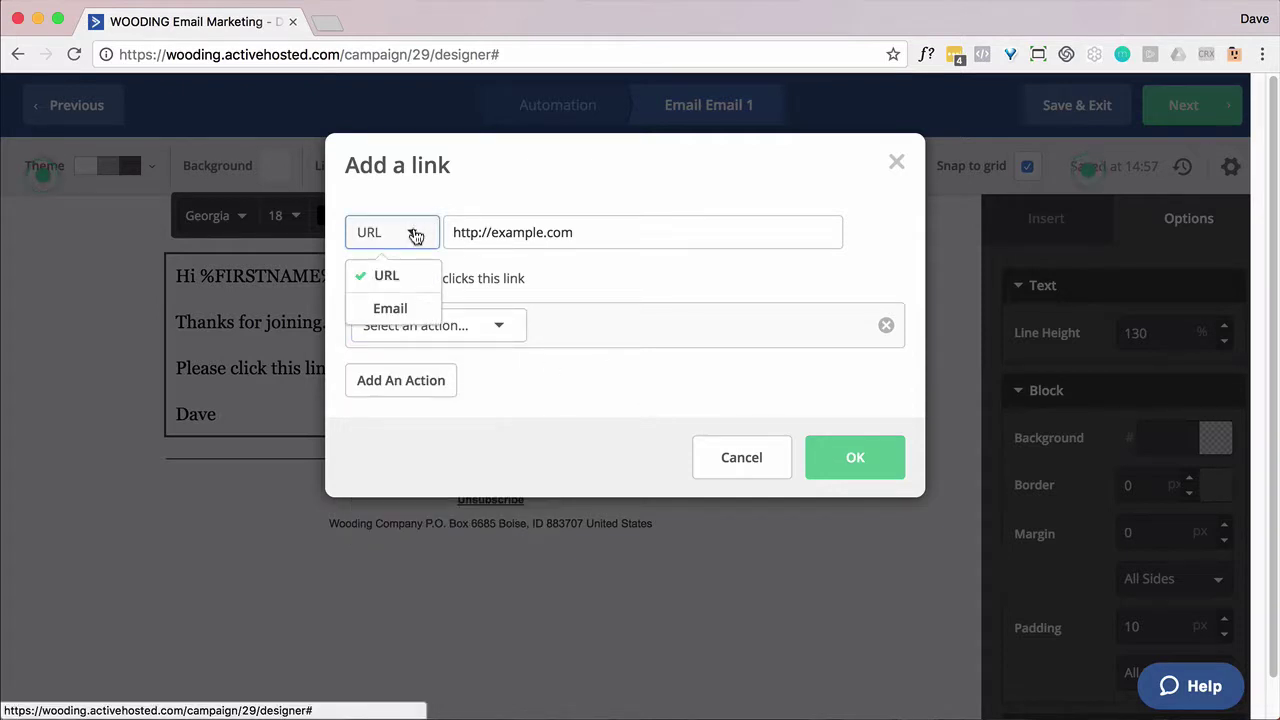
{"action": "left_click", "coordinate": [463, 277]}
{"action": "left_click", "coordinate": [863, 466]}
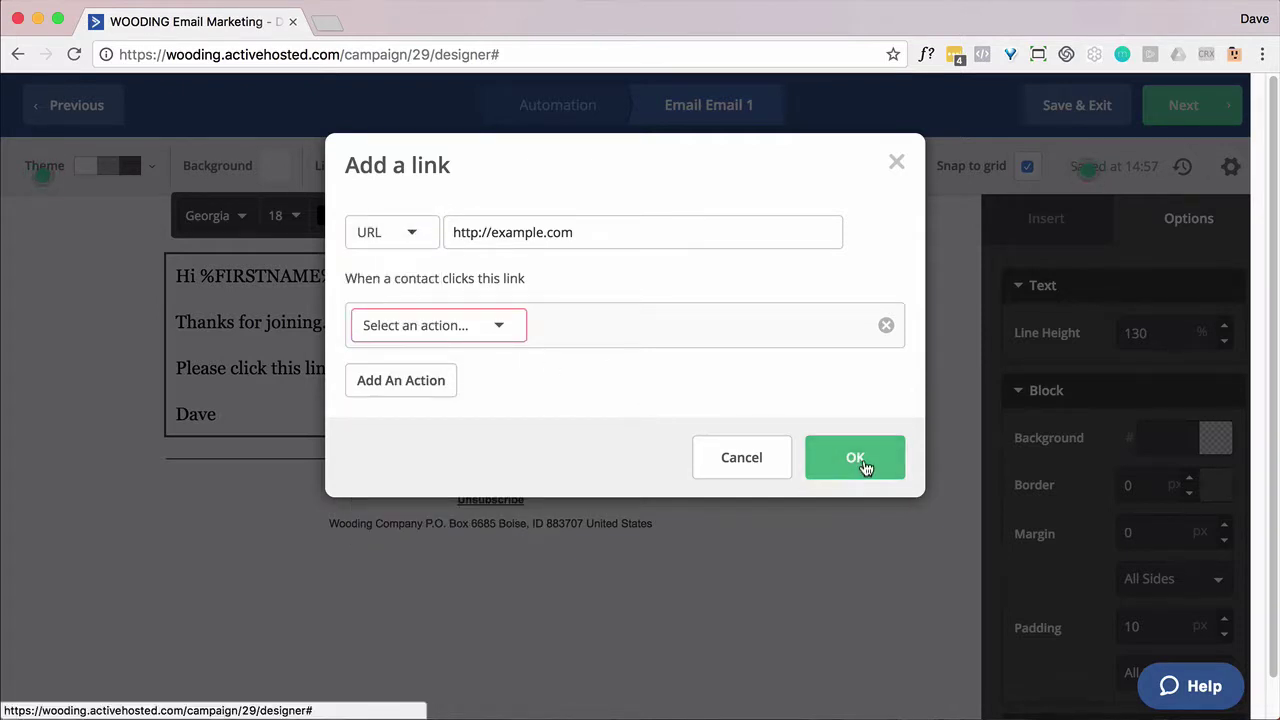
{"action": "left_click", "coordinate": [887, 327]}
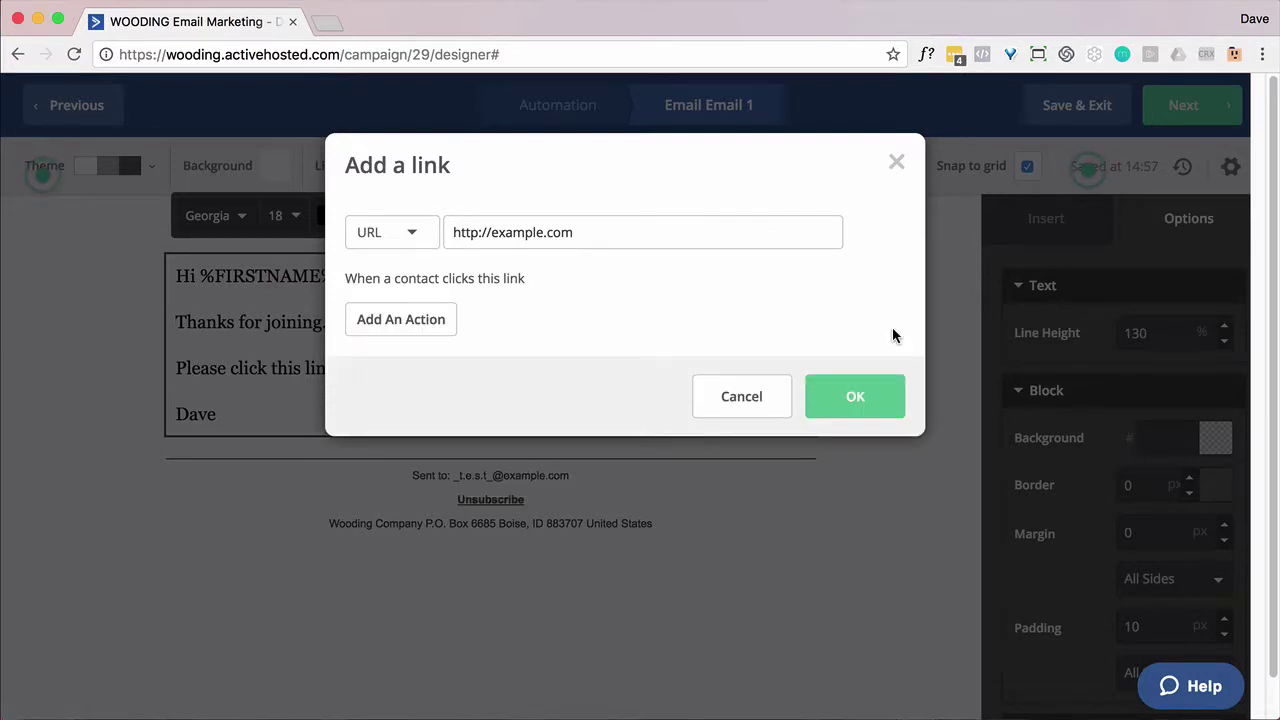
- Apply the link to the word and save the email, returning to the automation
{"action": "left_click", "coordinate": [864, 395]}
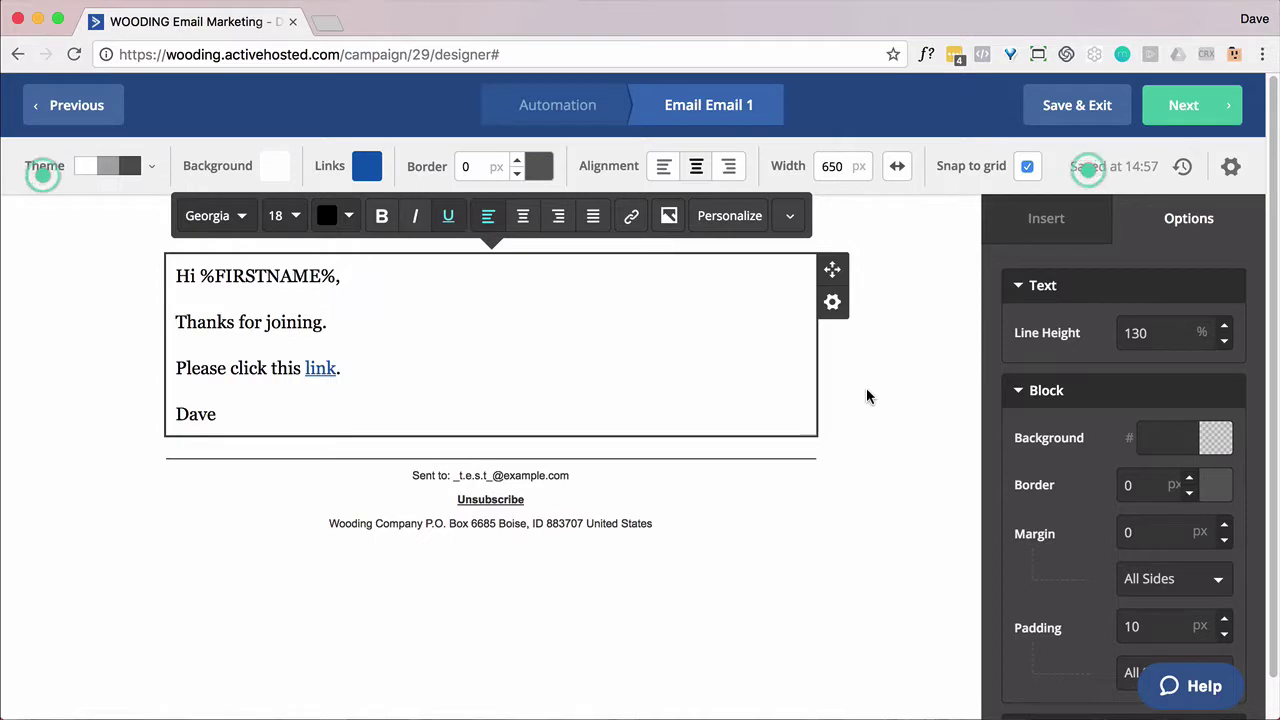
{"action": "left_click", "coordinate": [1090, 106]}
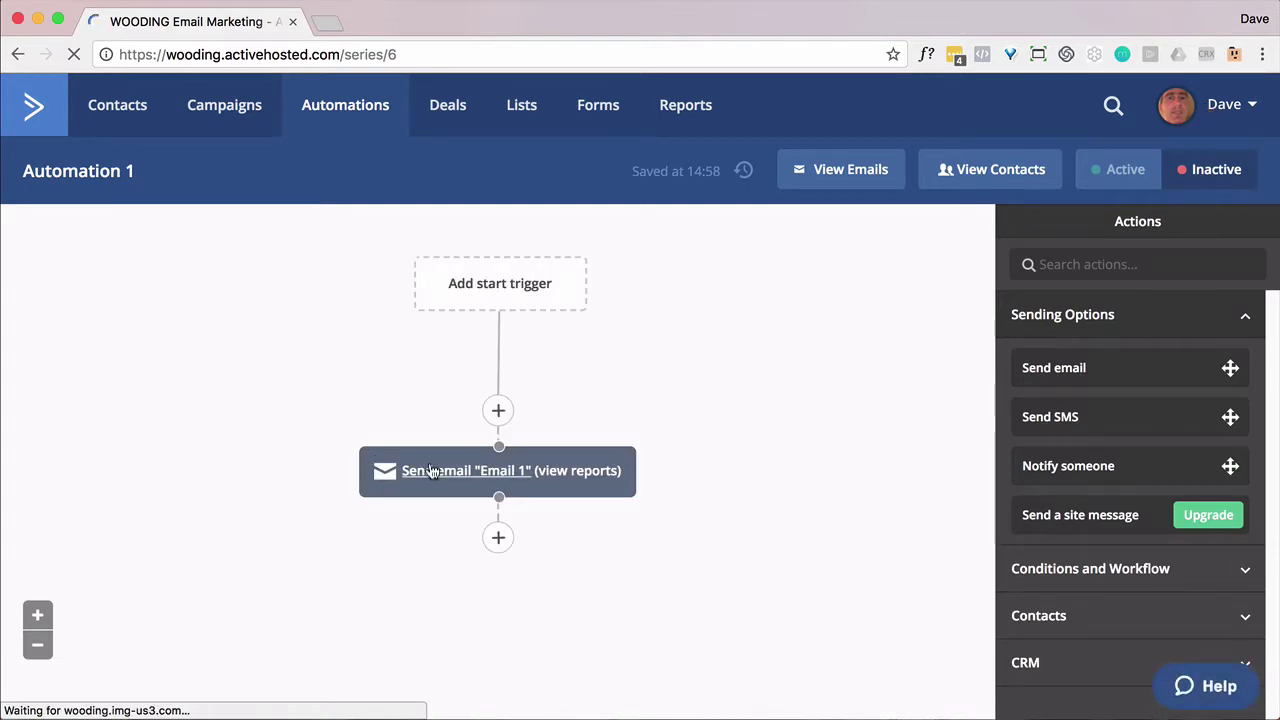
- Reopen "Email 1" for editing from the automation's send email action and continue to its campaign summary
{"action": "left_click", "coordinate": [430, 470]}
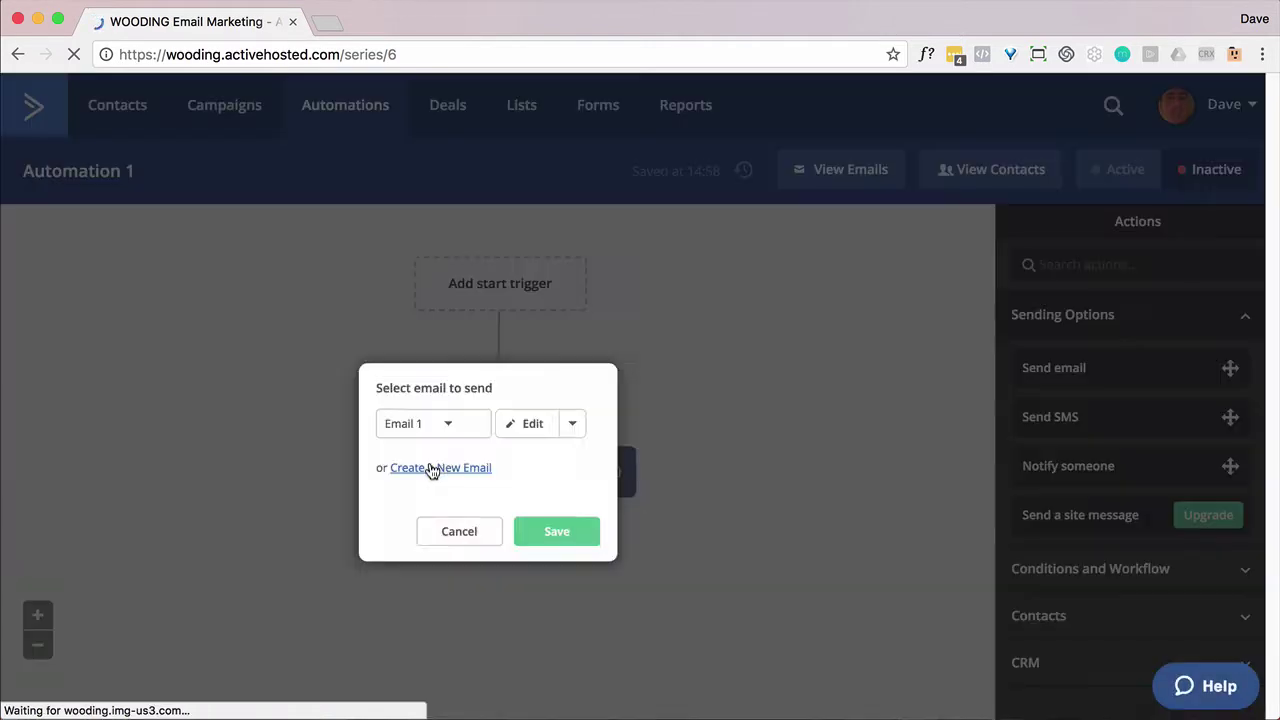
{"action": "left_click", "coordinate": [538, 418]}
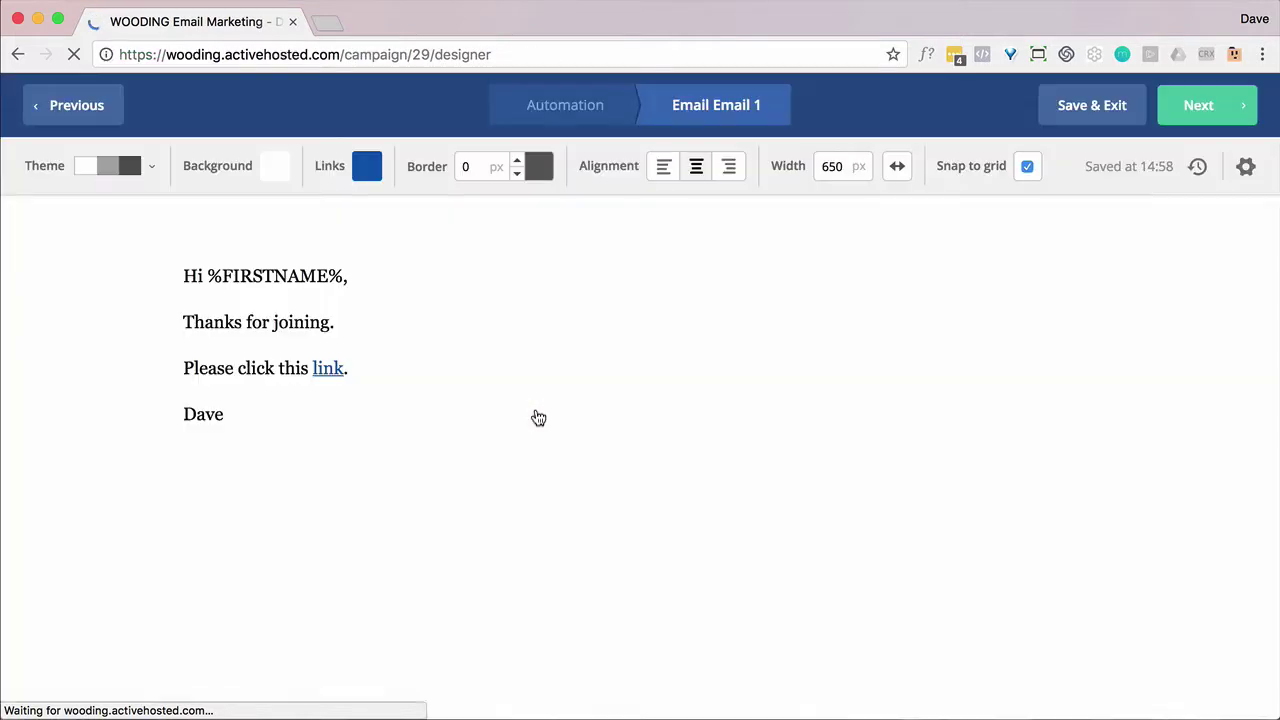
{"action": "left_click", "coordinate": [1192, 110]}
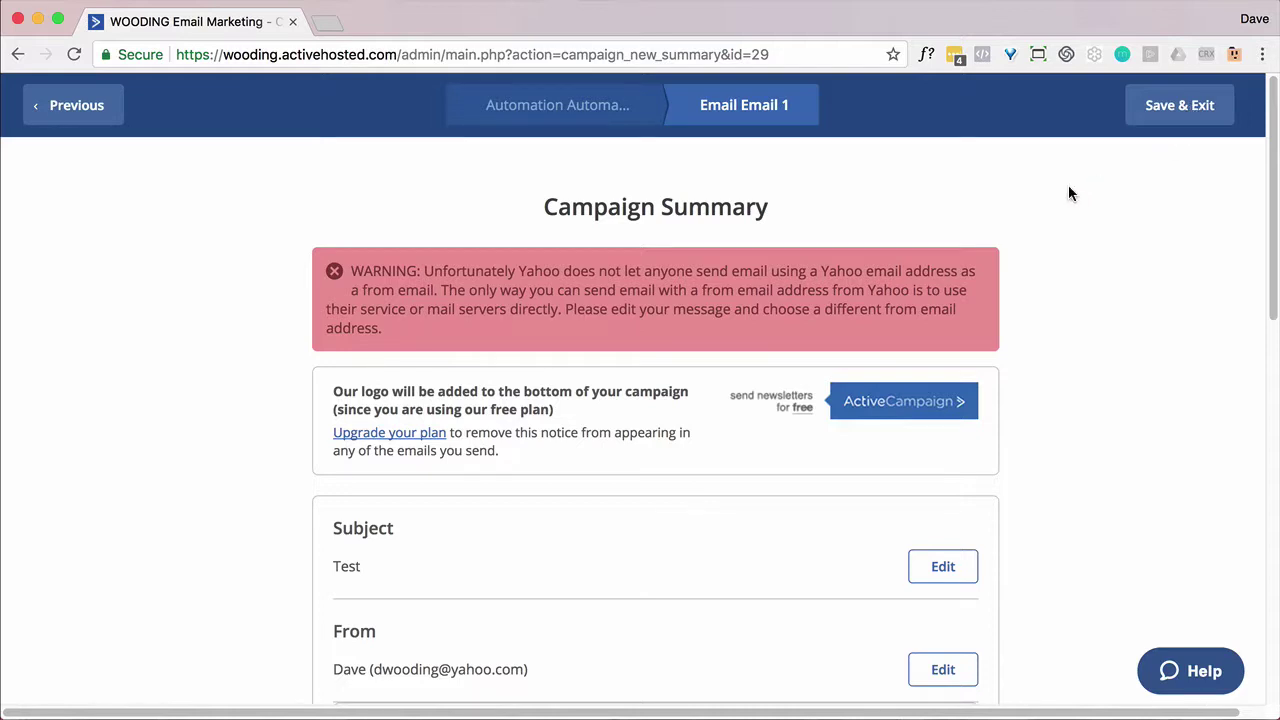
- Examine the campaign summary's sender details, message name, tracking options, test email and spam check, including the Email Client Preview
{"action": "scroll", "coordinate": [1062, 210], "scroll_direction": "down", "scroll_amount": 1}
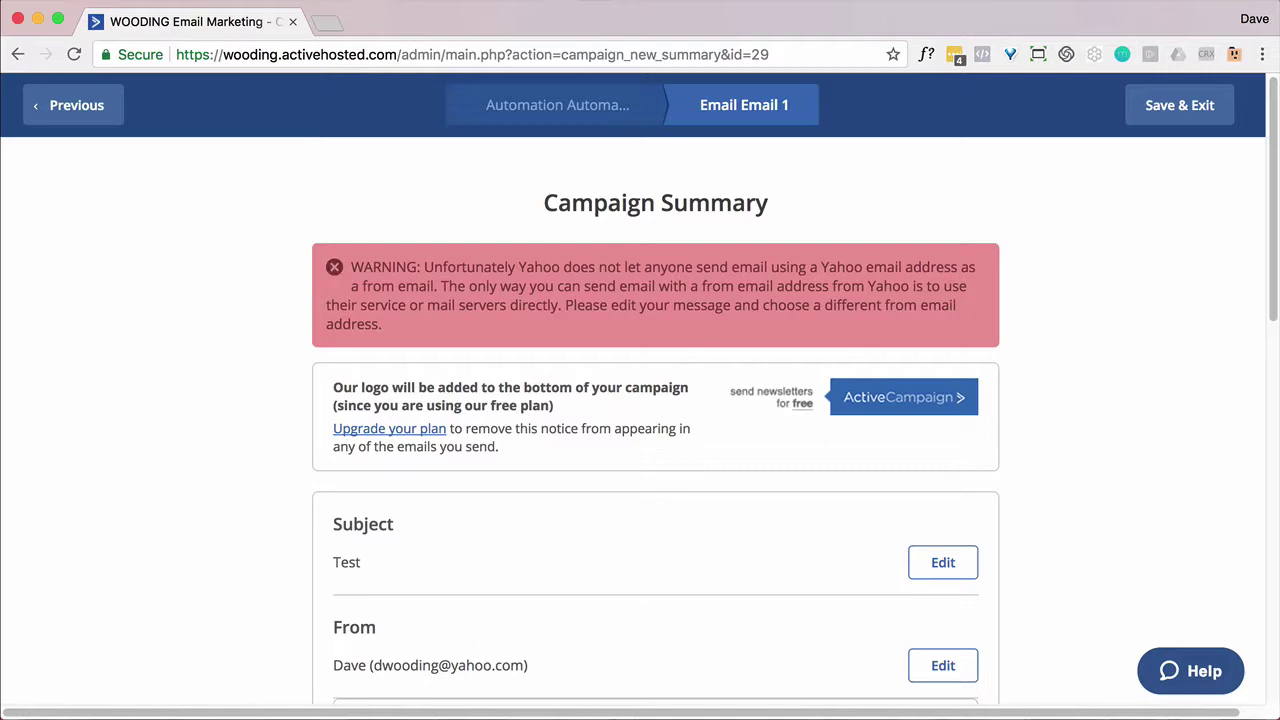
{"action": "scroll", "coordinate": [1213, 477], "scroll_direction": "down", "scroll_amount": 10}
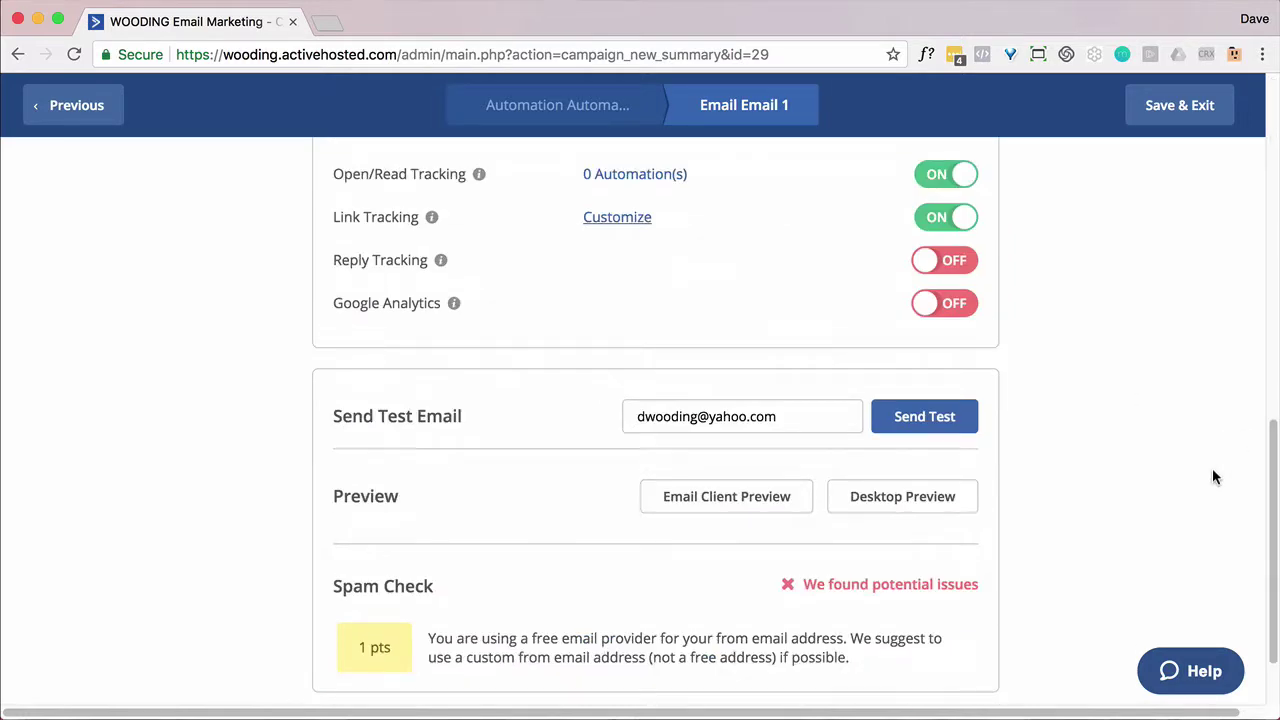
{"action": "scroll", "coordinate": [1213, 477], "scroll_direction": "down", "scroll_amount": 2}
{"action": "scroll", "coordinate": [1213, 477], "scroll_direction": "up", "scroll_amount": 8}
{"action": "scroll", "coordinate": [1213, 477], "scroll_direction": "up", "scroll_amount": 3}
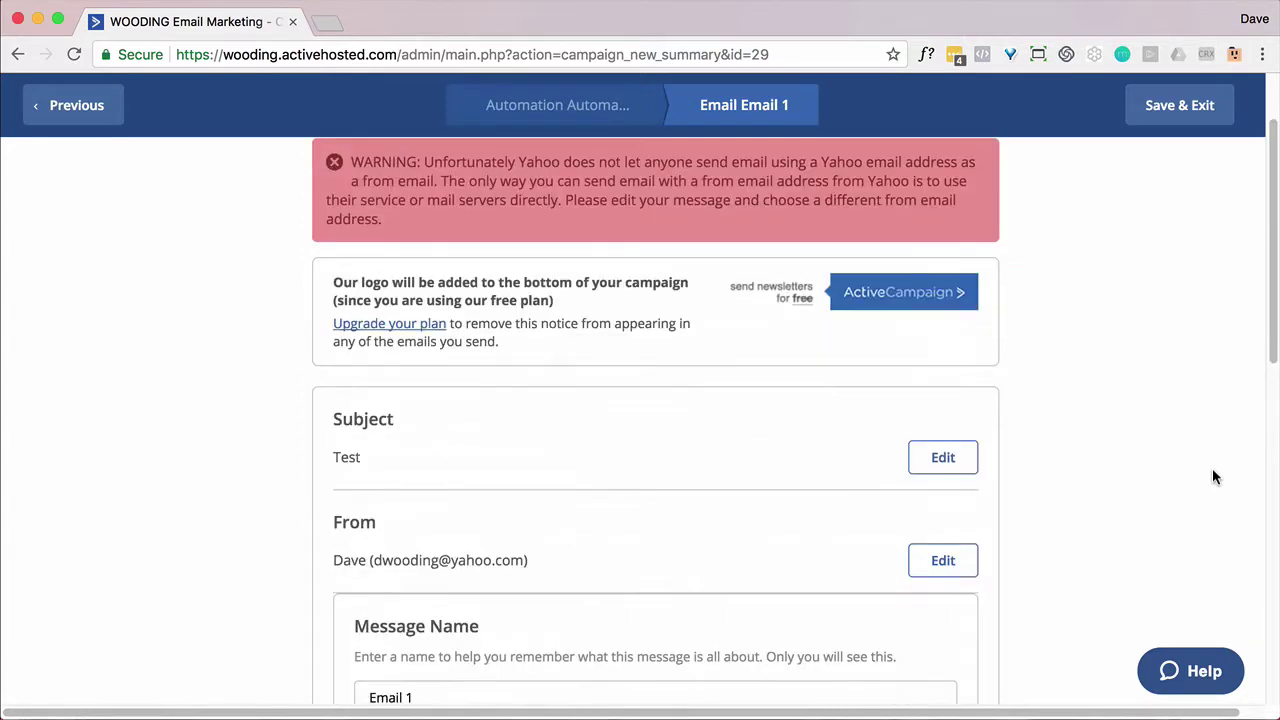
{"action": "scroll", "coordinate": [1213, 477], "scroll_direction": "down", "scroll_amount": 5}
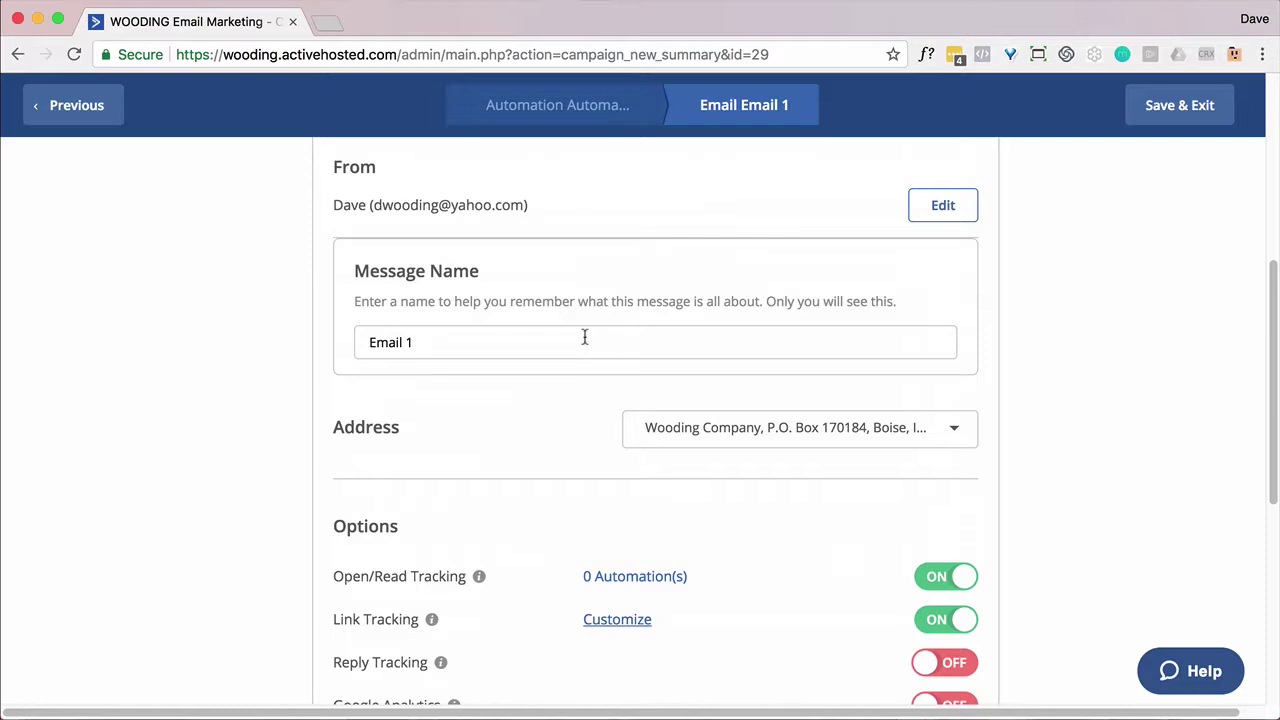
{"action": "scroll", "coordinate": [797, 371], "scroll_direction": "down", "scroll_amount": 2}
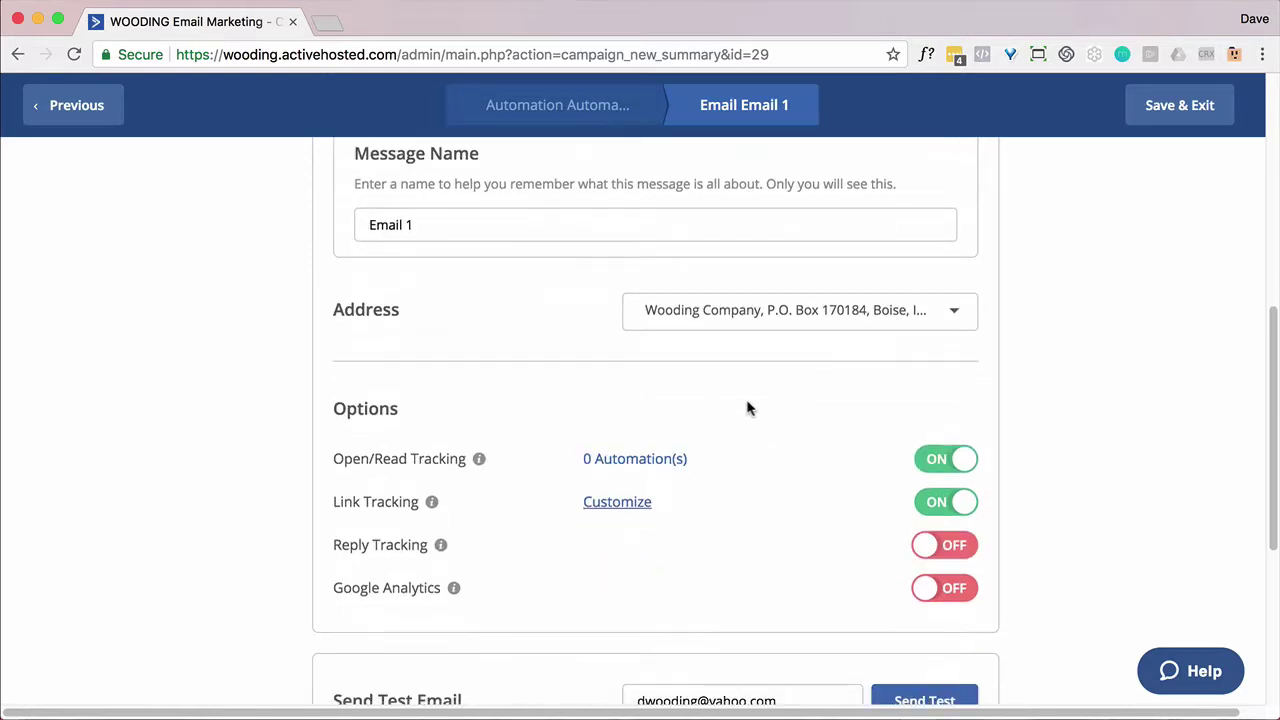
{"action": "mouse_move", "coordinate": [477, 456]}
{"action": "scroll", "coordinate": [554, 431], "scroll_direction": "down", "scroll_amount": 3}
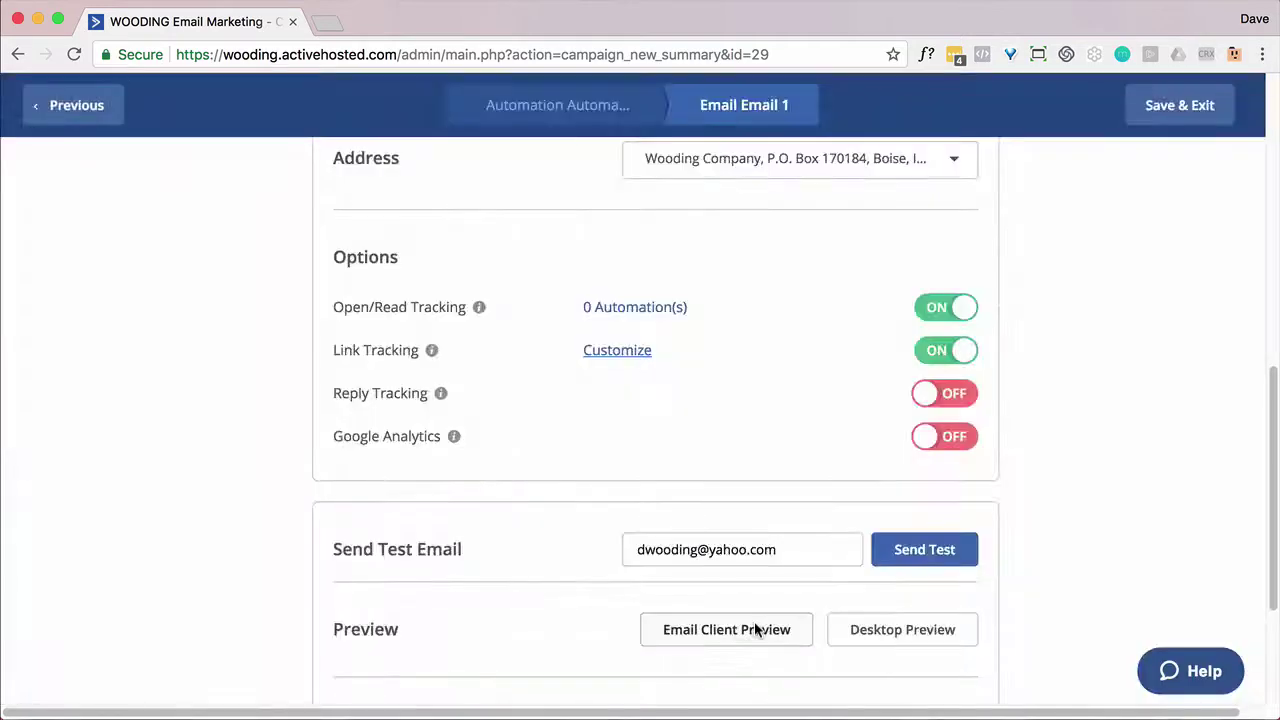
{"action": "left_click", "coordinate": [757, 630]}
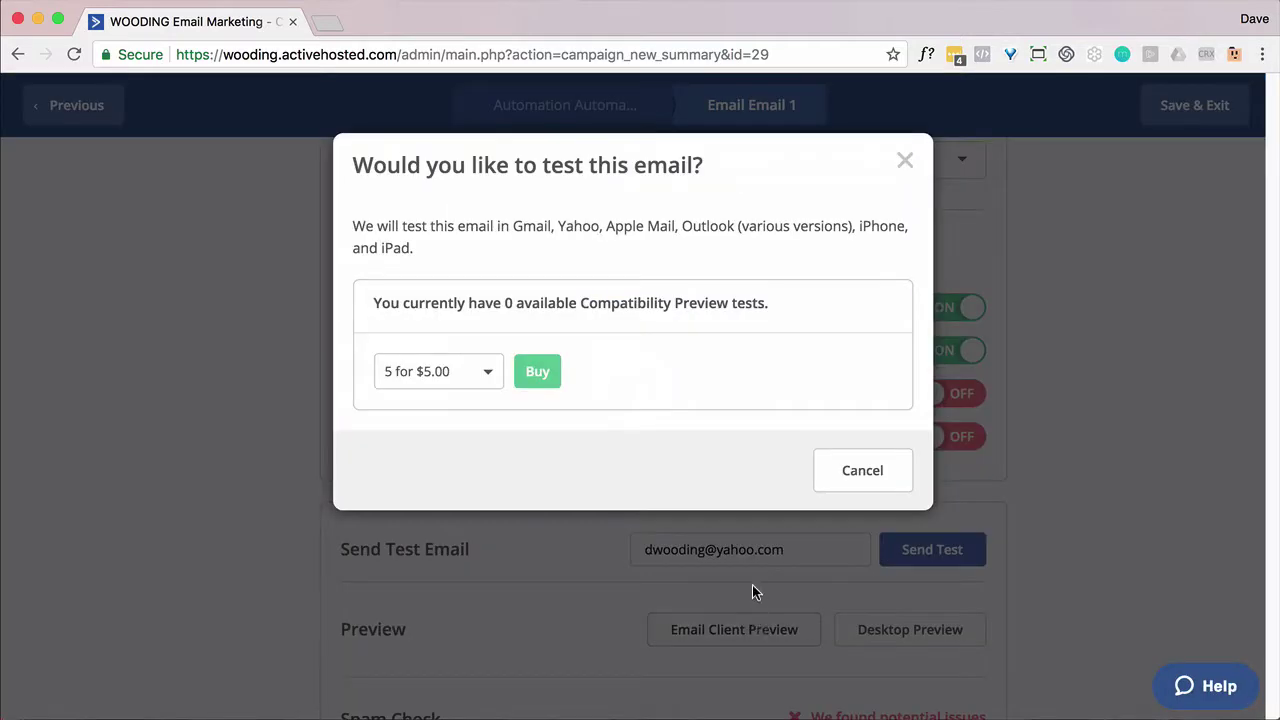
{"action": "left_click", "coordinate": [840, 472]}
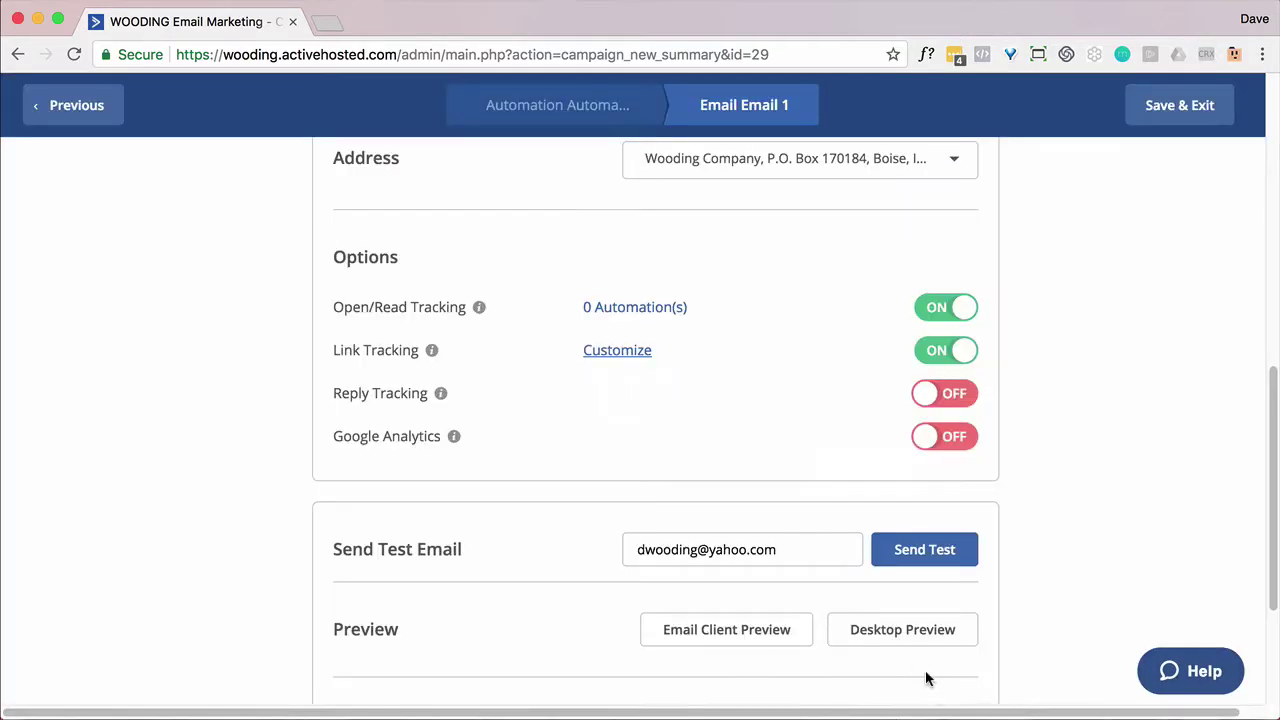
- Save the email from the campaign summary and return to the automation
{"action": "scroll", "coordinate": [1082, 557], "scroll_direction": "up", "scroll_amount": 15}
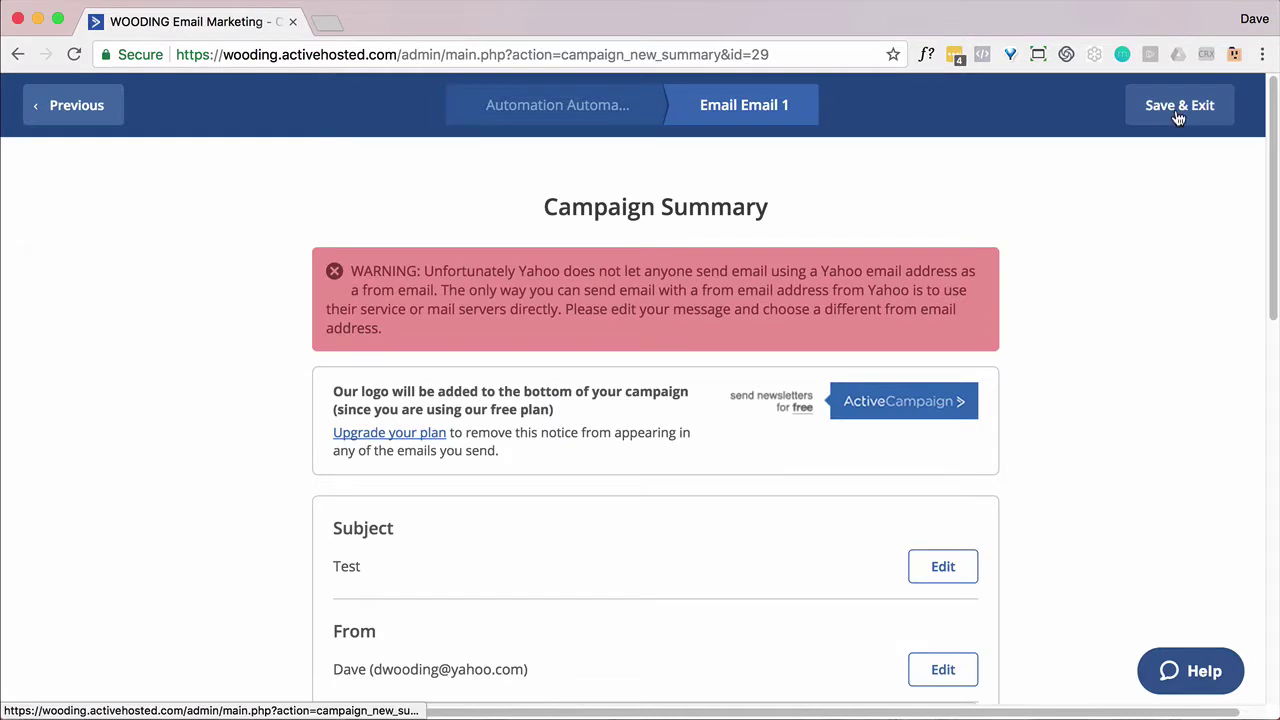
{"action": "left_click", "coordinate": [1178, 110]}
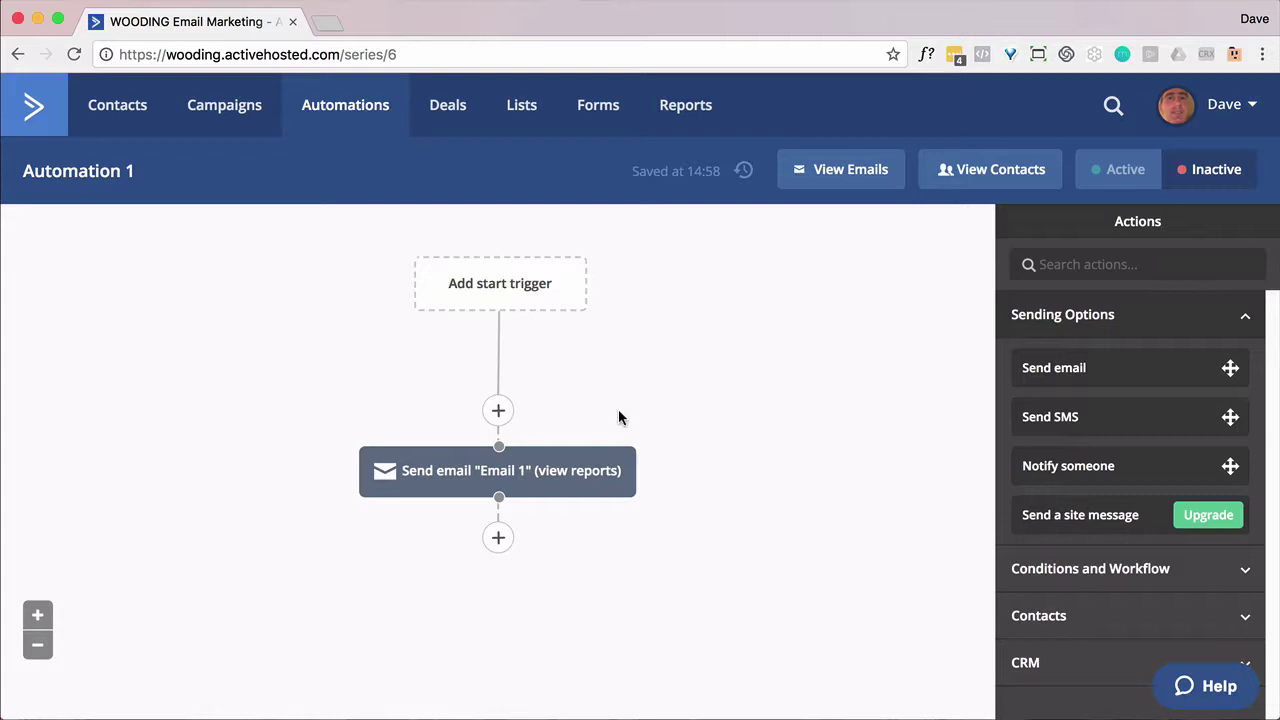
- Add a Wait action of 1 day after the "Email 1" send action
{"action": "left_click", "coordinate": [495, 540]}
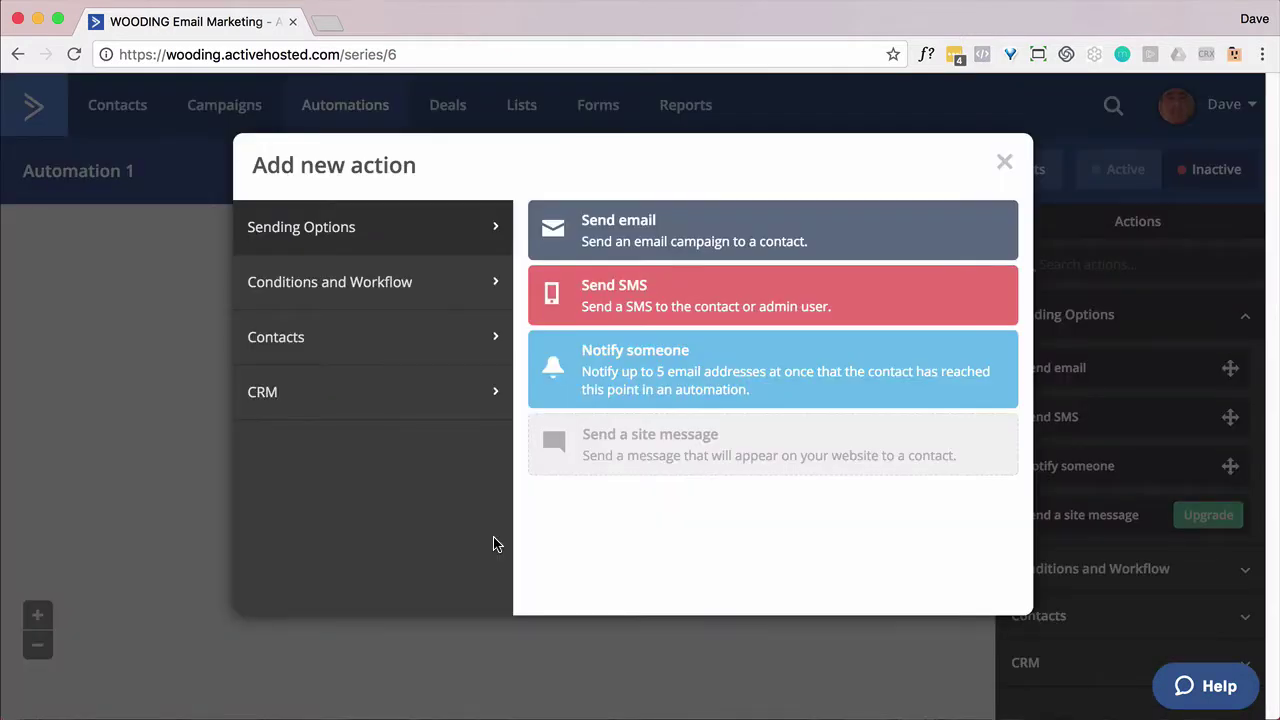
{"action": "left_click", "coordinate": [392, 289]}
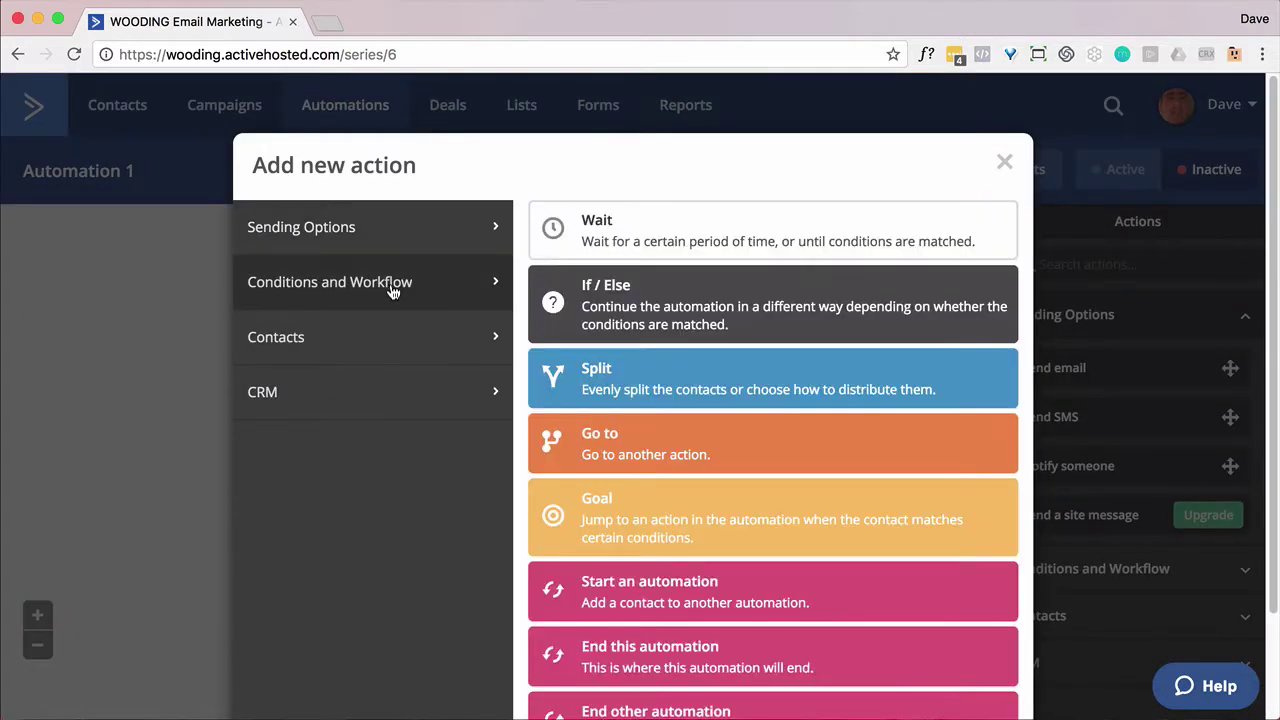
{"action": "left_click", "coordinate": [580, 238]}
{"action": "left_click", "coordinate": [293, 525]}
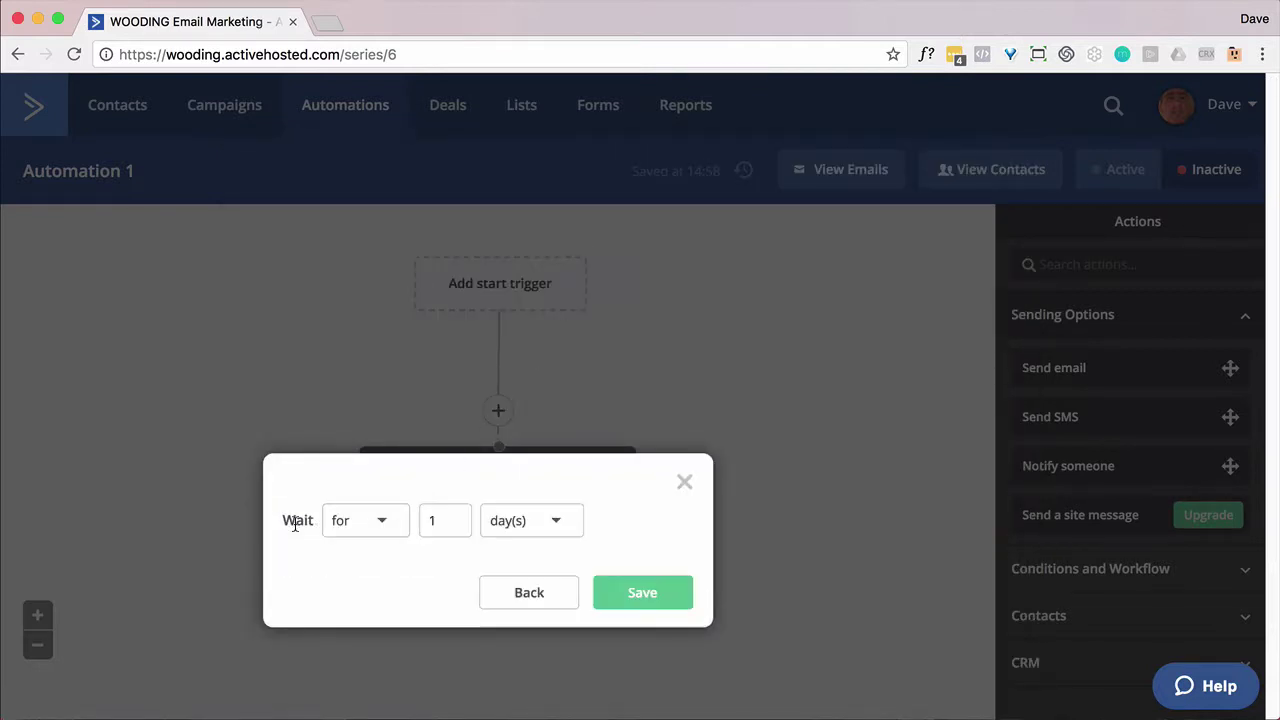
{"action": "left_click", "coordinate": [628, 590]}
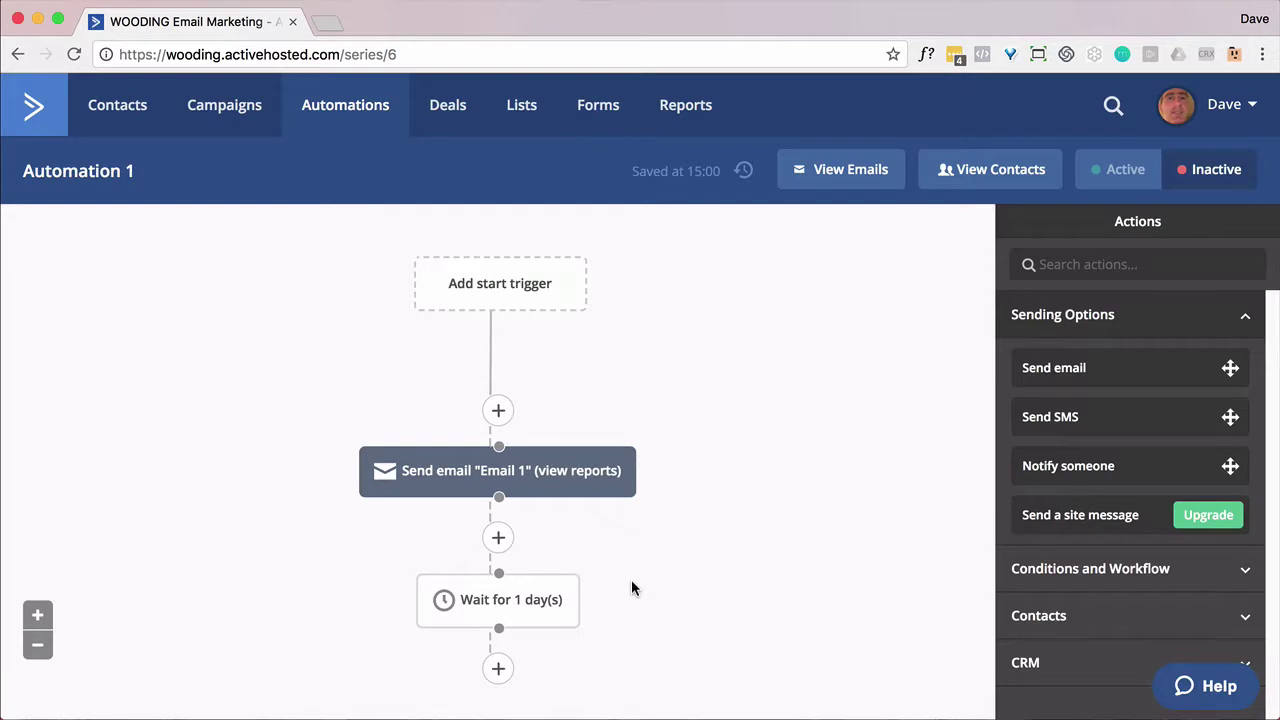
{"action": "left_click", "coordinate": [498, 668]}
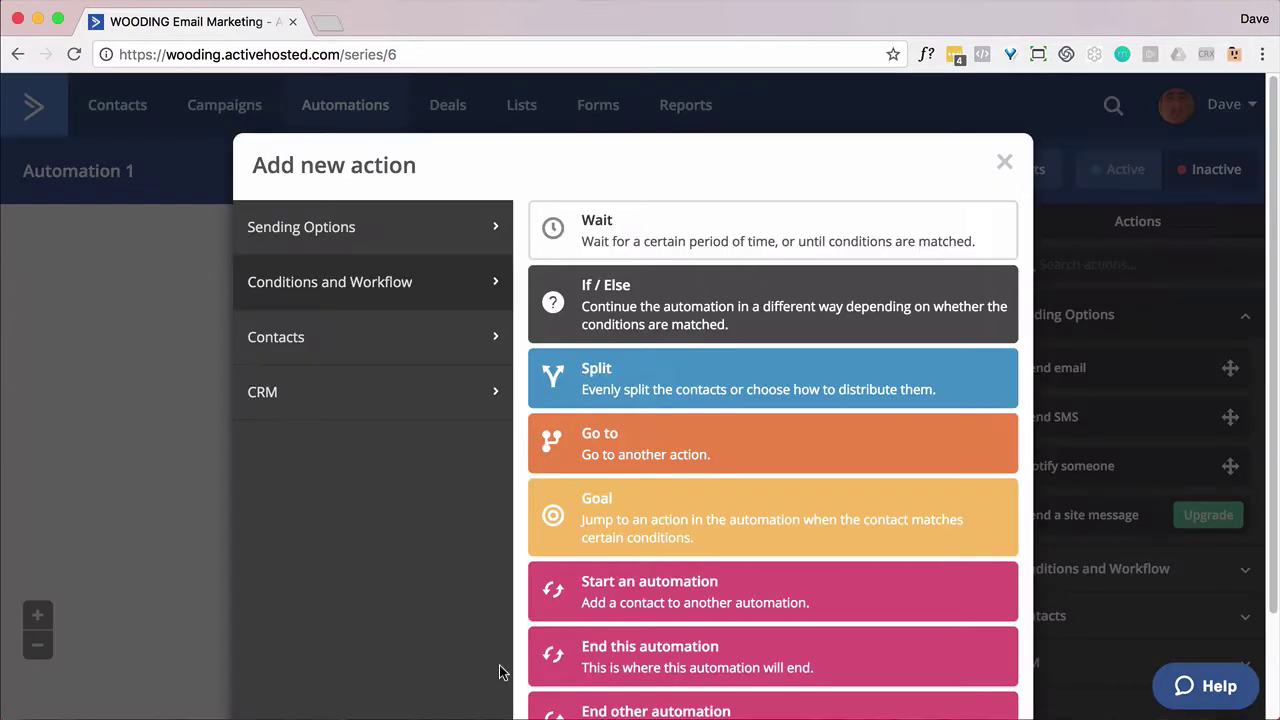
{"action": "left_click", "coordinate": [613, 288]}
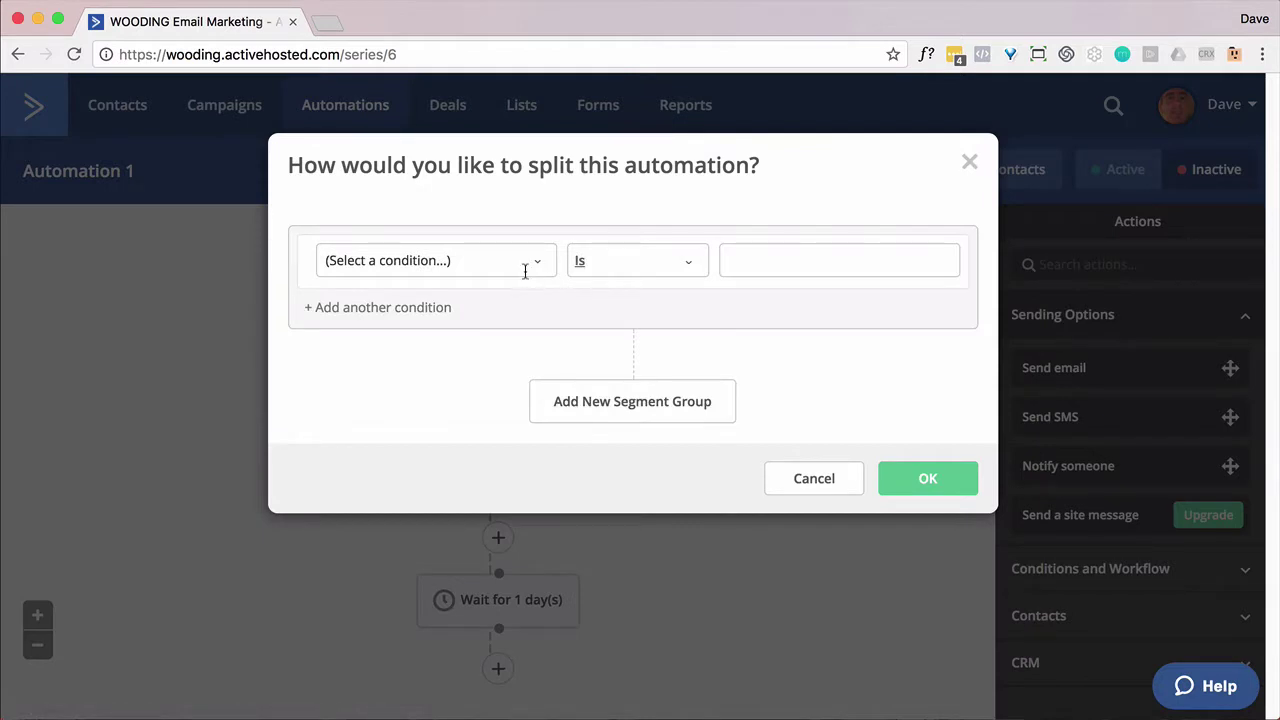
{"action": "left_click", "coordinate": [531, 261]}
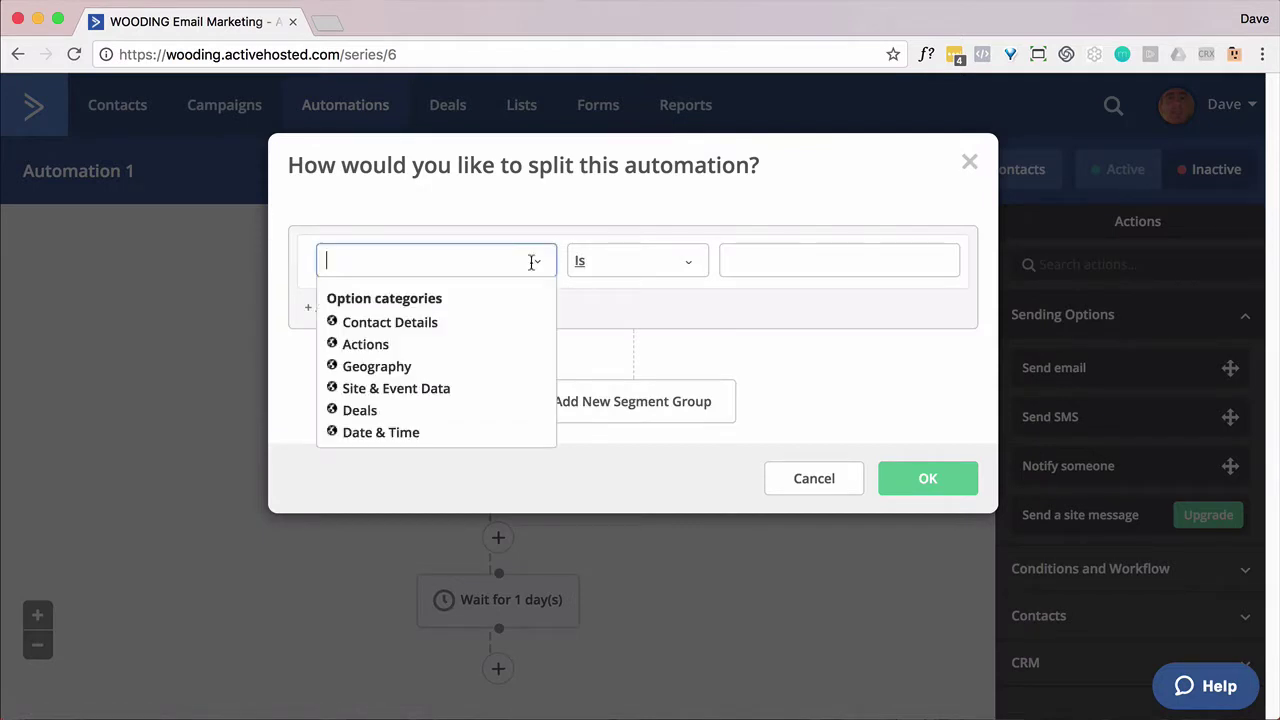
{"action": "left_click", "coordinate": [359, 346]}
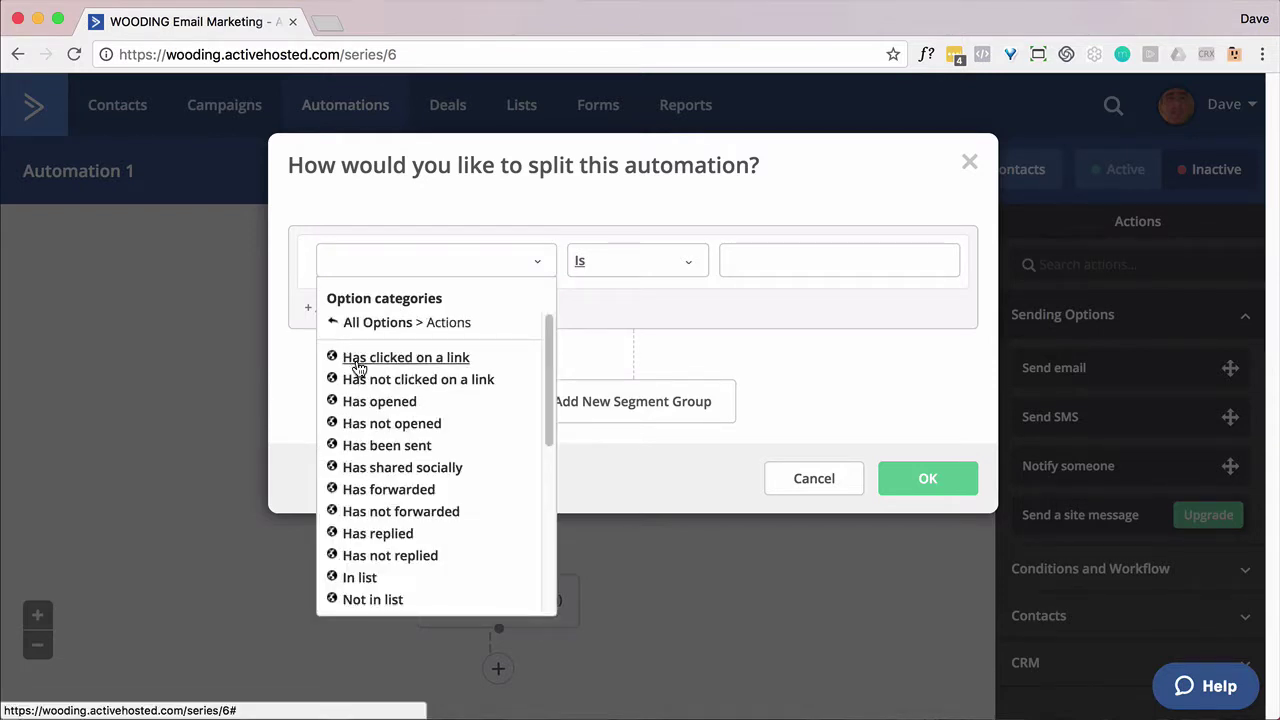
{"action": "left_click", "coordinate": [359, 360]}
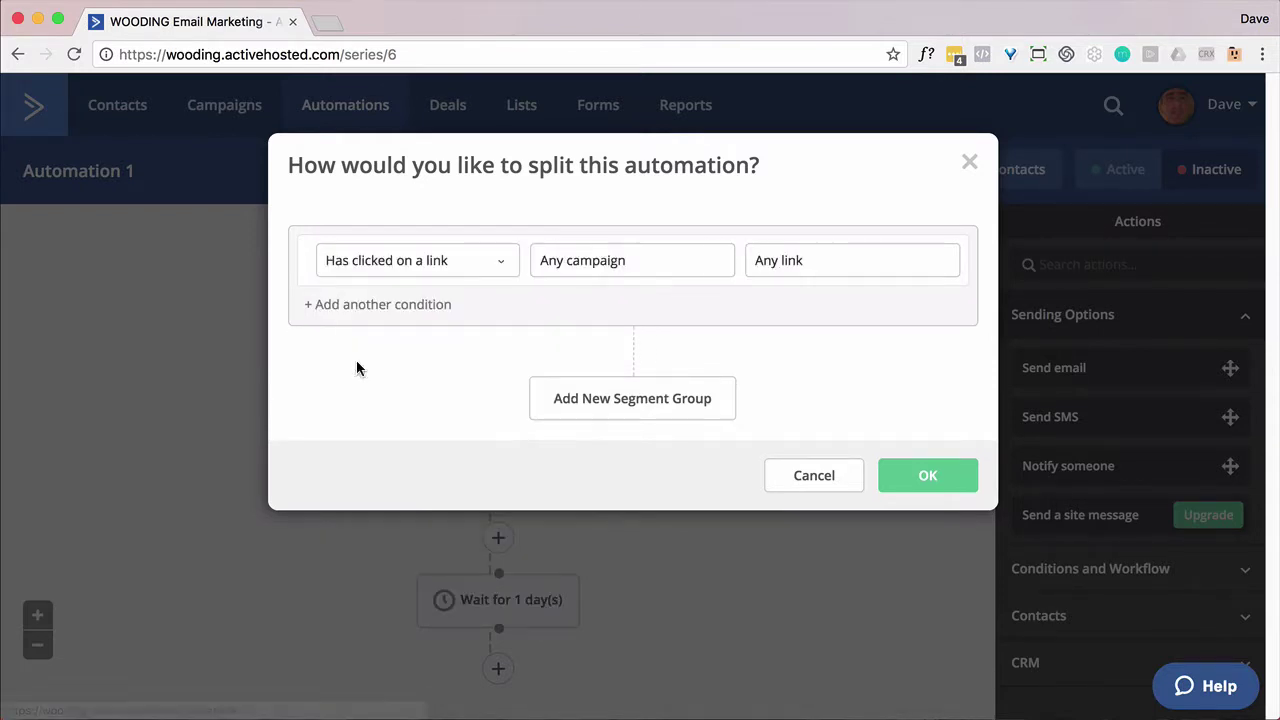
{"action": "left_click", "coordinate": [657, 262]}
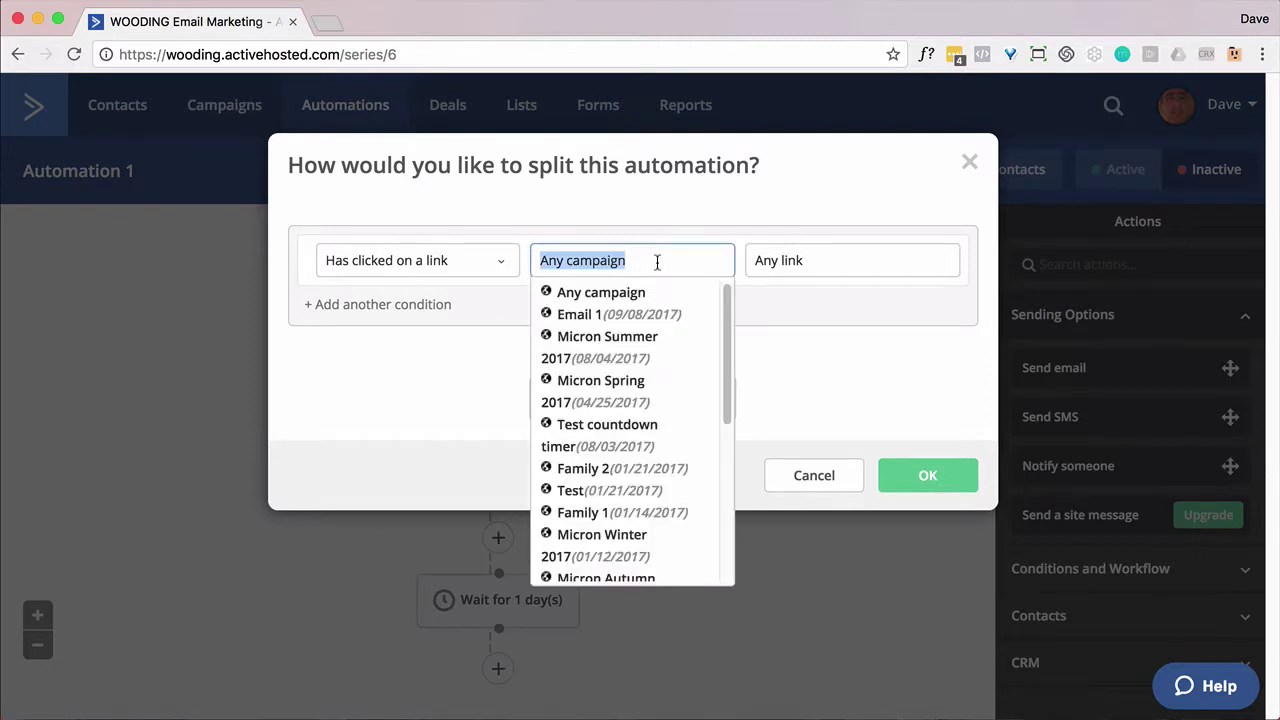
{"action": "left_click", "coordinate": [581, 315]}
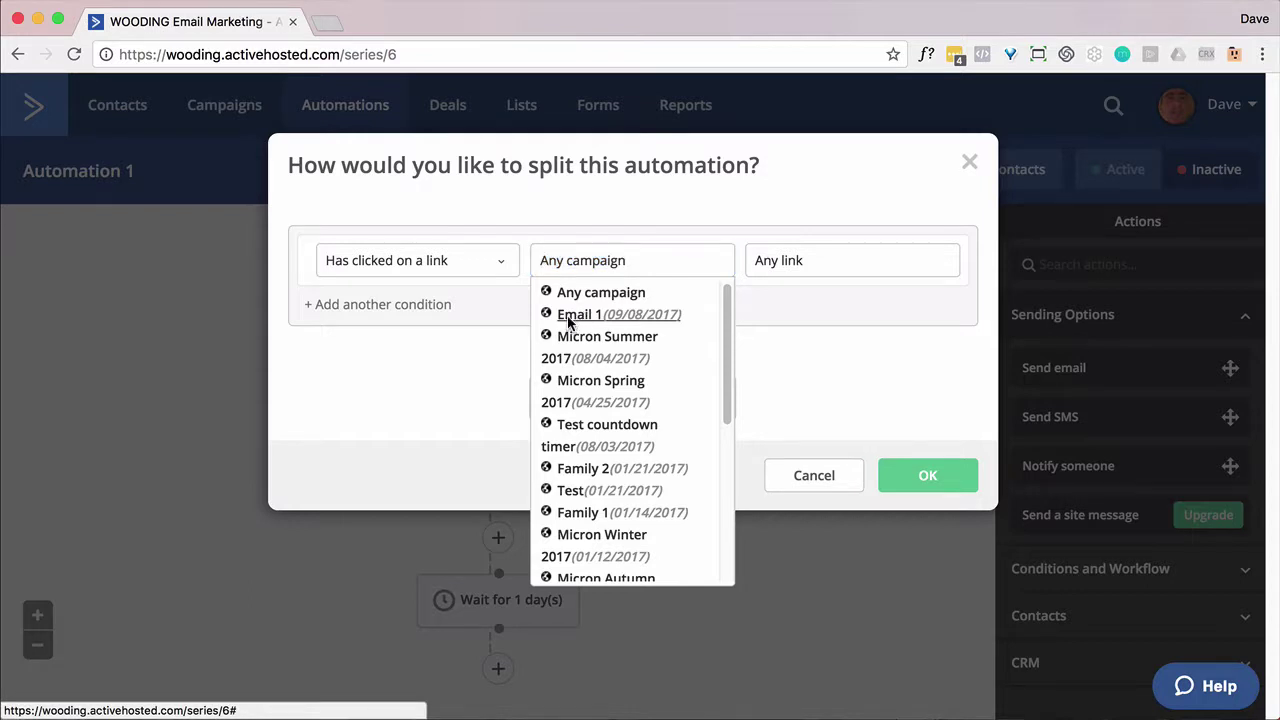
{"action": "left_click", "coordinate": [789, 272]}
{"action": "left_click", "coordinate": [808, 315]}
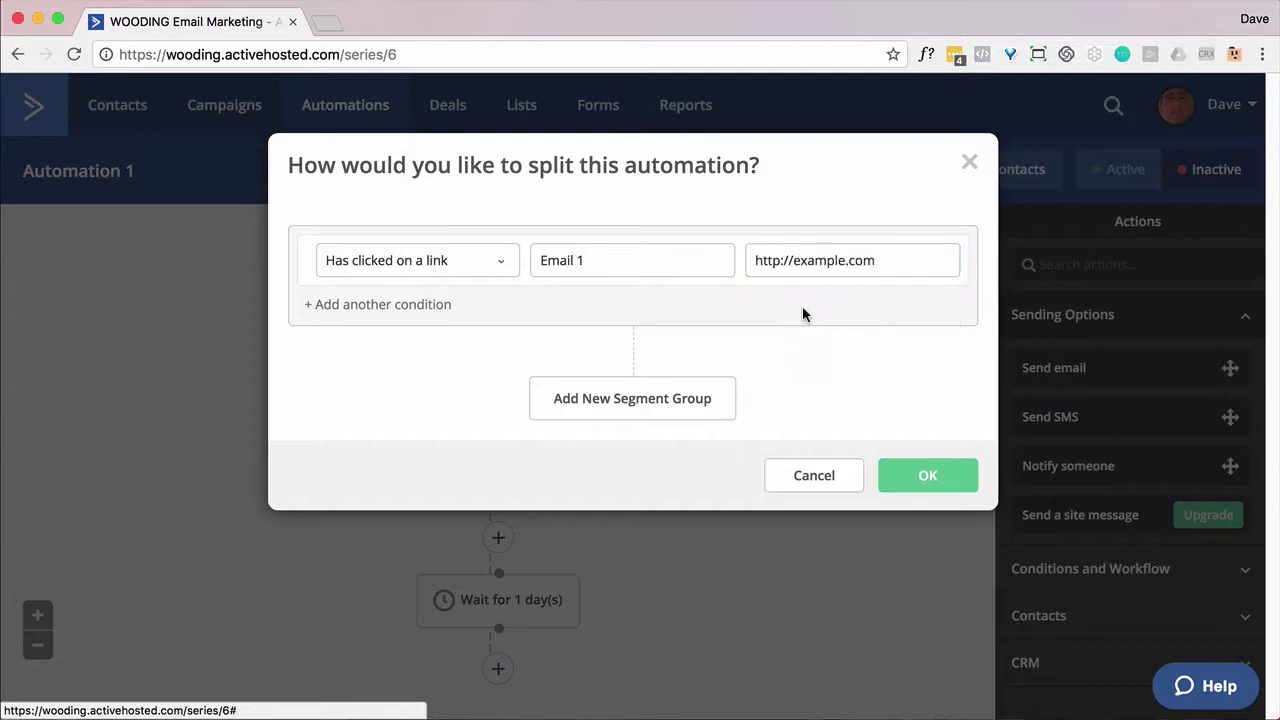
{"action": "left_click", "coordinate": [927, 480]}
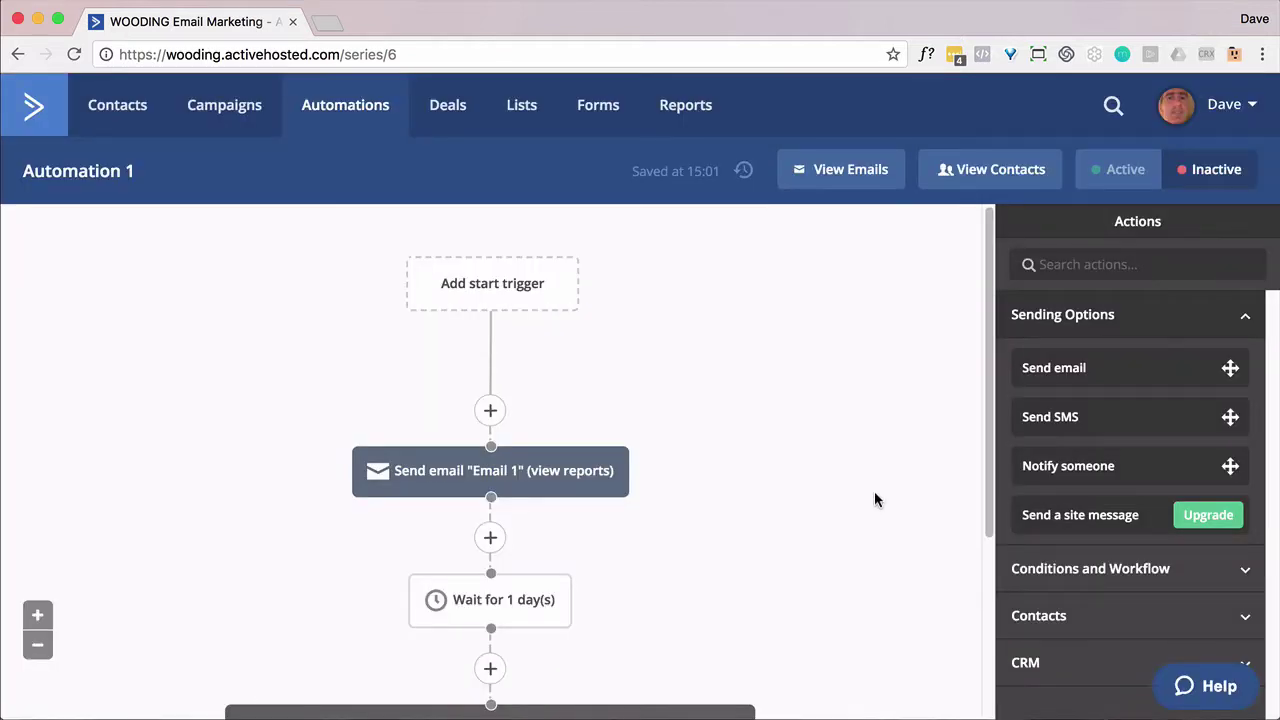
- Add an Add tag action with the existing "Family" tag to the Yes branch of the condition
{"action": "scroll", "coordinate": [874, 500], "scroll_direction": "down", "scroll_amount": 3}
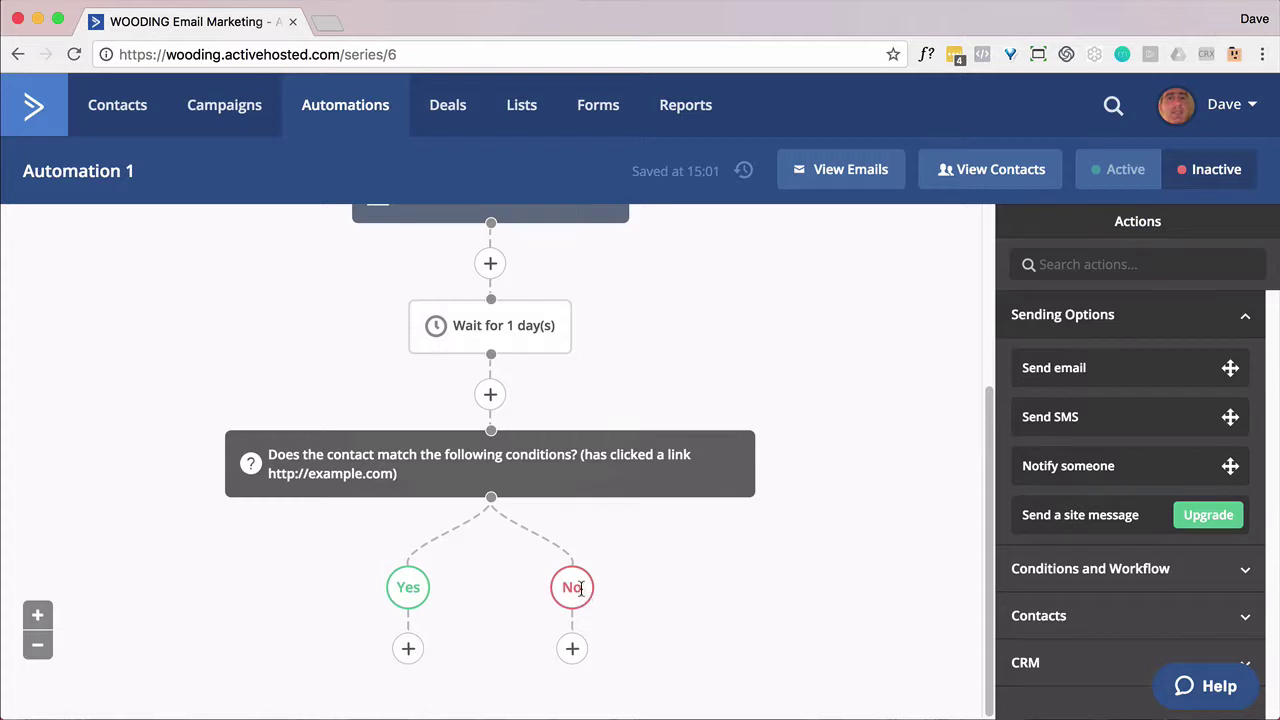
{"action": "left_click", "coordinate": [410, 649]}
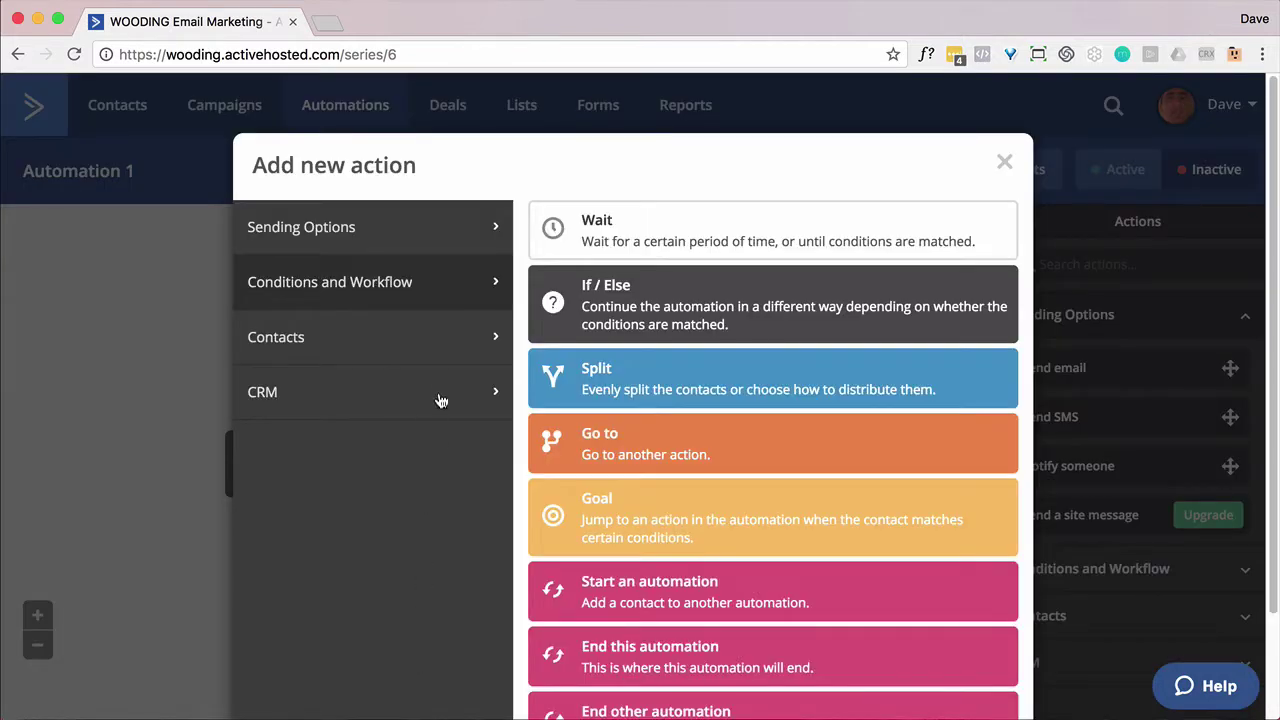
{"action": "left_click", "coordinate": [443, 357]}
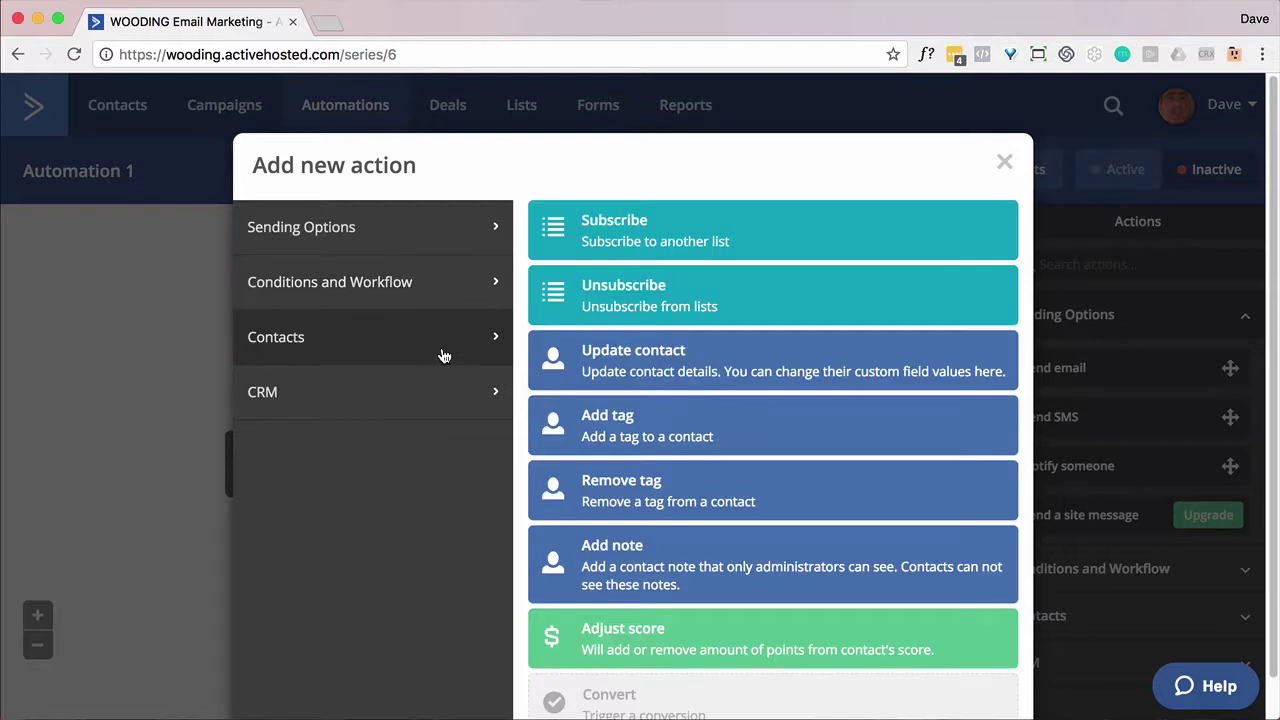
{"action": "left_click", "coordinate": [582, 424]}
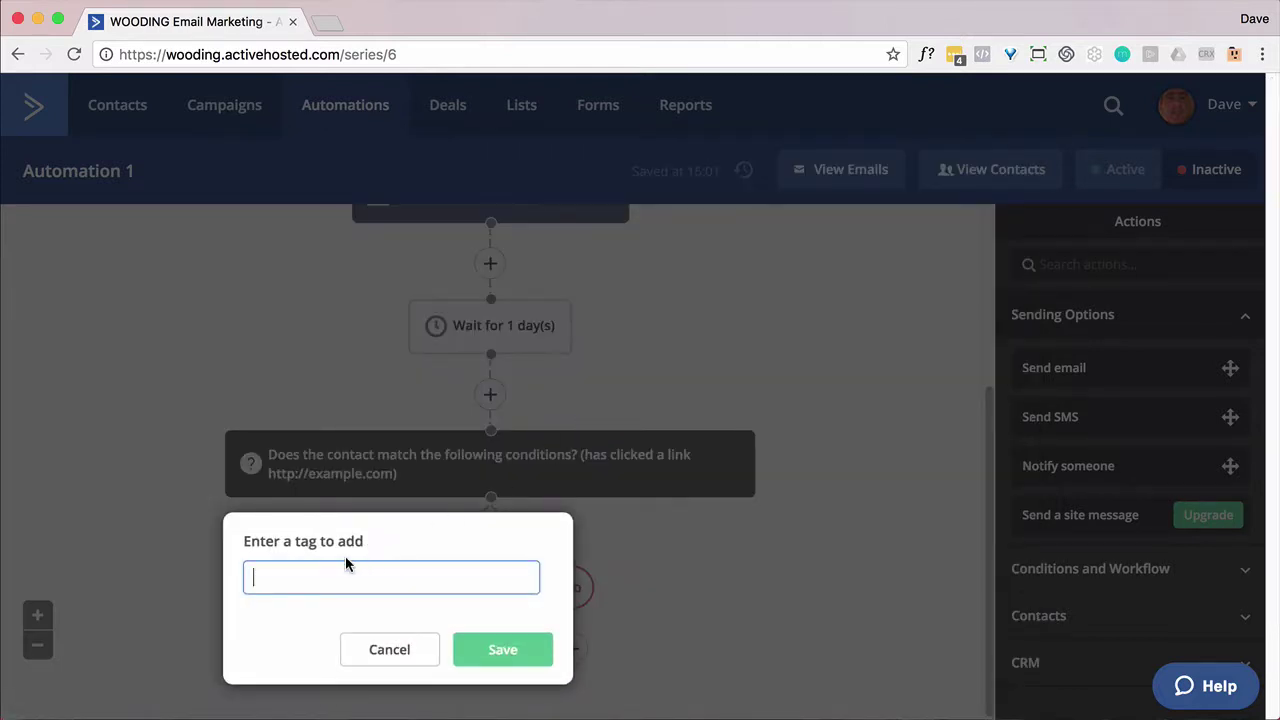
{"action": "type", "text": "z"}
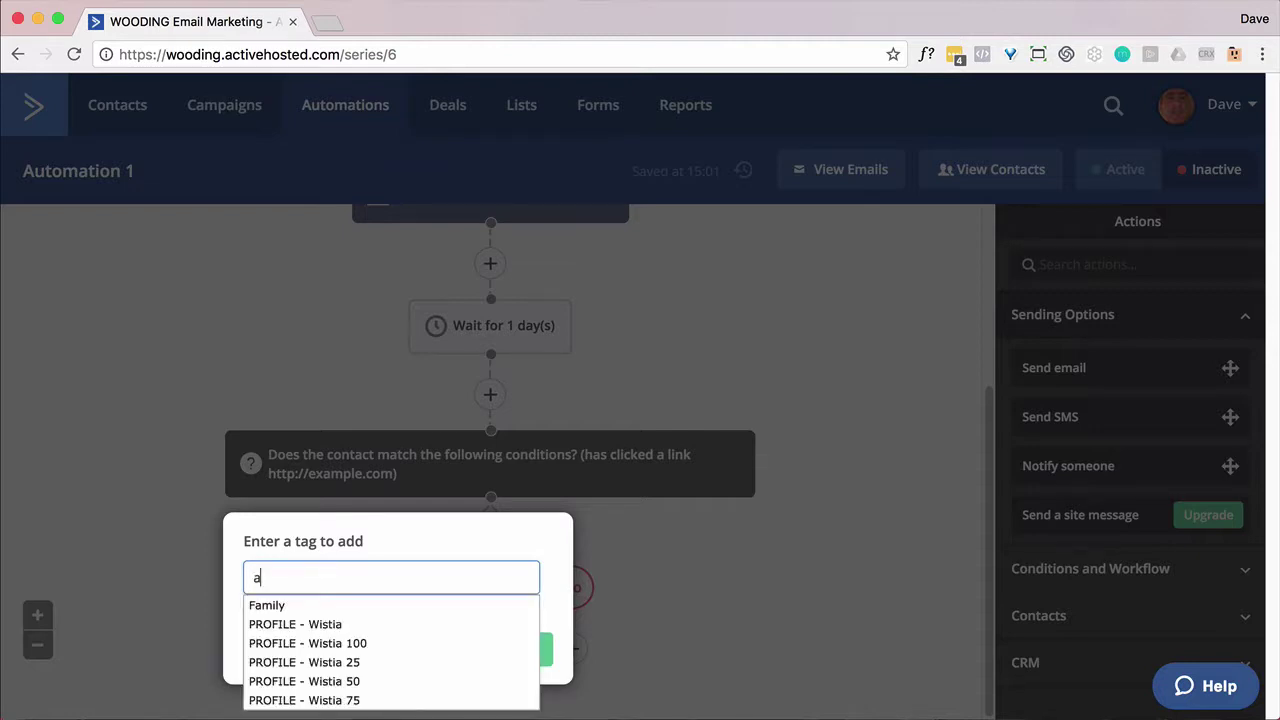
{"action": "left_click", "coordinate": [304, 607]}
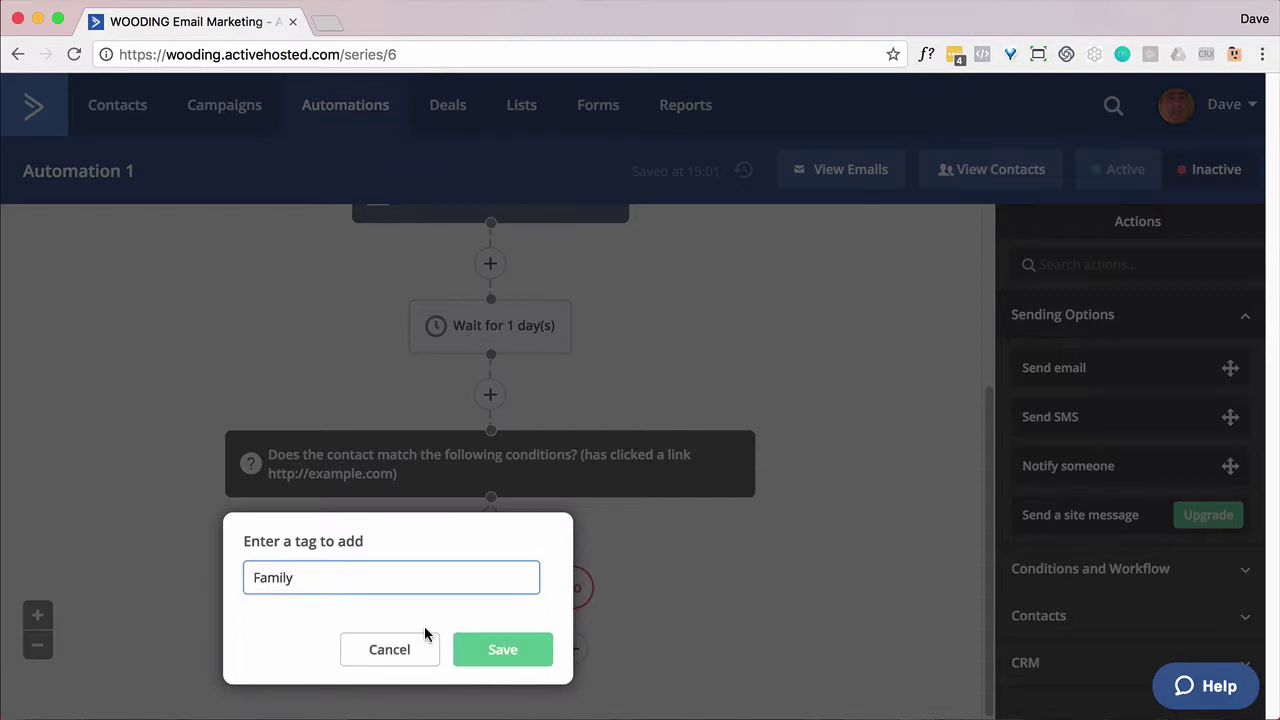
{"action": "left_click", "coordinate": [462, 645]}
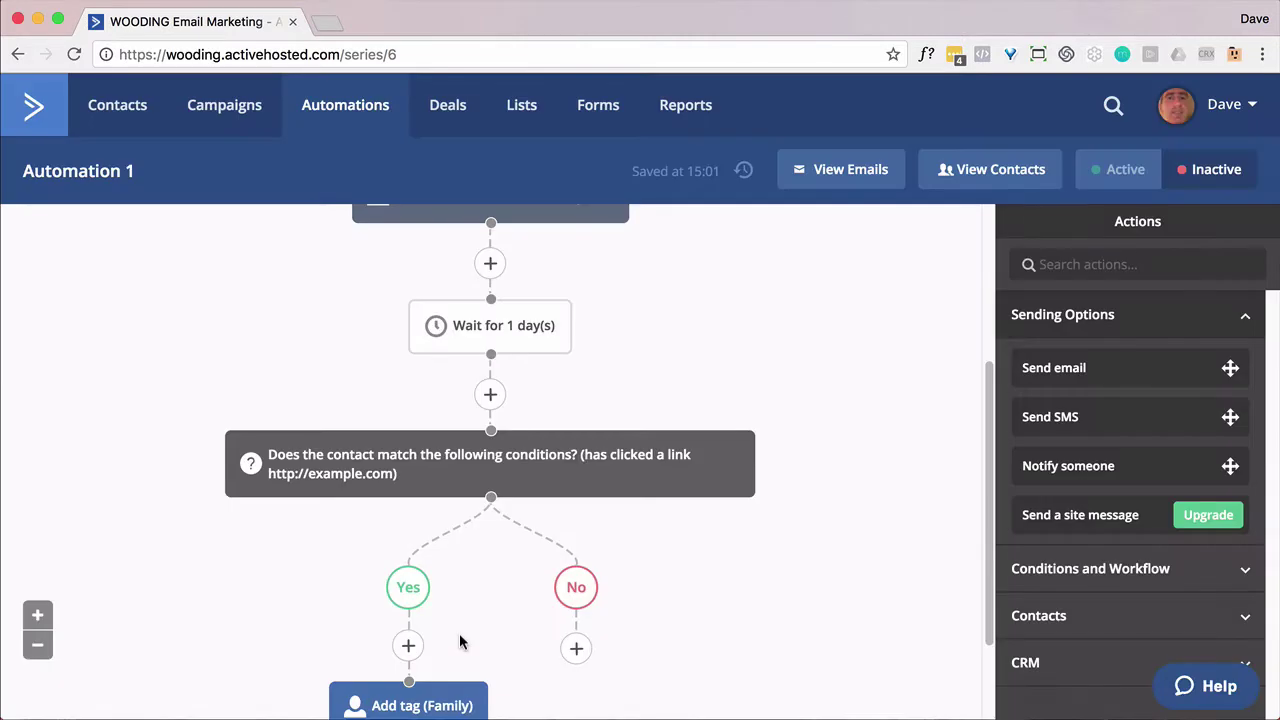
- Add a Send email action using "Email 1" below the Family tag action on the Yes branch
{"action": "scroll", "coordinate": [676, 612], "scroll_direction": "down", "scroll_amount": 3}
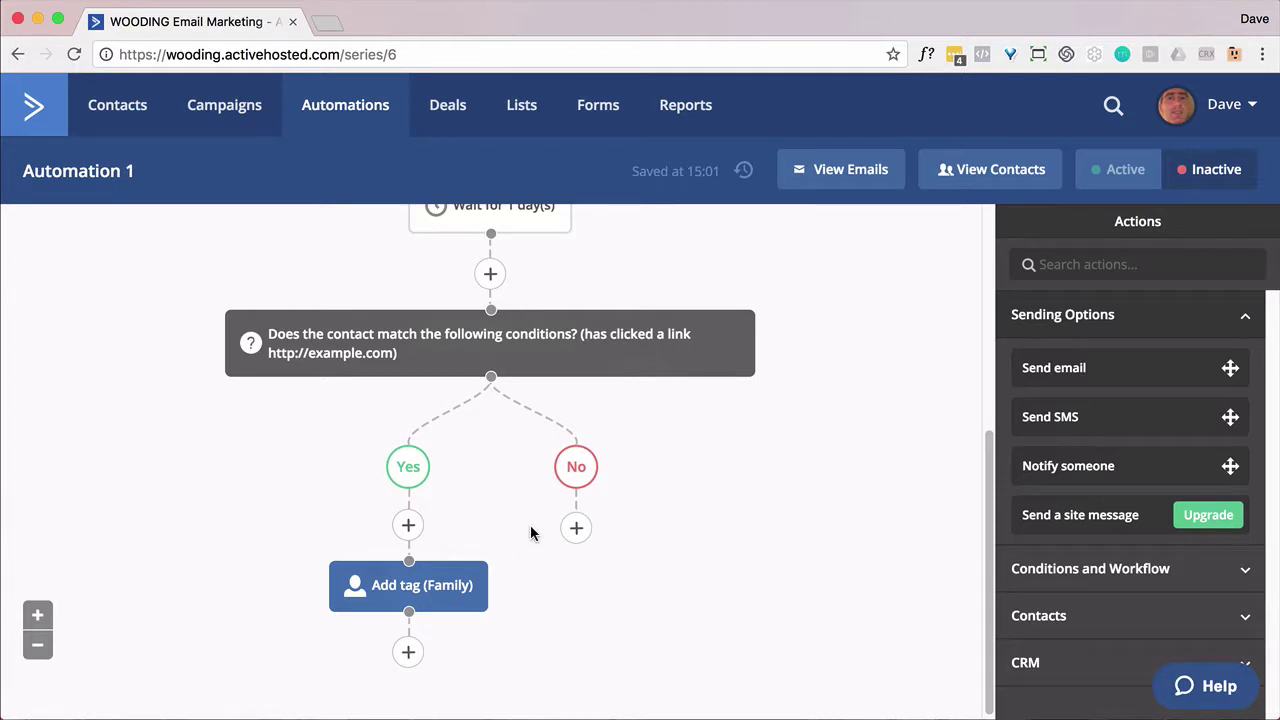
{"action": "left_click", "coordinate": [409, 652]}
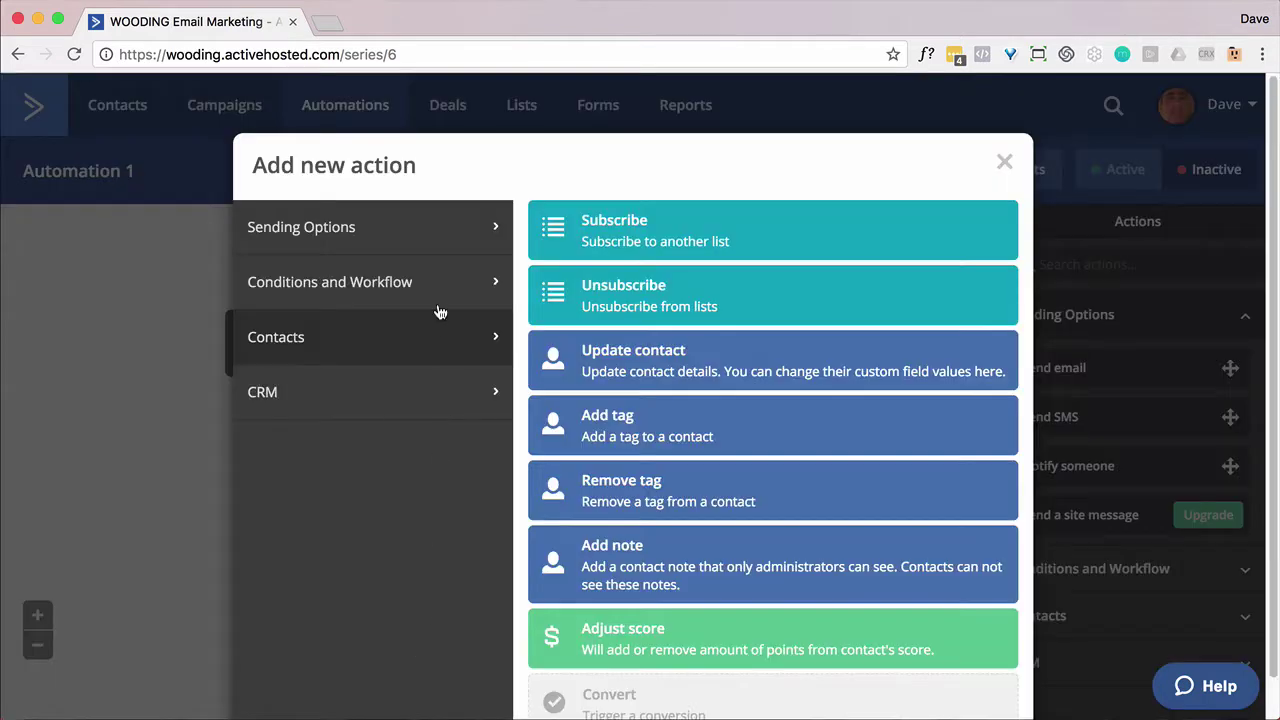
{"action": "left_click", "coordinate": [417, 235]}
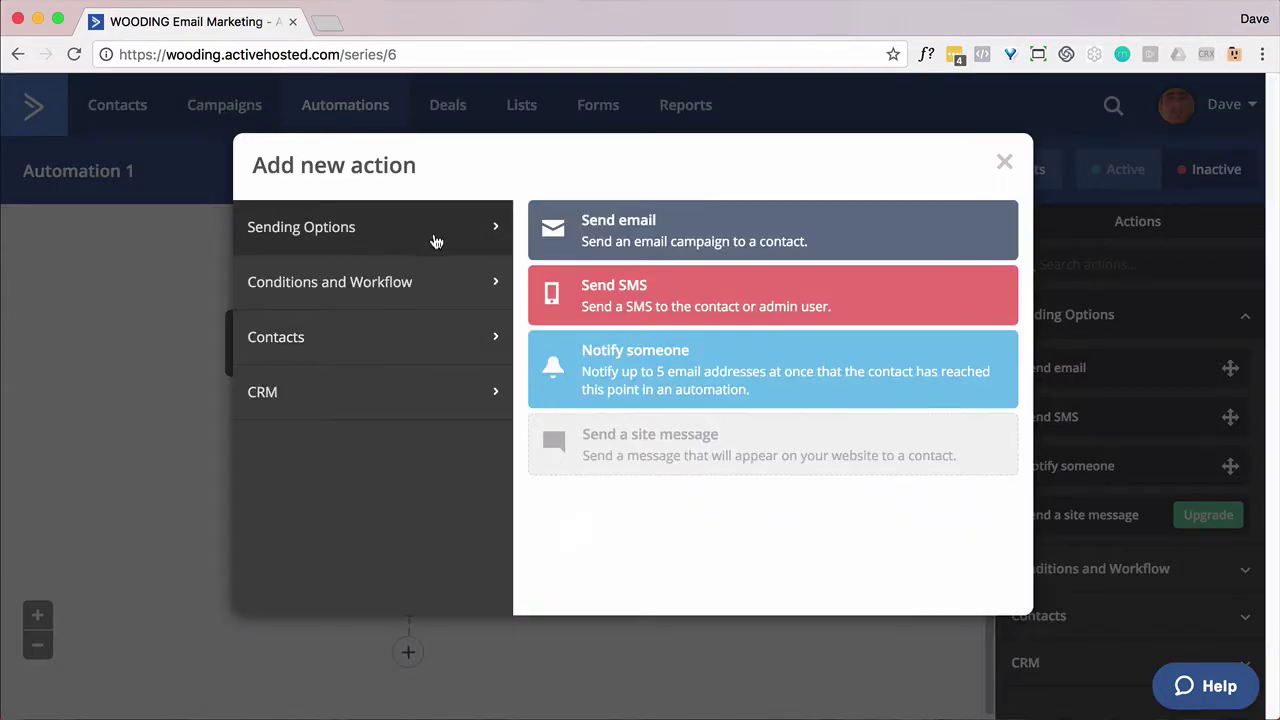
{"action": "left_click", "coordinate": [588, 250]}
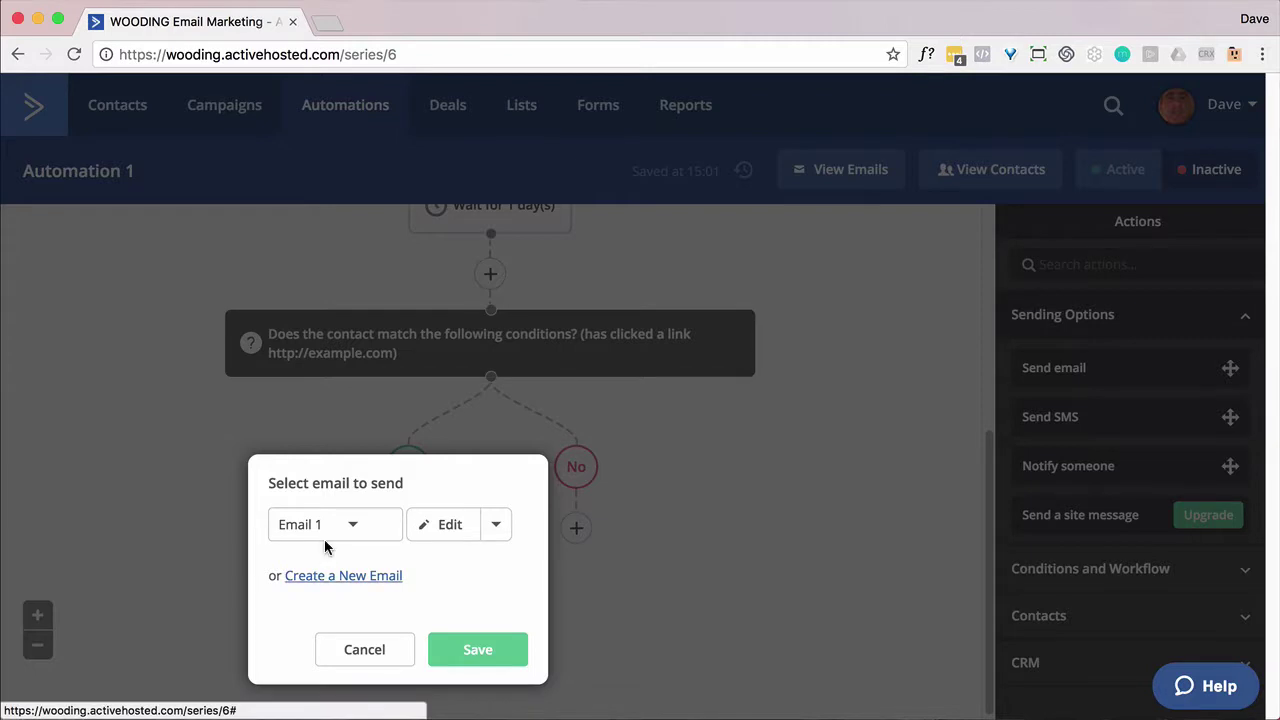
{"action": "left_click", "coordinate": [468, 646]}
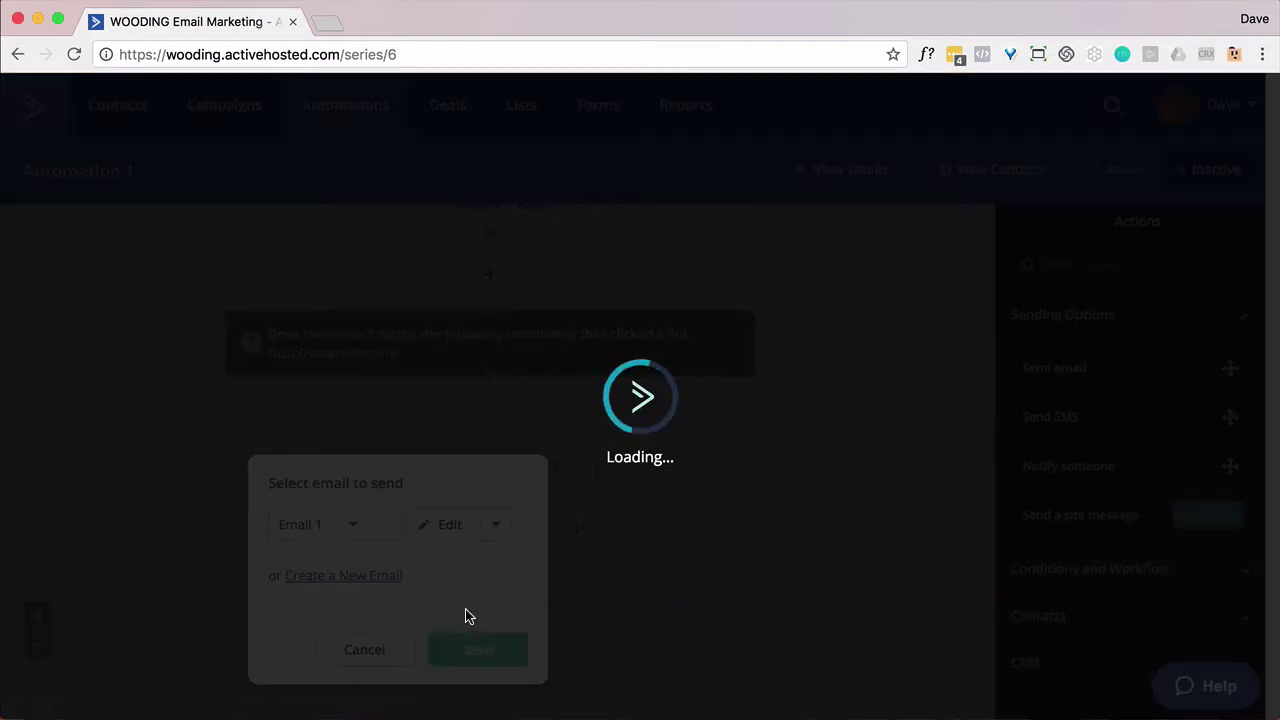
- Add a Go to action on the No branch and connect it to the "Email 1" send action on the Yes branch
{"action": "mouse_move", "coordinate": [489, 609]}
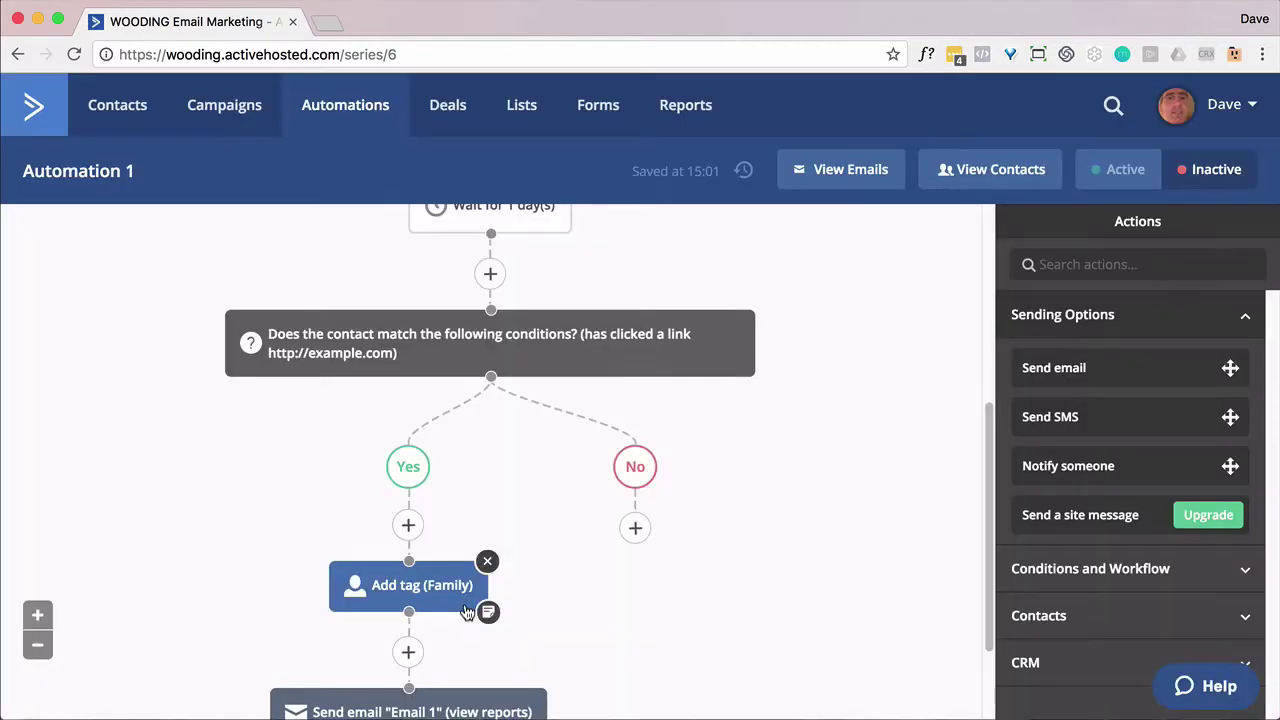
{"action": "left_click", "coordinate": [635, 527]}
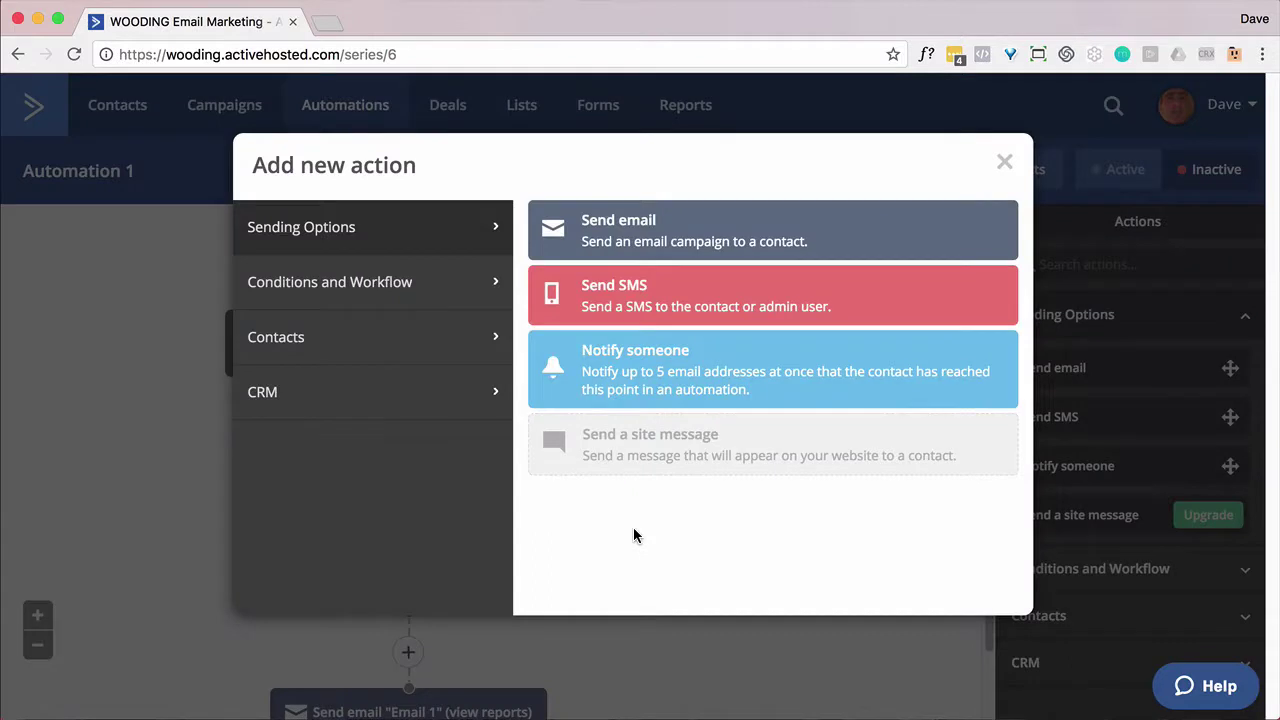
{"action": "left_click", "coordinate": [460, 292]}
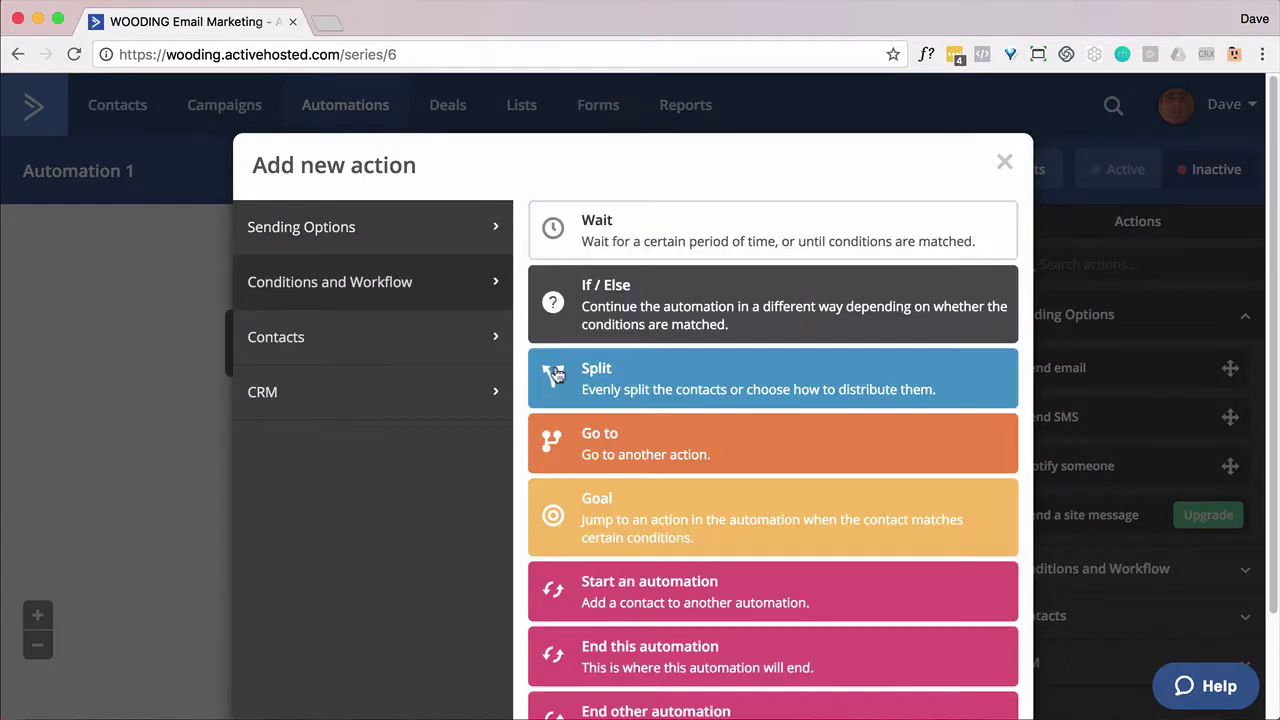
{"action": "left_click", "coordinate": [674, 450]}
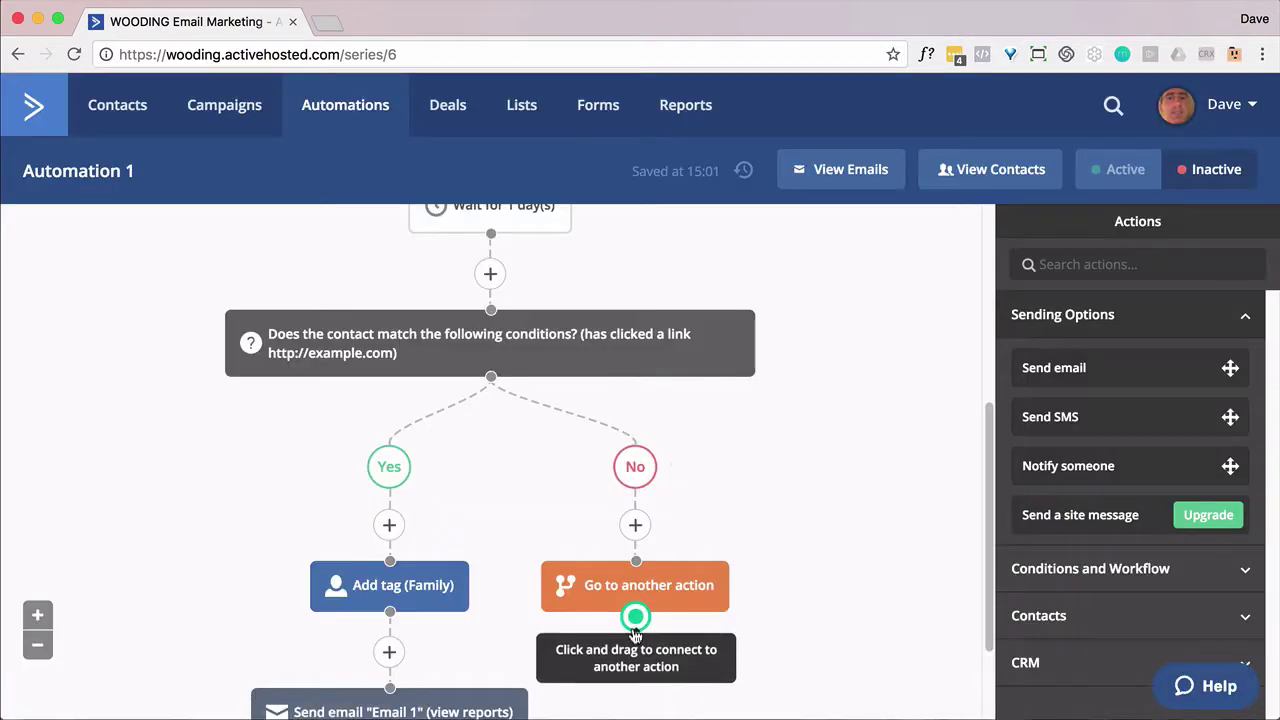
{"action": "left_click_drag", "start_coordinate": [635, 617], "coordinate": [393, 702]}
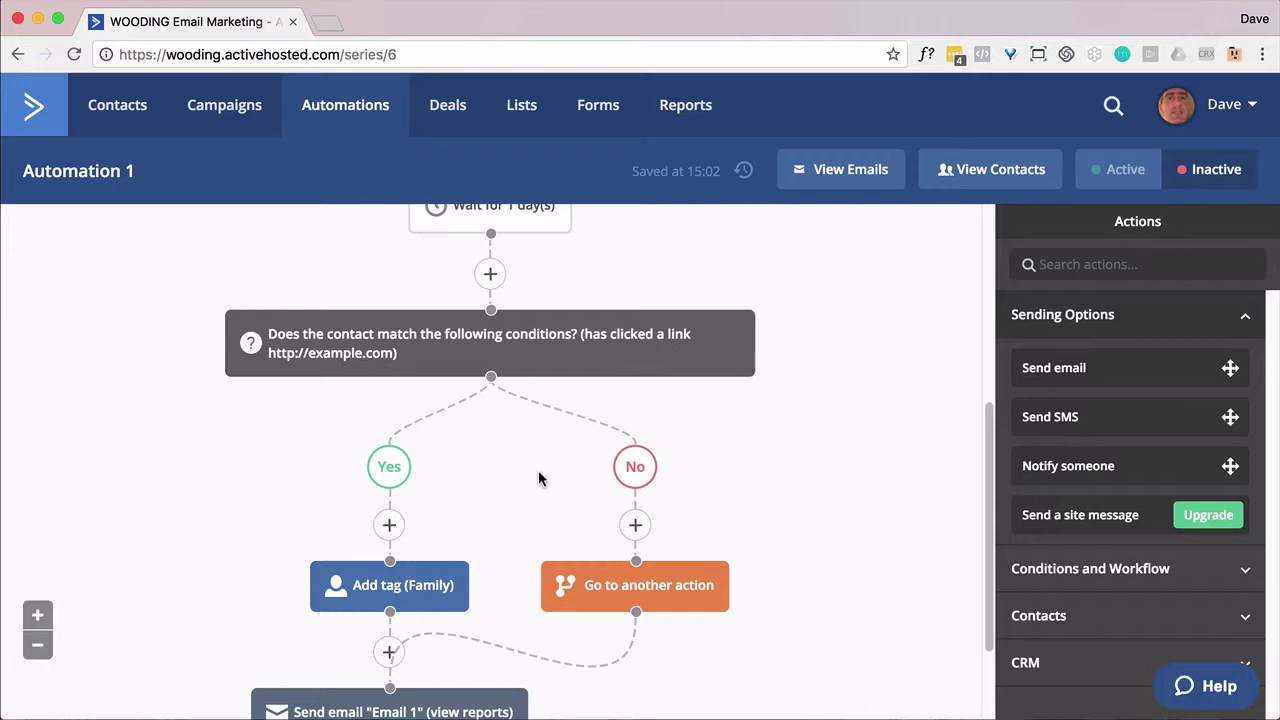
- Change the If/Else condition after the wait to "Has opened" for Email 1
{"action": "scroll", "coordinate": [583, 605], "scroll_direction": "down", "scroll_amount": 3}
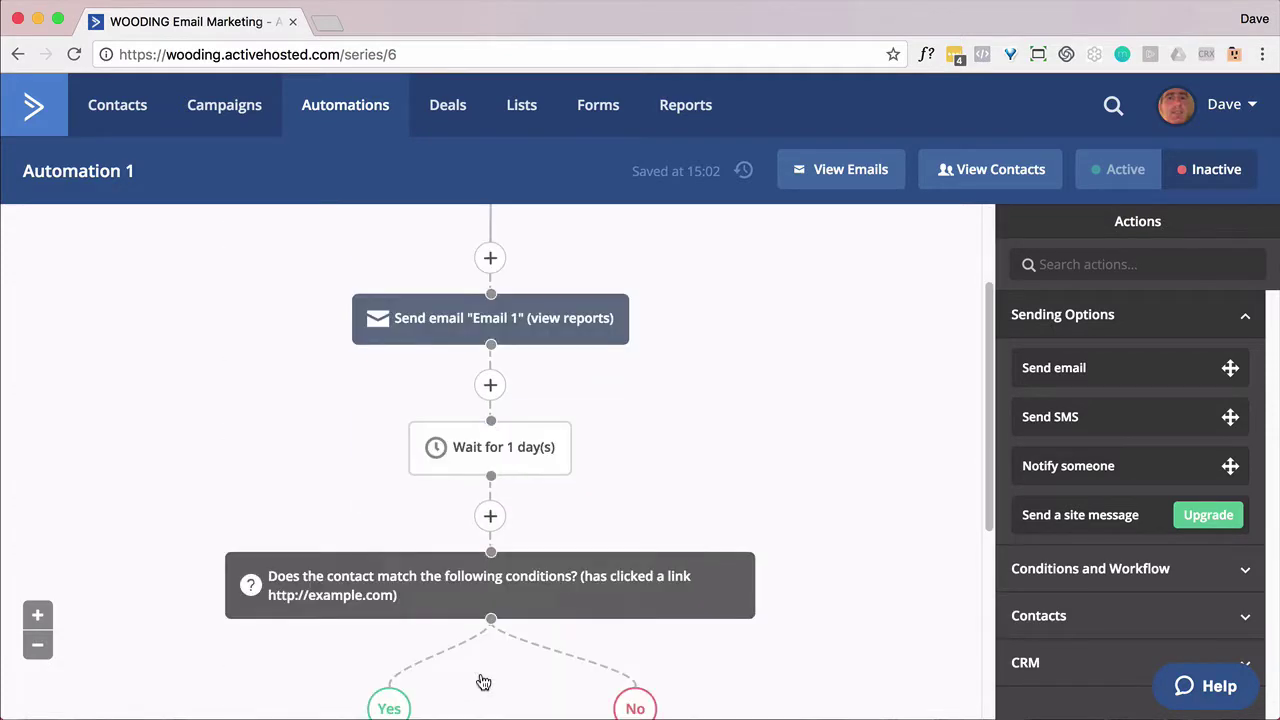
{"action": "scroll", "coordinate": [483, 682], "scroll_direction": "down", "scroll_amount": 1}
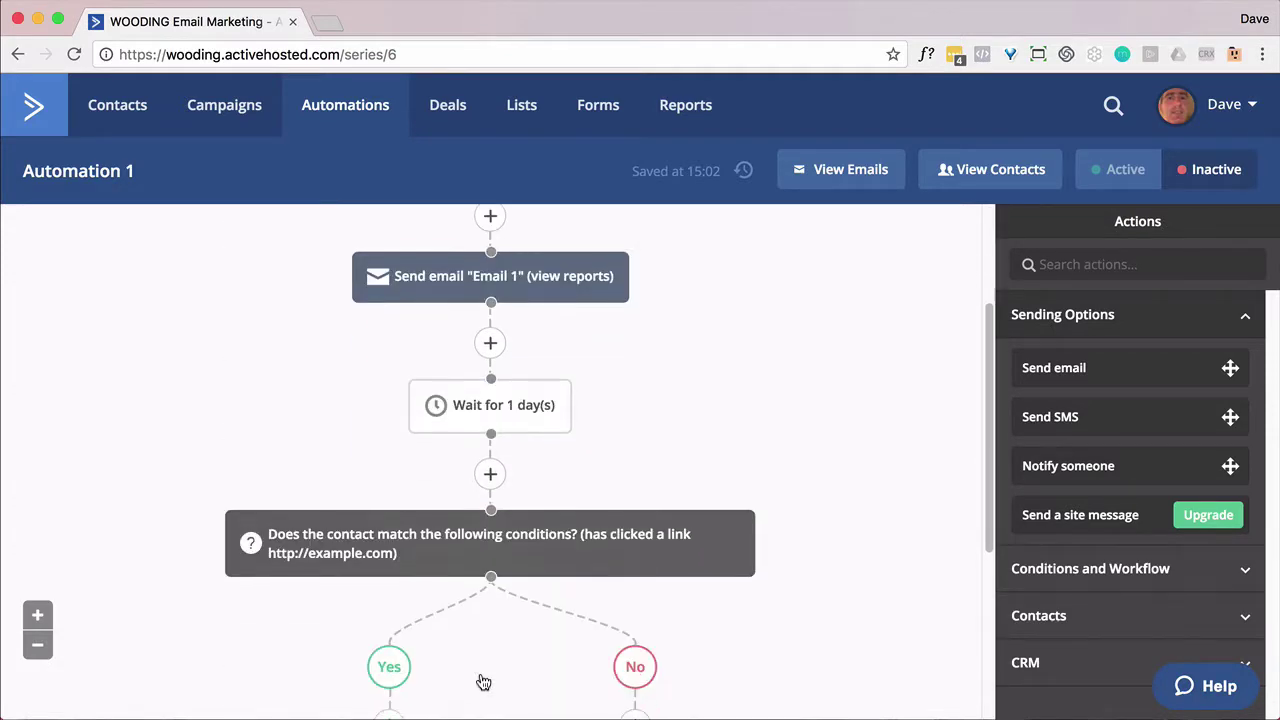
{"action": "left_click", "coordinate": [466, 541]}
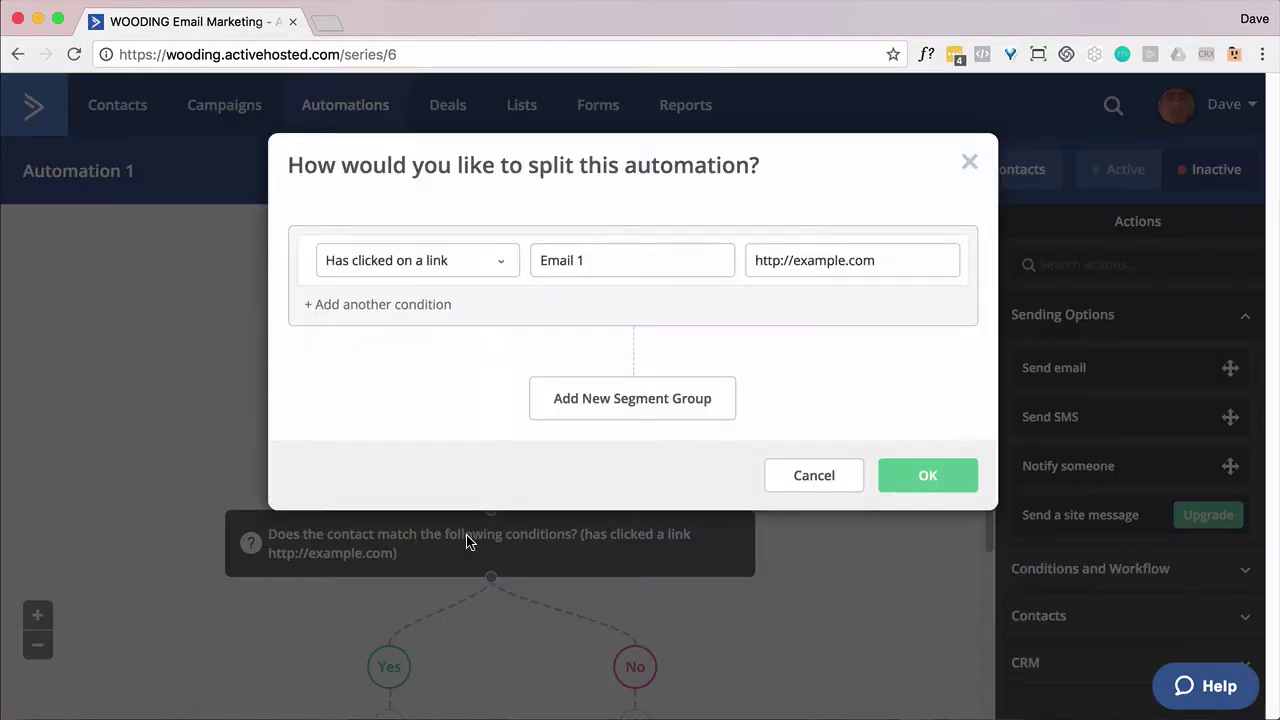
{"action": "left_click", "coordinate": [507, 259]}
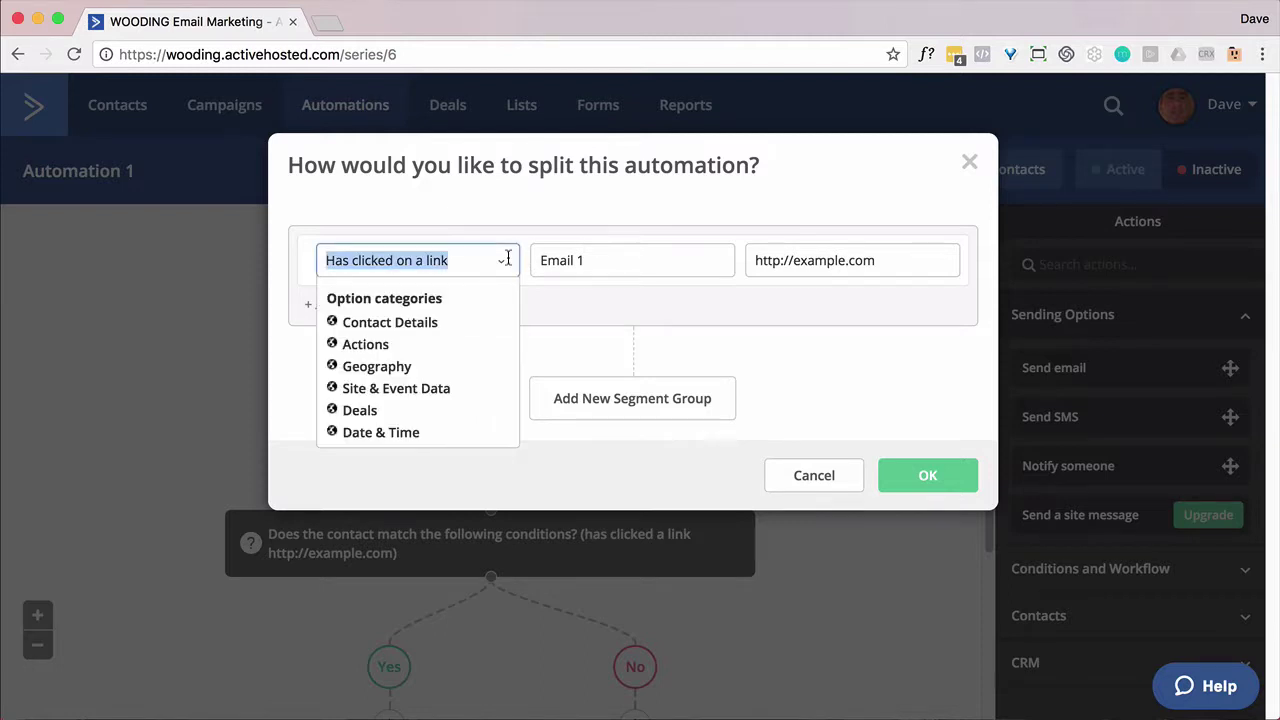
{"action": "left_click", "coordinate": [378, 344]}
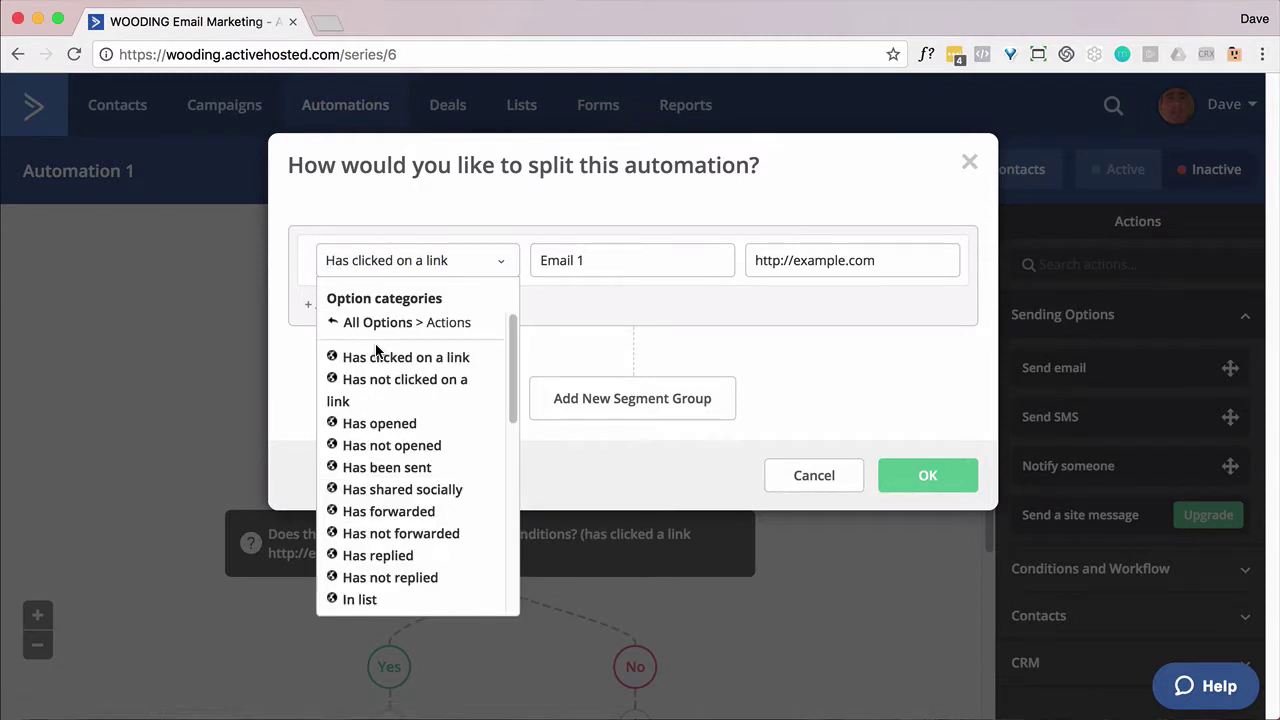
{"action": "left_click", "coordinate": [366, 424]}
{"action": "left_click", "coordinate": [654, 272]}
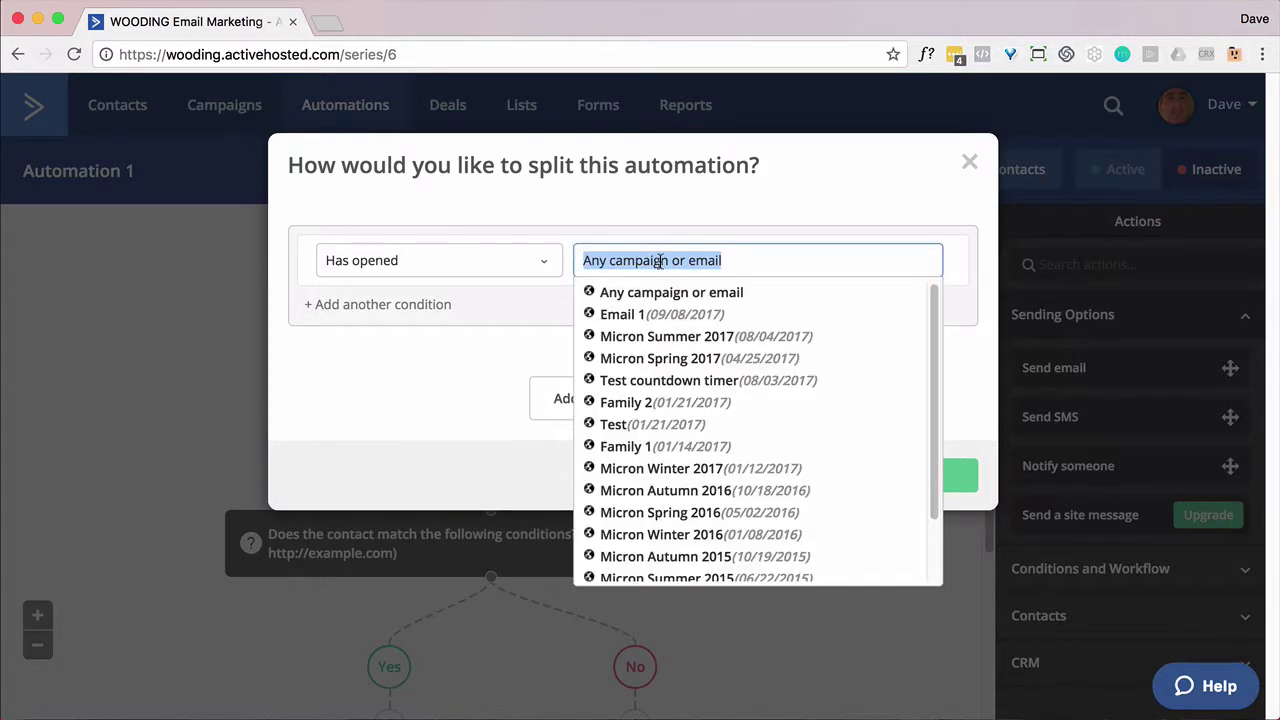
{"action": "left_click", "coordinate": [624, 309]}
{"action": "left_click", "coordinate": [927, 480]}
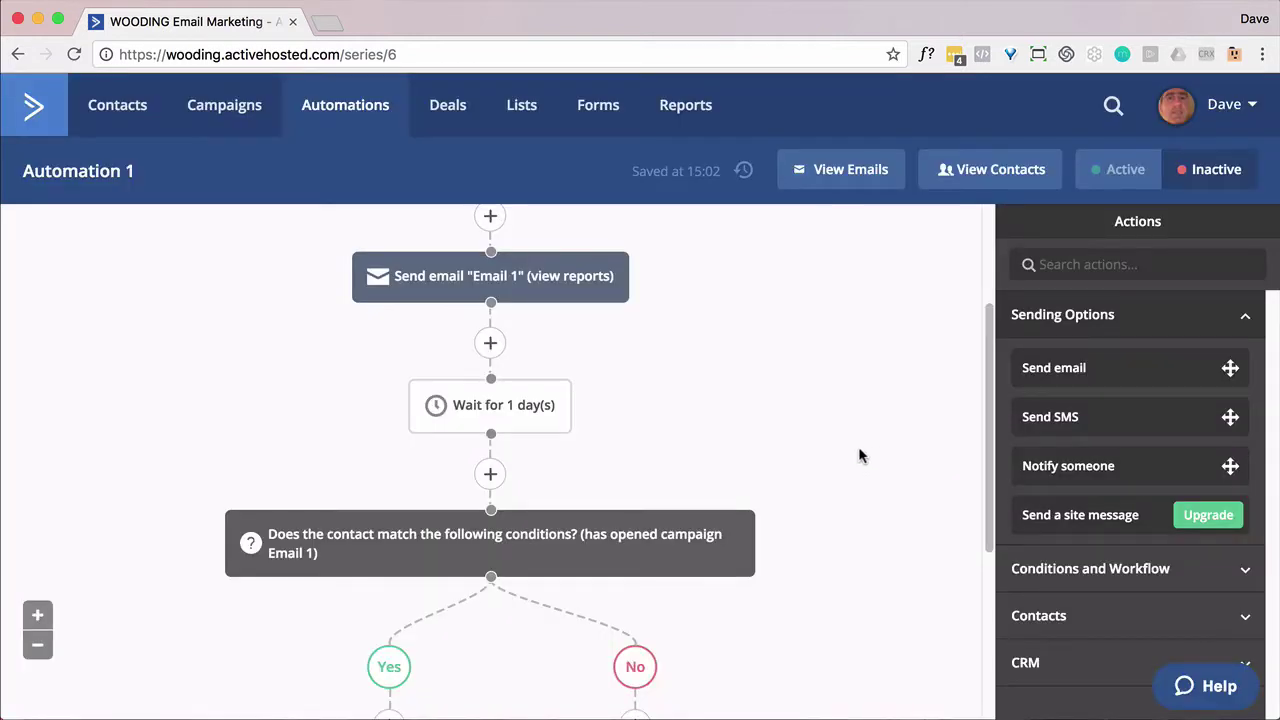
- Add a Goal action below the "Email 1" send action on the Yes branch and name it "Clicked Link"
{"action": "scroll", "coordinate": [845, 455], "scroll_direction": "down", "scroll_amount": 3}
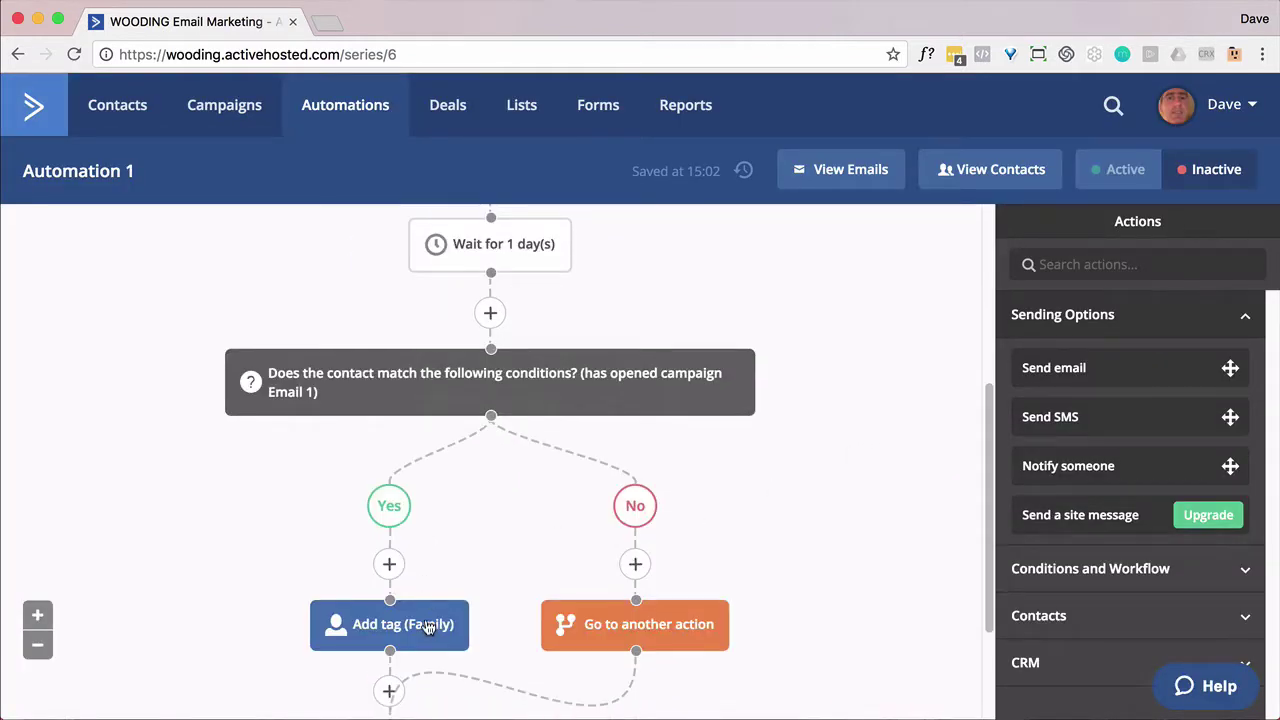
{"action": "mouse_move", "coordinate": [428, 627]}
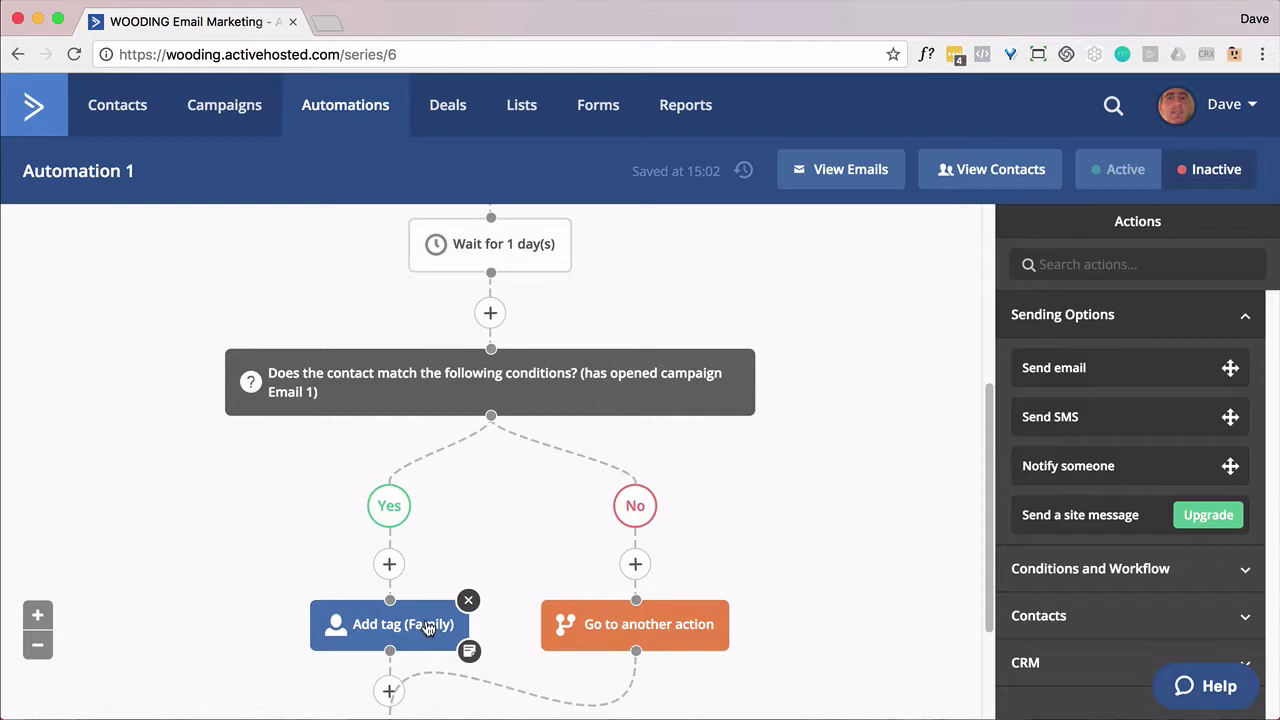
{"action": "scroll", "coordinate": [755, 532], "scroll_direction": "down", "scroll_amount": 3}
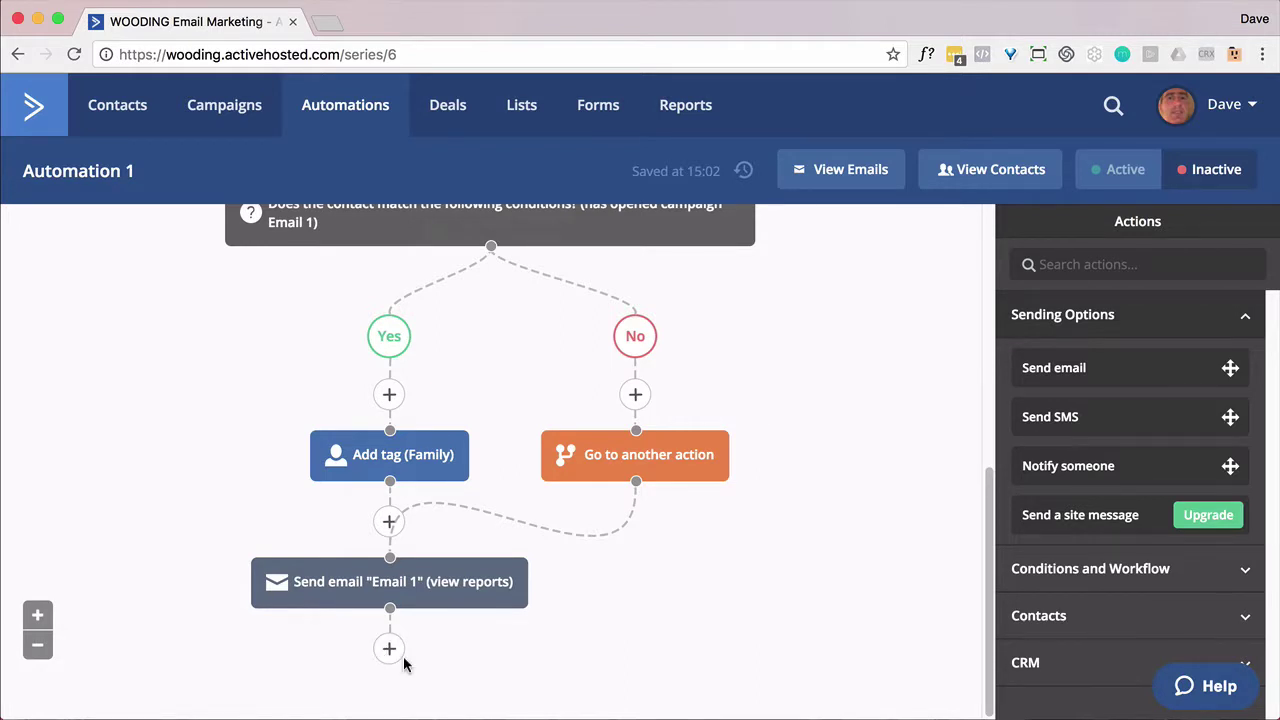
{"action": "scroll", "coordinate": [408, 663], "scroll_direction": "up", "scroll_amount": 3}
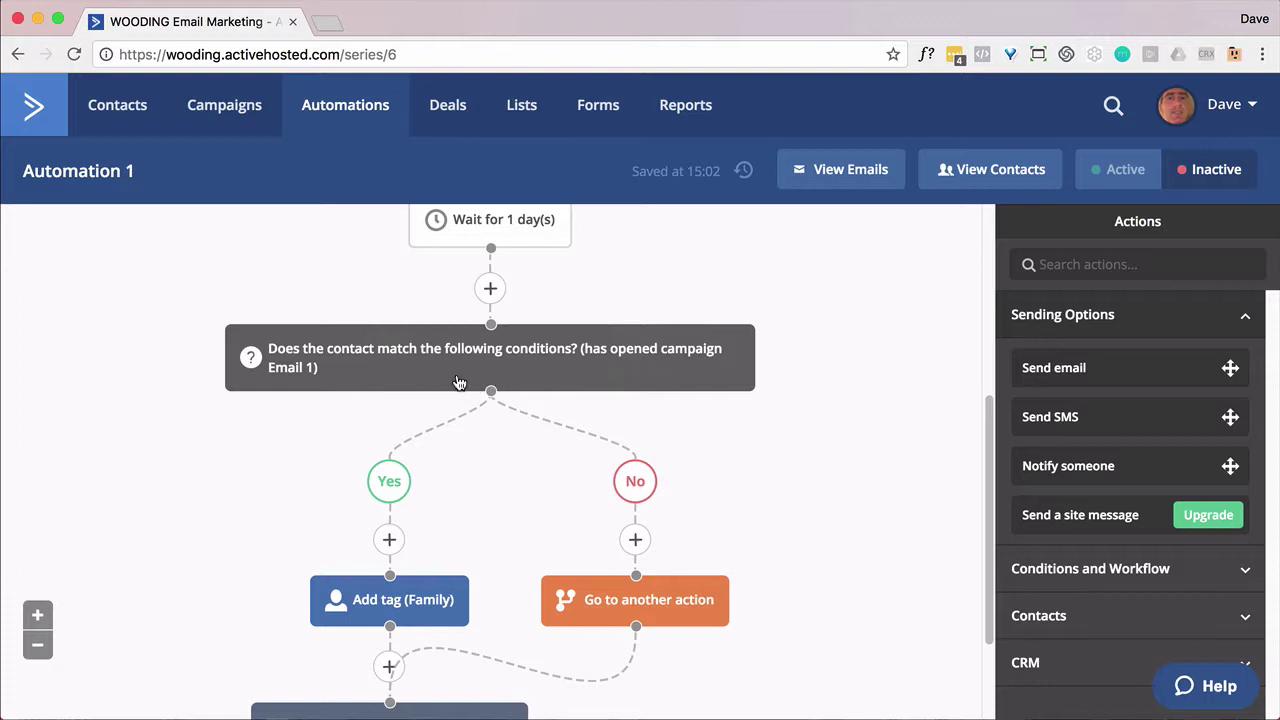
{"action": "mouse_move", "coordinate": [455, 385]}
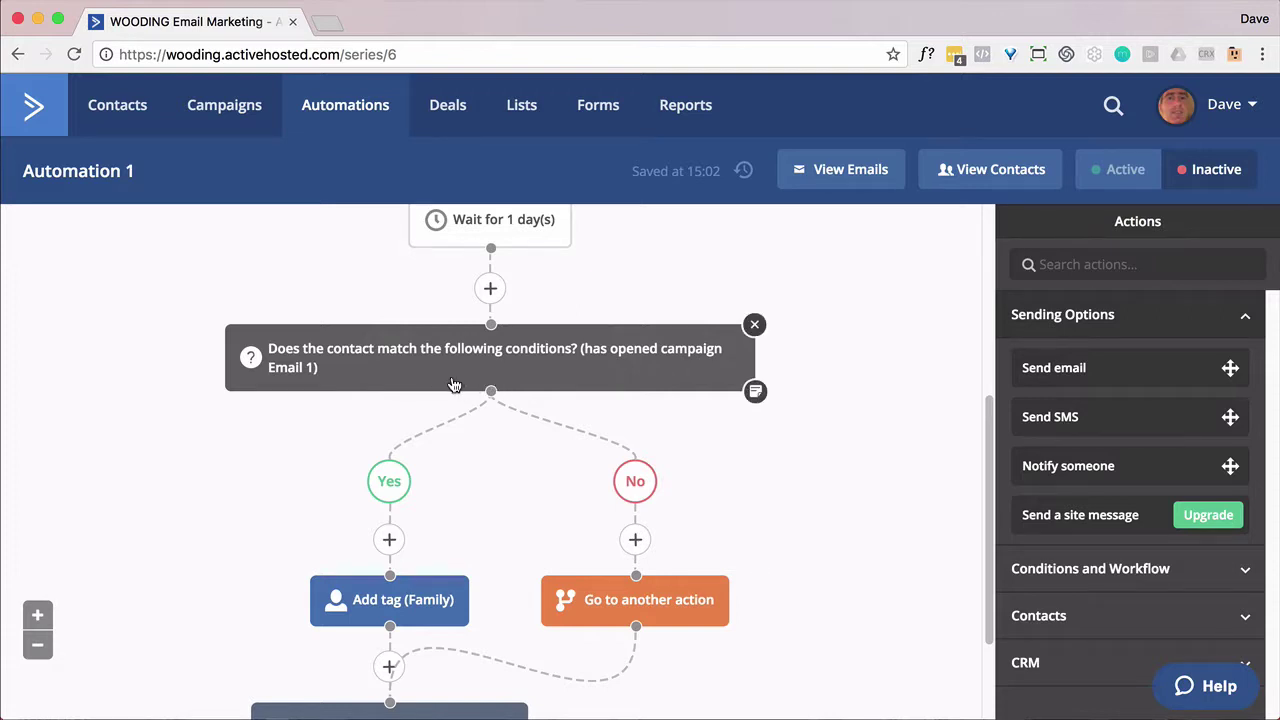
{"action": "scroll", "coordinate": [630, 400], "scroll_direction": "down", "scroll_amount": 3}
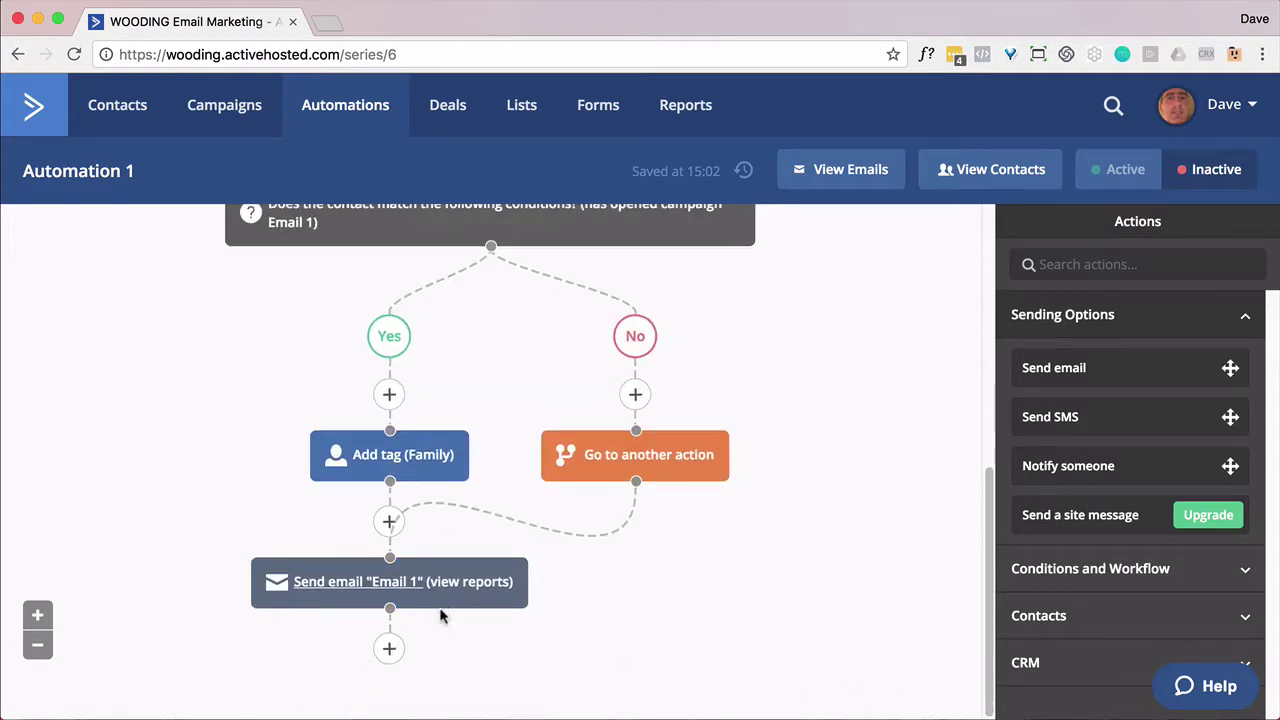
{"action": "left_click", "coordinate": [390, 648]}
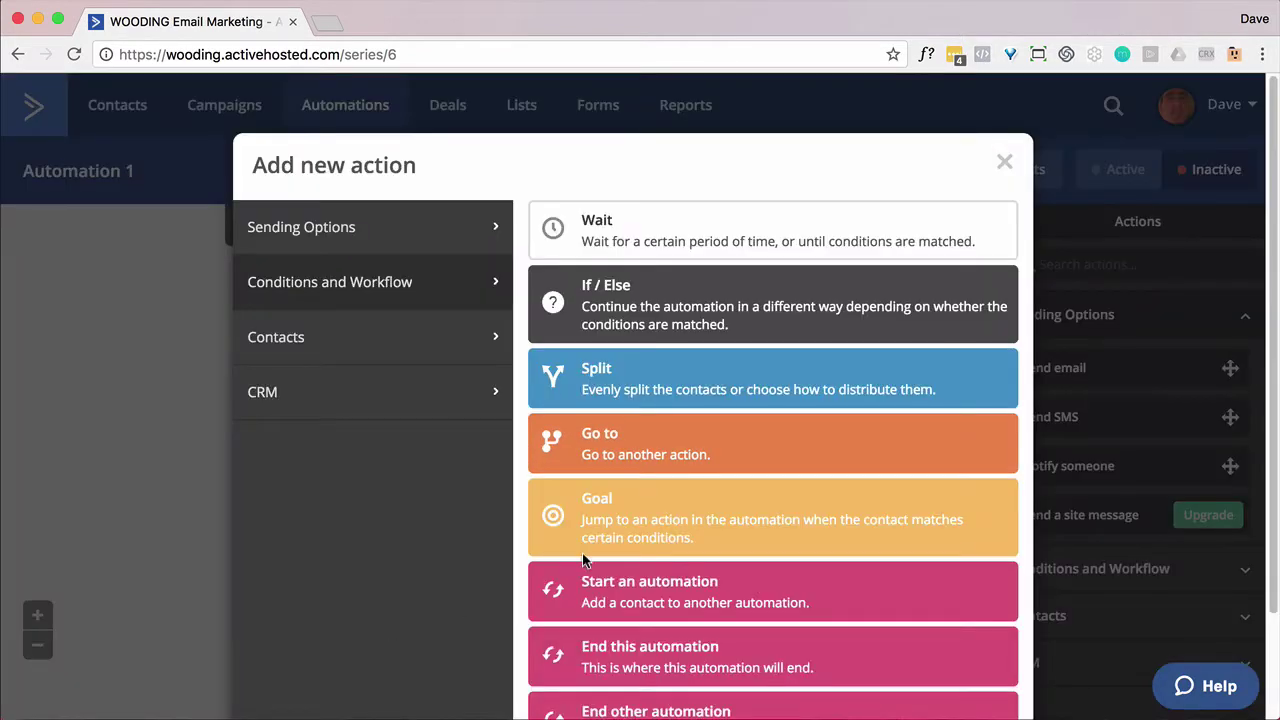
{"action": "left_click", "coordinate": [602, 522]}
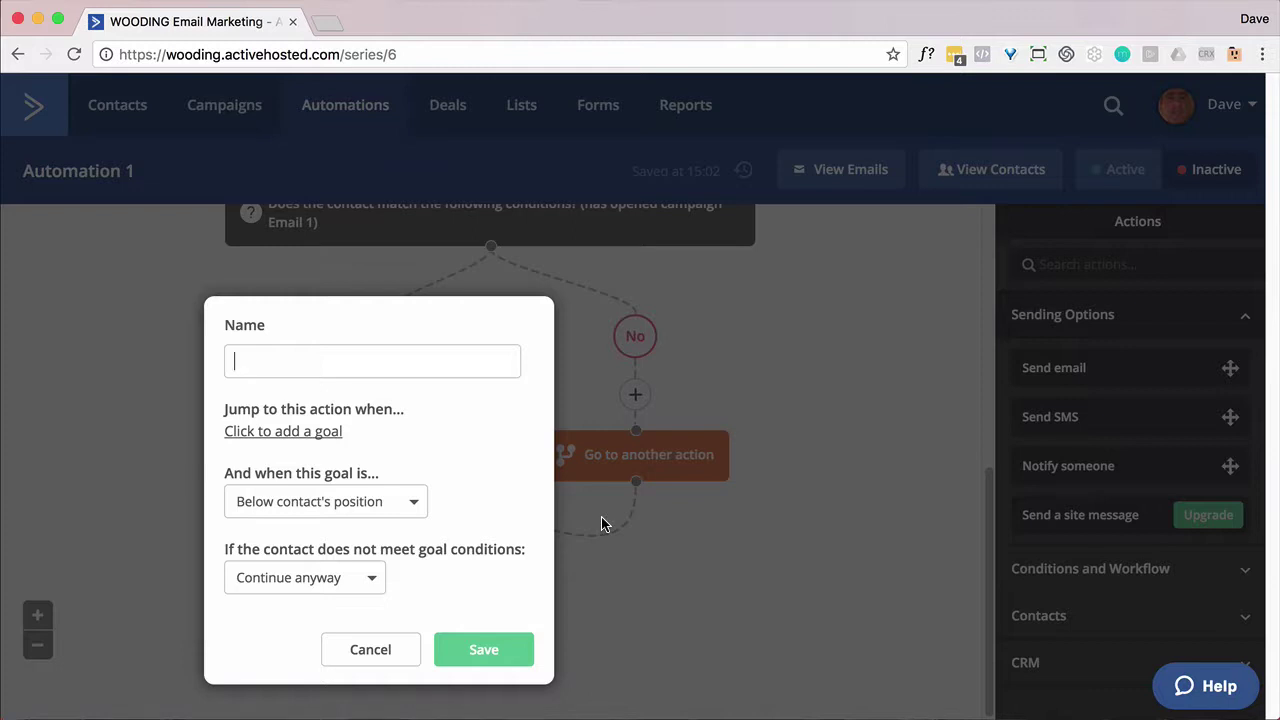
{"action": "type", "text": "Clicked Link"}
{"action": "left_click", "coordinate": [313, 431]}
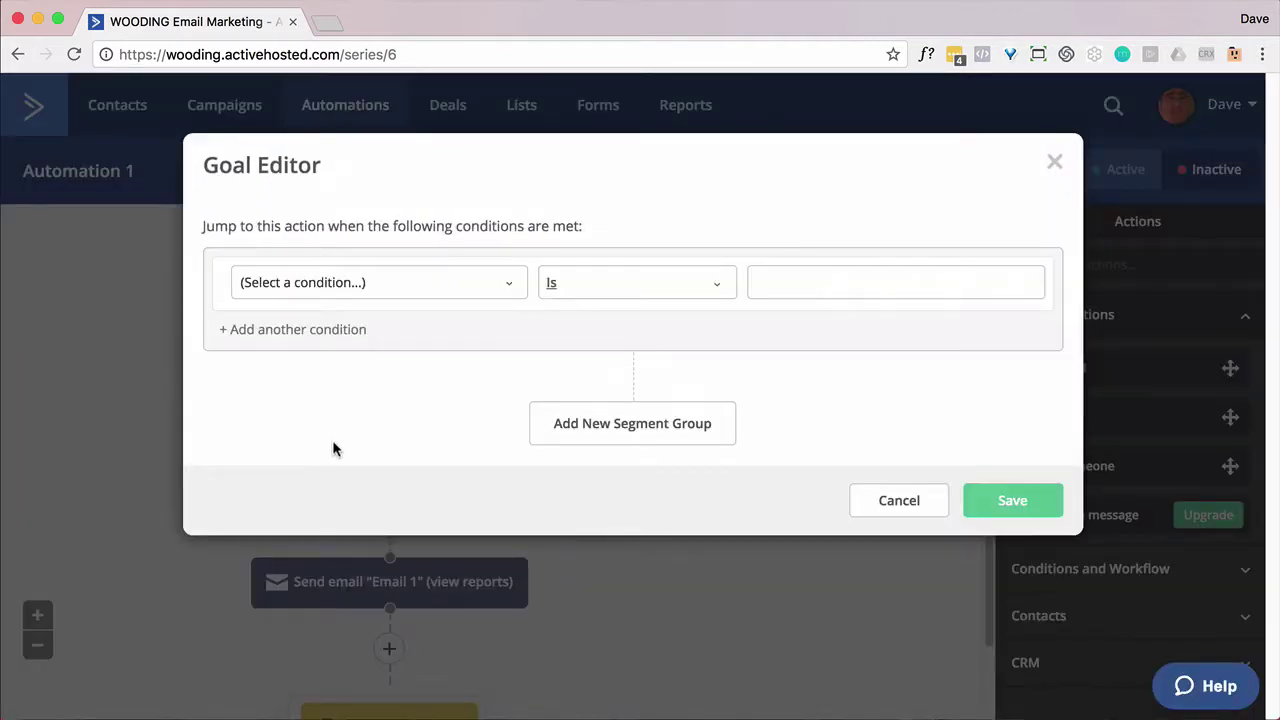
{"action": "left_click", "coordinate": [511, 289]}
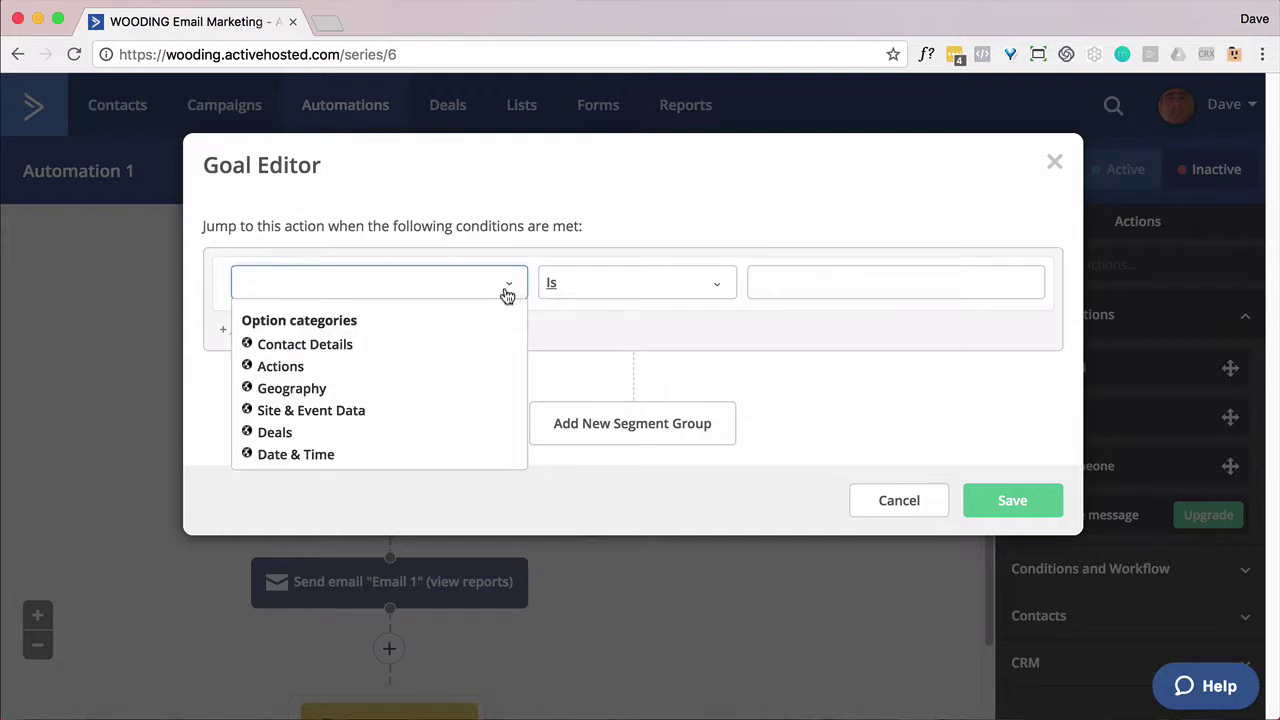
{"action": "left_click", "coordinate": [280, 368]}
{"action": "left_click", "coordinate": [293, 379]}
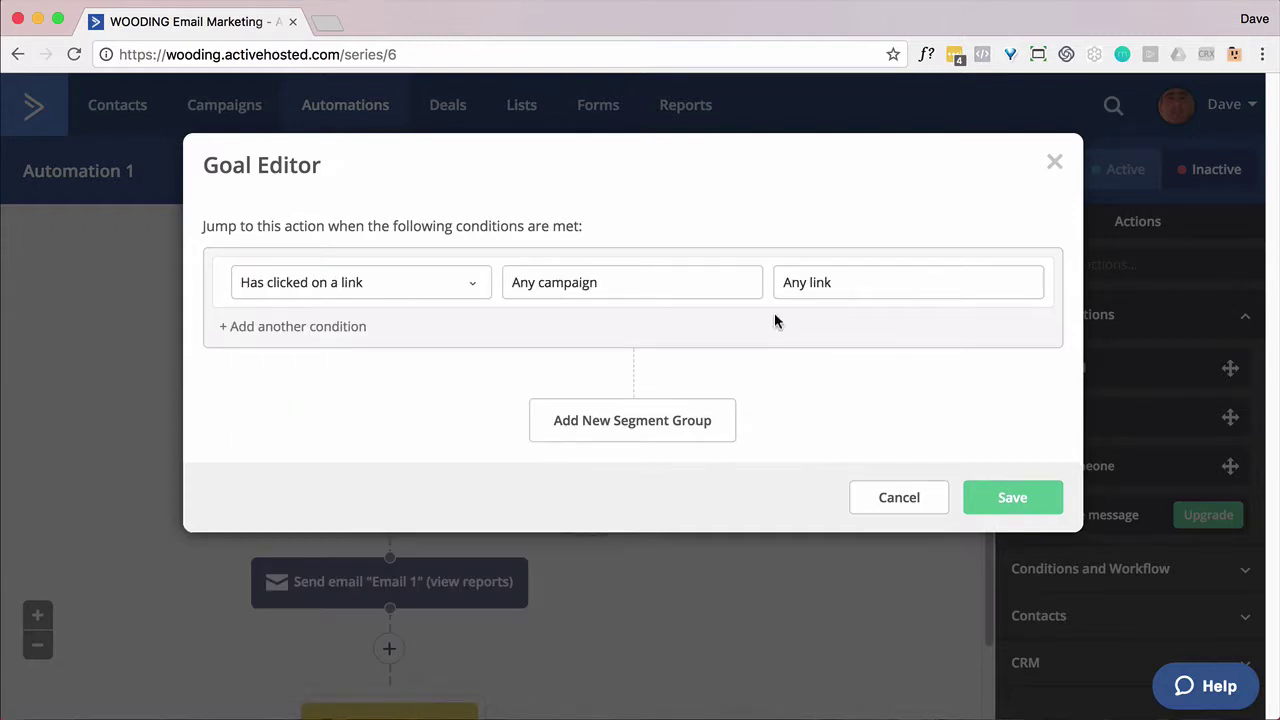
{"action": "left_click", "coordinate": [854, 281]}
{"action": "left_click", "coordinate": [634, 281]}
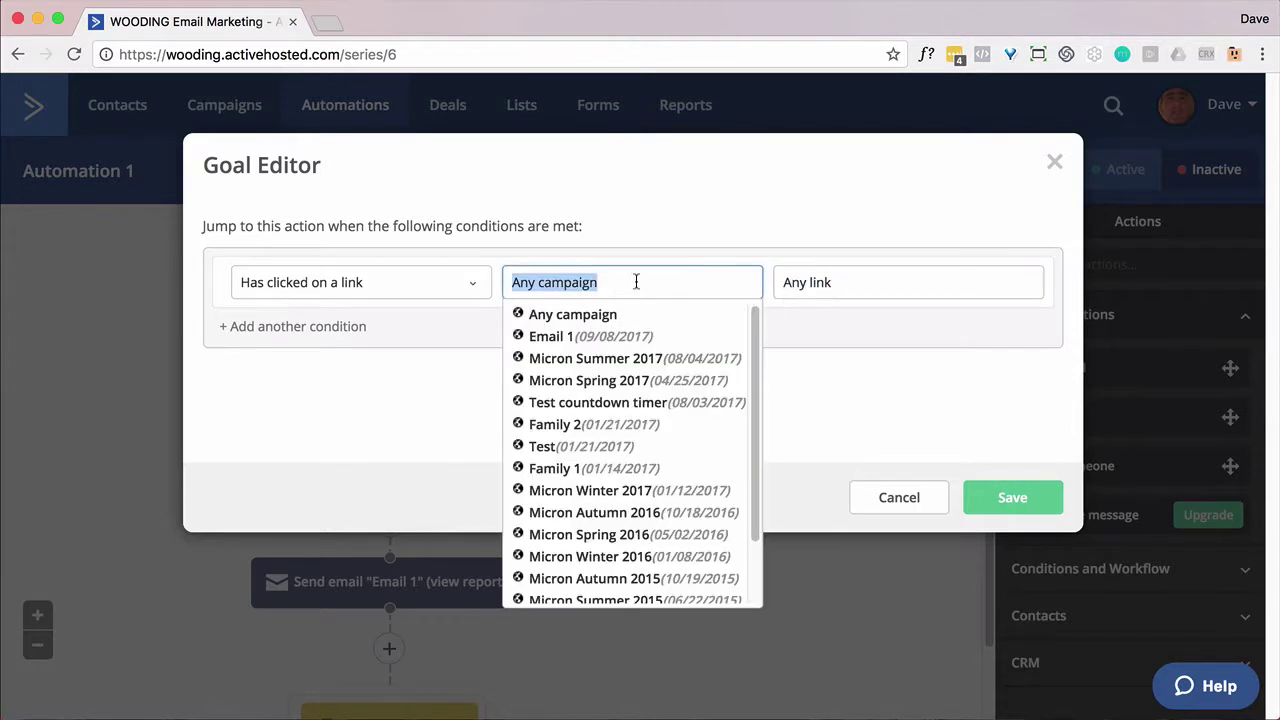
{"action": "left_click", "coordinate": [557, 337]}
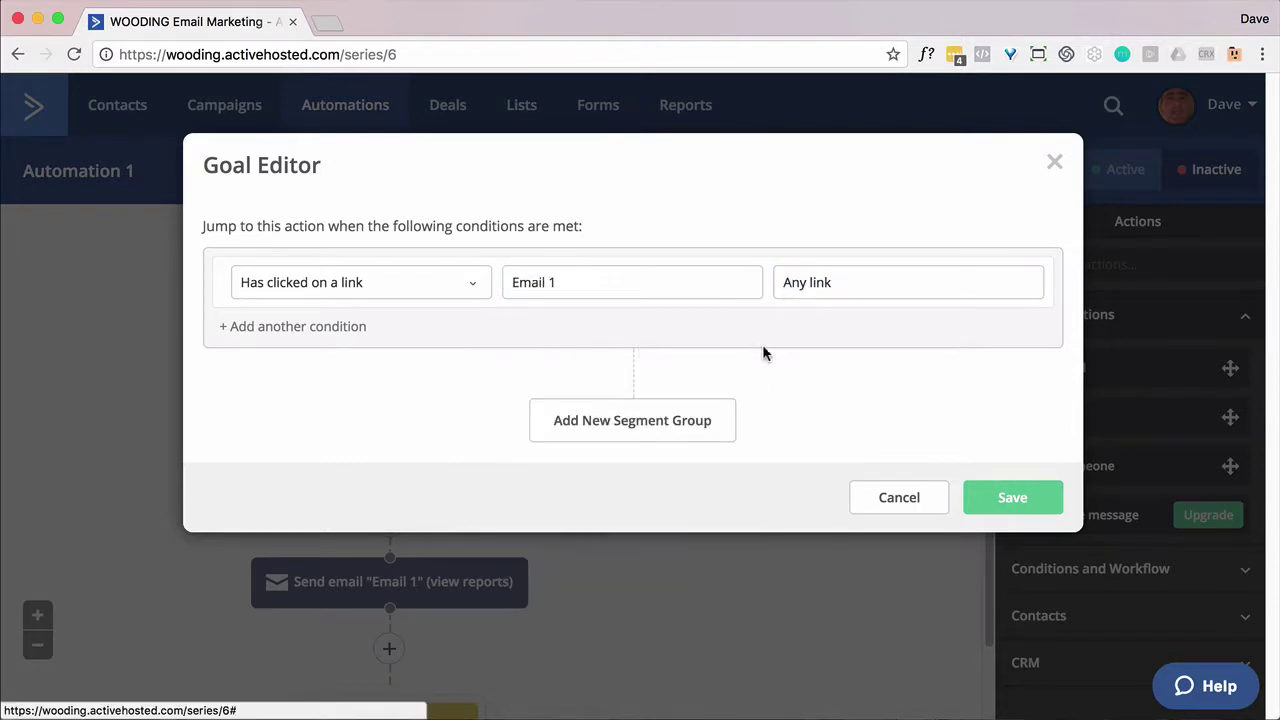
{"action": "left_click", "coordinate": [823, 283]}
{"action": "left_click", "coordinate": [829, 337]}
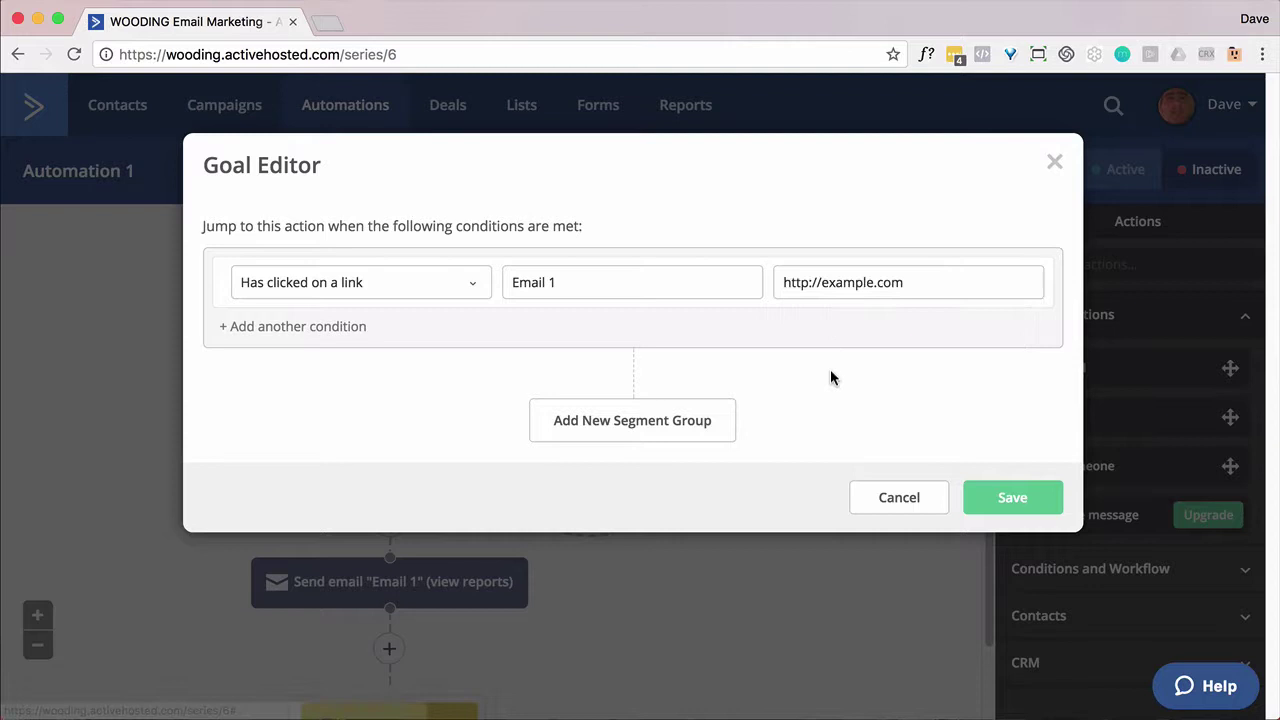
{"action": "left_click", "coordinate": [998, 490]}
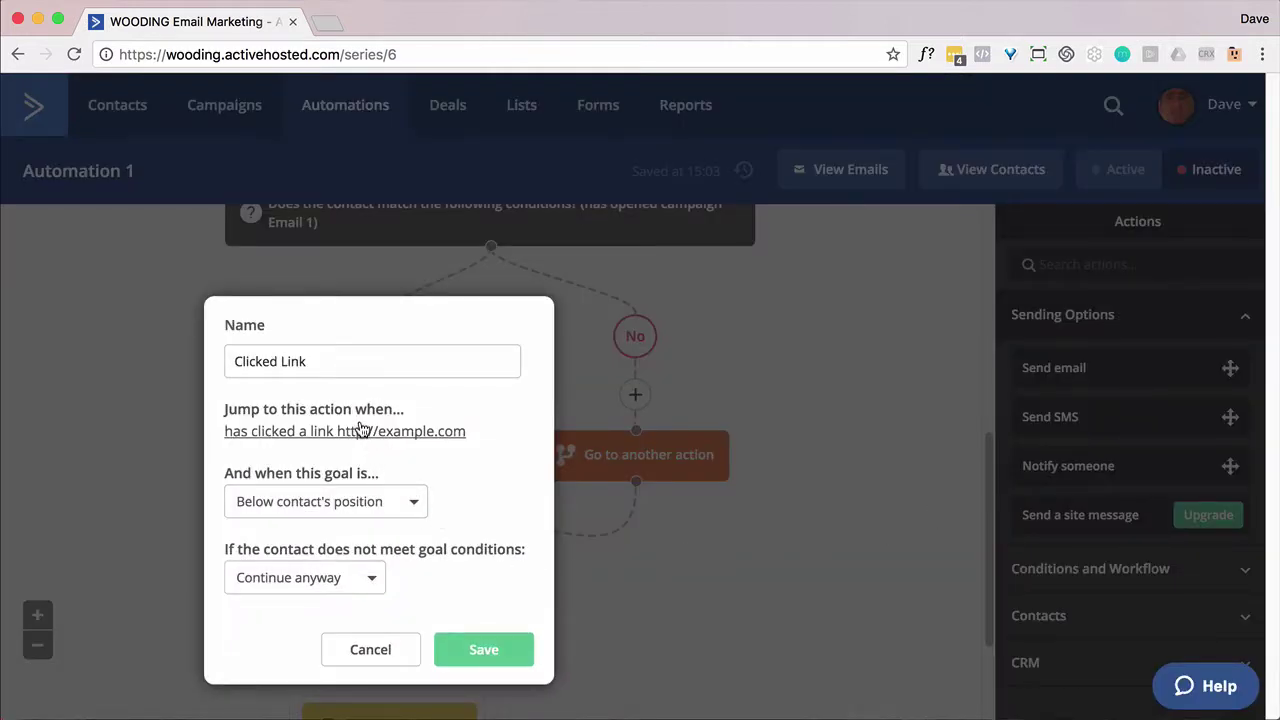
- Check the goal's position and unmet-condition options, keep "Below contact's position" and "Continue anyway", and save the goal
{"action": "left_click", "coordinate": [309, 507]}
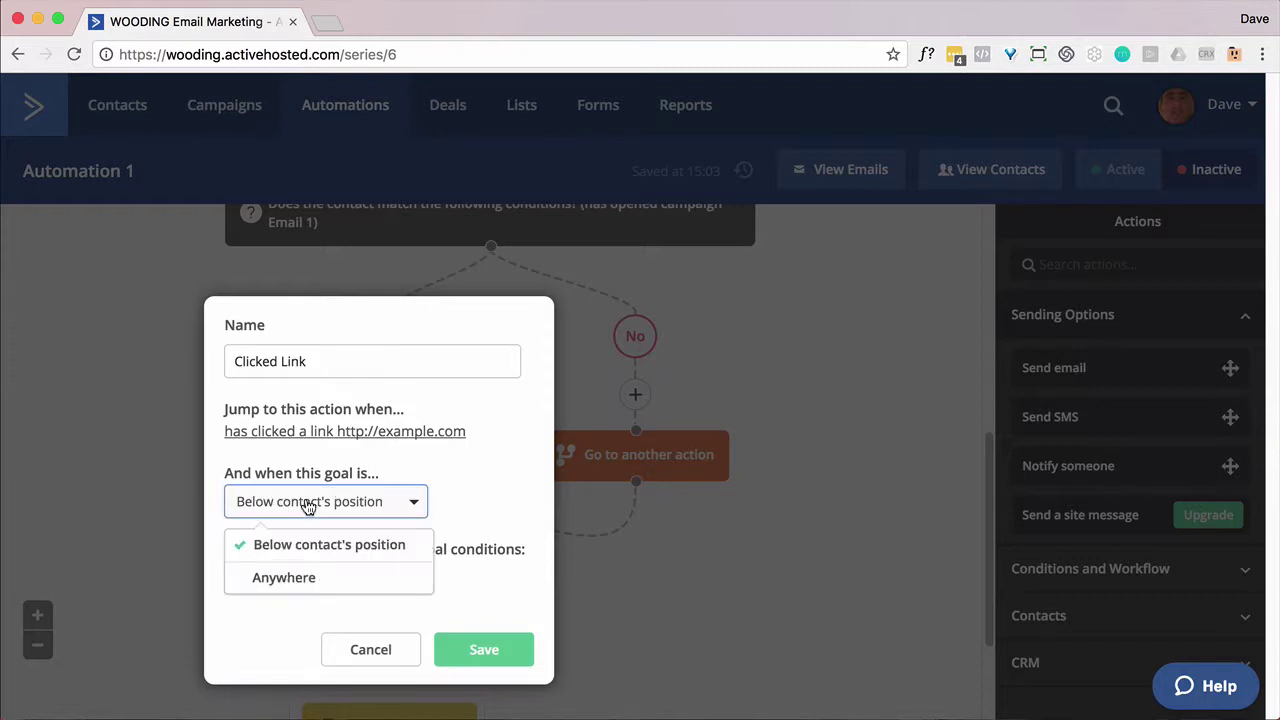
{"action": "left_click", "coordinate": [309, 507]}
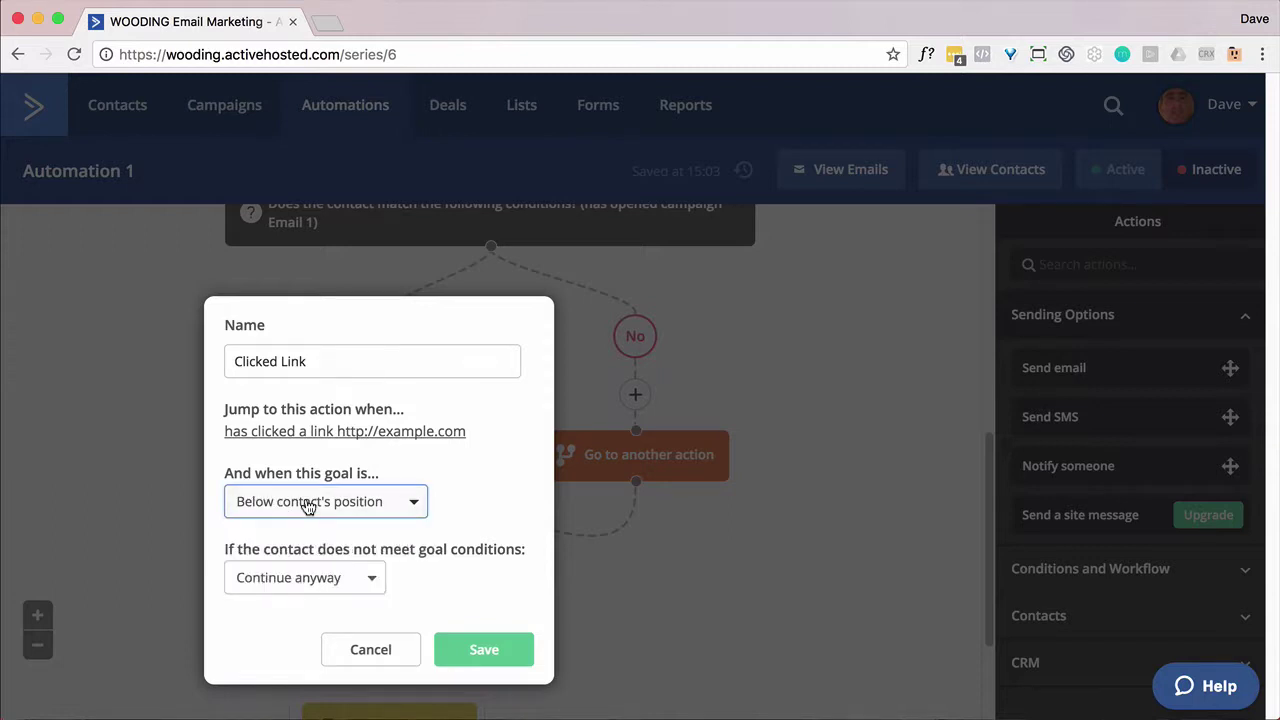
{"action": "left_click", "coordinate": [376, 585]}
{"action": "left_click", "coordinate": [374, 583]}
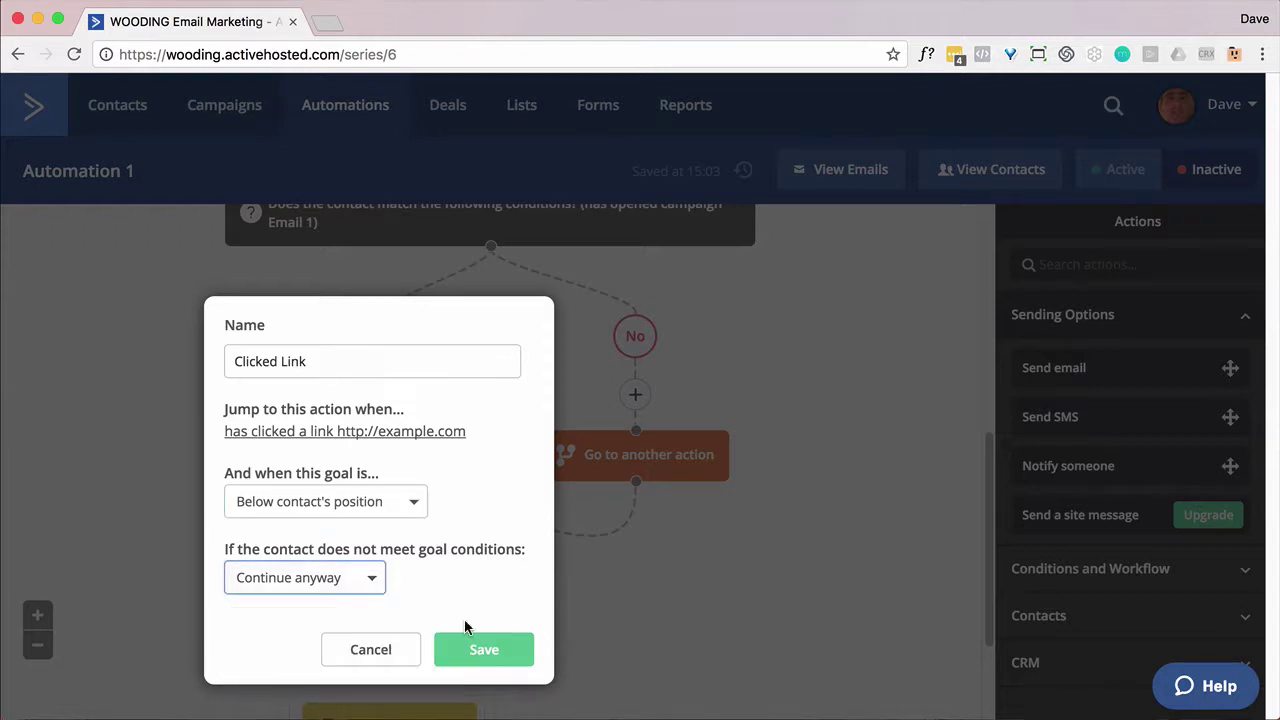
{"action": "left_click", "coordinate": [486, 652]}
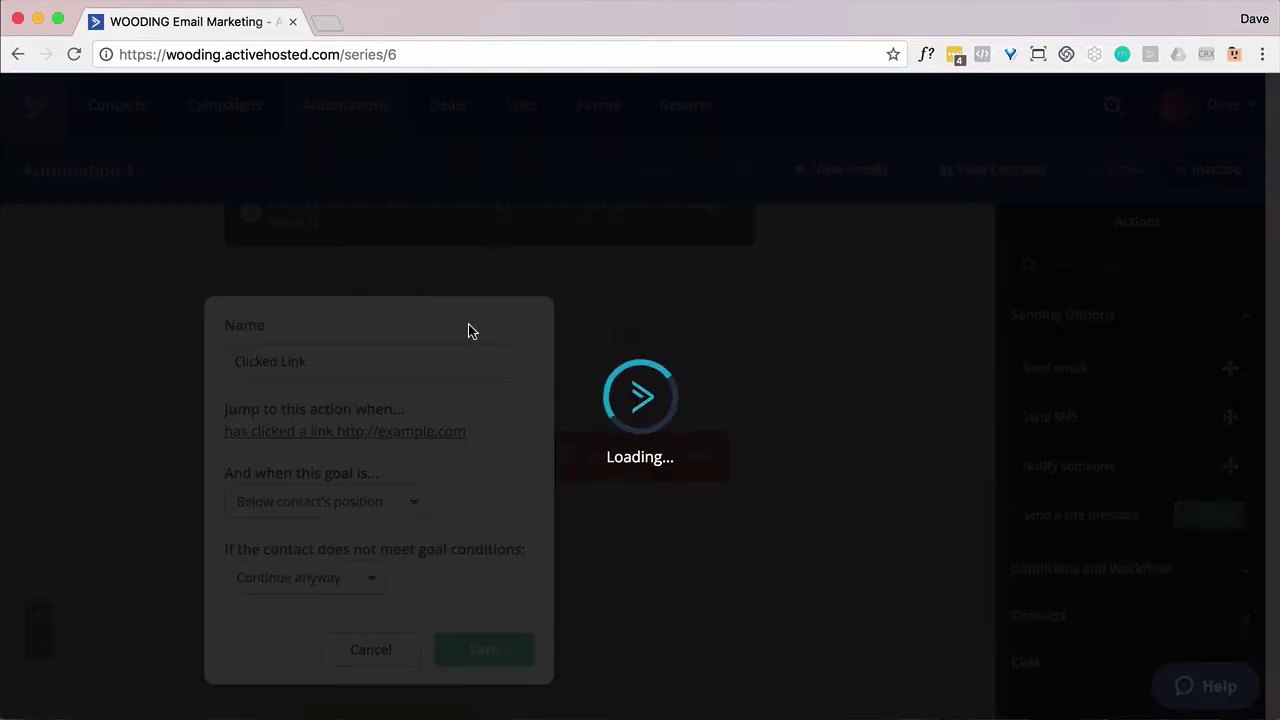
- Review the automation flow from the first email through the wait and If/Else branches to the Clicked Link goal
{"action": "scroll", "coordinate": [757, 342], "scroll_direction": "down", "scroll_amount": 3}
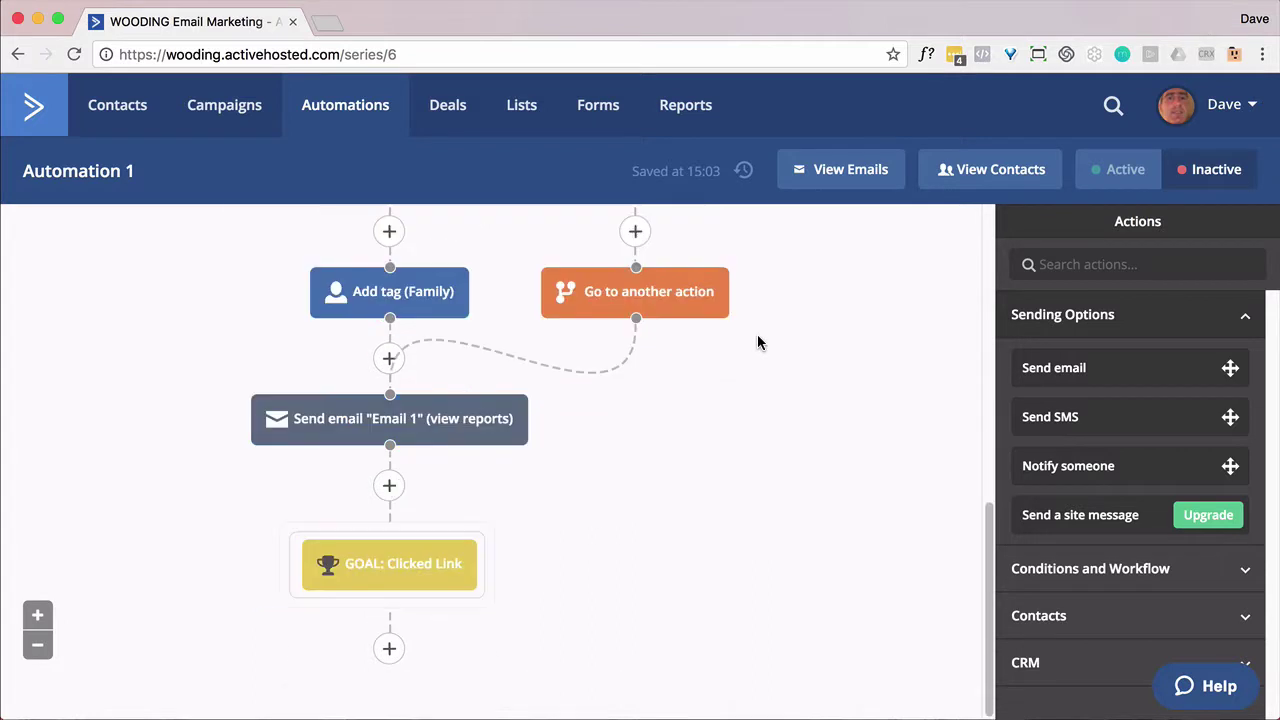
{"action": "scroll", "coordinate": [757, 342], "scroll_direction": "up", "scroll_amount": 1}
{"action": "scroll", "coordinate": [757, 342], "scroll_direction": "up", "scroll_amount": 5}
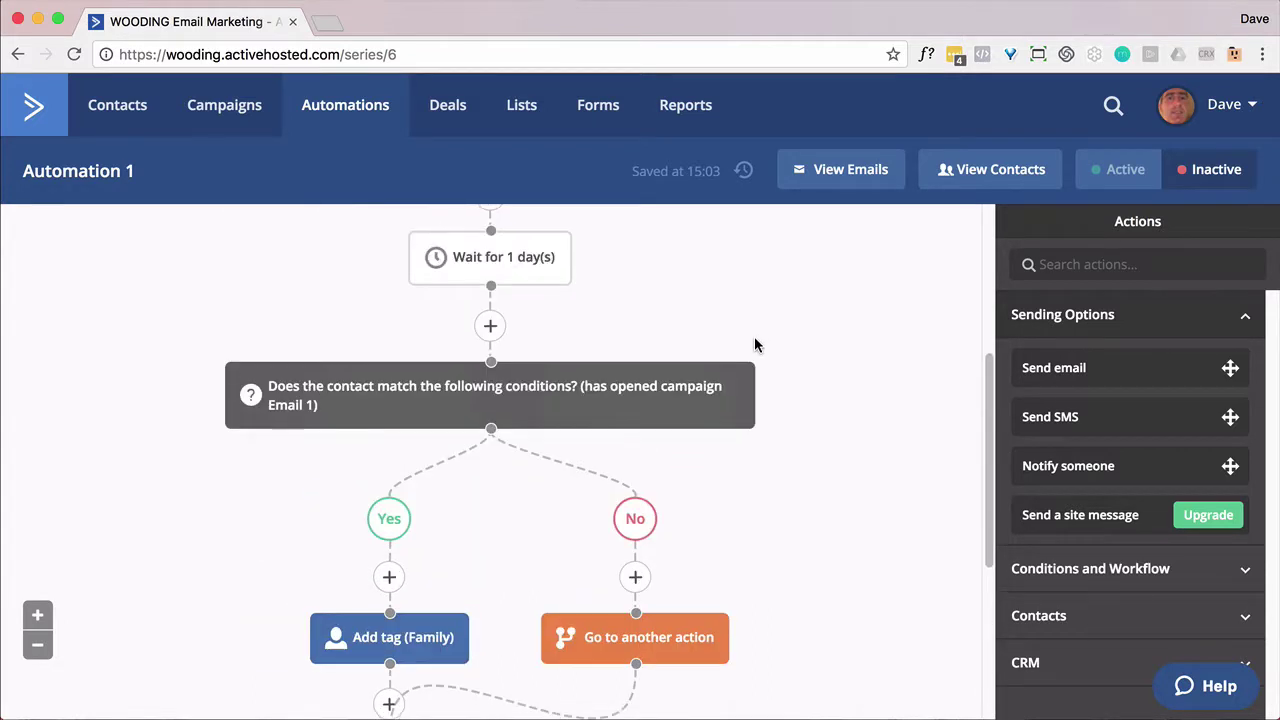
{"action": "scroll", "coordinate": [572, 265], "scroll_direction": "up", "scroll_amount": 1}
{"action": "scroll", "coordinate": [572, 265], "scroll_direction": "up", "scroll_amount": 3}
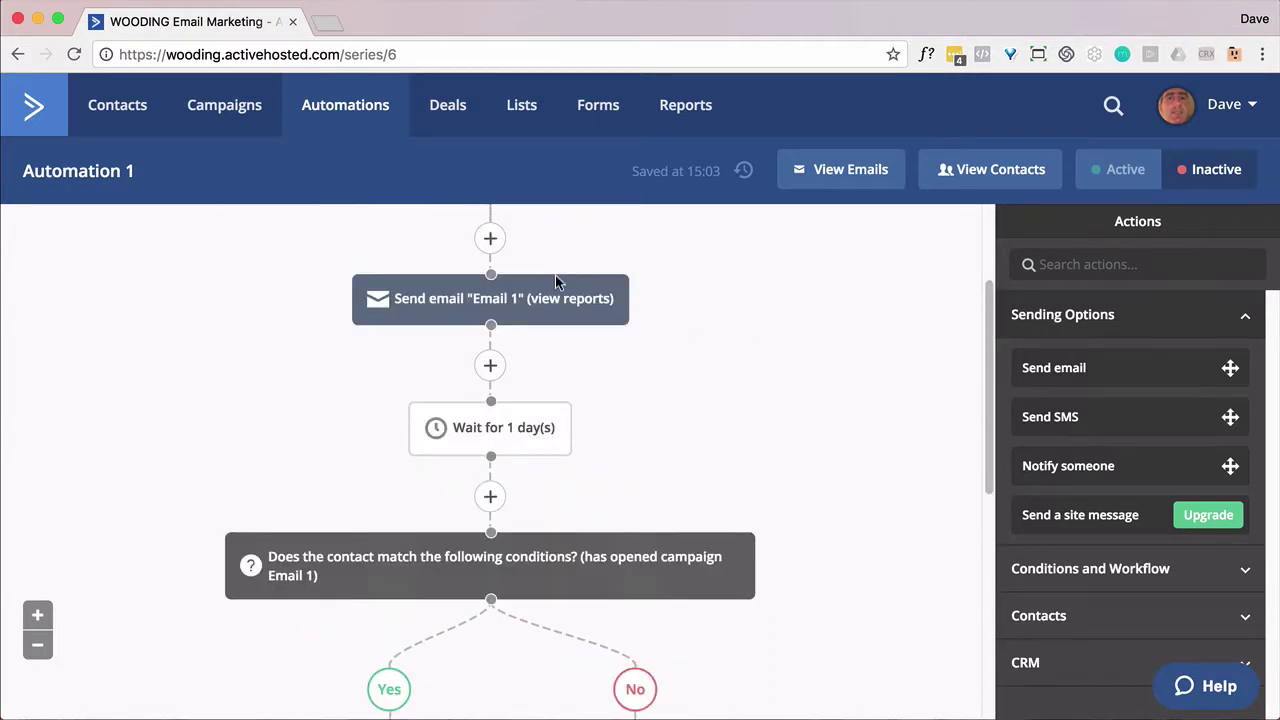
{"action": "mouse_move", "coordinate": [478, 313]}
{"action": "scroll", "coordinate": [478, 313], "scroll_direction": "down", "scroll_amount": 3}
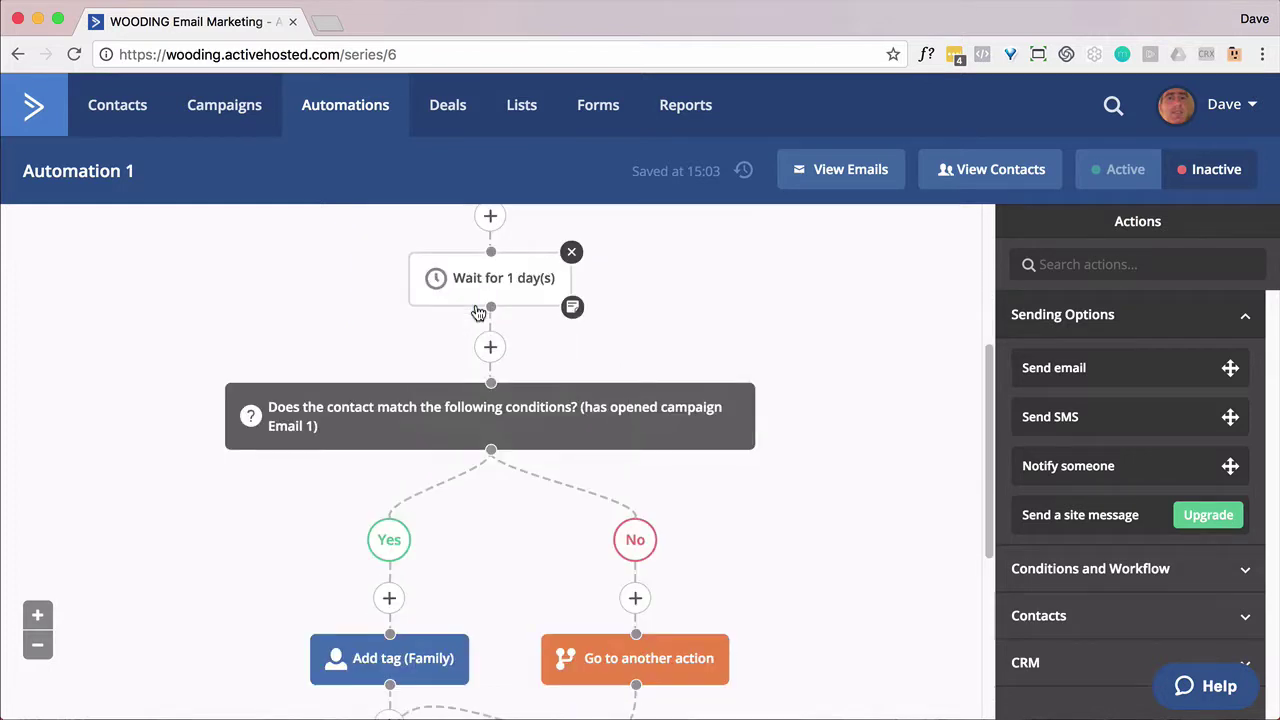
{"action": "scroll", "coordinate": [478, 313], "scroll_direction": "down", "scroll_amount": 2}
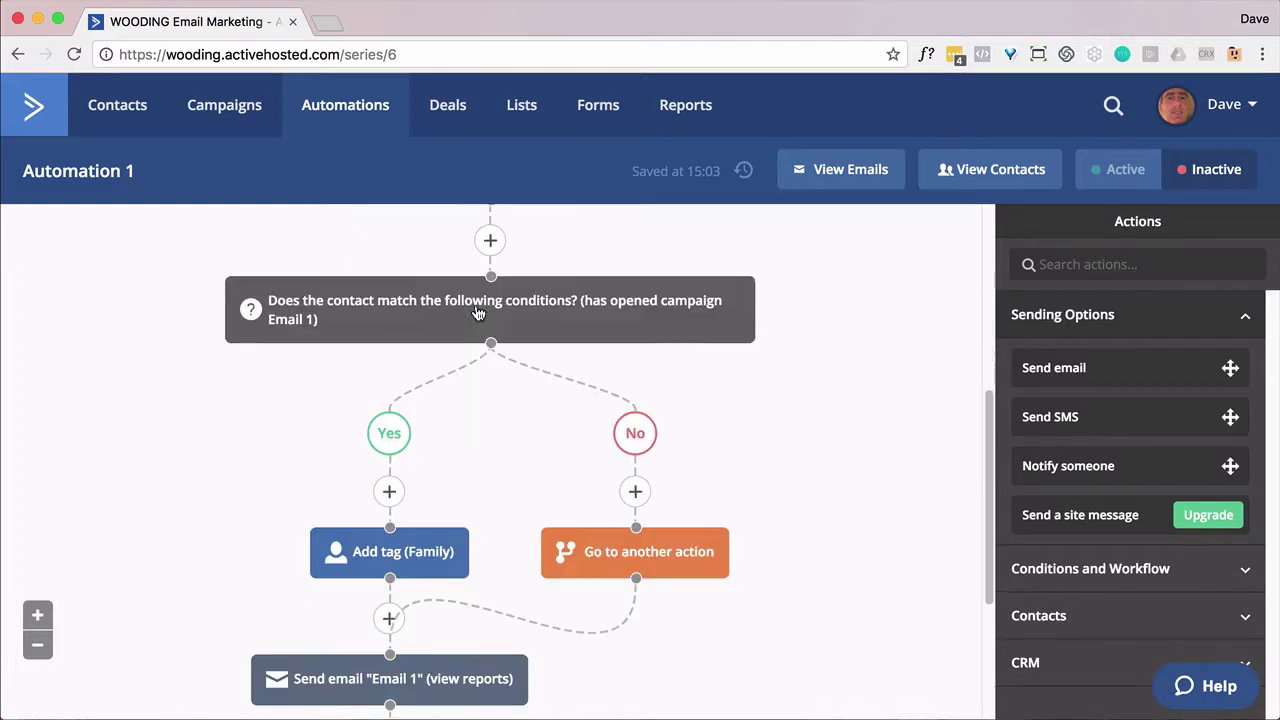
{"action": "scroll", "coordinate": [478, 313], "scroll_direction": "down", "scroll_amount": 3}
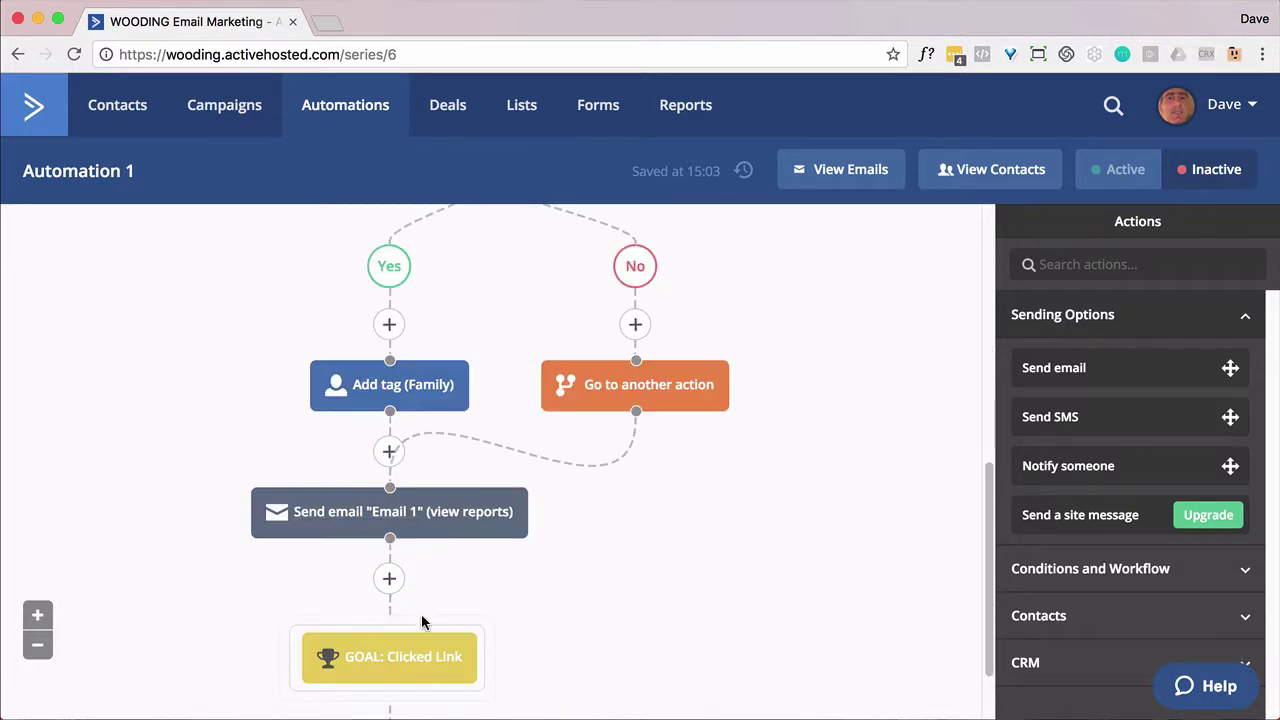
{"action": "mouse_move", "coordinate": [400, 660]}
{"action": "scroll", "coordinate": [435, 556], "scroll_direction": "up", "scroll_amount": 7}
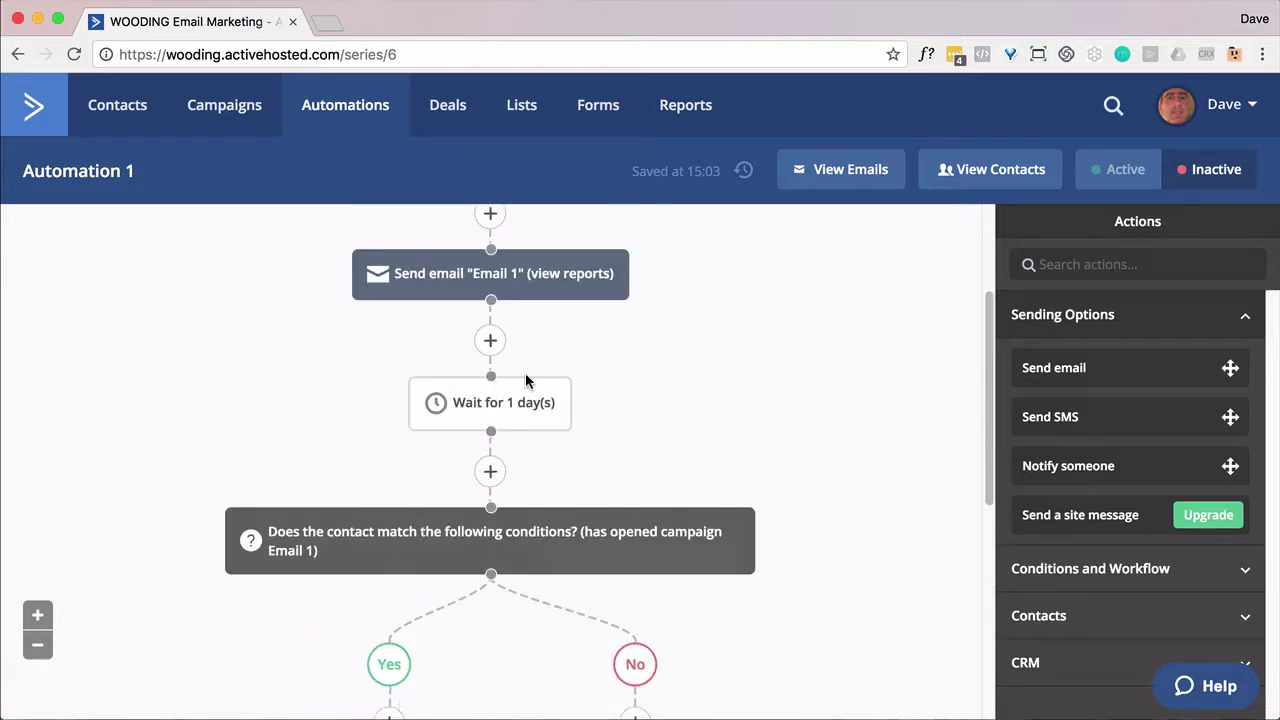
{"action": "scroll", "coordinate": [525, 377], "scroll_direction": "down", "scroll_amount": 6}
{"action": "scroll", "coordinate": [524, 376], "scroll_direction": "up", "scroll_amount": 1}
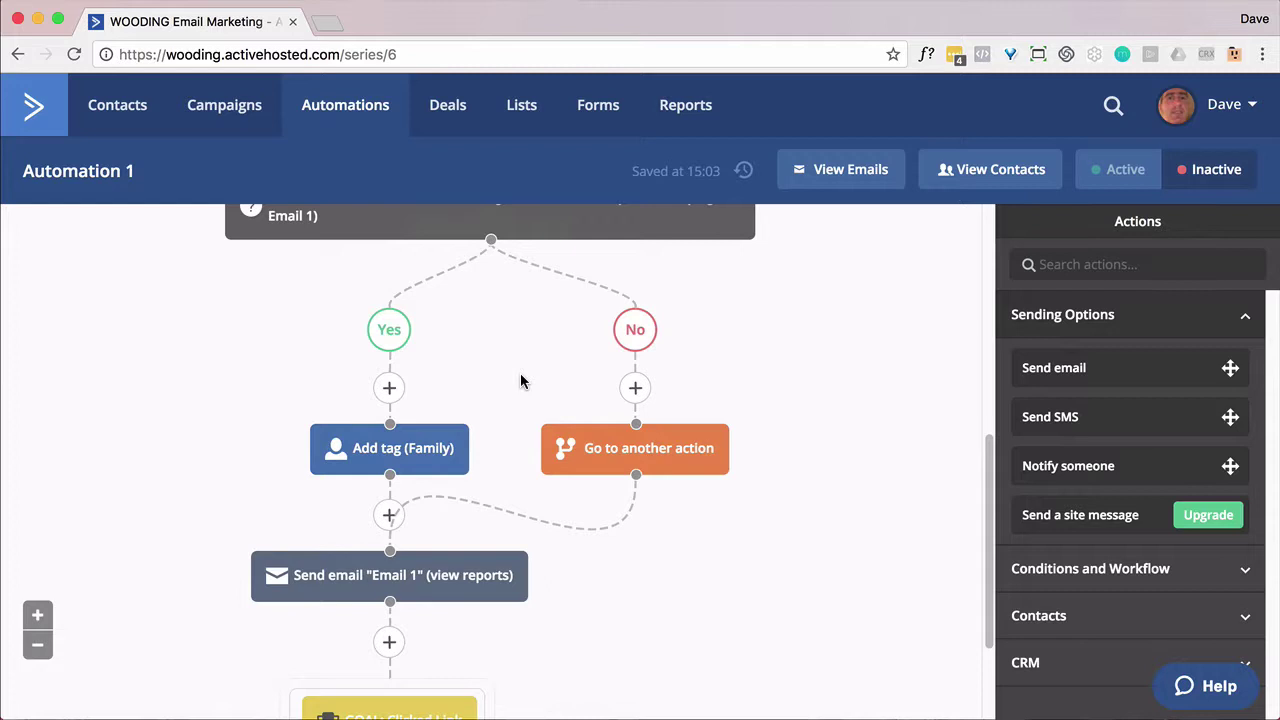
{"action": "scroll", "coordinate": [622, 468], "scroll_direction": "down", "scroll_amount": 3}
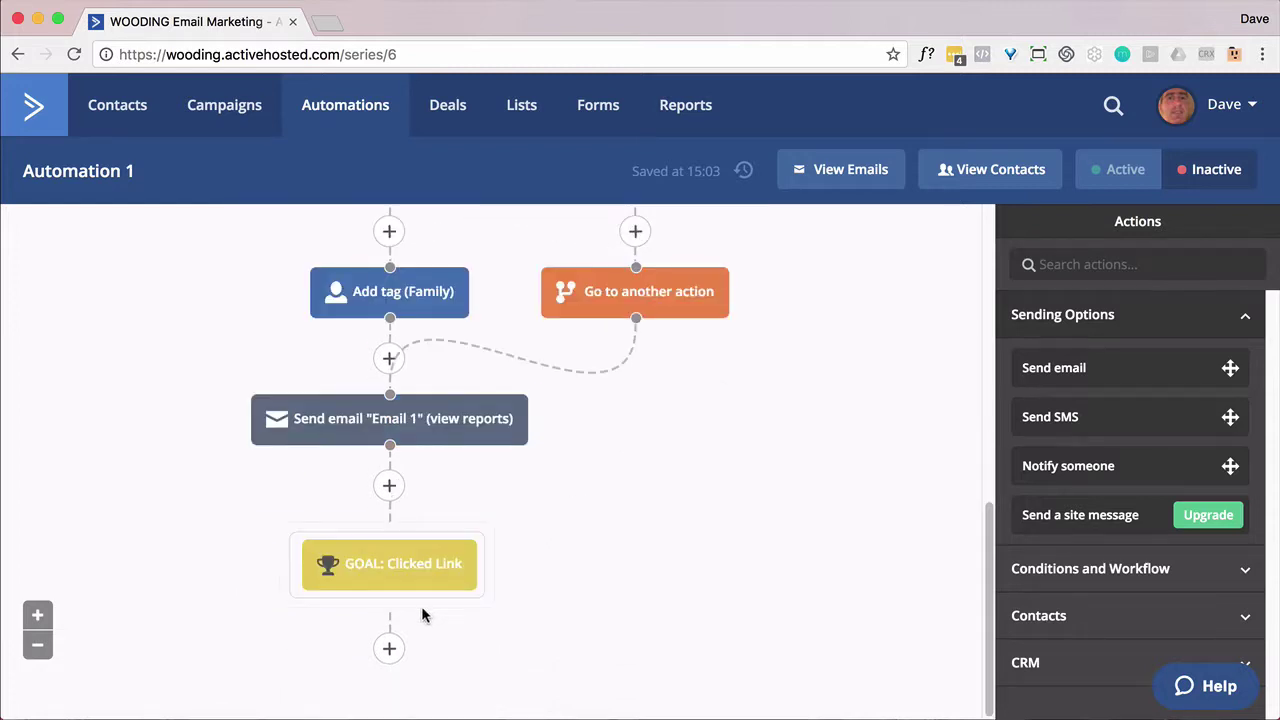
{"action": "left_click", "coordinate": [390, 650]}
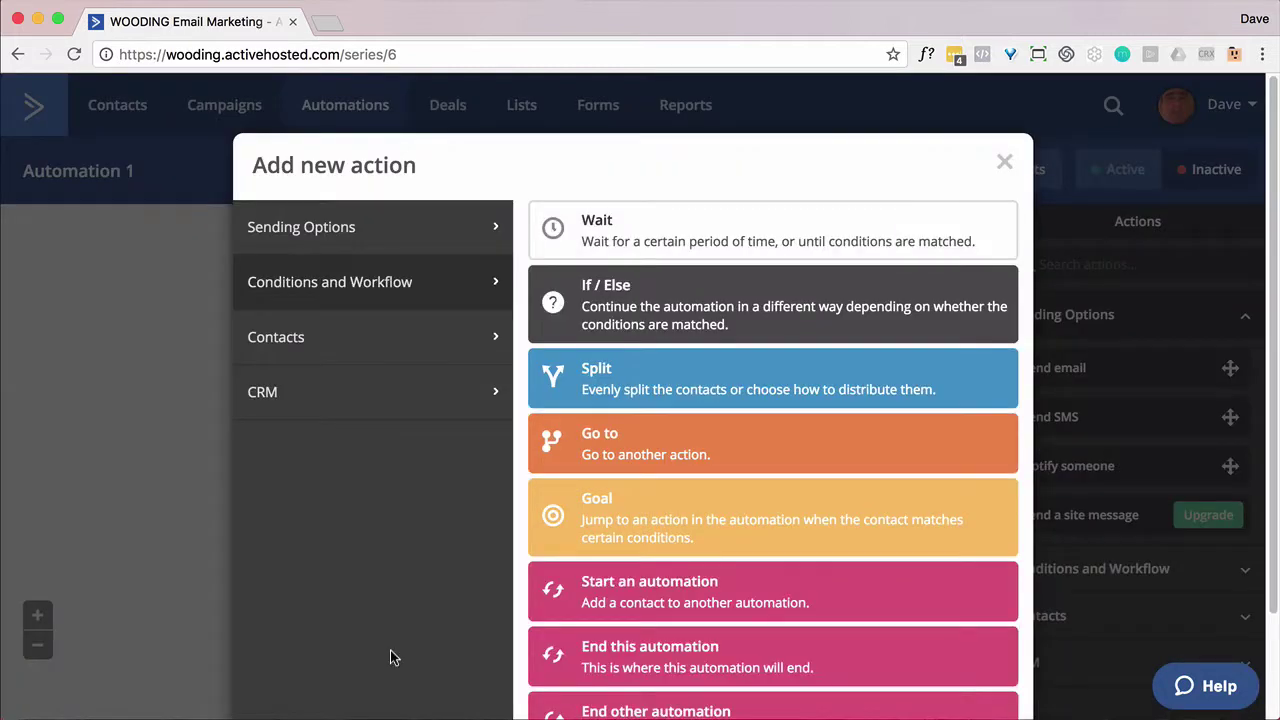
{"action": "left_click", "coordinate": [625, 309]}
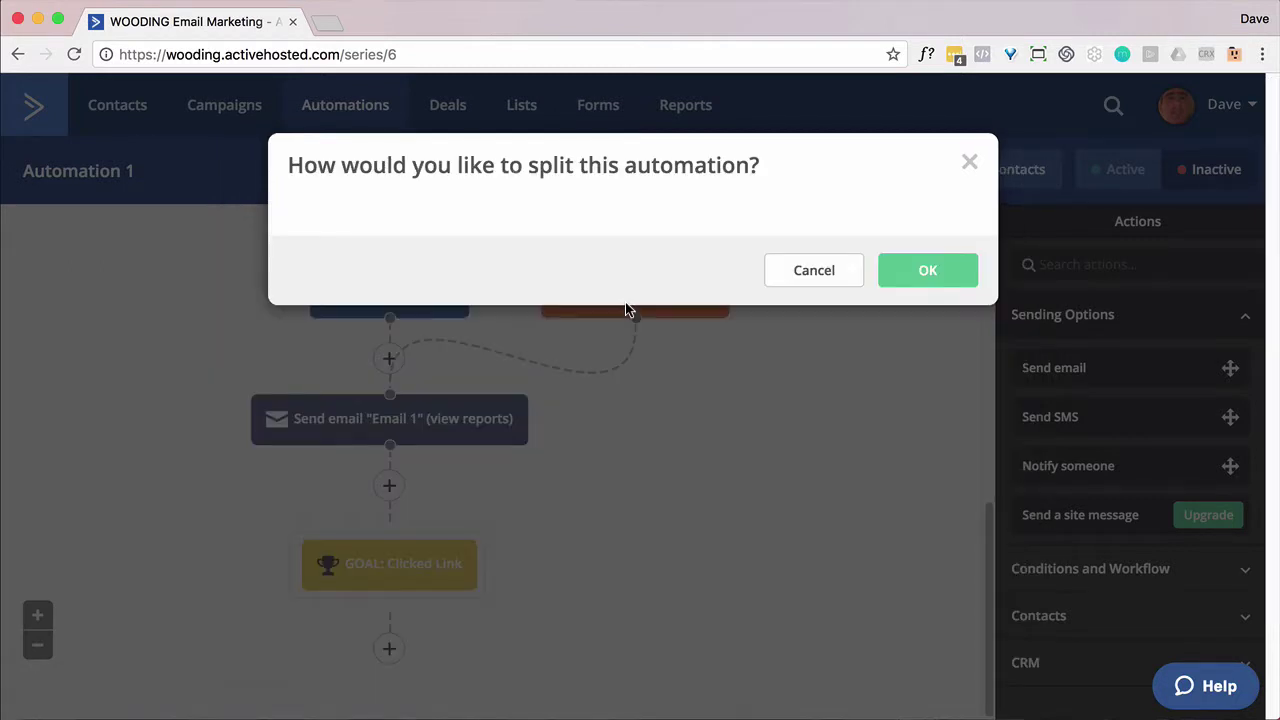
{"action": "left_click", "coordinate": [542, 272]}
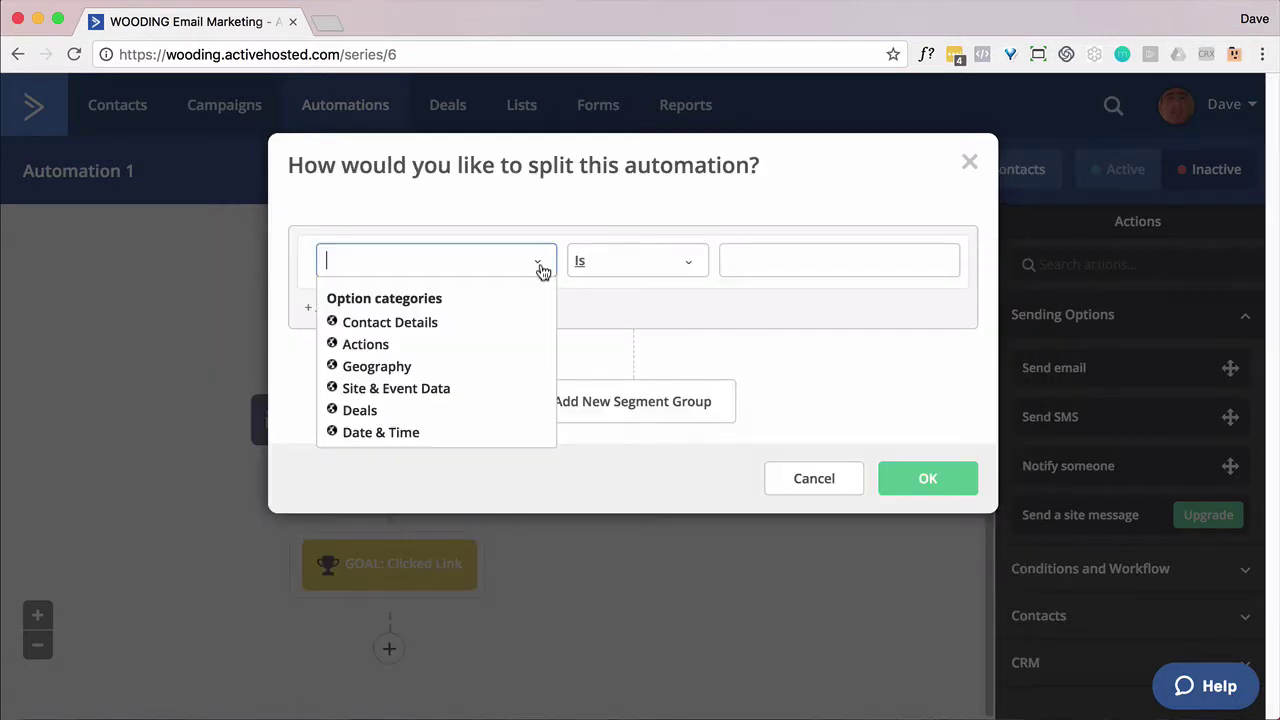
{"action": "left_click", "coordinate": [376, 346]}
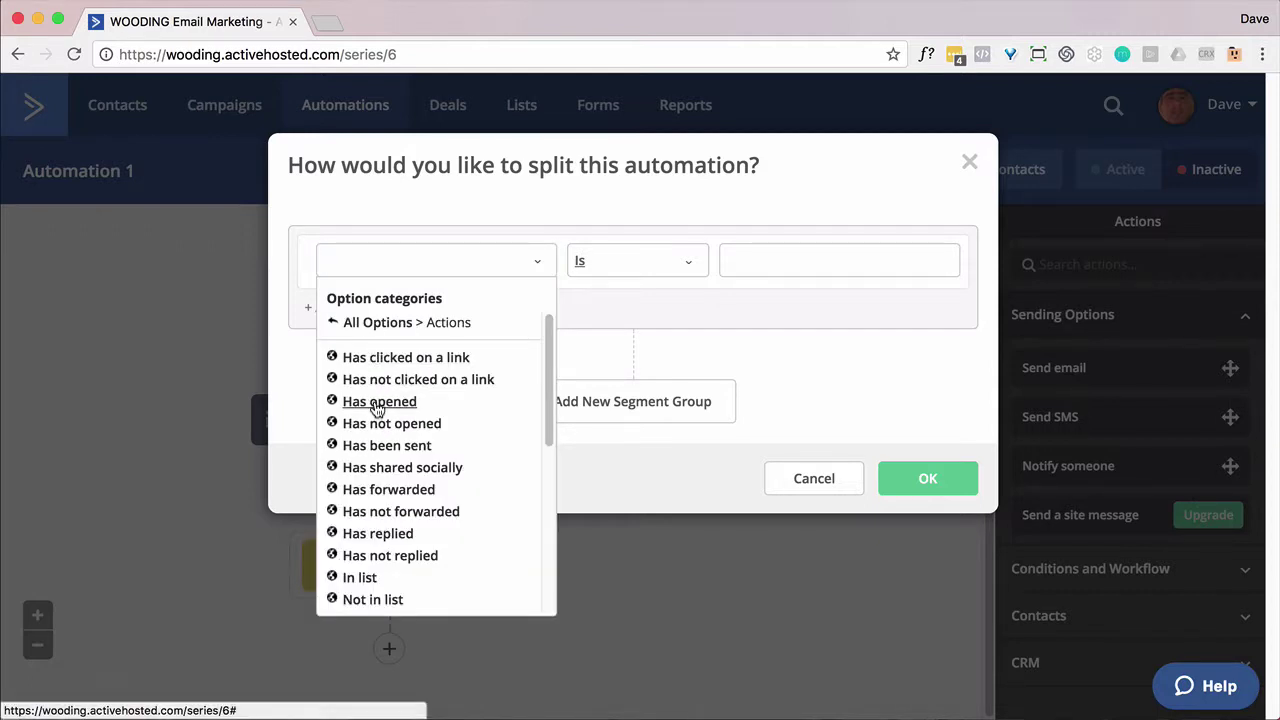
{"action": "left_click", "coordinate": [380, 358]}
{"action": "left_click", "coordinate": [630, 260]}
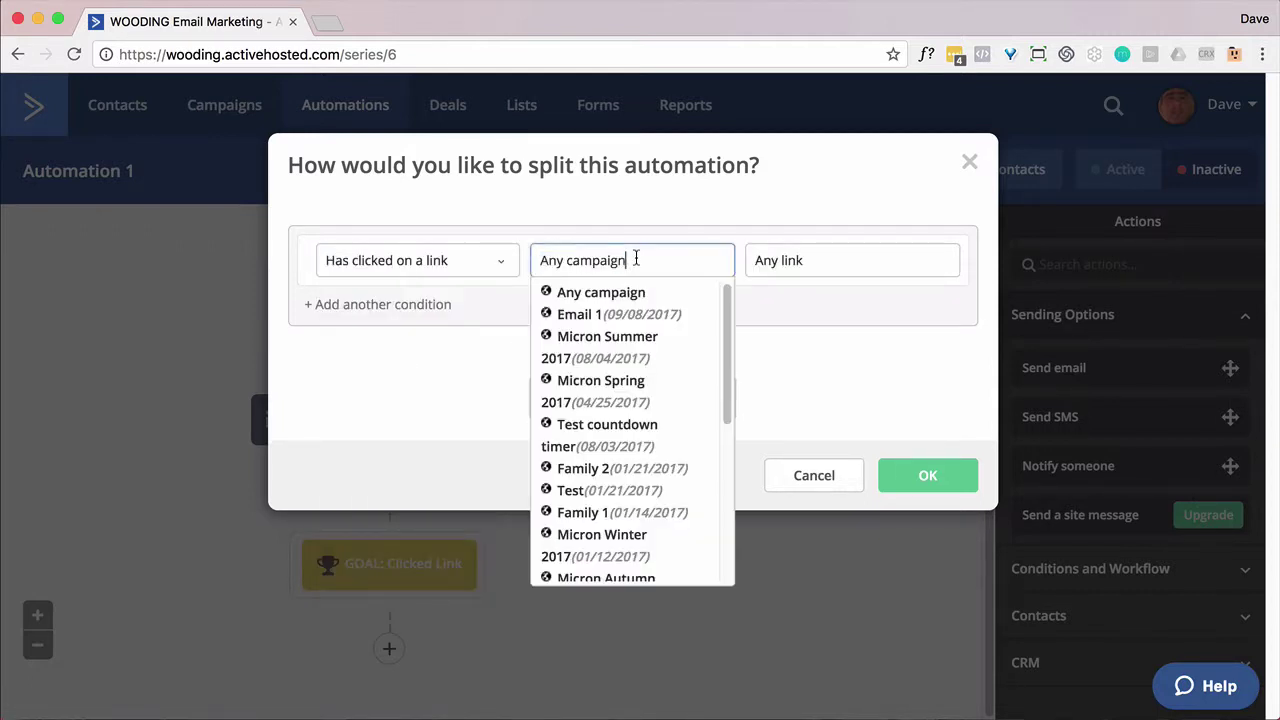
{"action": "left_click", "coordinate": [577, 313]}
{"action": "left_click", "coordinate": [798, 278]}
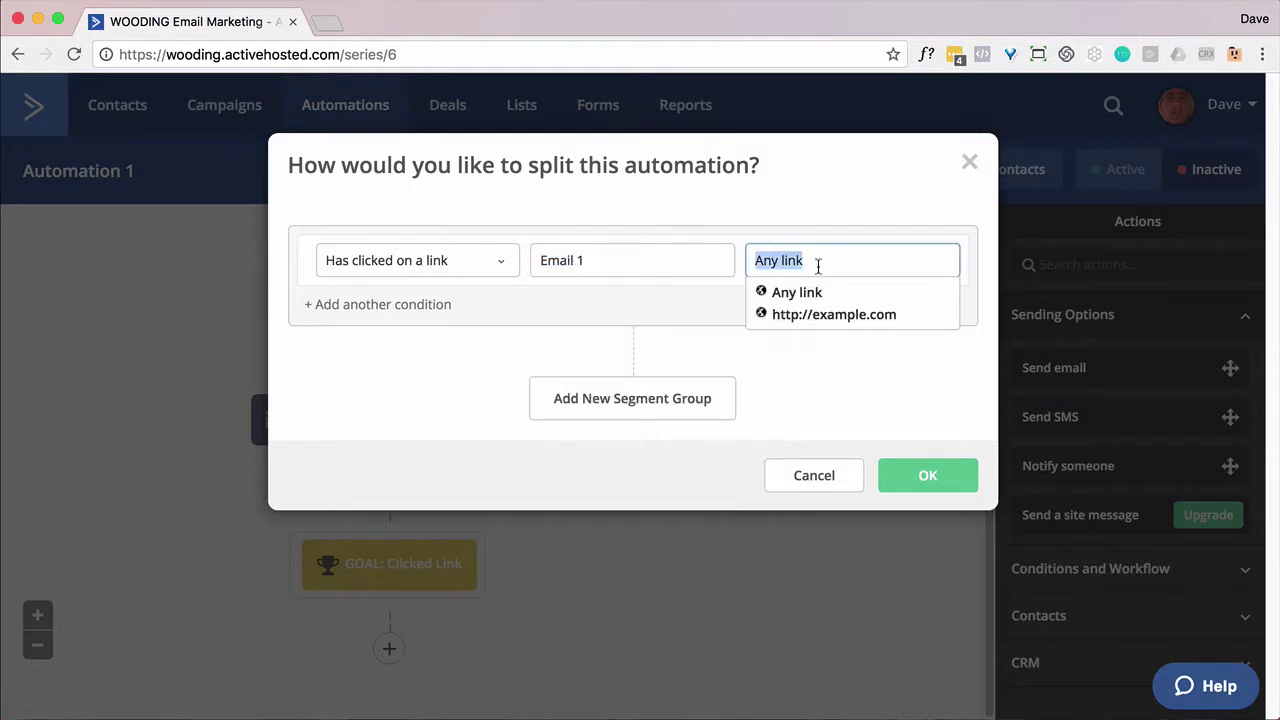
{"action": "left_click", "coordinate": [811, 317]}
{"action": "left_click", "coordinate": [926, 480]}
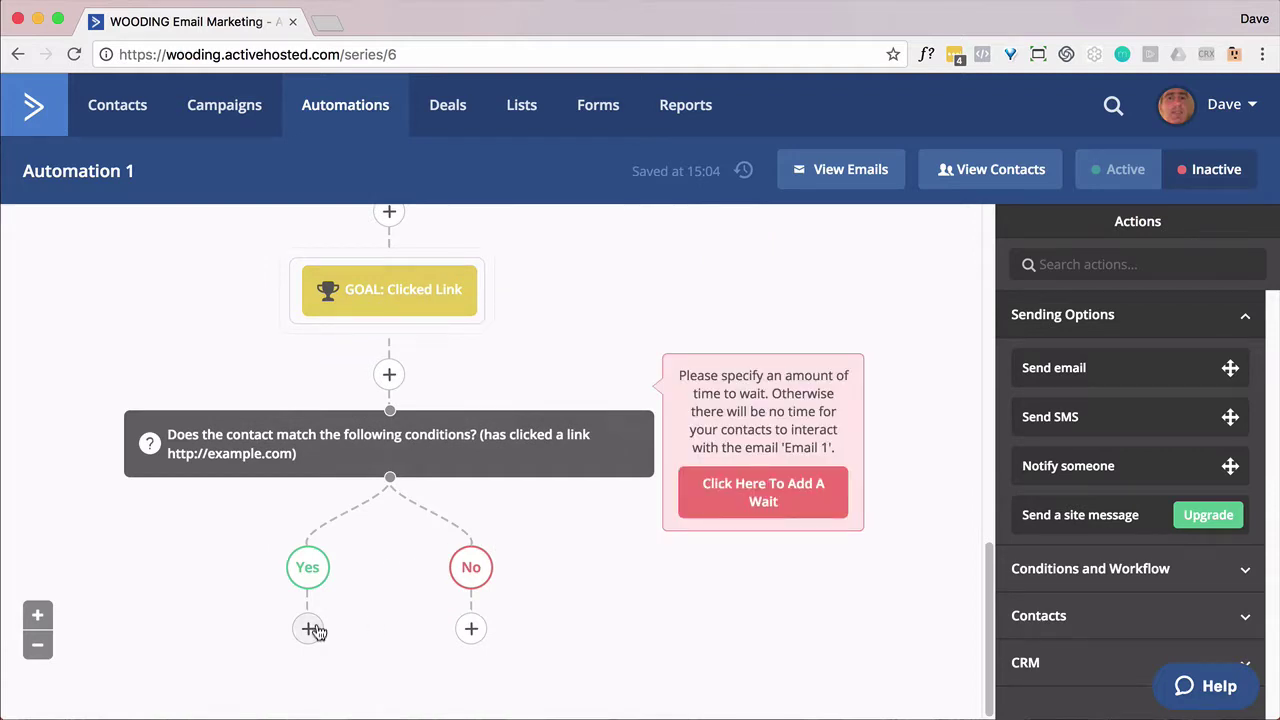
- Insert a wait of 5 minutes between the Clicked Link goal and the link-click If/Else condition
{"action": "scroll", "coordinate": [766, 459], "scroll_direction": "up", "scroll_amount": 1}
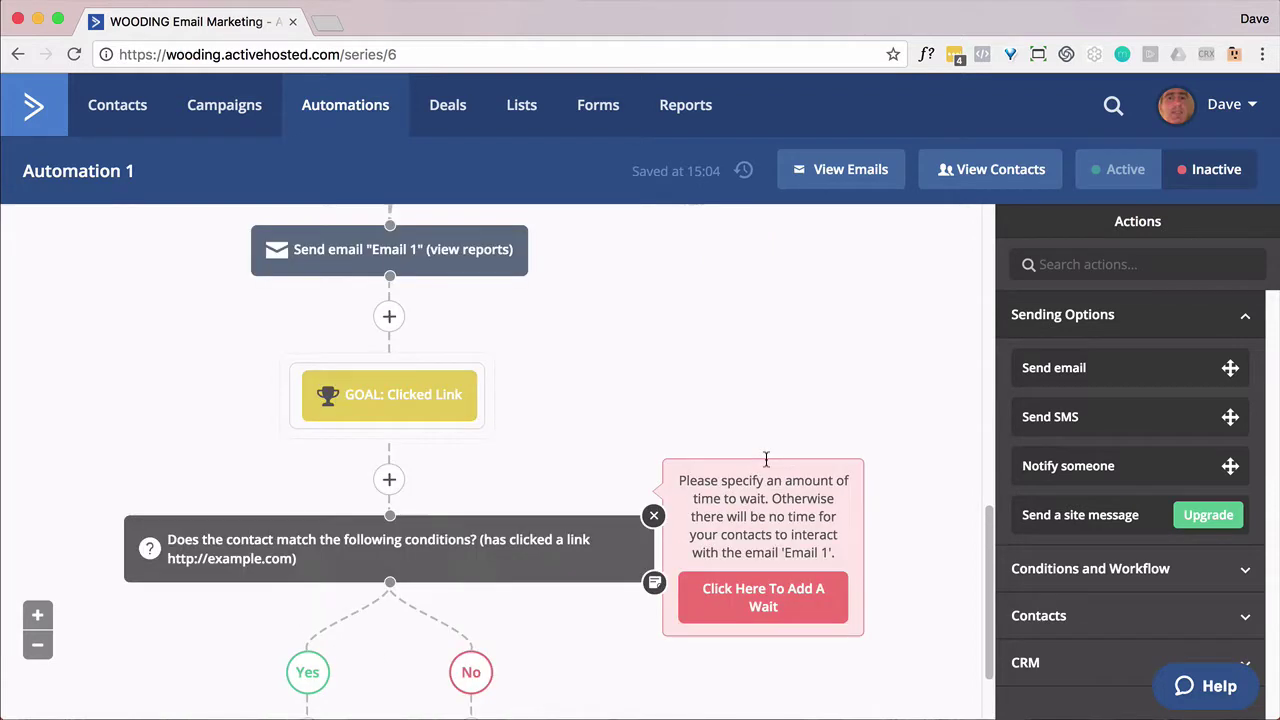
{"action": "left_click", "coordinate": [394, 484]}
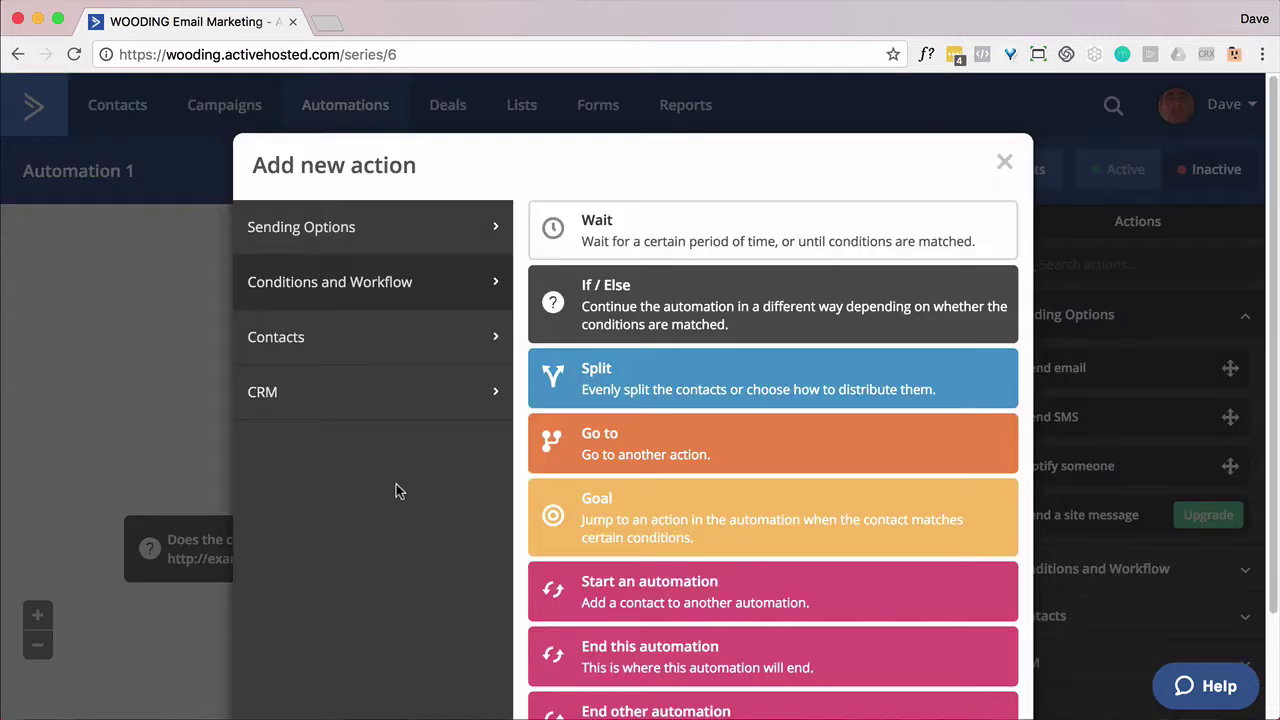
{"action": "left_click", "coordinate": [613, 228]}
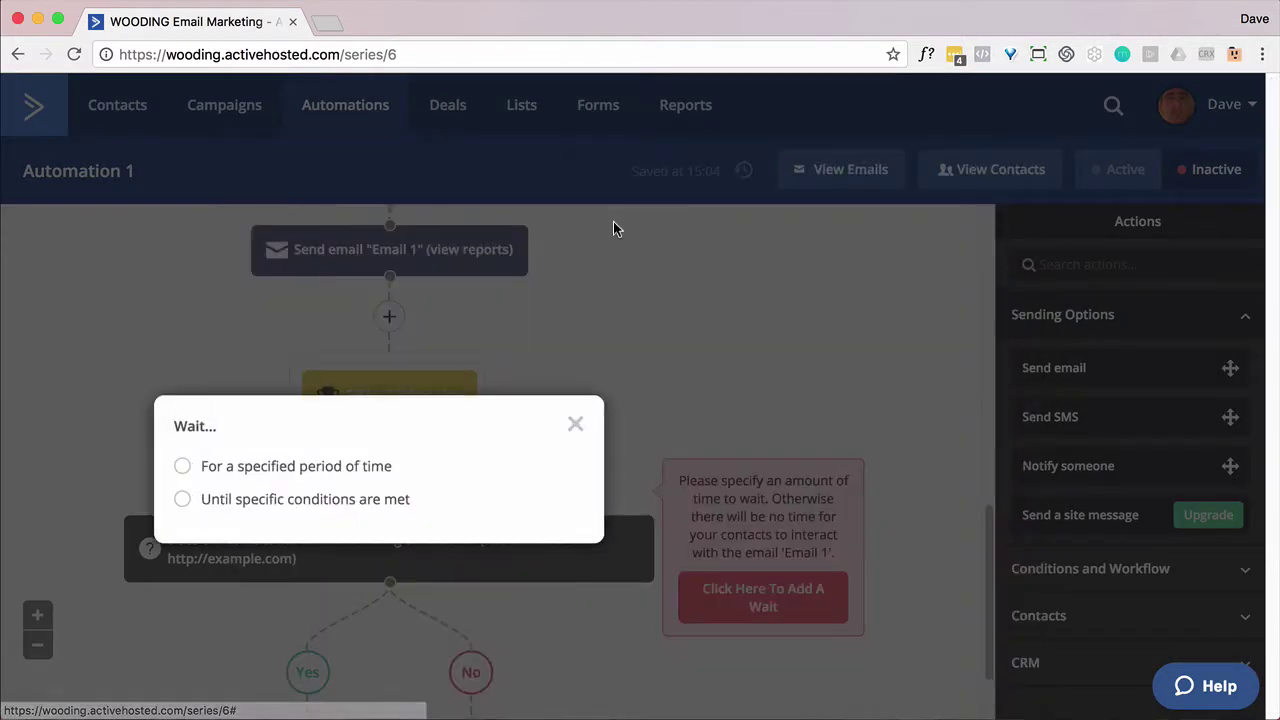
{"action": "left_click", "coordinate": [244, 468]}
{"action": "double_click", "coordinate": [335, 467]}
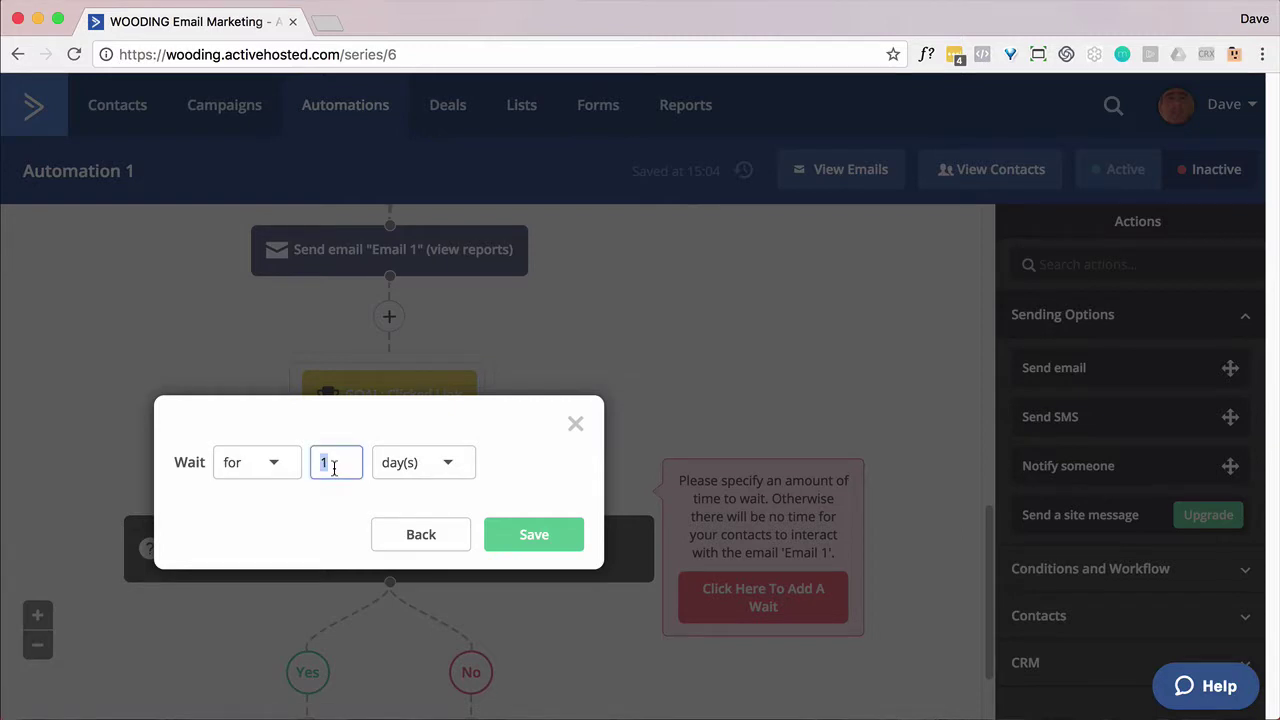
{"action": "type", "text": "5"}
{"action": "left_click", "coordinate": [443, 466]}
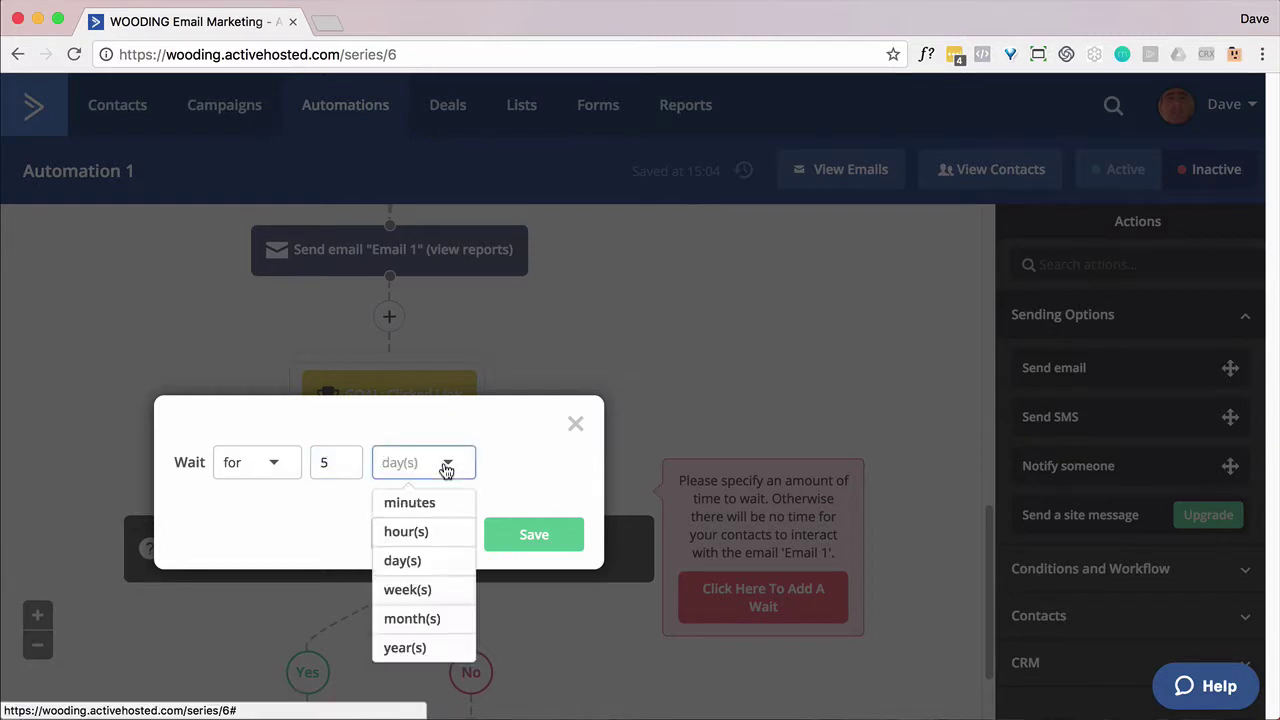
{"action": "left_click", "coordinate": [409, 502]}
{"action": "left_click", "coordinate": [518, 534]}
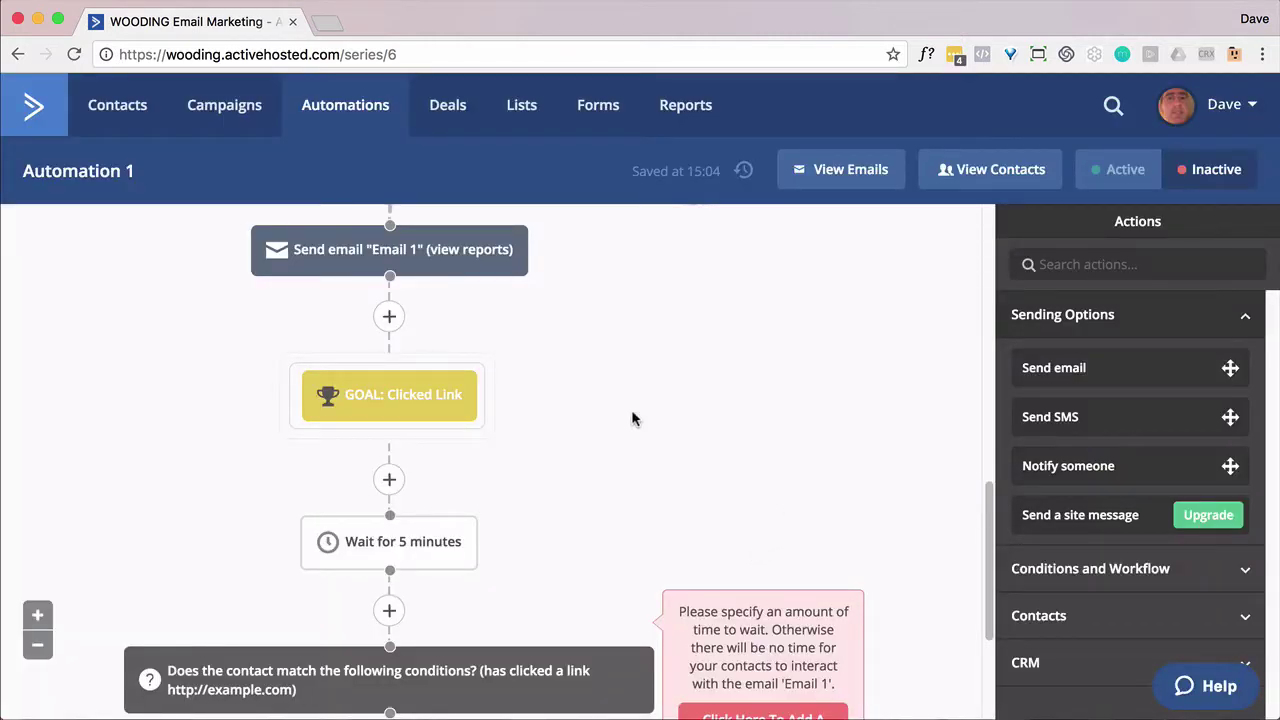
- Review the flow from the Clicked Link goal through the 5-minute wait to the link-click If/Else condition
{"action": "mouse_move", "coordinate": [488, 266]}
{"action": "mouse_move", "coordinate": [445, 553]}
{"action": "mouse_move", "coordinate": [422, 686]}
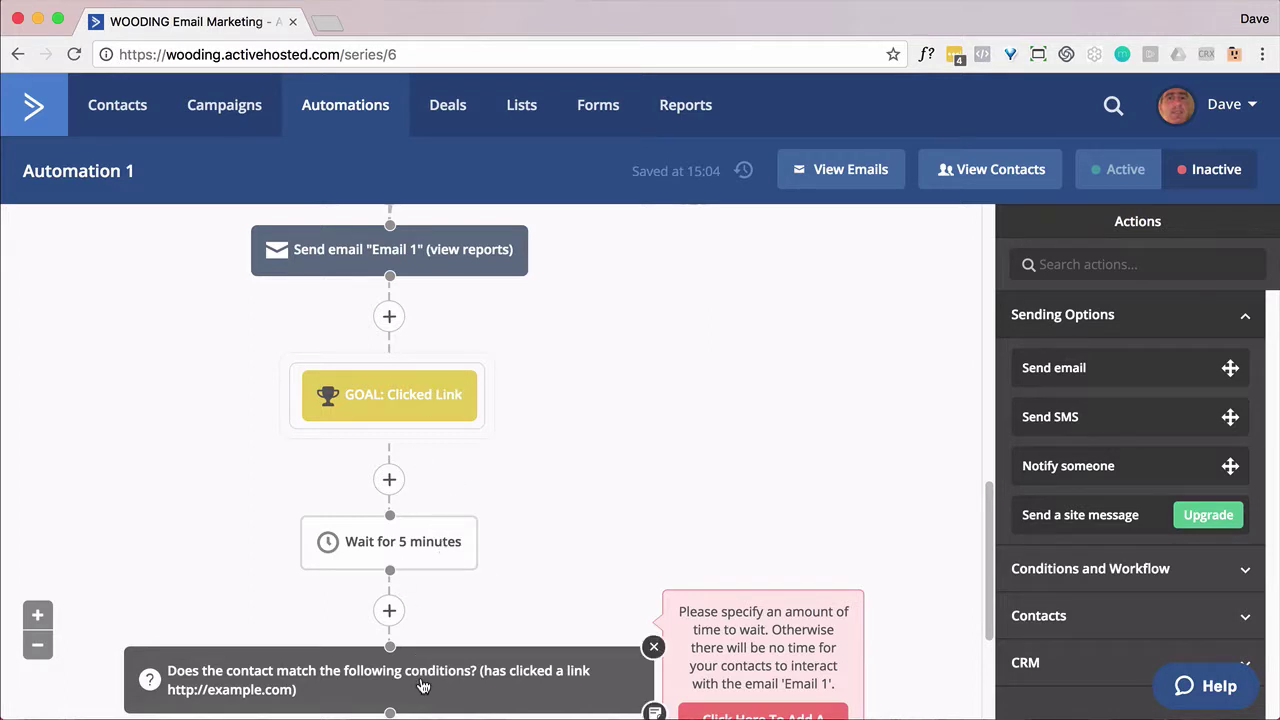
{"action": "scroll", "coordinate": [757, 543], "scroll_direction": "down", "scroll_amount": 2}
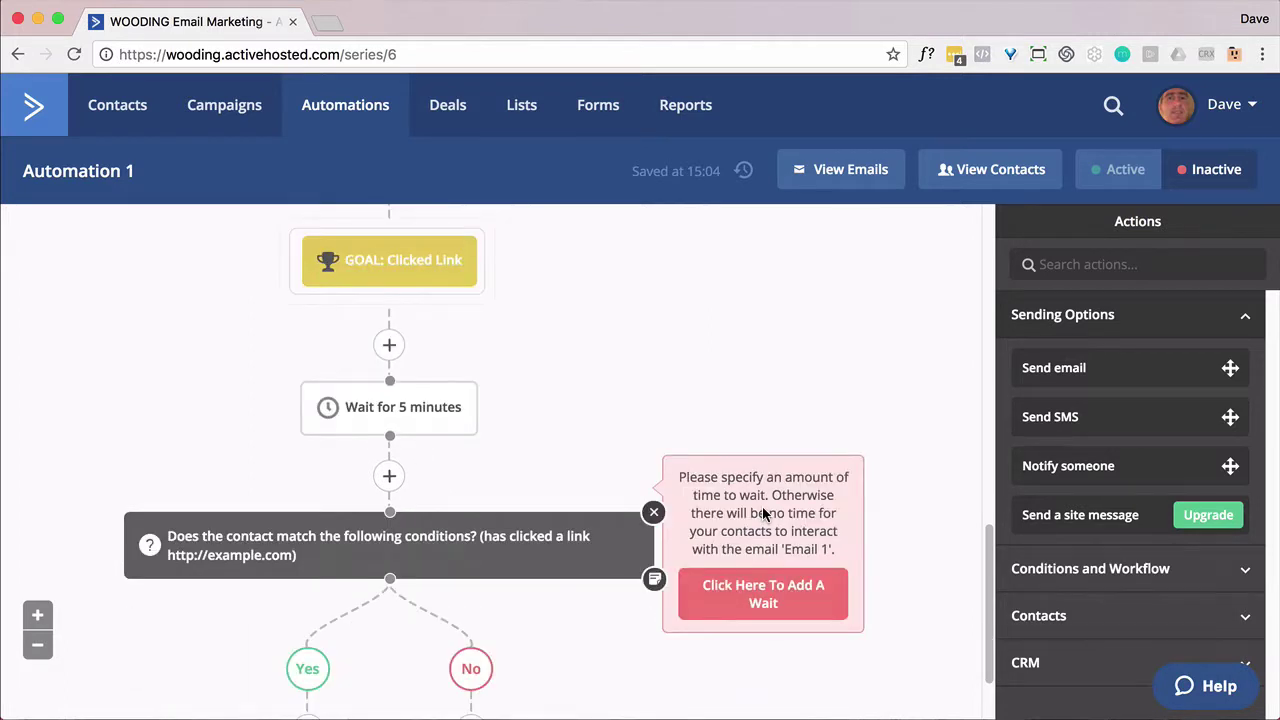
{"action": "mouse_move", "coordinate": [451, 289]}
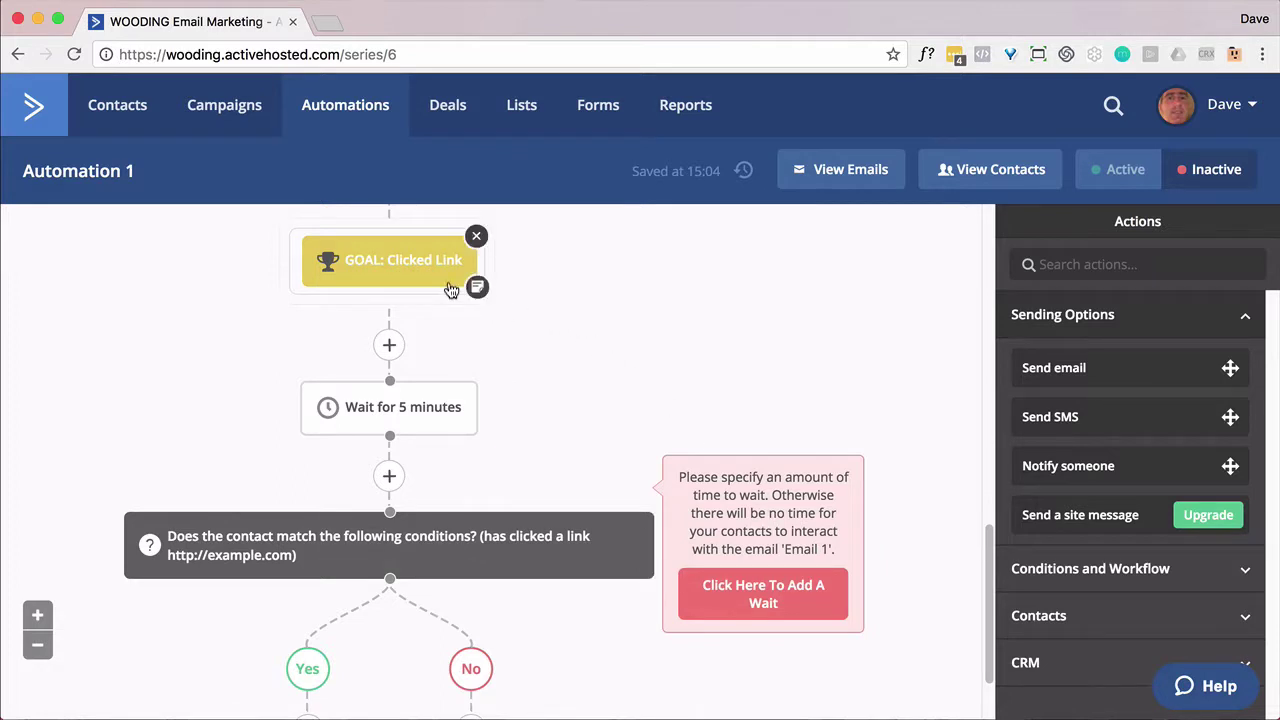
{"action": "mouse_move", "coordinate": [478, 579]}
- Add an Add tag action with the tag "PROFILE - Wistia" on the Yes branch of the link-click condition
{"action": "scroll", "coordinate": [610, 600], "scroll_direction": "down", "scroll_amount": 3}
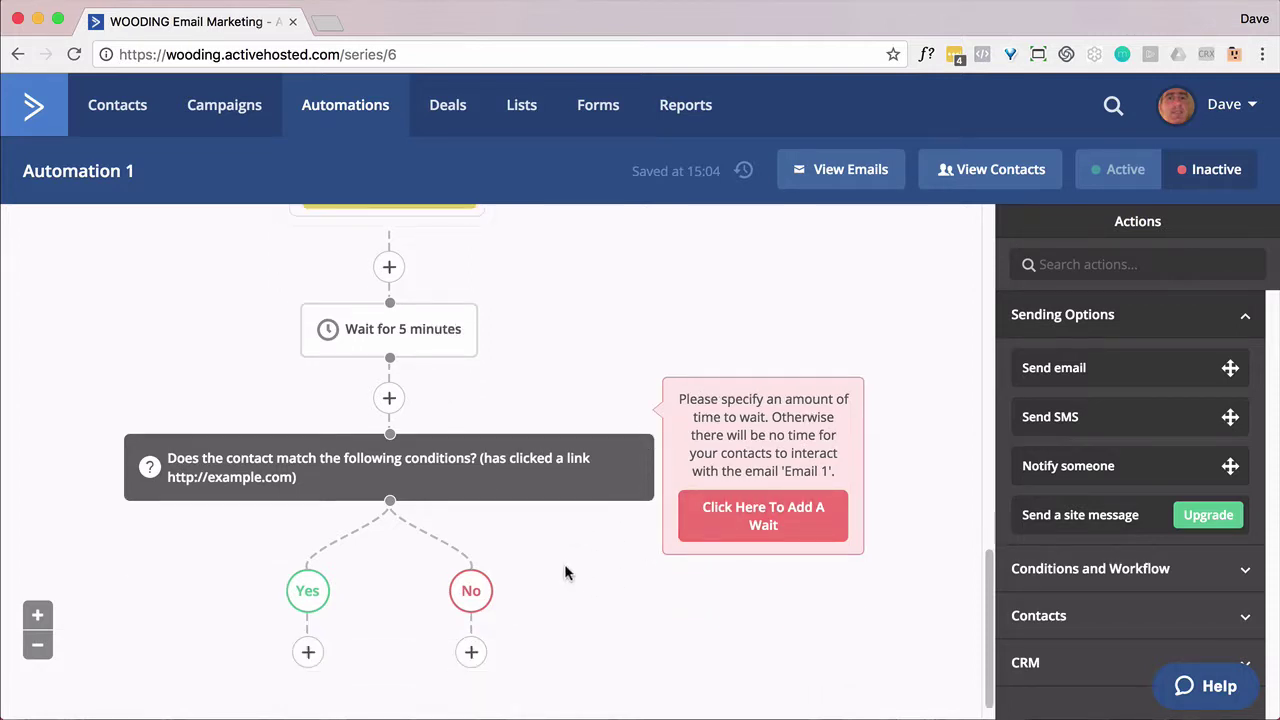
{"action": "left_click", "coordinate": [312, 651]}
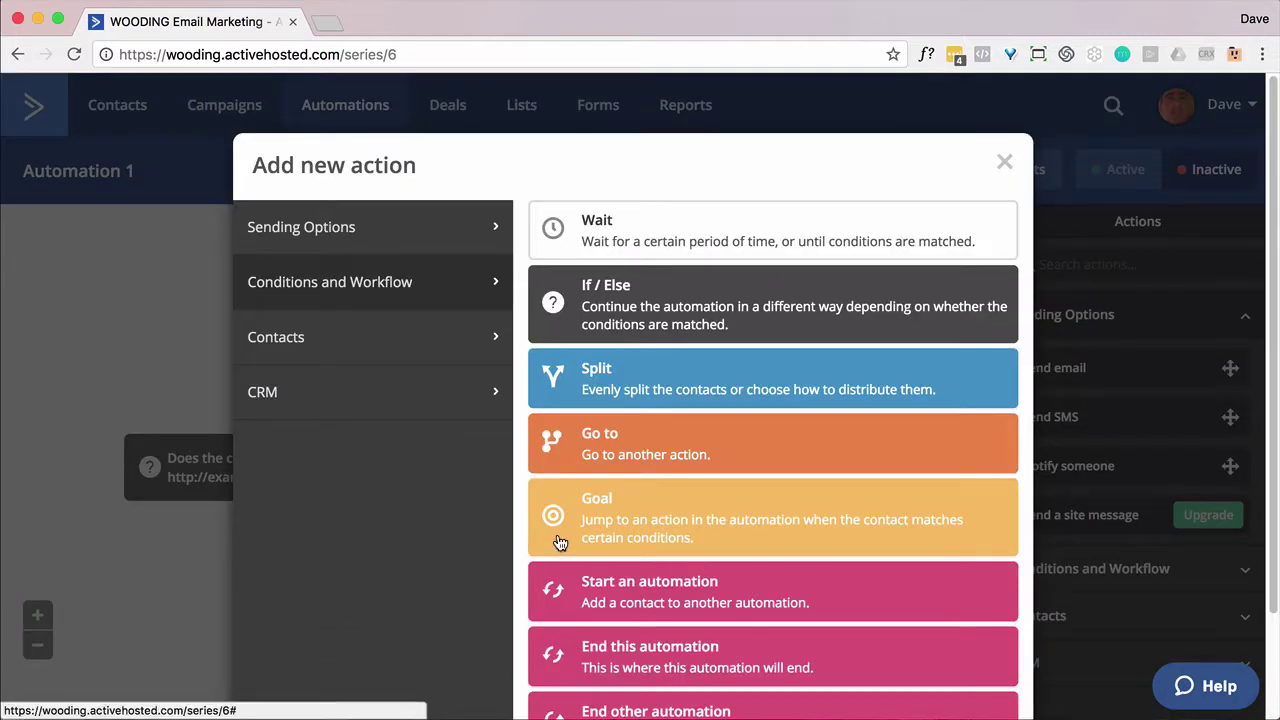
{"action": "left_click", "coordinate": [437, 343]}
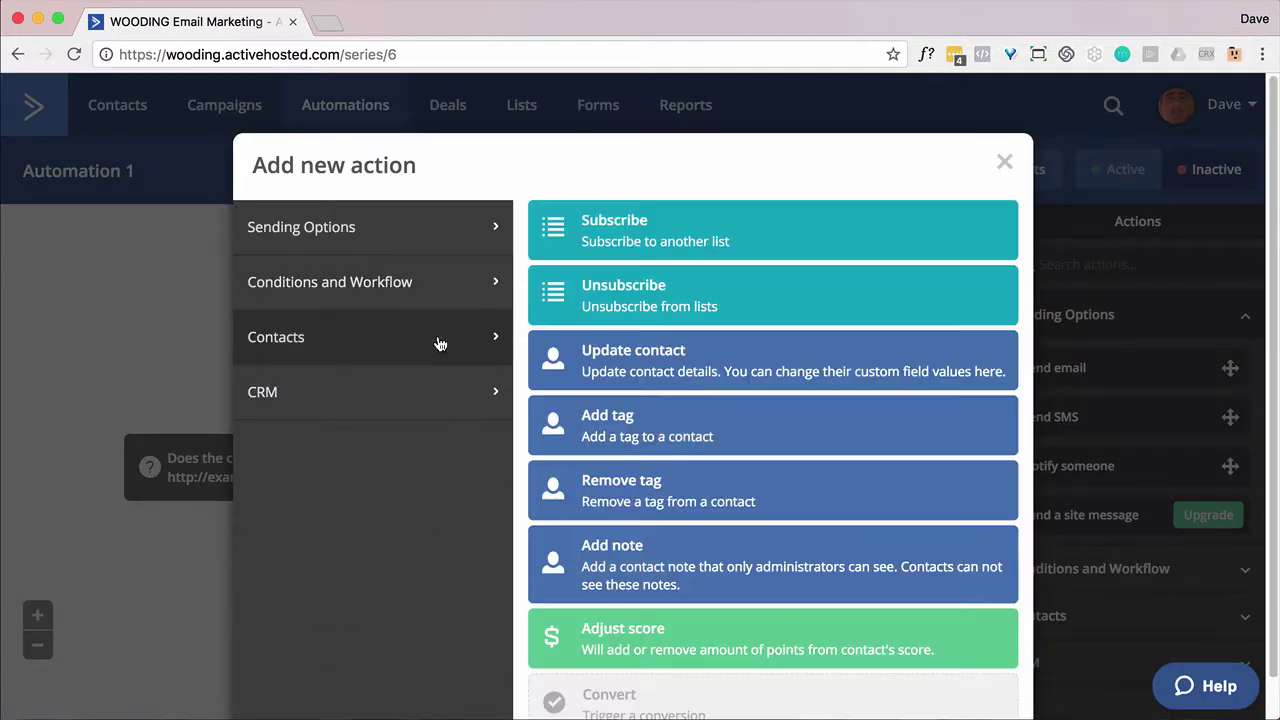
{"action": "left_click", "coordinate": [631, 424]}
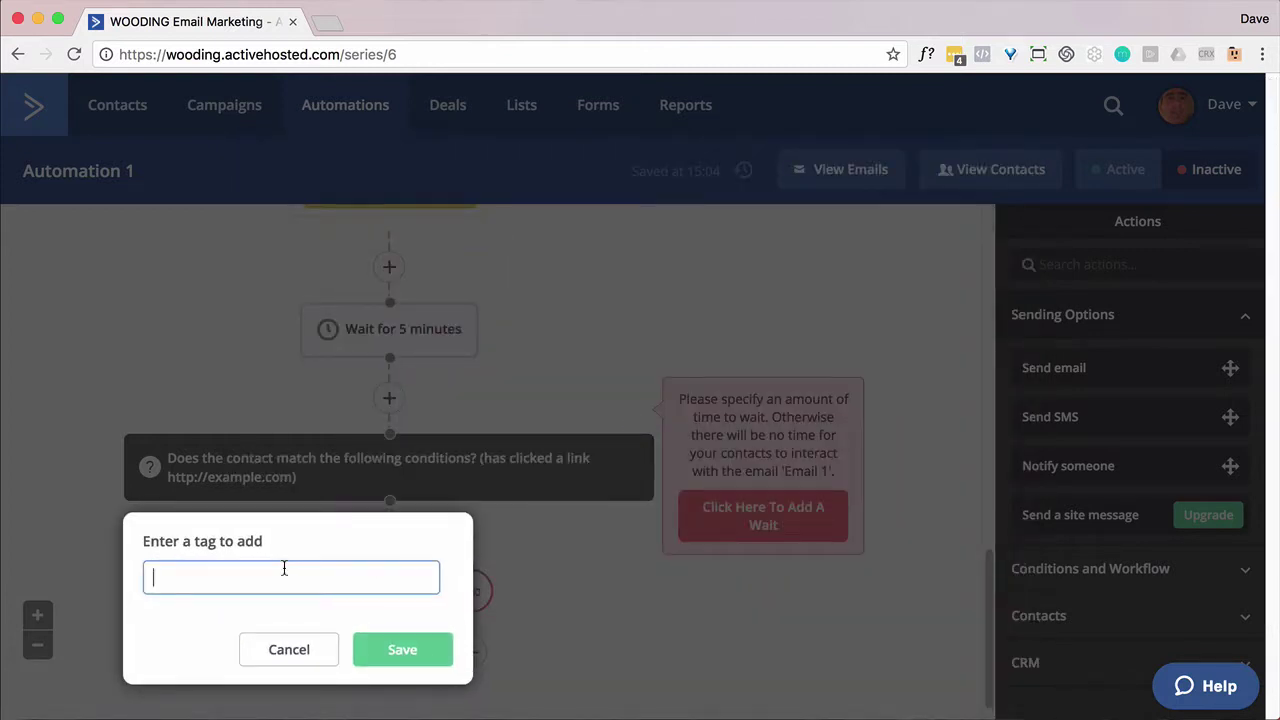
{"action": "type", "text": "a"}
{"action": "left_click", "coordinate": [267, 623]}
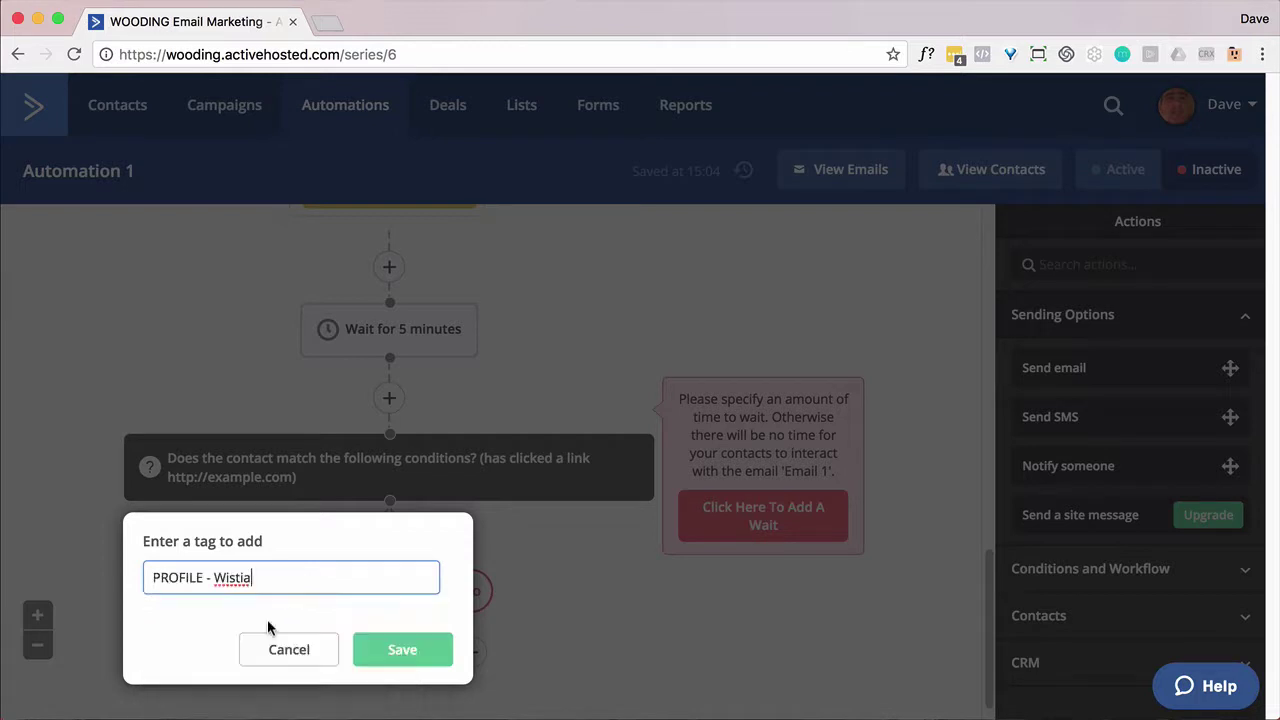
{"action": "left_click", "coordinate": [410, 648]}
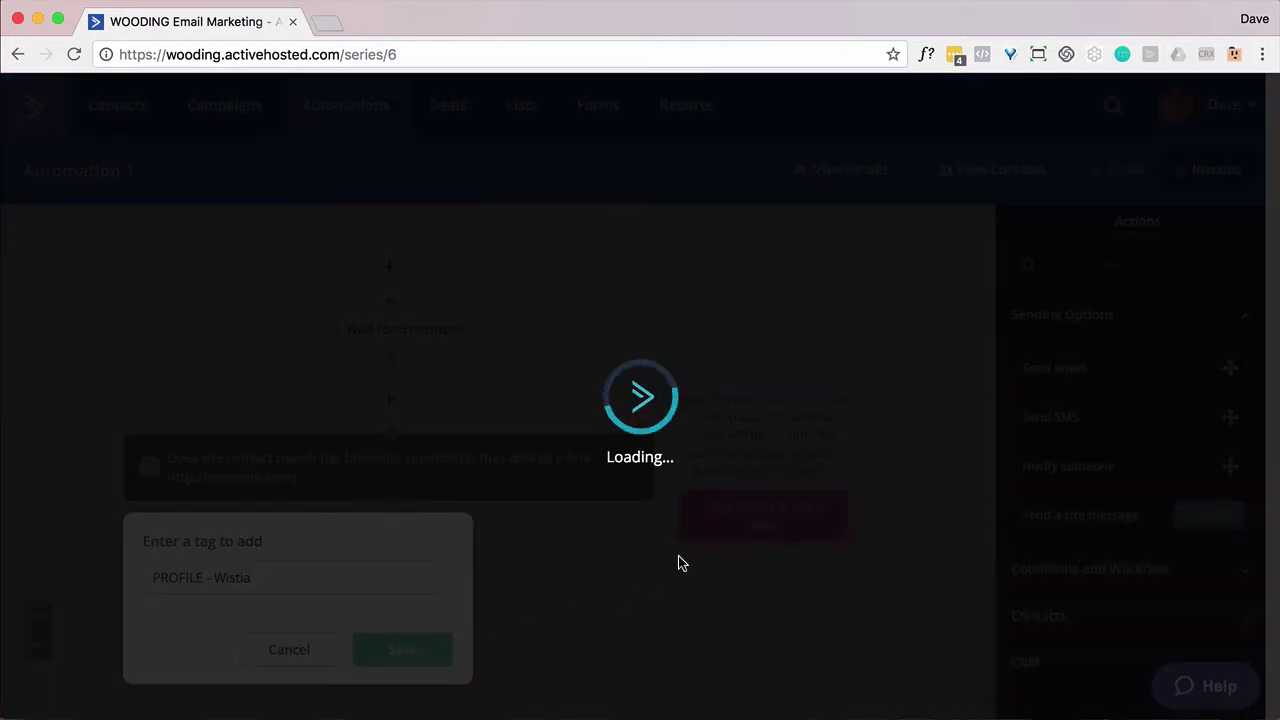
- Add an "End this automation" action below the "PROFILE - Wistia" tag action on the Yes branch
{"action": "scroll", "coordinate": [675, 560], "scroll_direction": "down", "scroll_amount": 3}
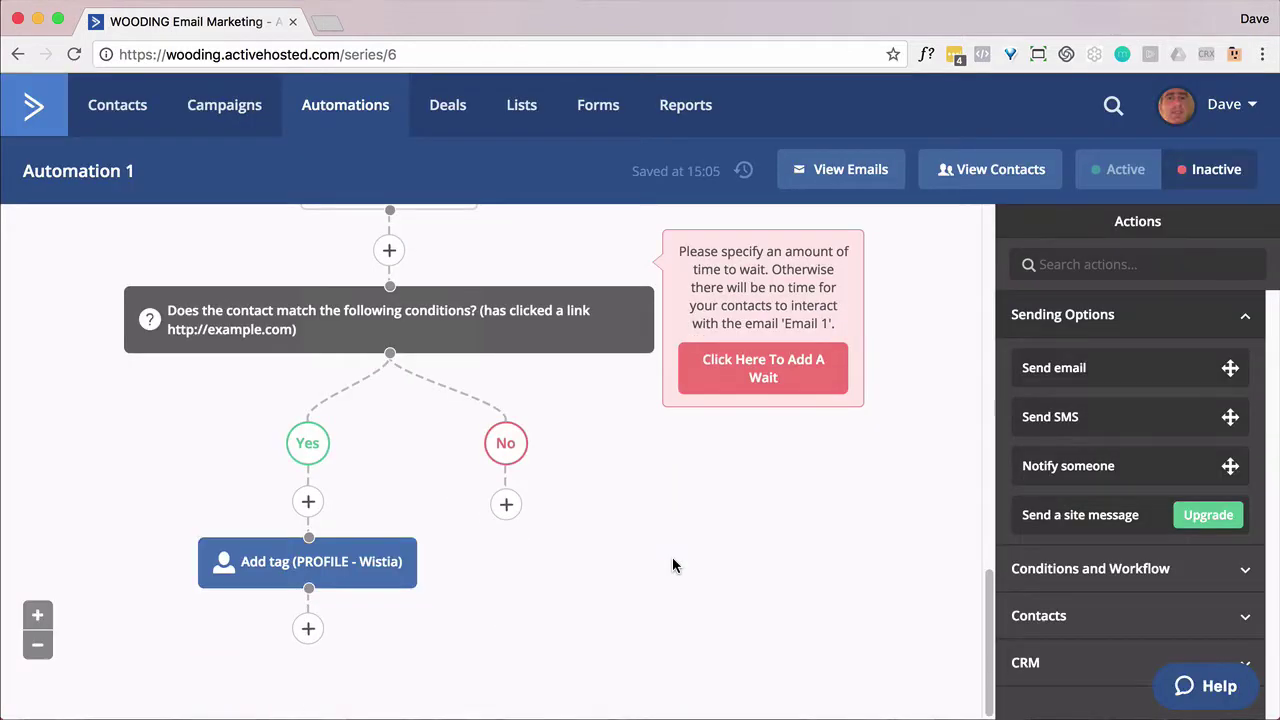
{"action": "left_click", "coordinate": [310, 628]}
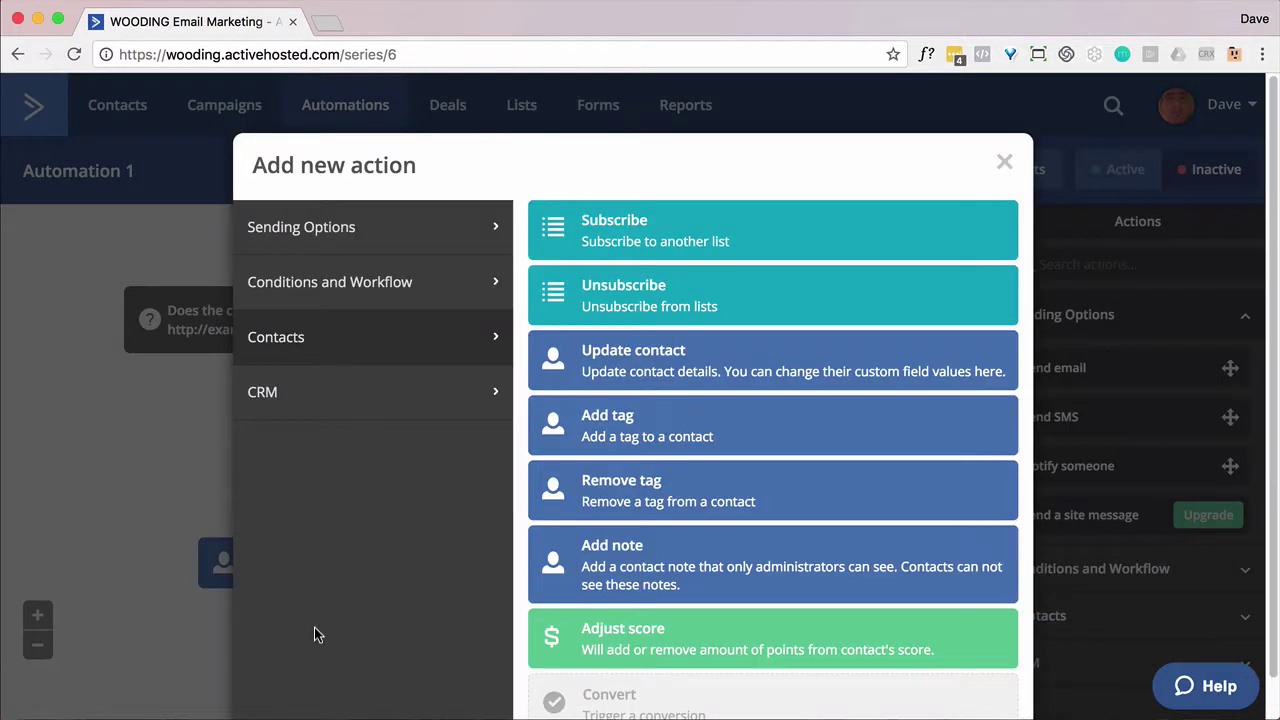
{"action": "left_click", "coordinate": [429, 287]}
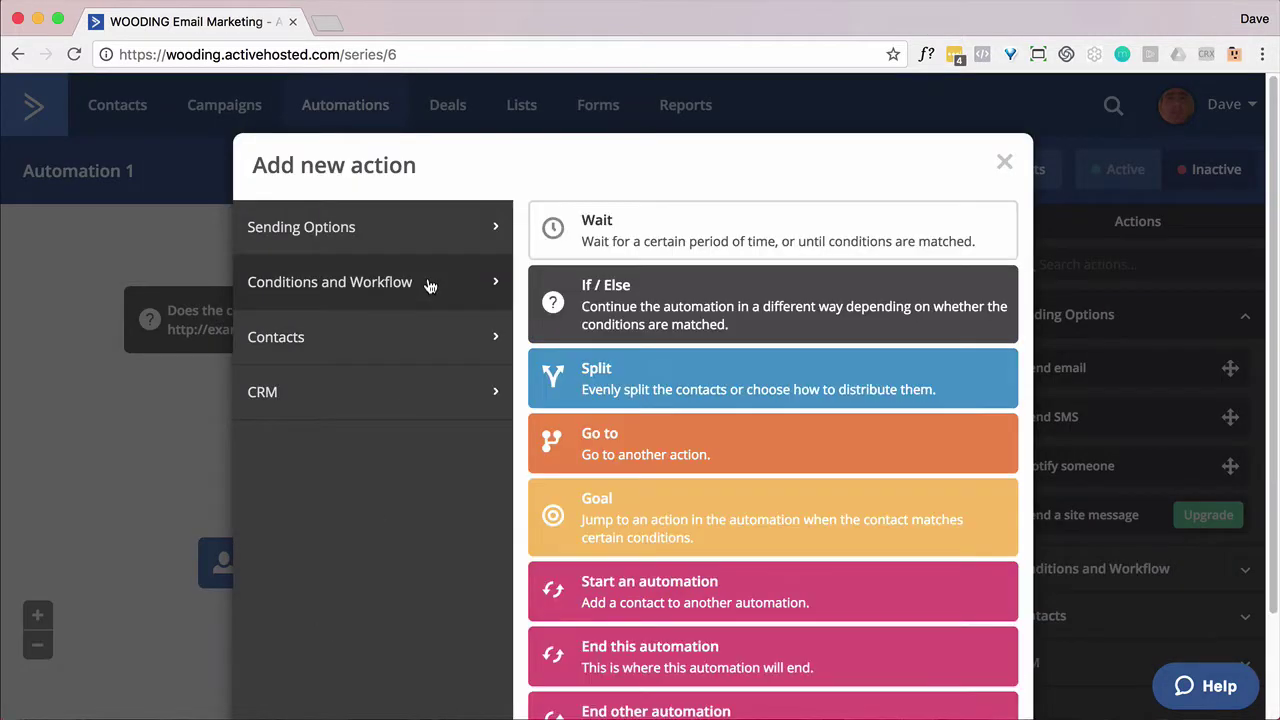
{"action": "left_click", "coordinate": [708, 658]}
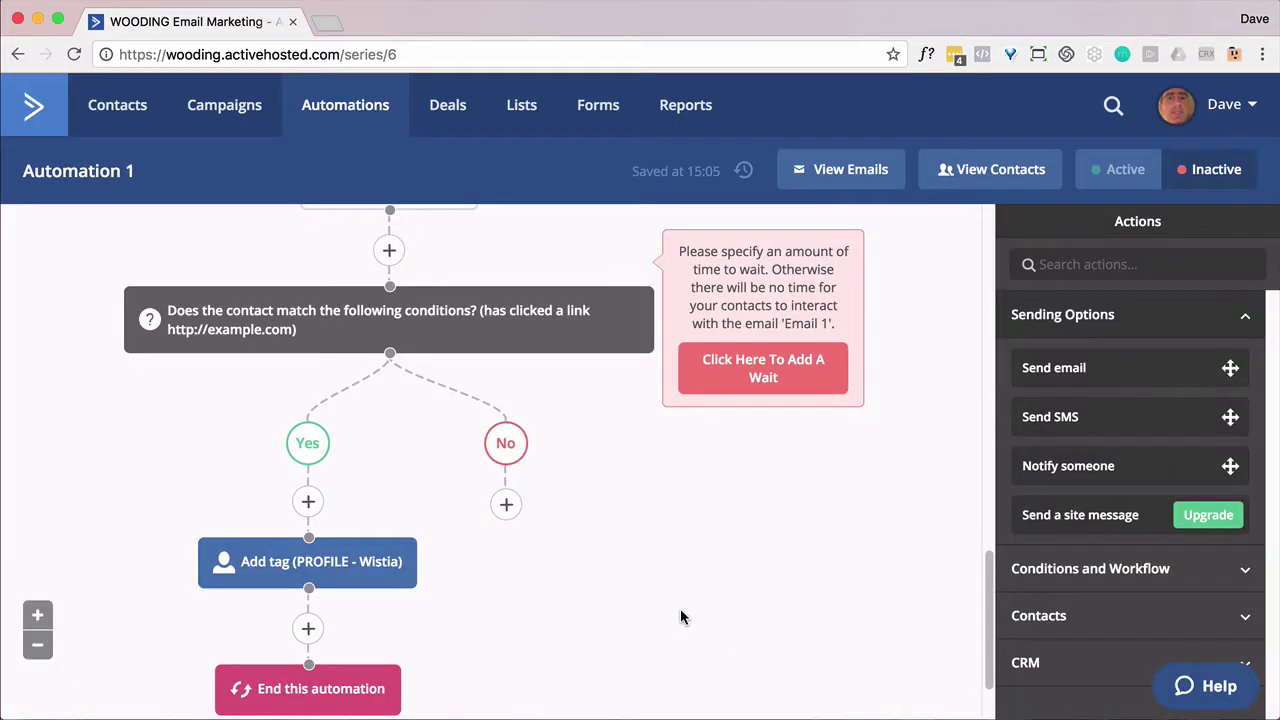
- Add a Go to action on the No branch of the link-click condition and connect it to "End this automation"
{"action": "left_click", "coordinate": [507, 506]}
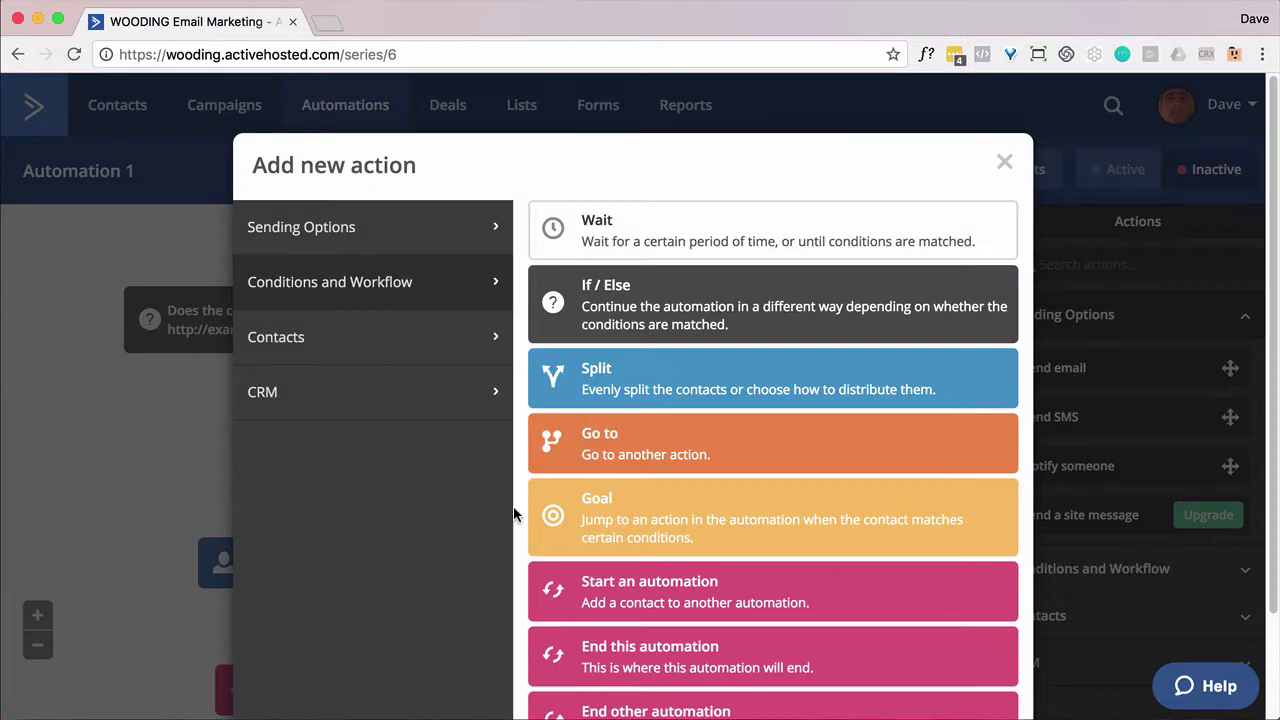
{"action": "left_click", "coordinate": [606, 445]}
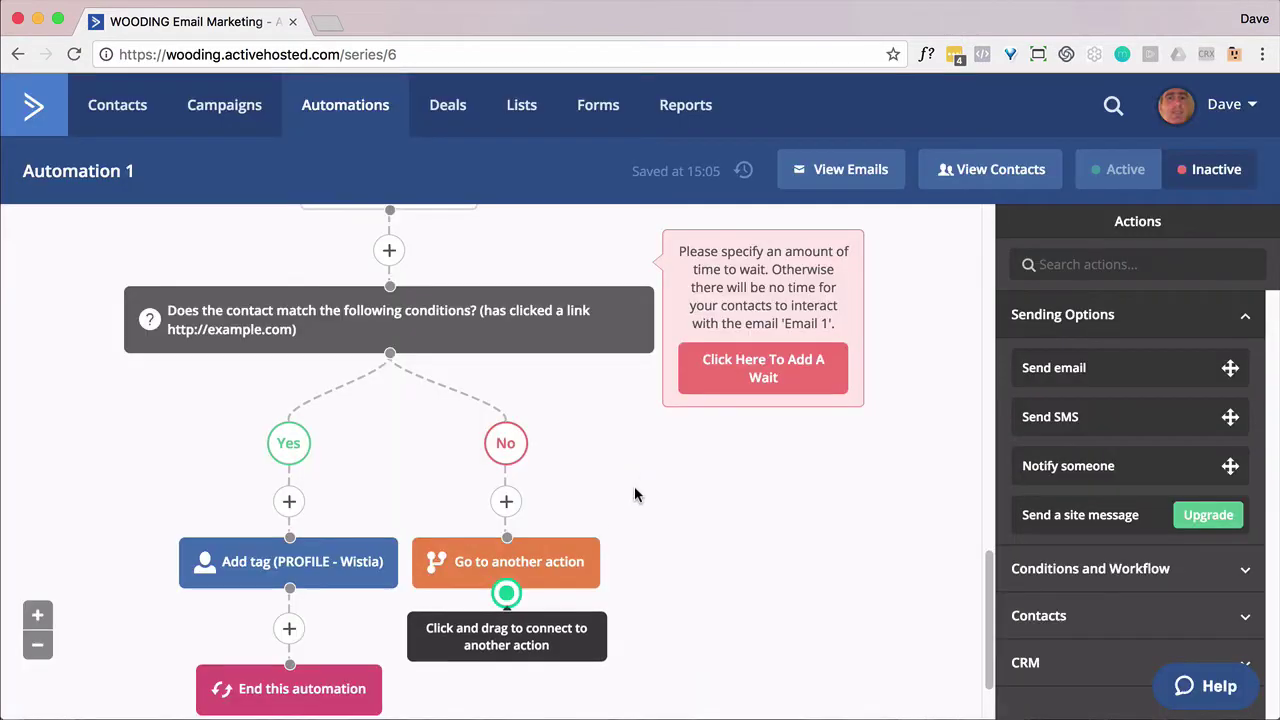
{"action": "left_click_drag", "start_coordinate": [506, 593], "coordinate": [296, 680]}
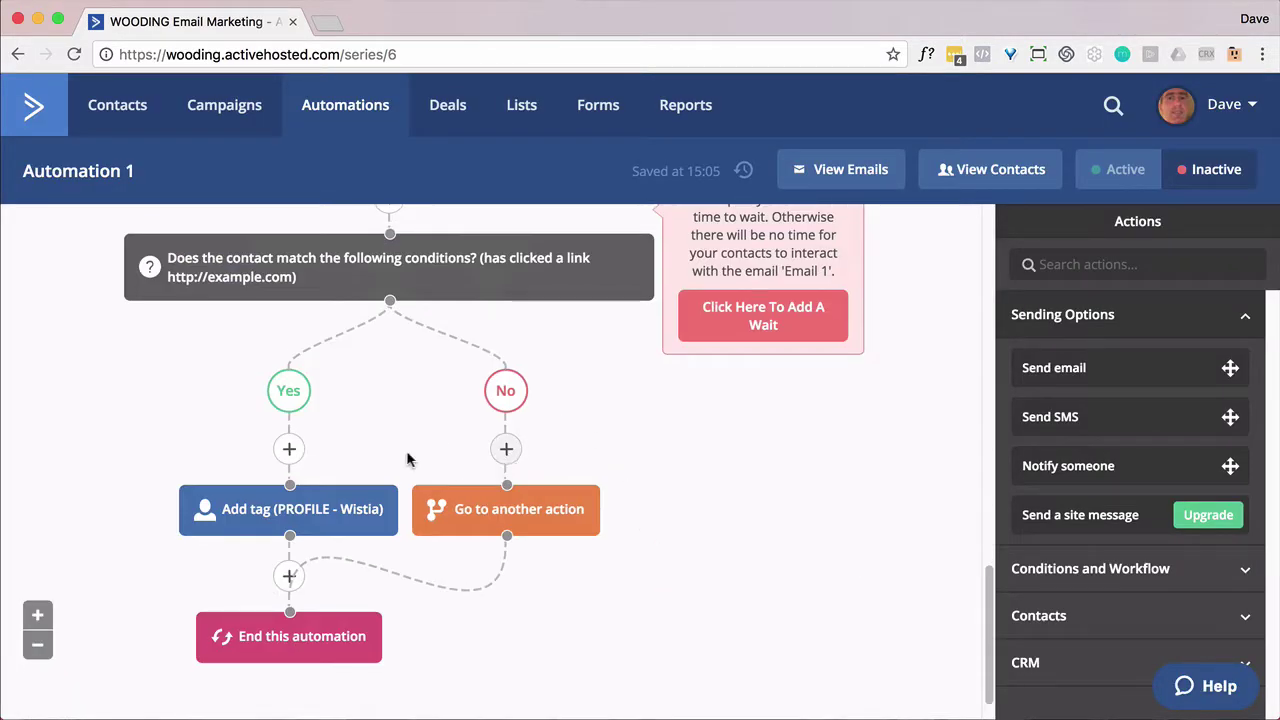
- Switch the automation's status to Active
{"action": "scroll", "coordinate": [430, 519], "scroll_direction": "up", "scroll_amount": 2}
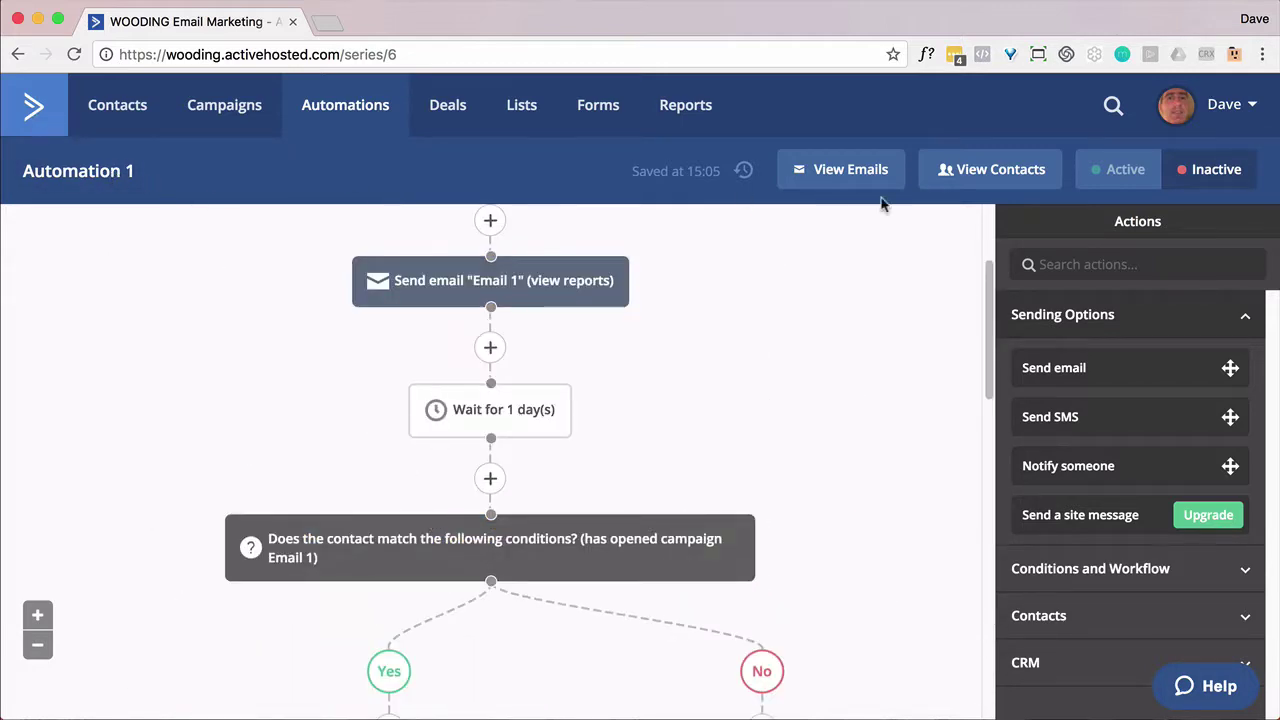
{"action": "left_click", "coordinate": [1095, 180]}
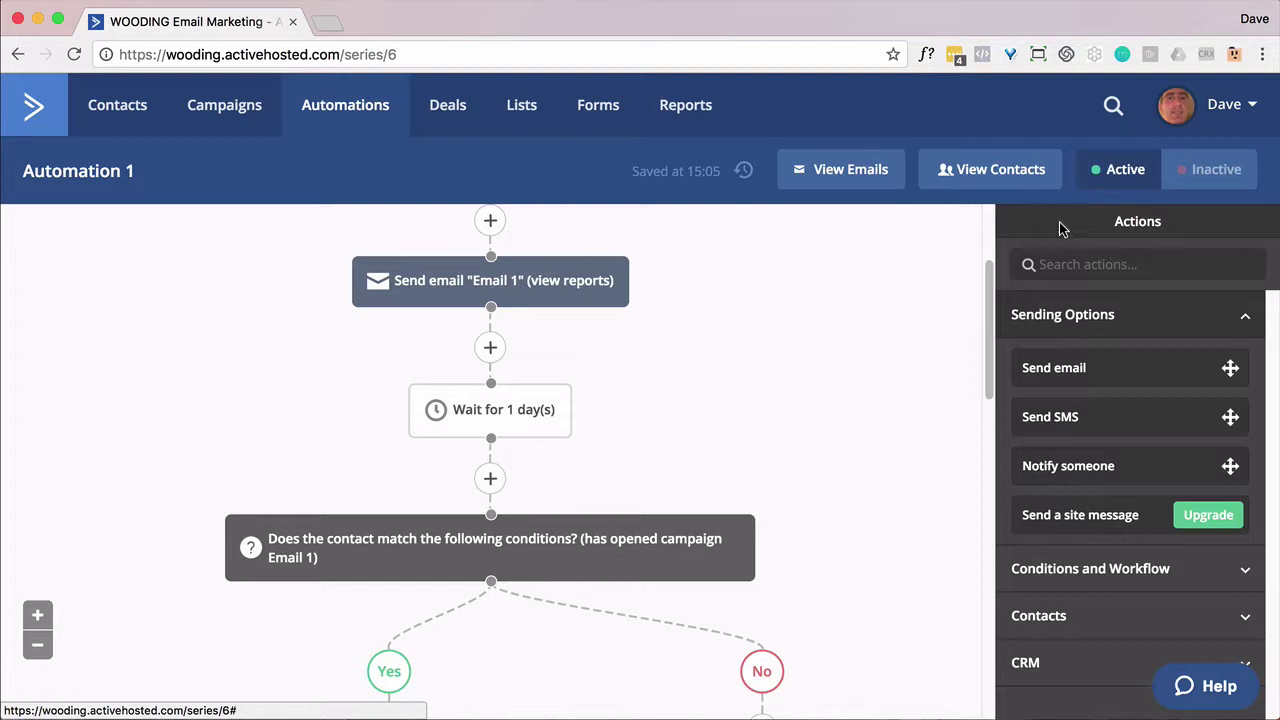
- Try to add a Send SMS action between the start trigger and the first email, and dismiss its dialog
{"action": "scroll", "coordinate": [860, 392], "scroll_direction": "up", "scroll_amount": 2}
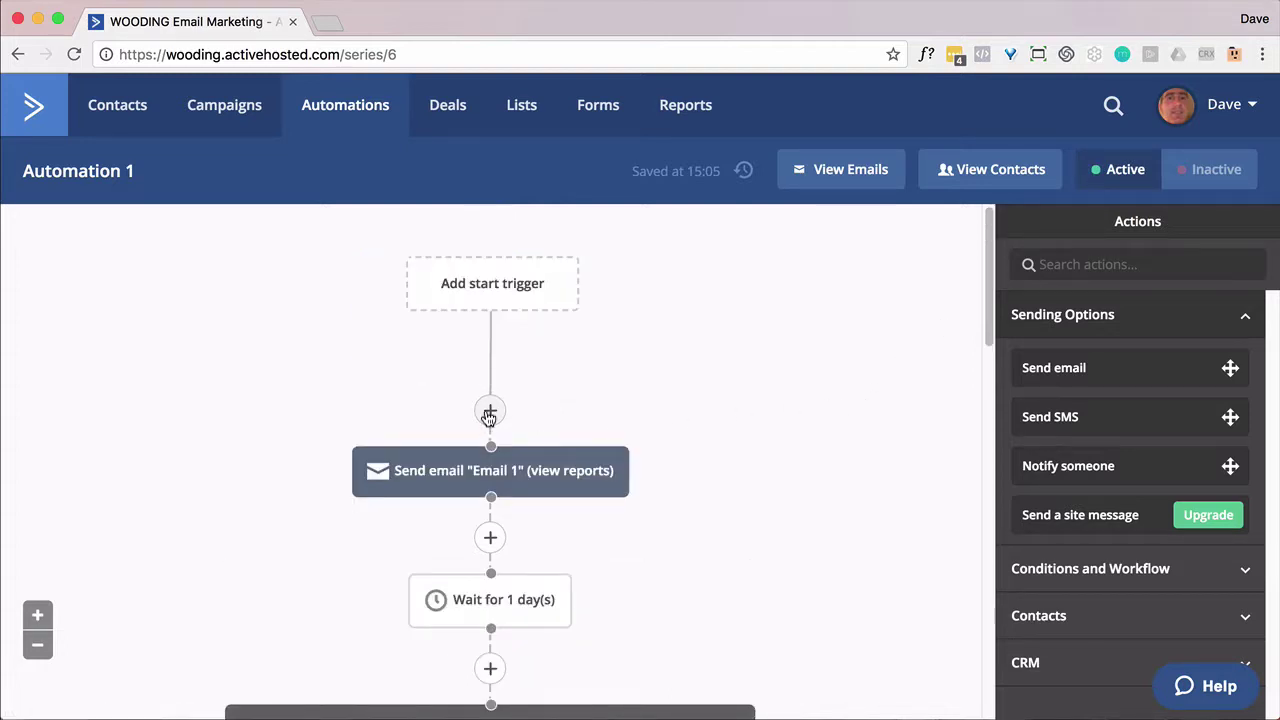
{"action": "left_click", "coordinate": [489, 415]}
{"action": "left_click", "coordinate": [429, 230]}
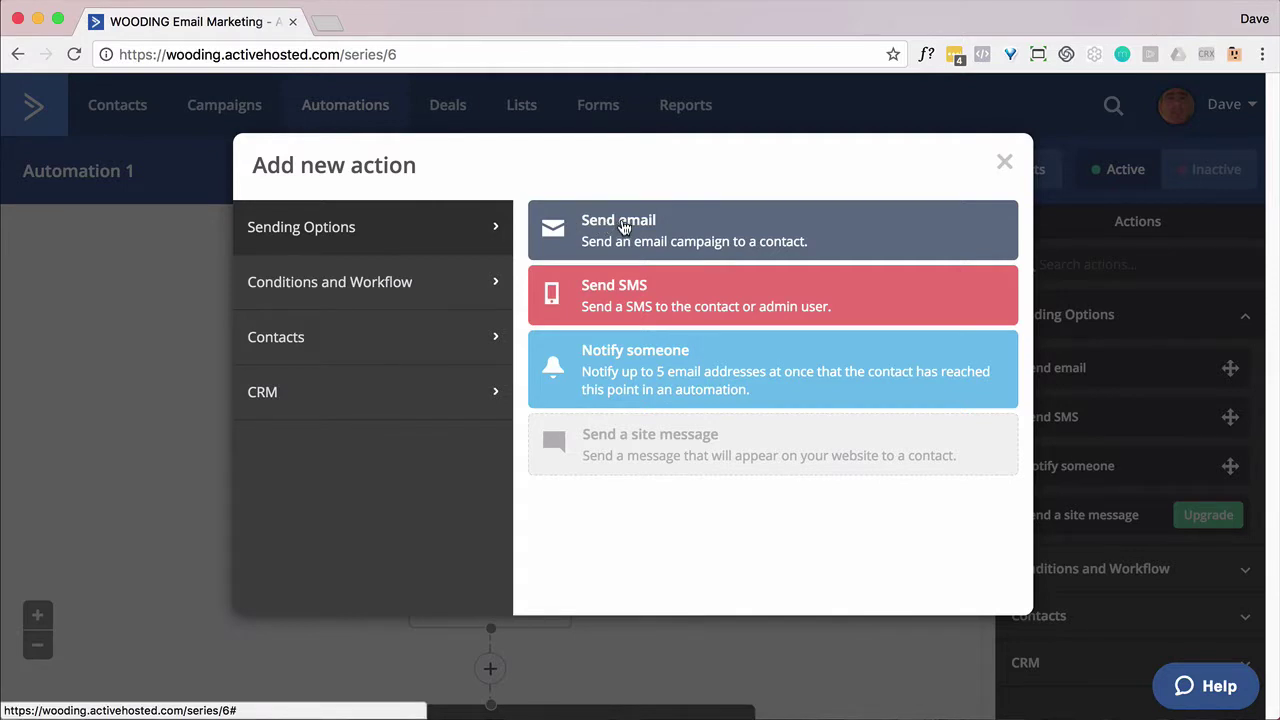
{"action": "left_click", "coordinate": [614, 288]}
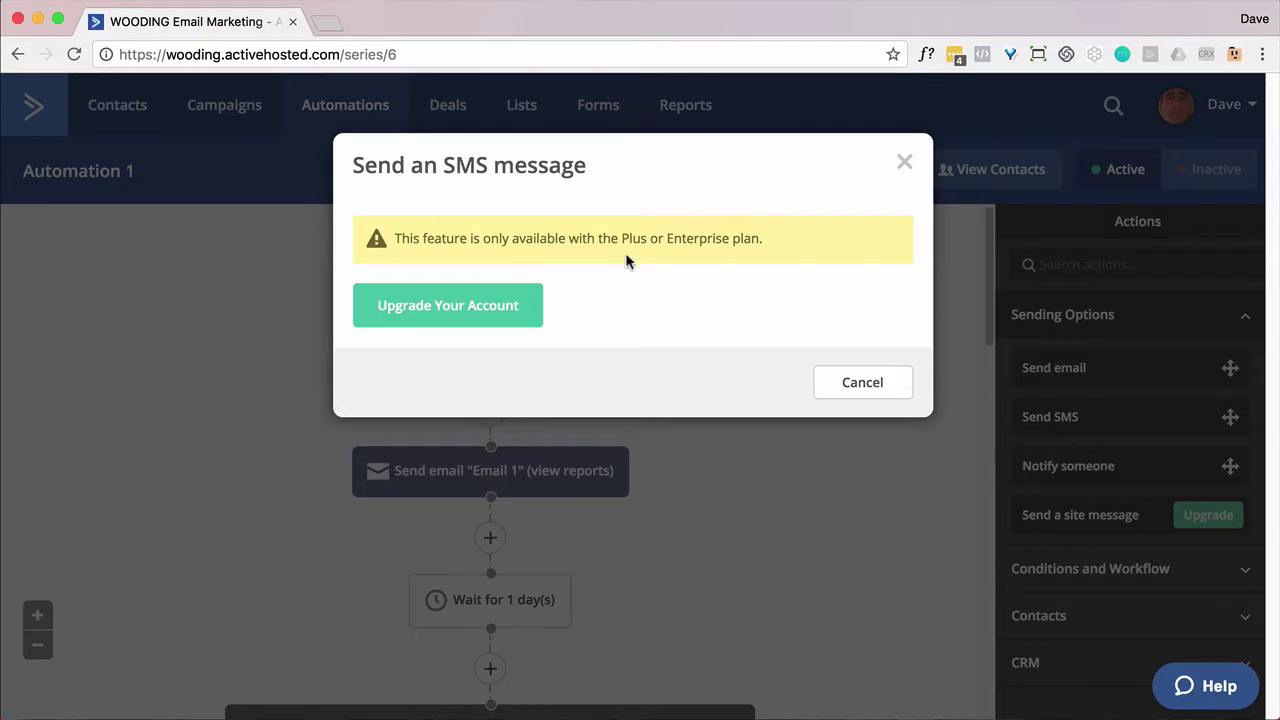
{"action": "left_click", "coordinate": [904, 162]}
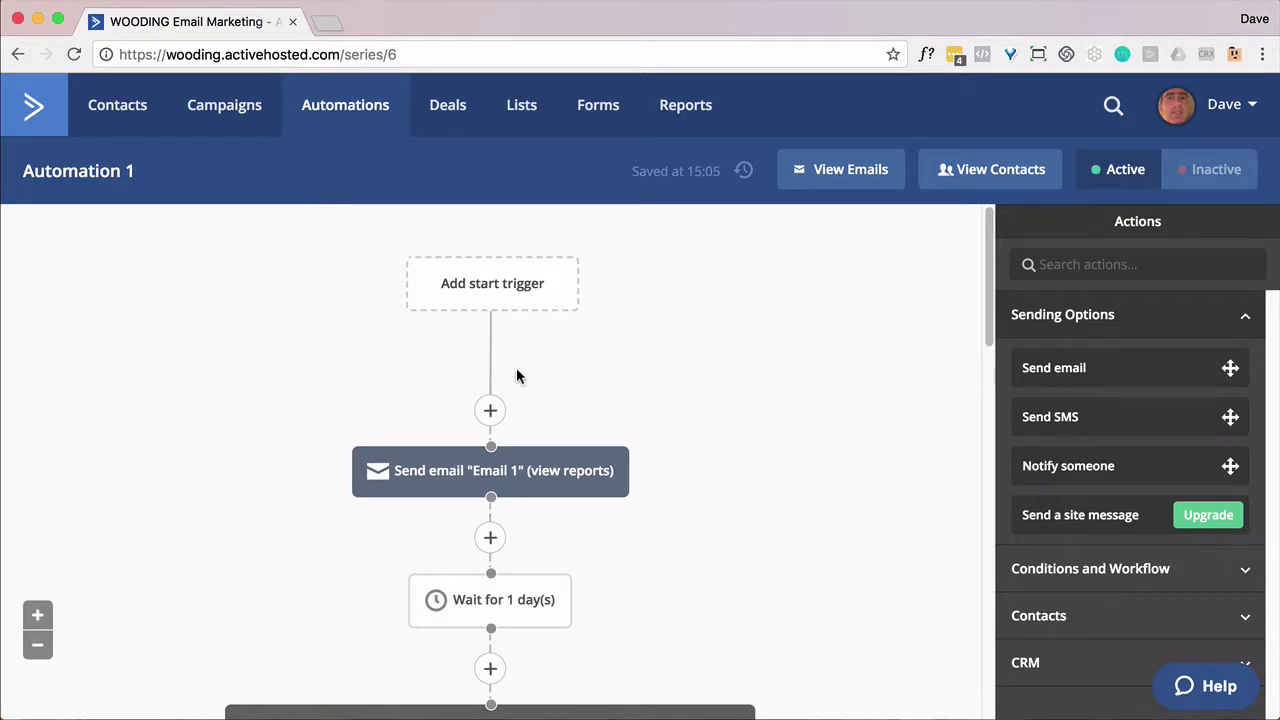
- Try to add a Notify someone action between the start trigger and the first email, and cancel its message form
{"action": "left_click", "coordinate": [492, 412]}
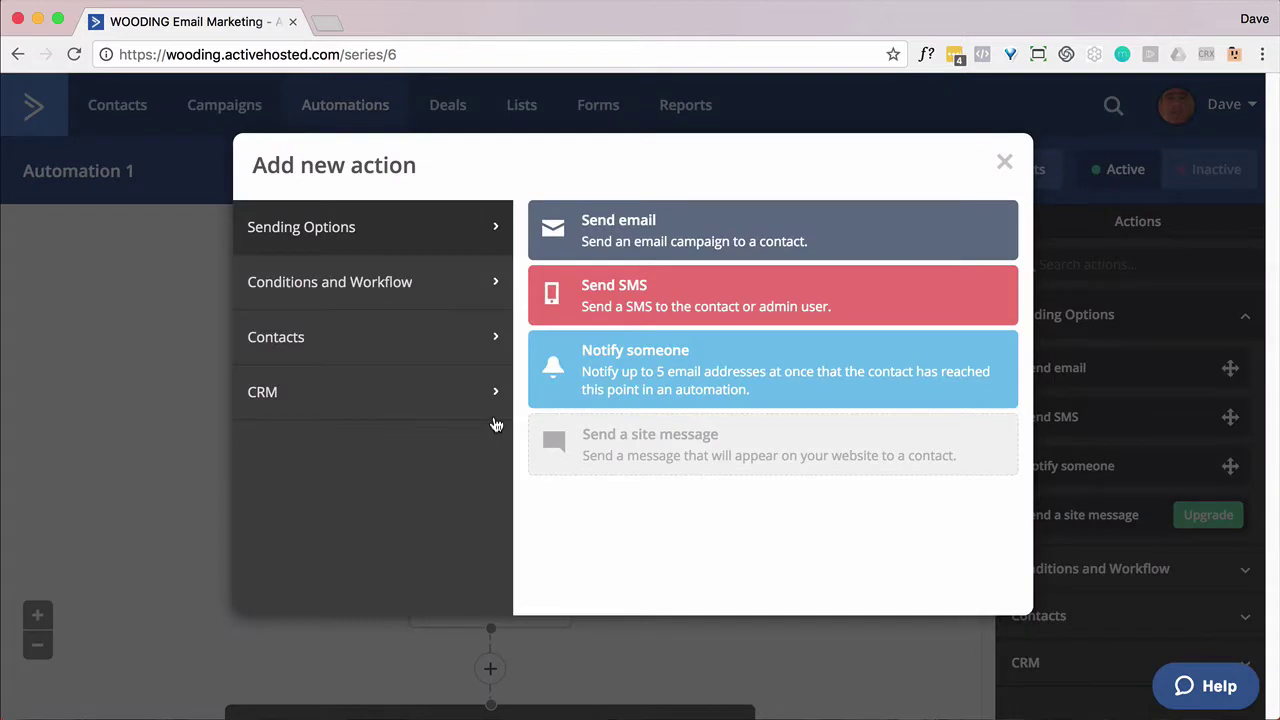
{"action": "left_click", "coordinate": [608, 387]}
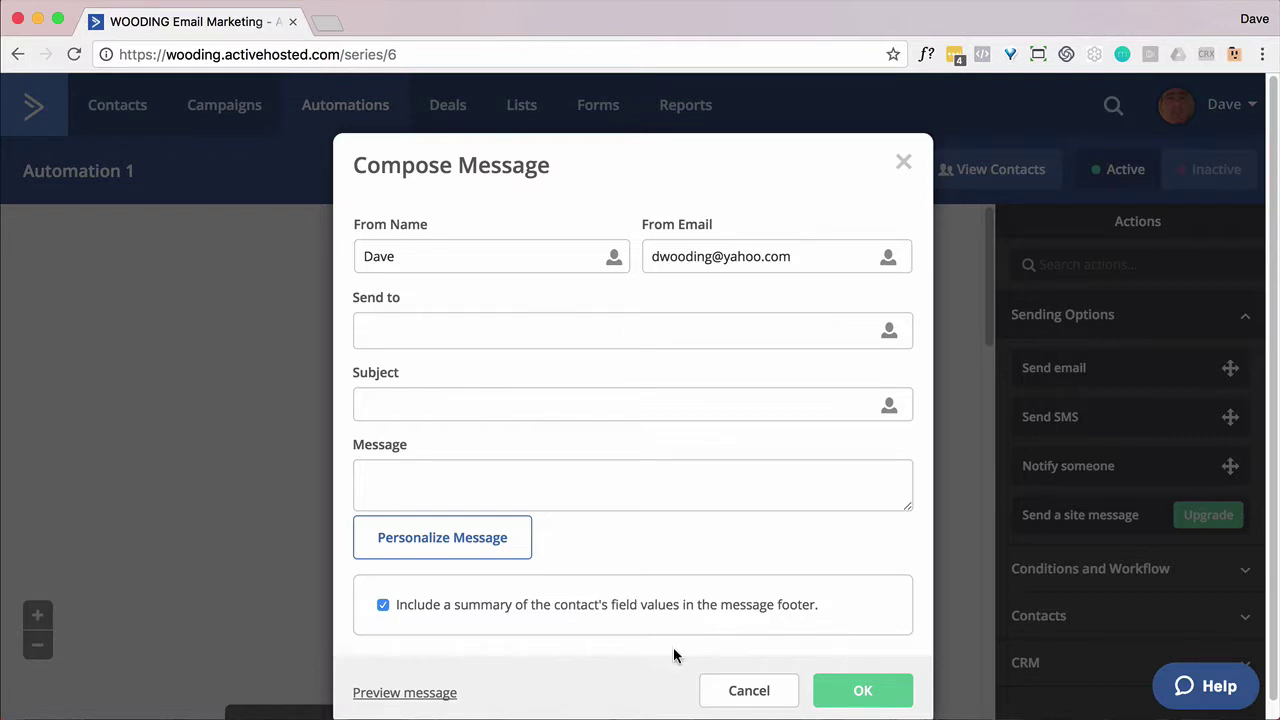
{"action": "left_click", "coordinate": [745, 689]}
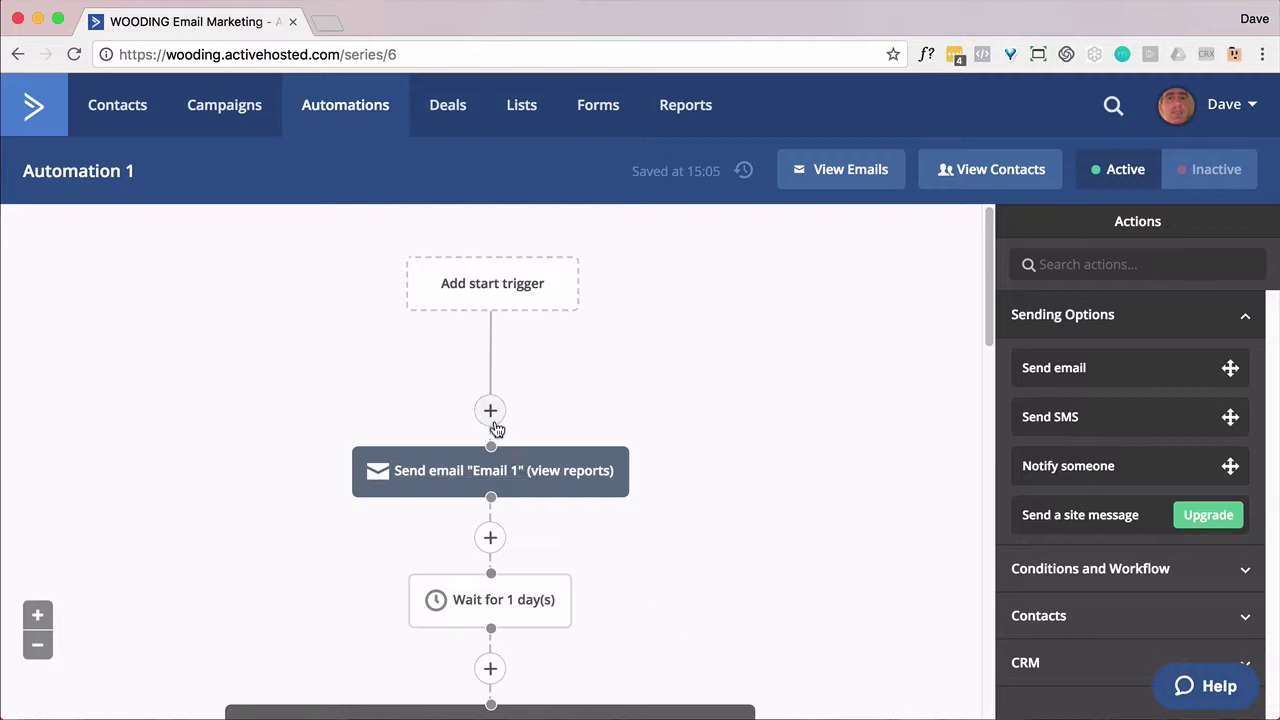
- Add a Wait action between the start trigger and the first email
{"action": "left_click", "coordinate": [494, 420]}
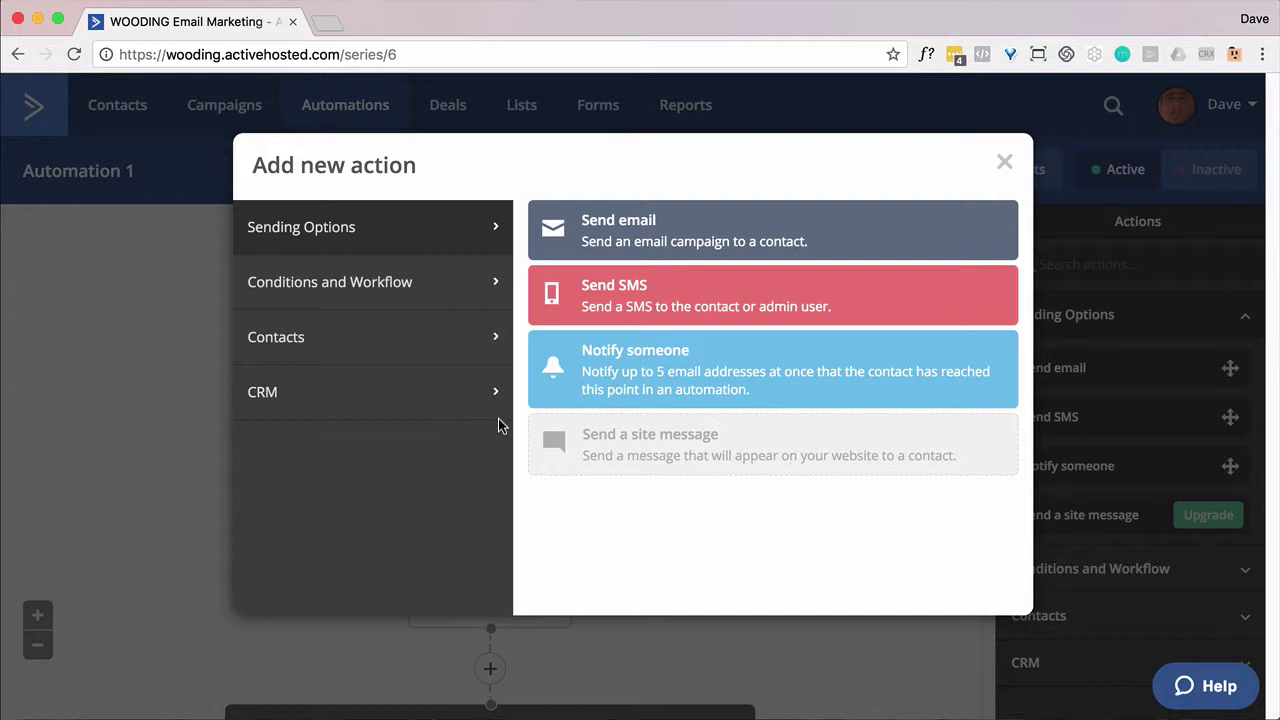
{"action": "mouse_move", "coordinate": [686, 446]}
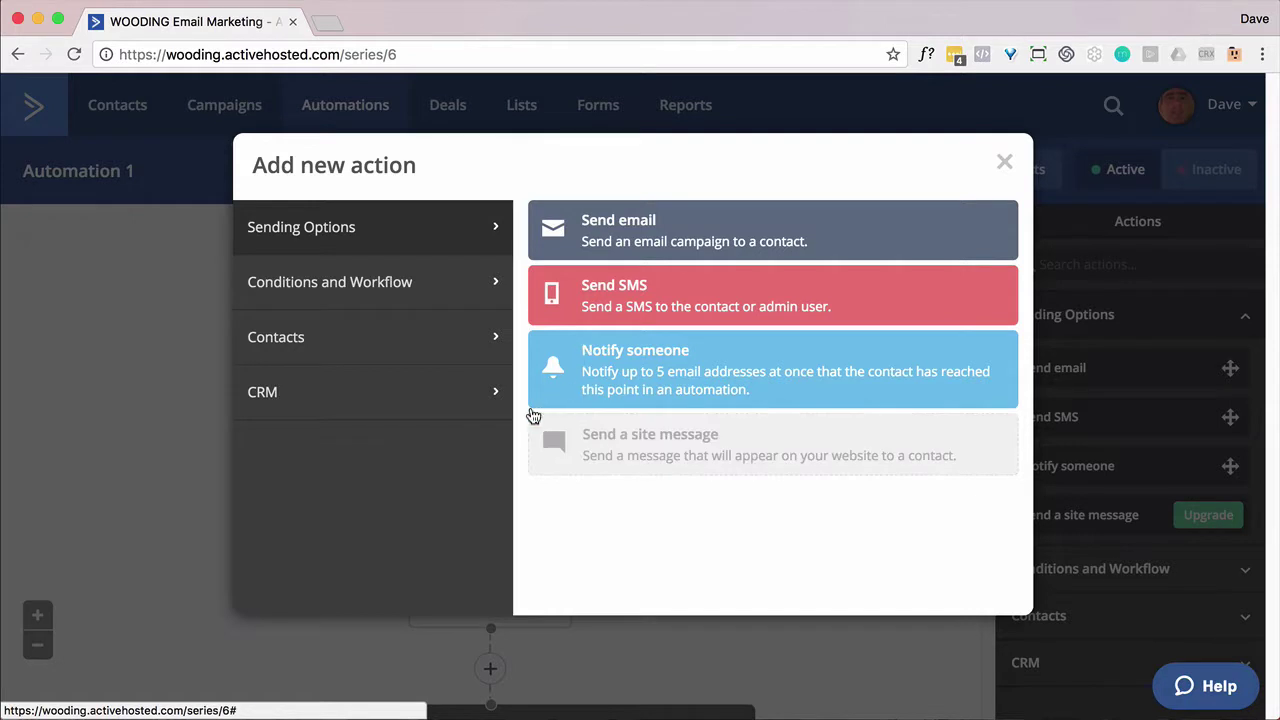
{"action": "left_click", "coordinate": [371, 292]}
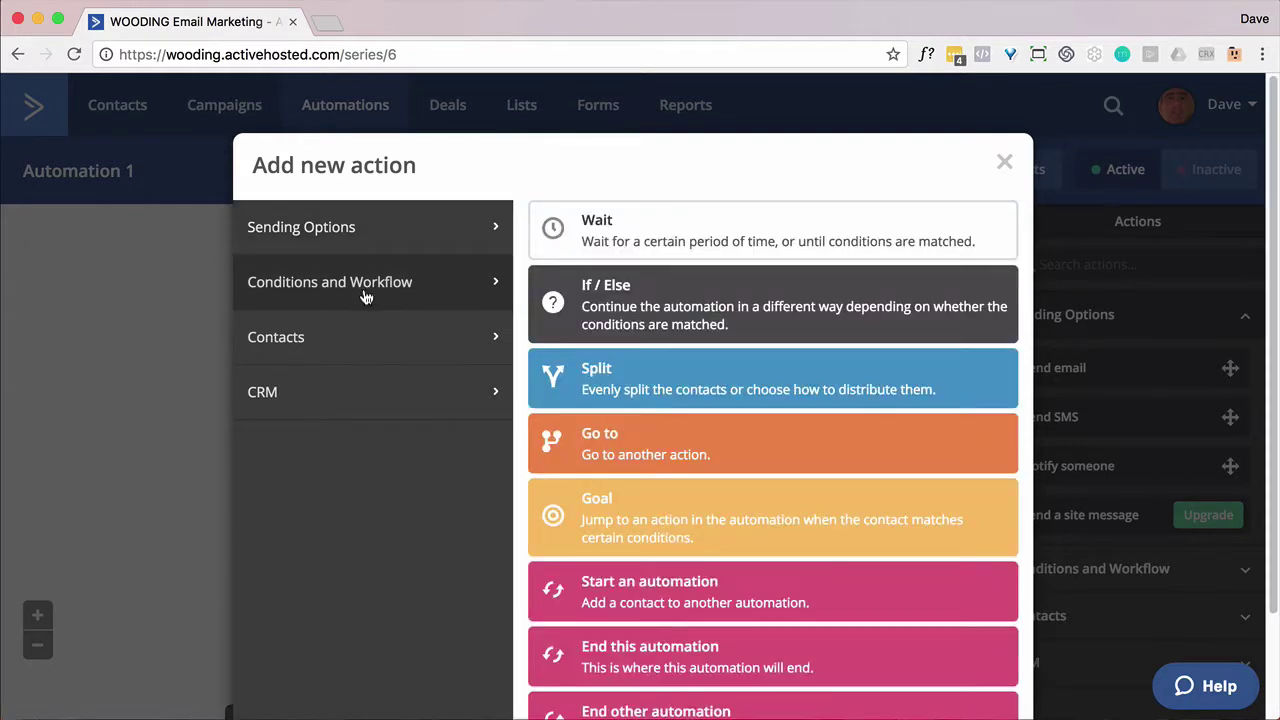
{"action": "left_click", "coordinate": [569, 229]}
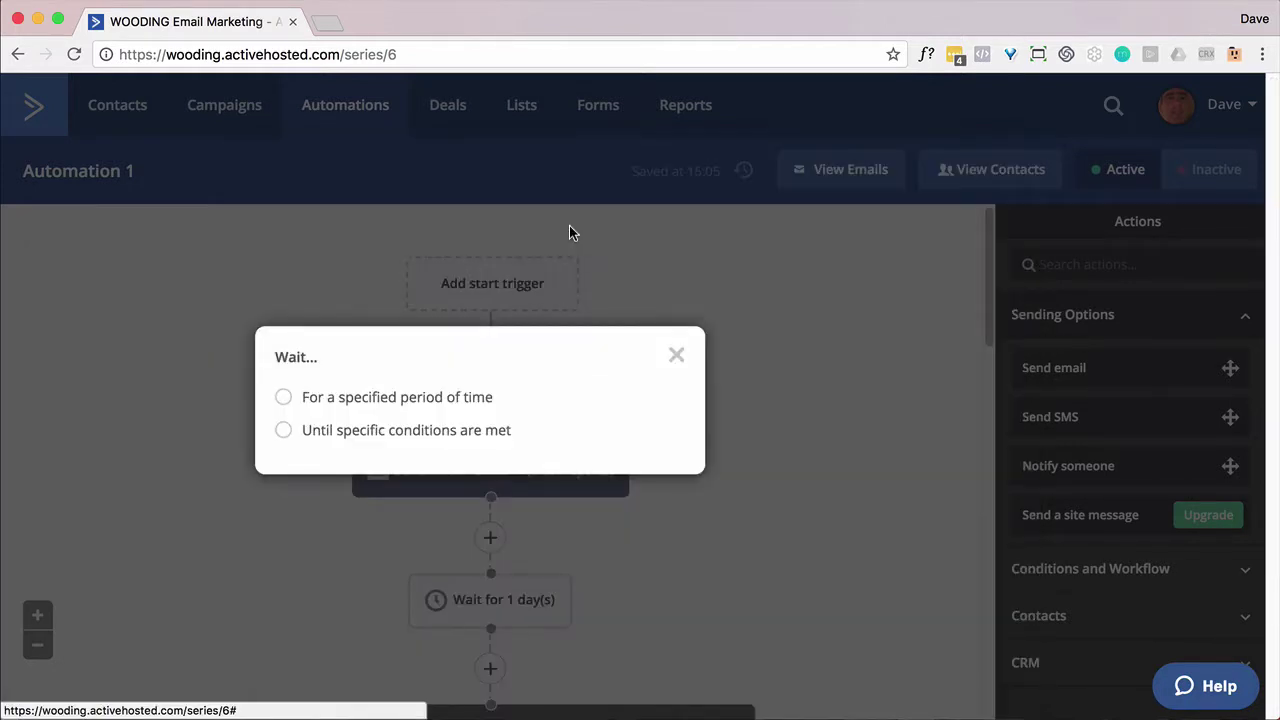
- Review the time units and the for/until choices for a specified waiting period, and return to the wait type choice
{"action": "left_click", "coordinate": [282, 397]}
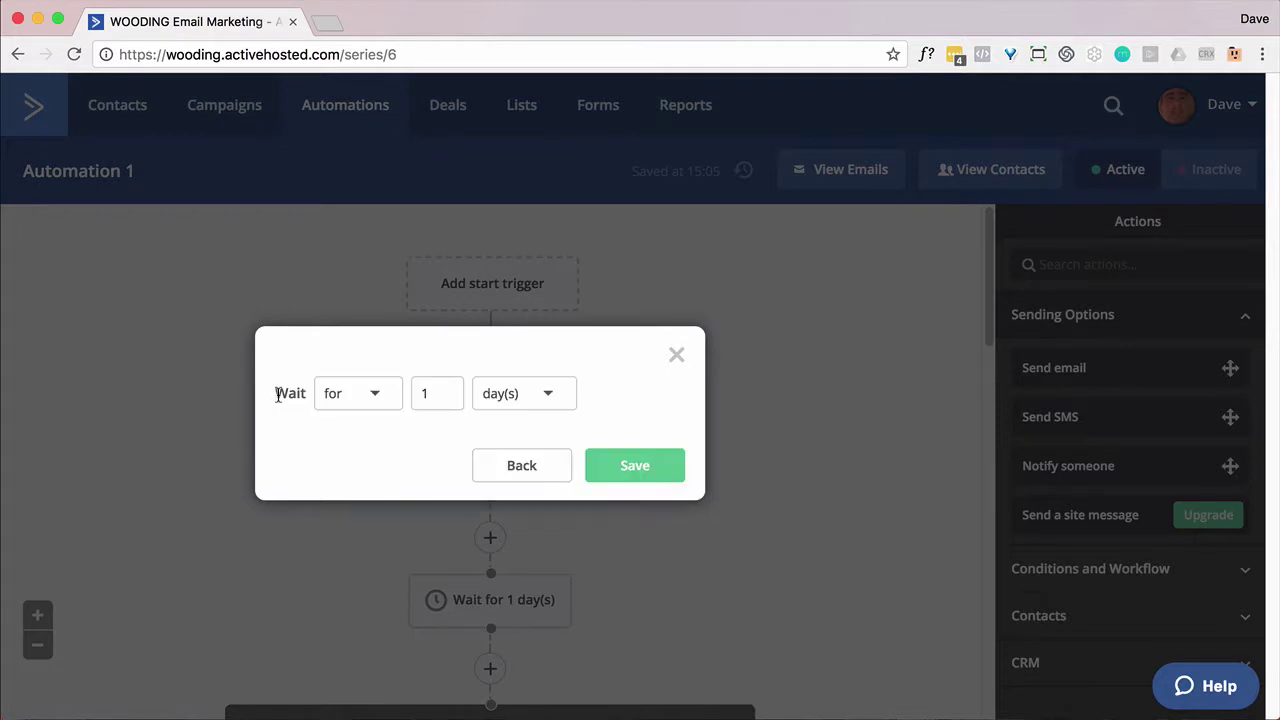
{"action": "left_click", "coordinate": [561, 398]}
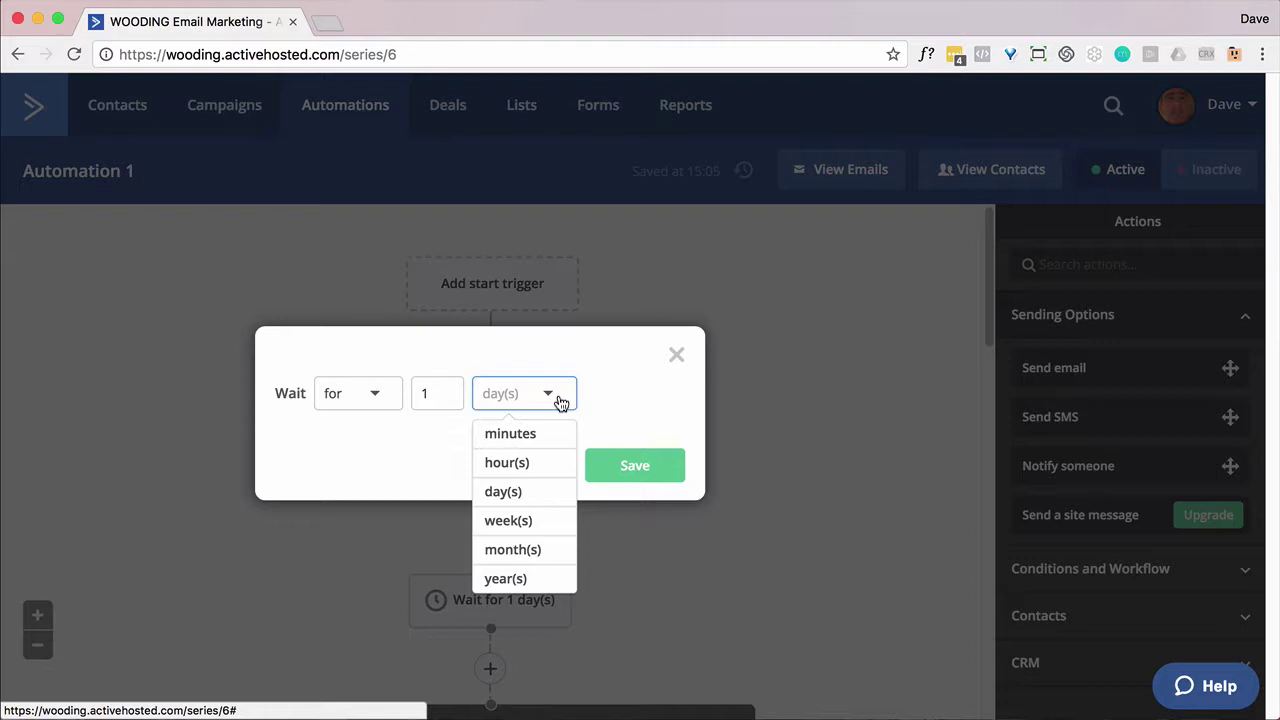
{"action": "left_click", "coordinate": [372, 404]}
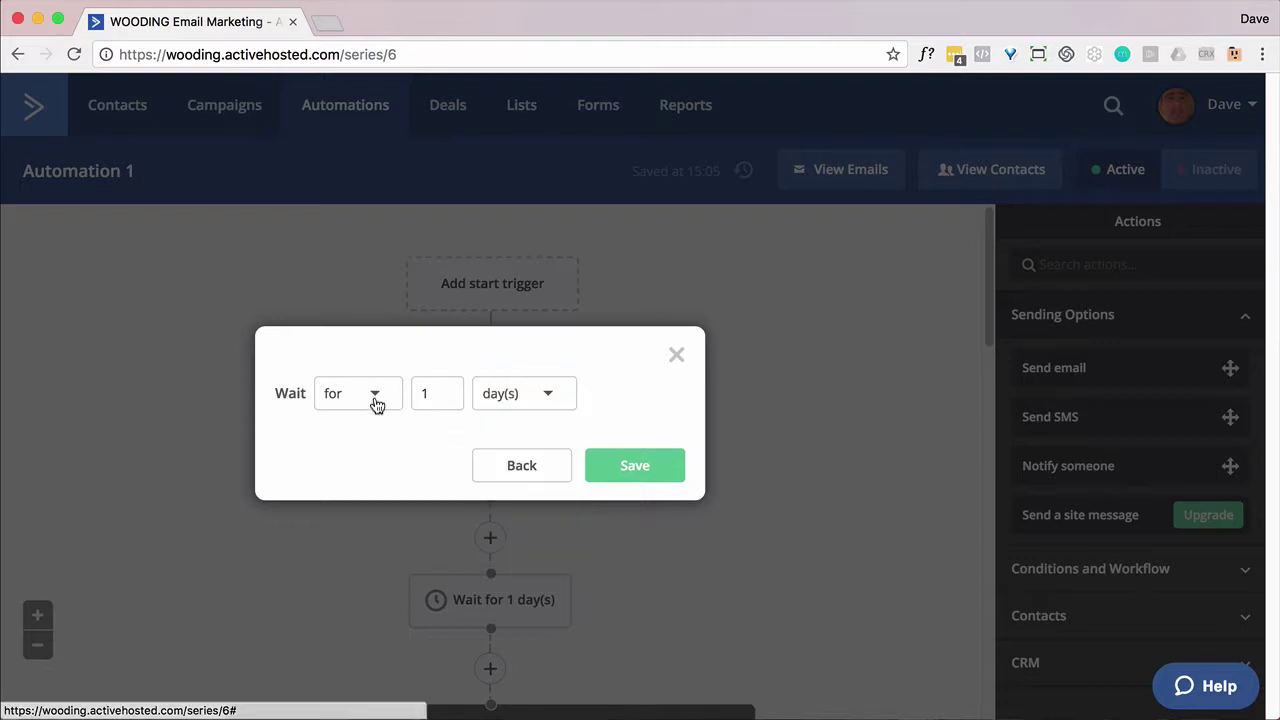
{"action": "left_click", "coordinate": [378, 397]}
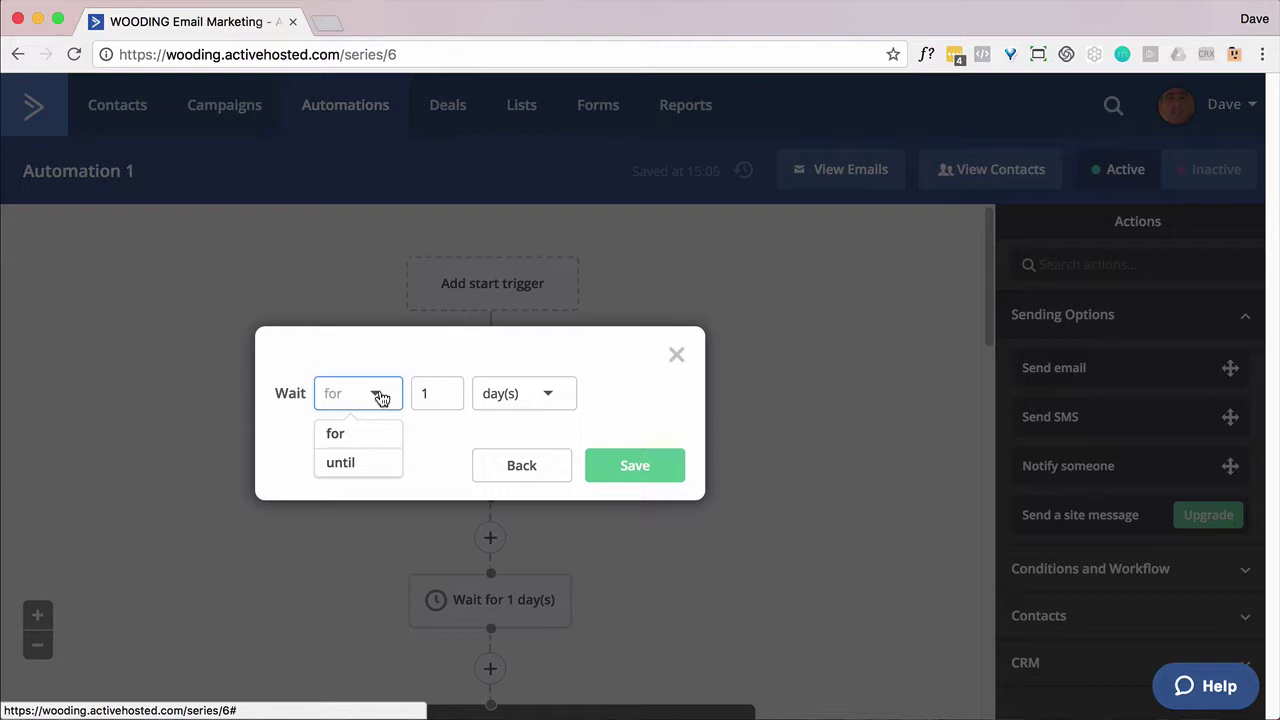
{"action": "left_click", "coordinate": [346, 436]}
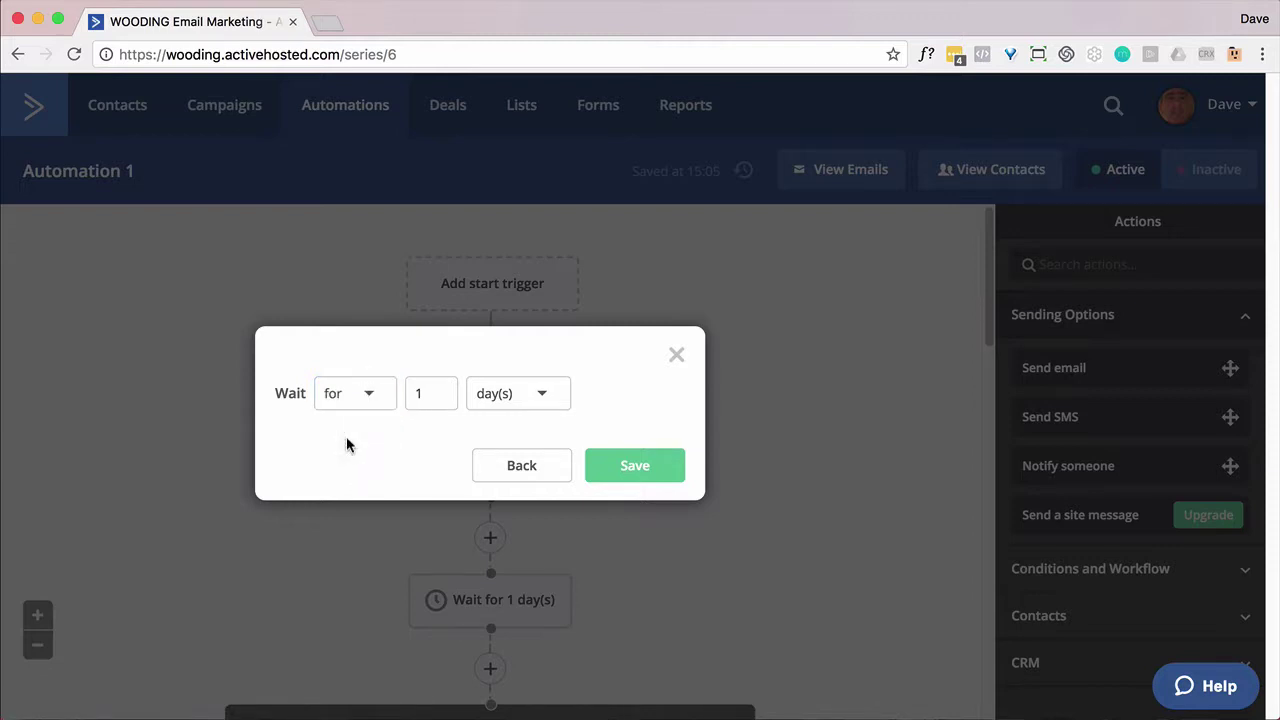
{"action": "left_click", "coordinate": [537, 476]}
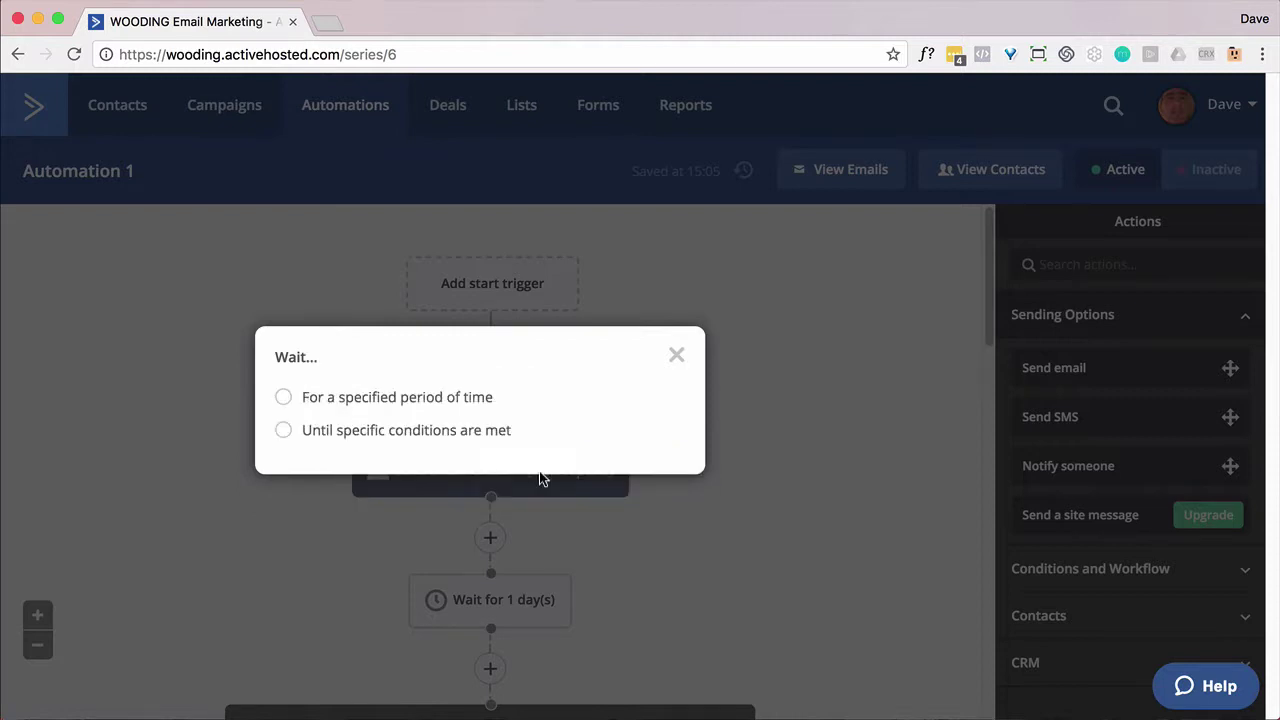
- Make the Wait action hold until specific conditions are met, with the condition Tag Exists Micron
{"action": "left_click", "coordinate": [310, 431]}
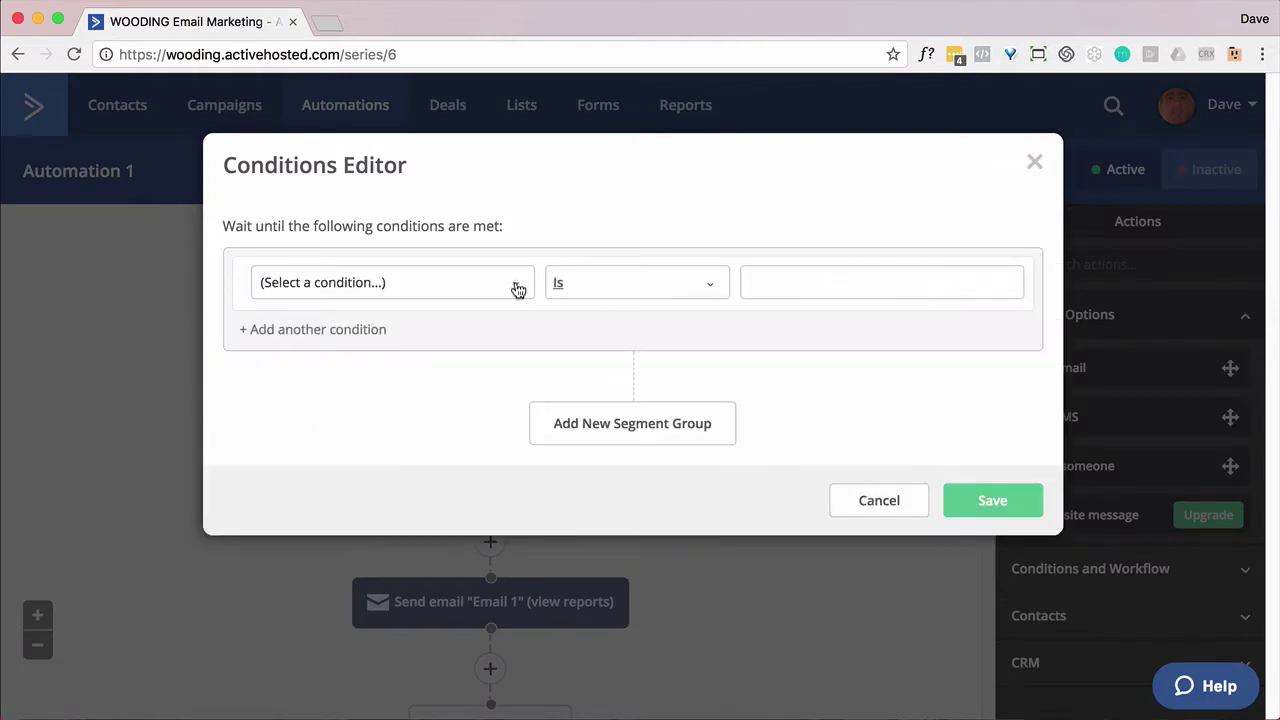
{"action": "left_click", "coordinate": [516, 285]}
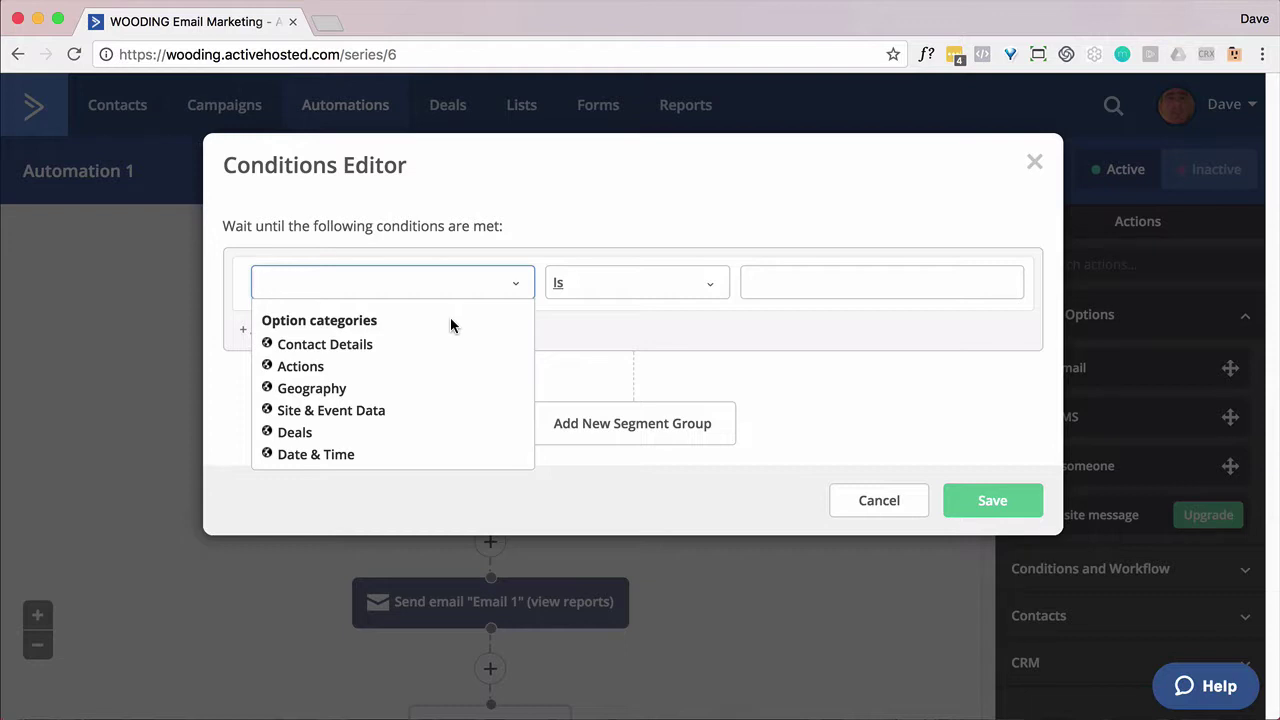
{"action": "left_click", "coordinate": [366, 344]}
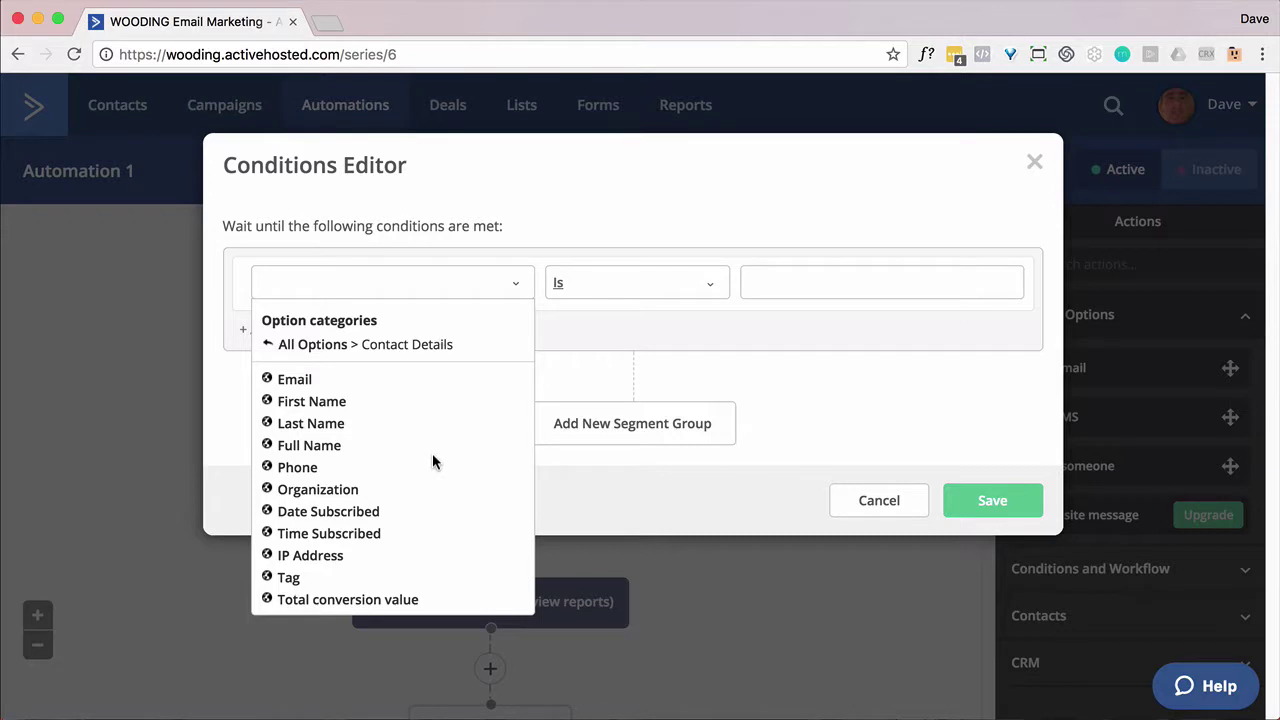
{"action": "left_click", "coordinate": [288, 578]}
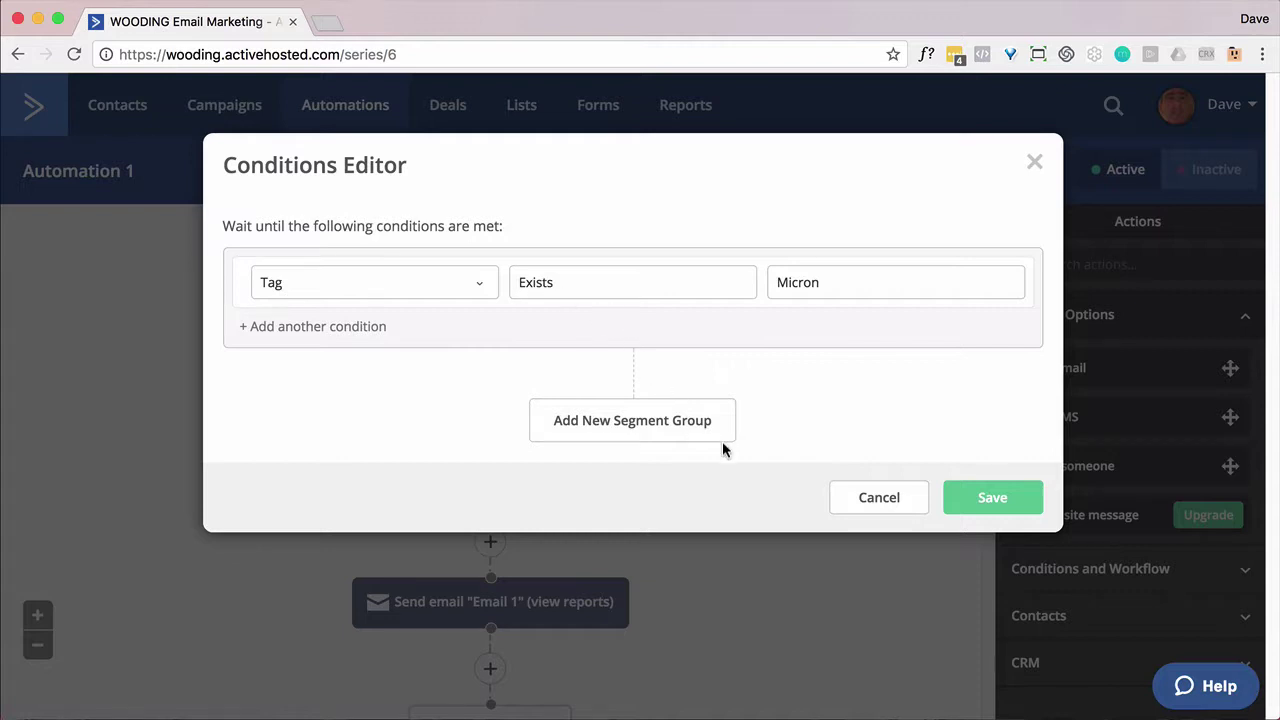
- Add a second wait condition joined by Or: Has been sent, Any campaign
{"action": "left_click", "coordinate": [265, 330]}
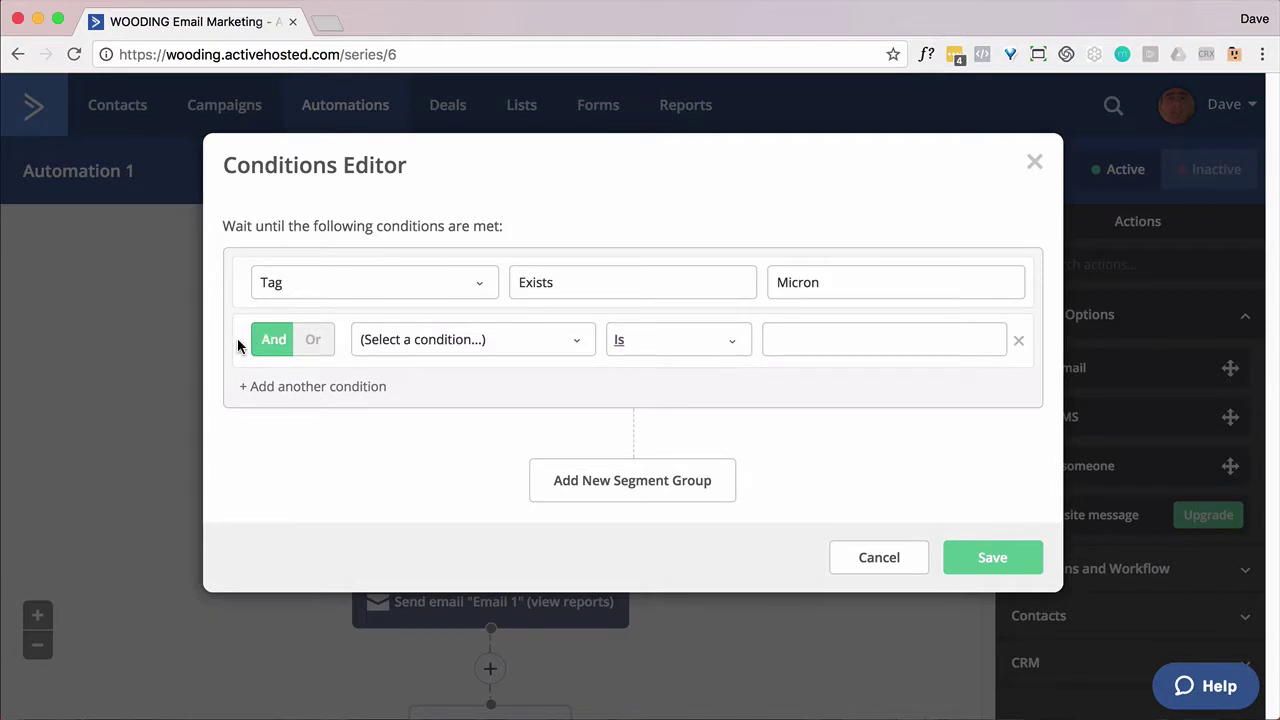
{"action": "left_click", "coordinate": [309, 346]}
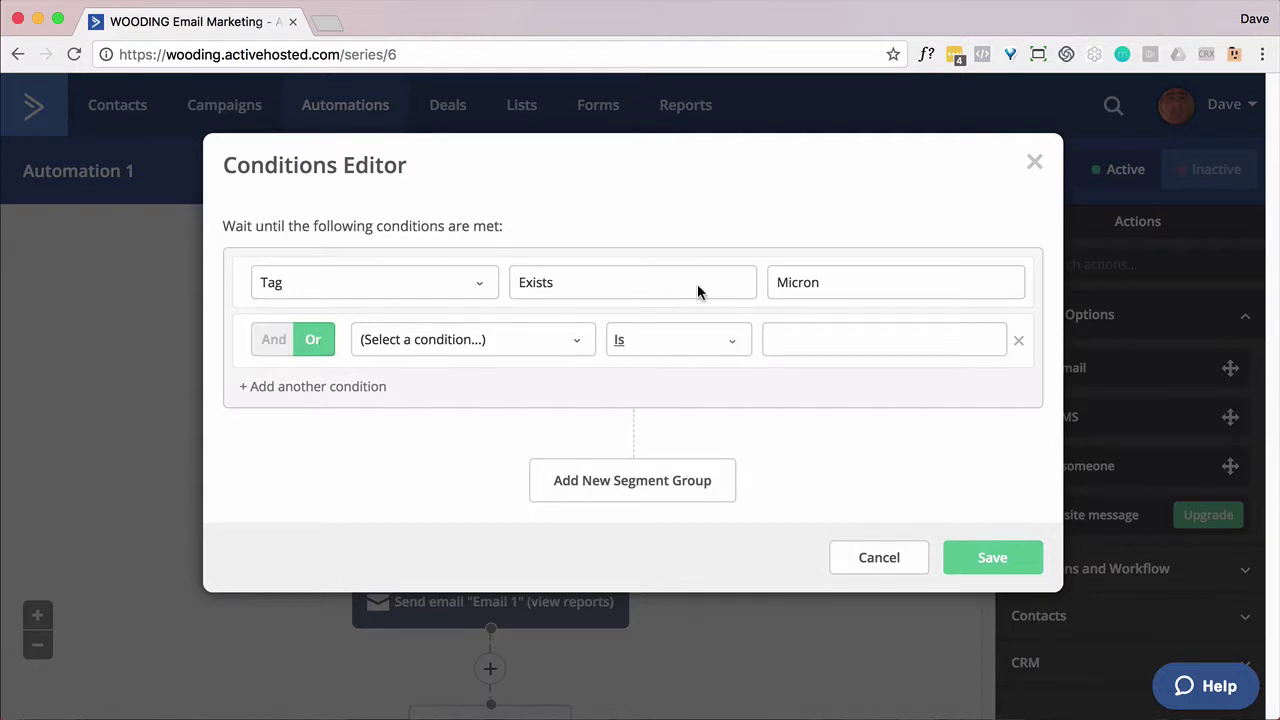
{"action": "left_click", "coordinate": [580, 344]}
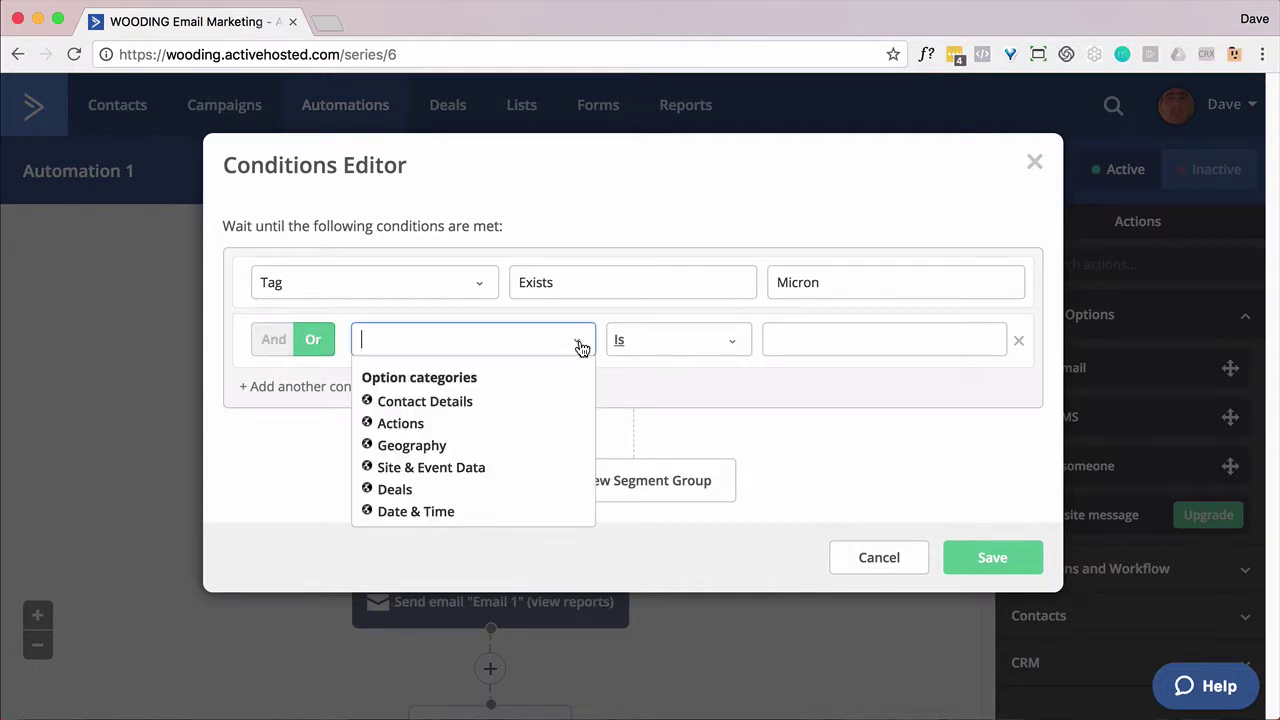
{"action": "left_click", "coordinate": [390, 421]}
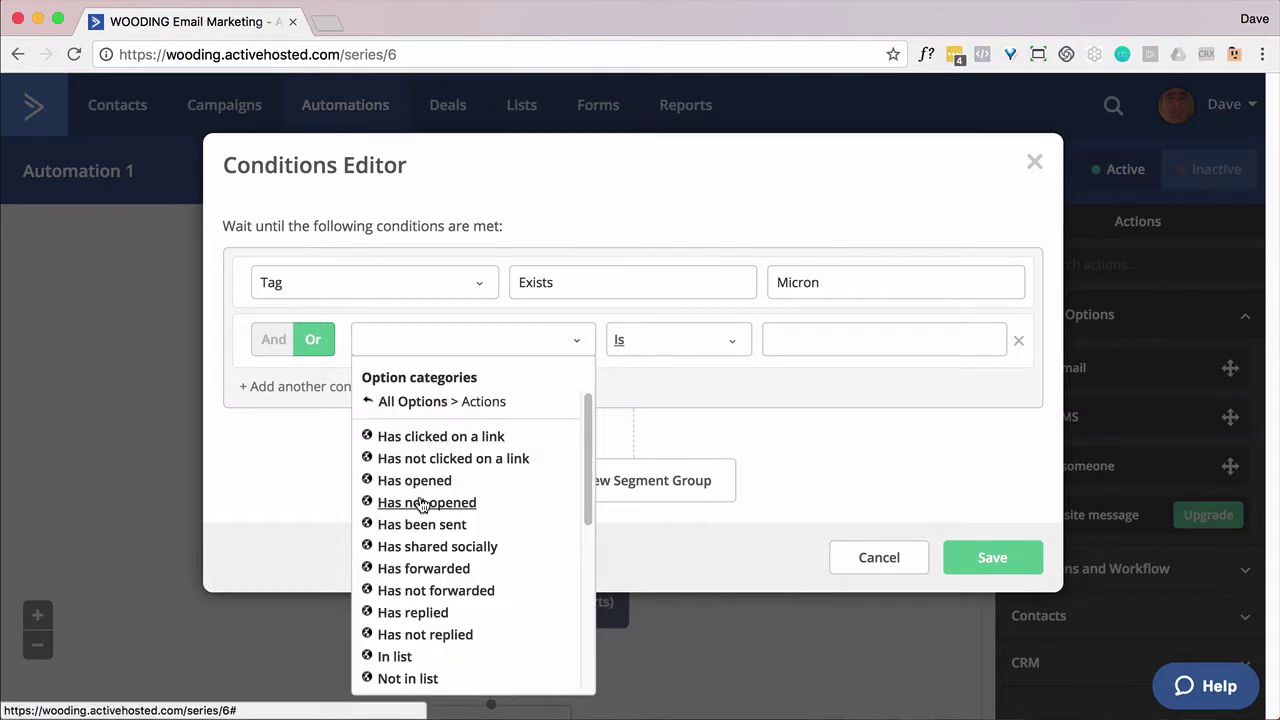
{"action": "left_click", "coordinate": [443, 527]}
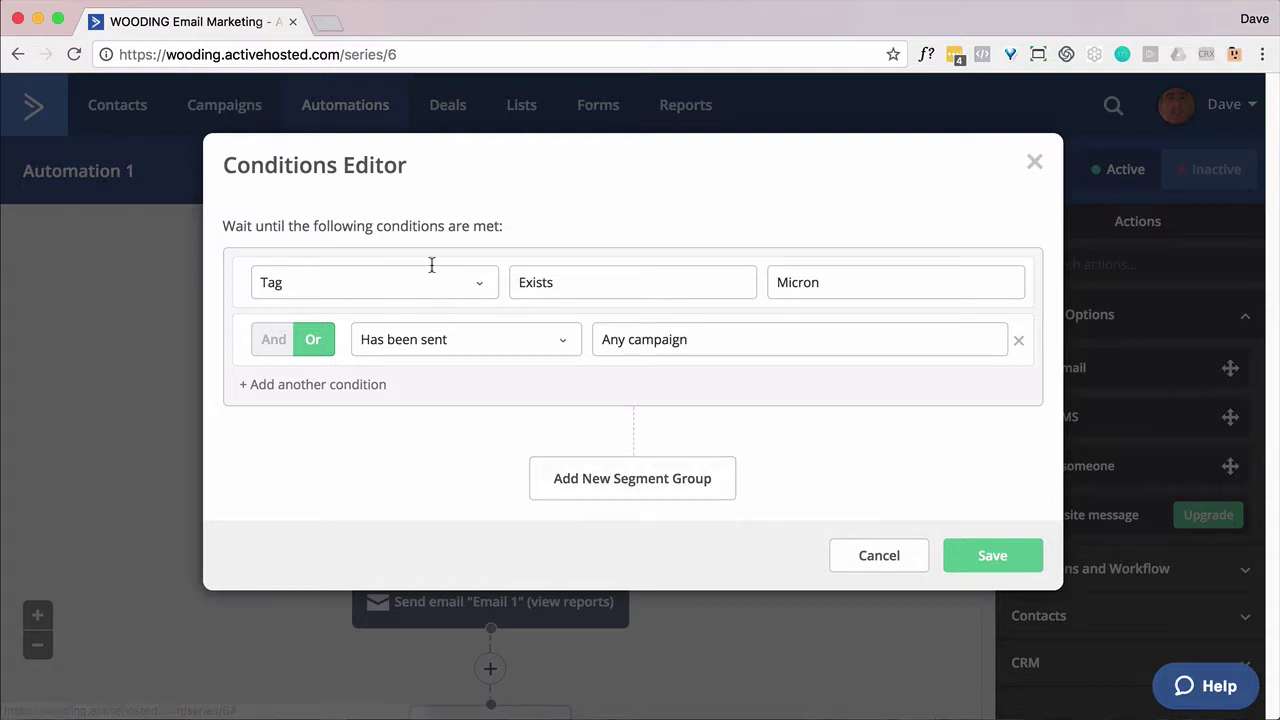
- Add a new segment group to the wait conditions and join it to the first group with And
{"action": "left_click", "coordinate": [627, 476]}
{"action": "left_click", "coordinate": [652, 466]}
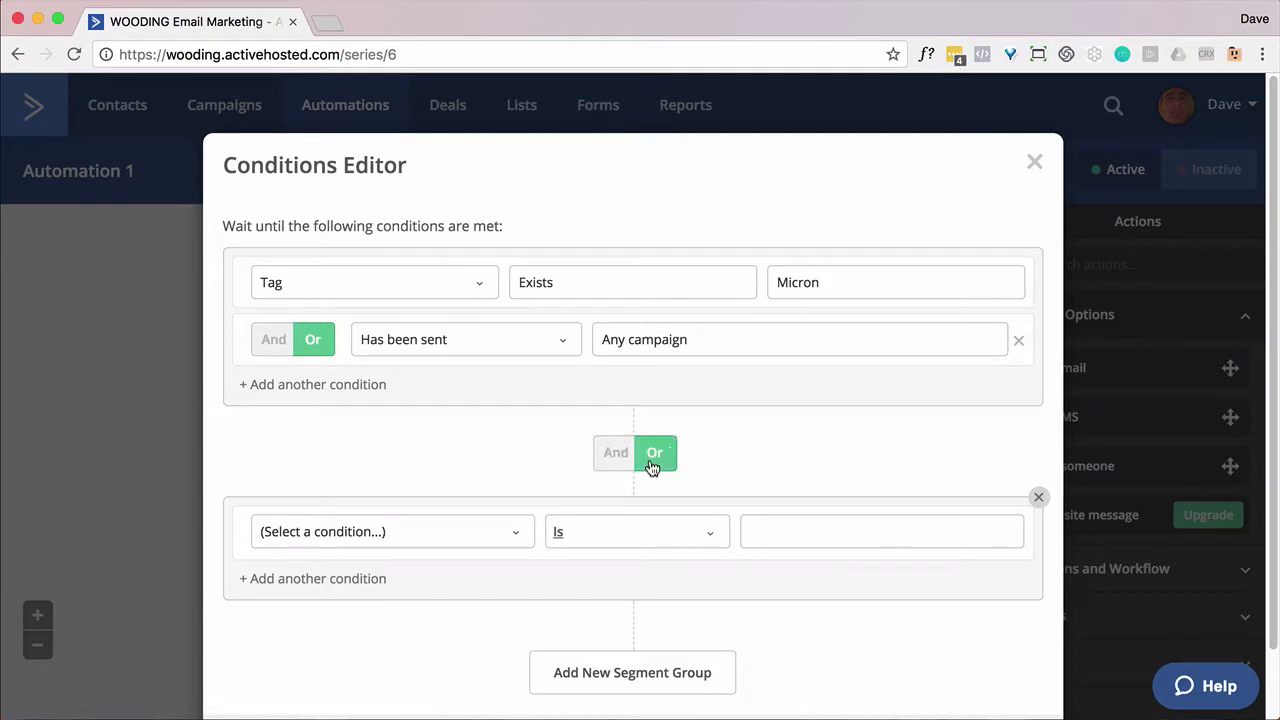
{"action": "left_click", "coordinate": [613, 460]}
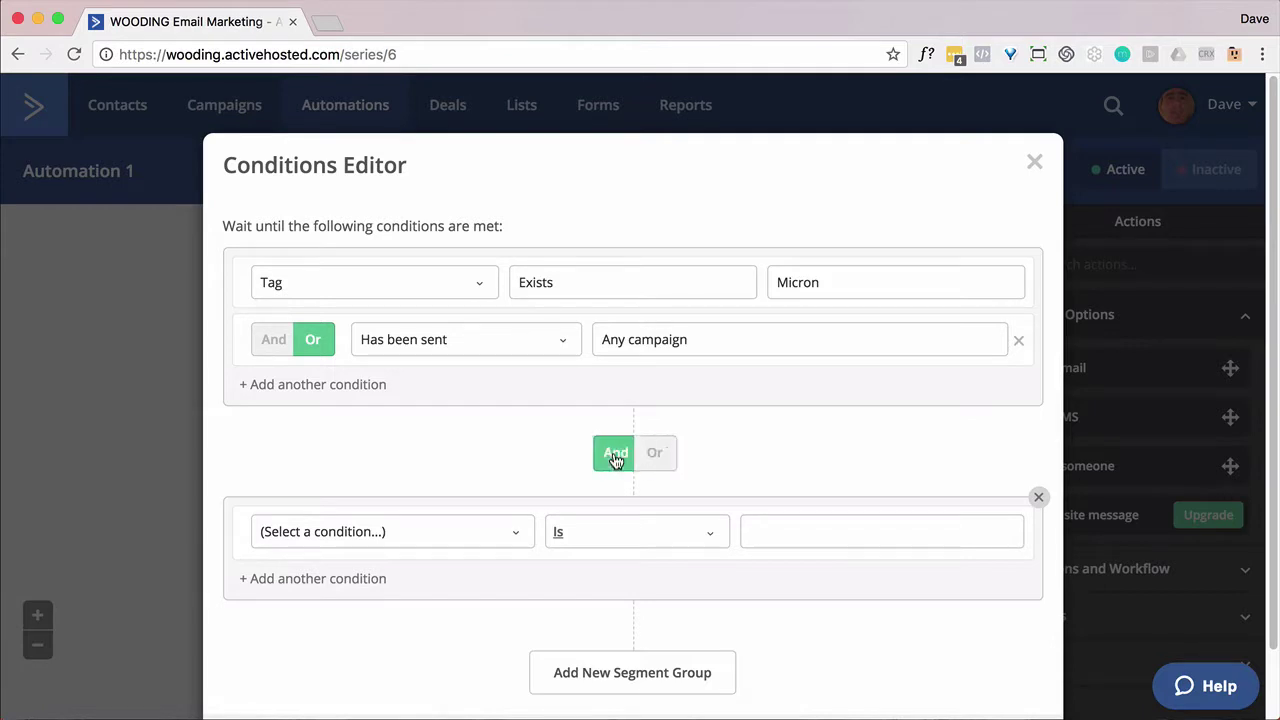
- Examine the condition categories for the new segment group, reading through the Actions conditions, and return to all option categories
{"action": "left_click", "coordinate": [514, 540]}
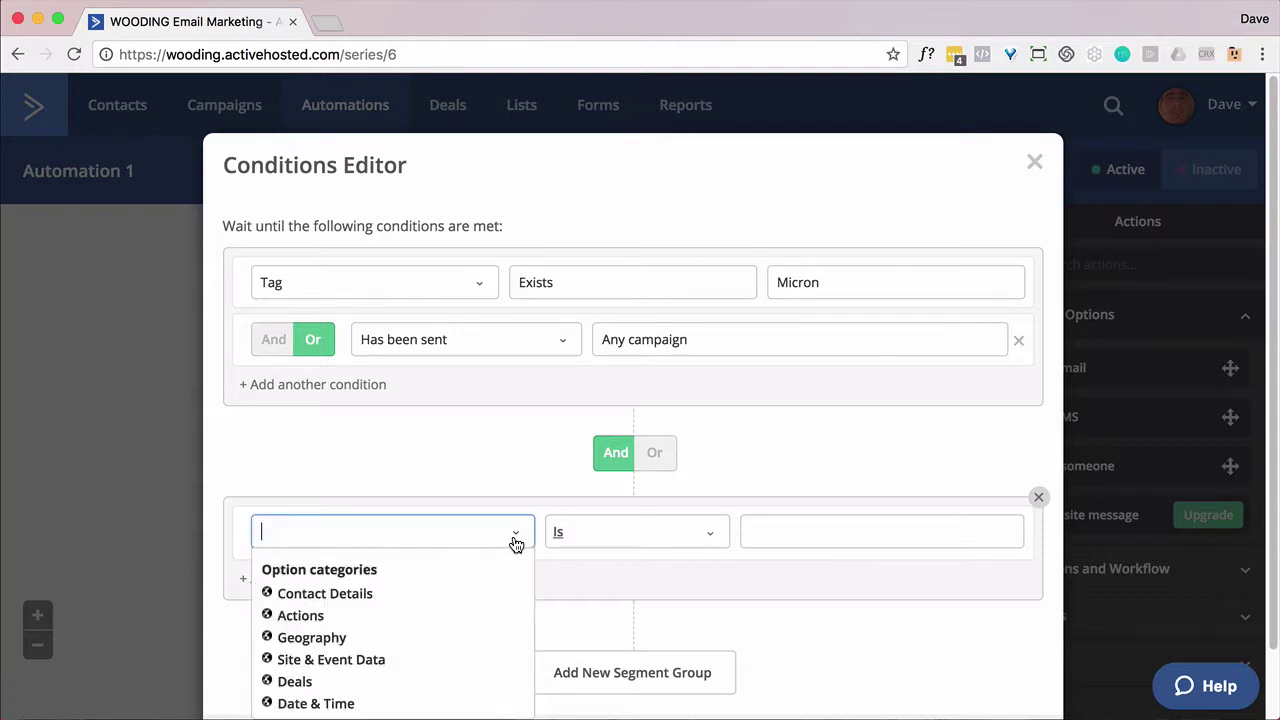
{"action": "scroll", "coordinate": [530, 530], "scroll_direction": "down", "scroll_amount": 2}
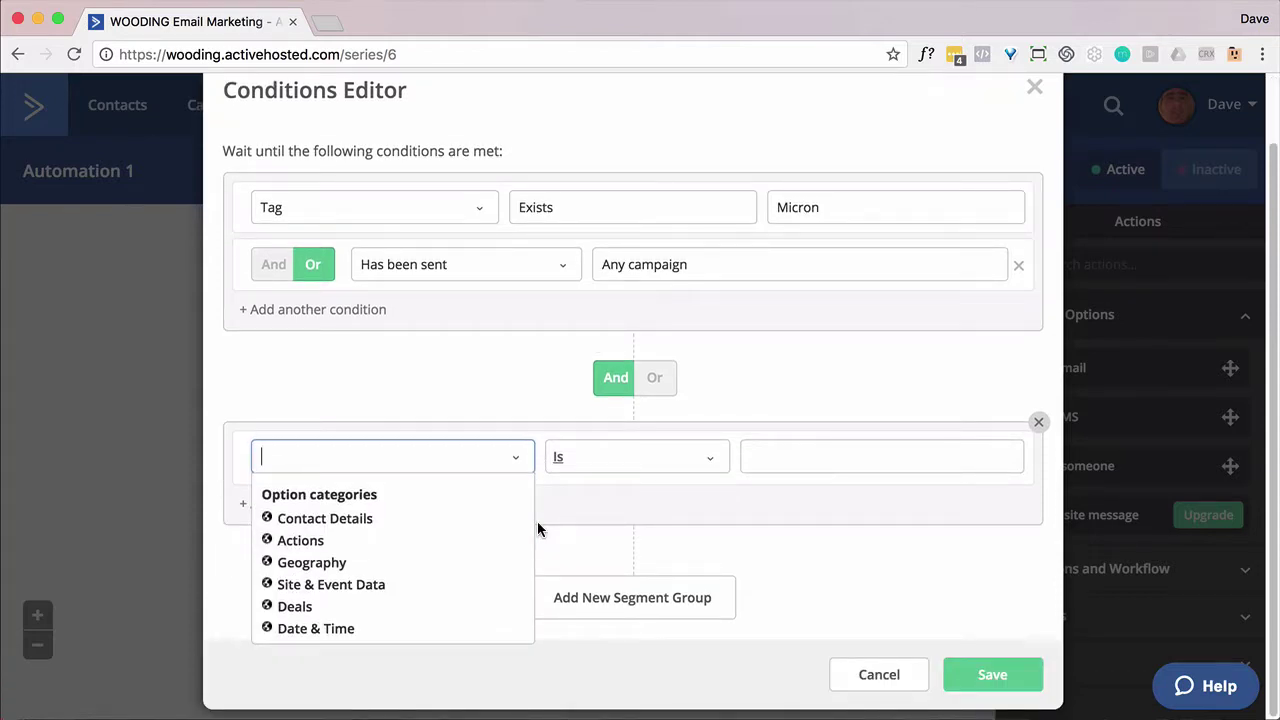
{"action": "scroll", "coordinate": [537, 521], "scroll_direction": "up", "scroll_amount": 1}
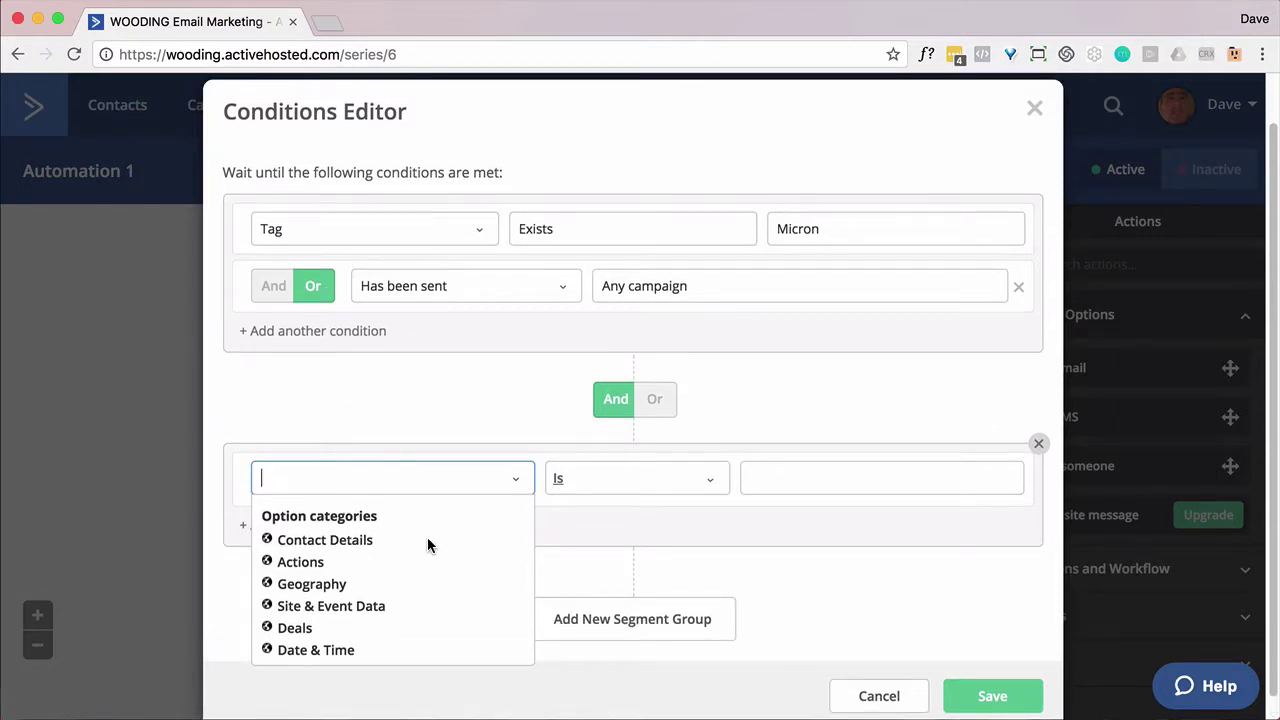
{"action": "scroll", "coordinate": [428, 545], "scroll_direction": "down", "scroll_amount": 1}
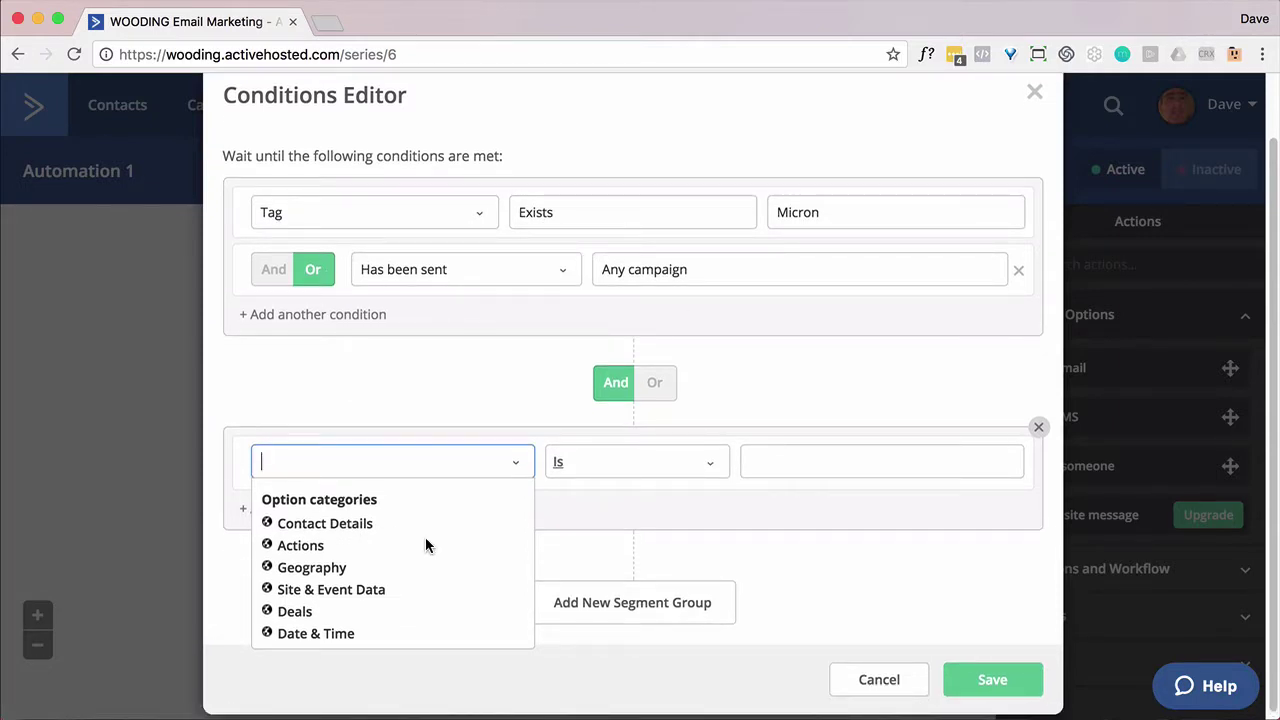
{"action": "scroll", "coordinate": [425, 538], "scroll_direction": "down", "scroll_amount": 1}
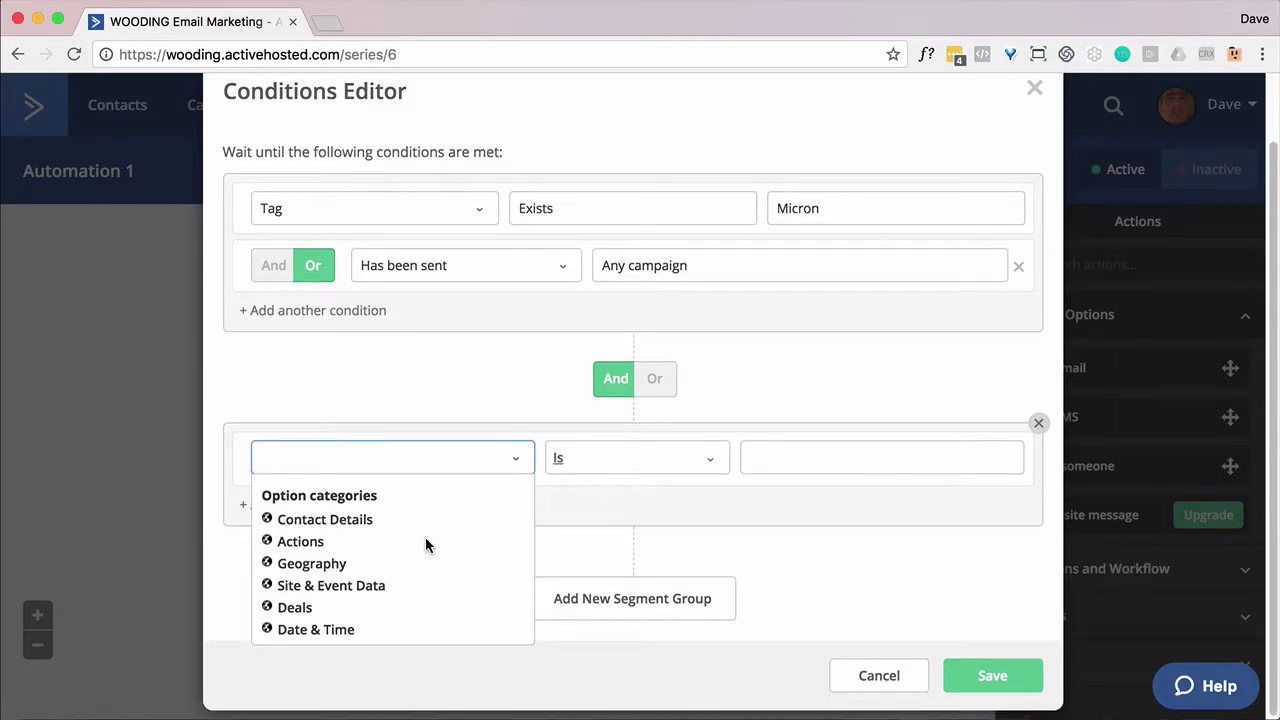
{"action": "left_click", "coordinate": [270, 541]}
{"action": "scroll", "coordinate": [440, 538], "scroll_direction": "up", "scroll_amount": 1}
{"action": "scroll", "coordinate": [477, 543], "scroll_direction": "down", "scroll_amount": 2}
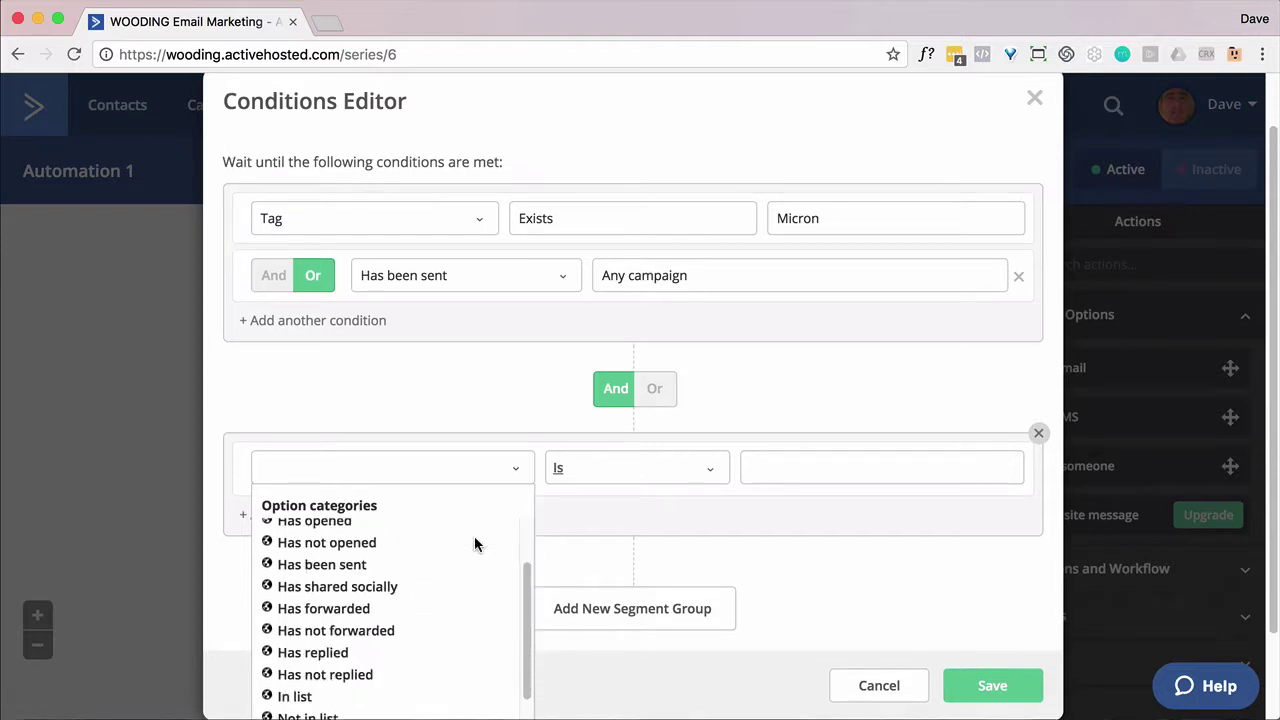
{"action": "scroll", "coordinate": [477, 543], "scroll_direction": "up", "scroll_amount": 1}
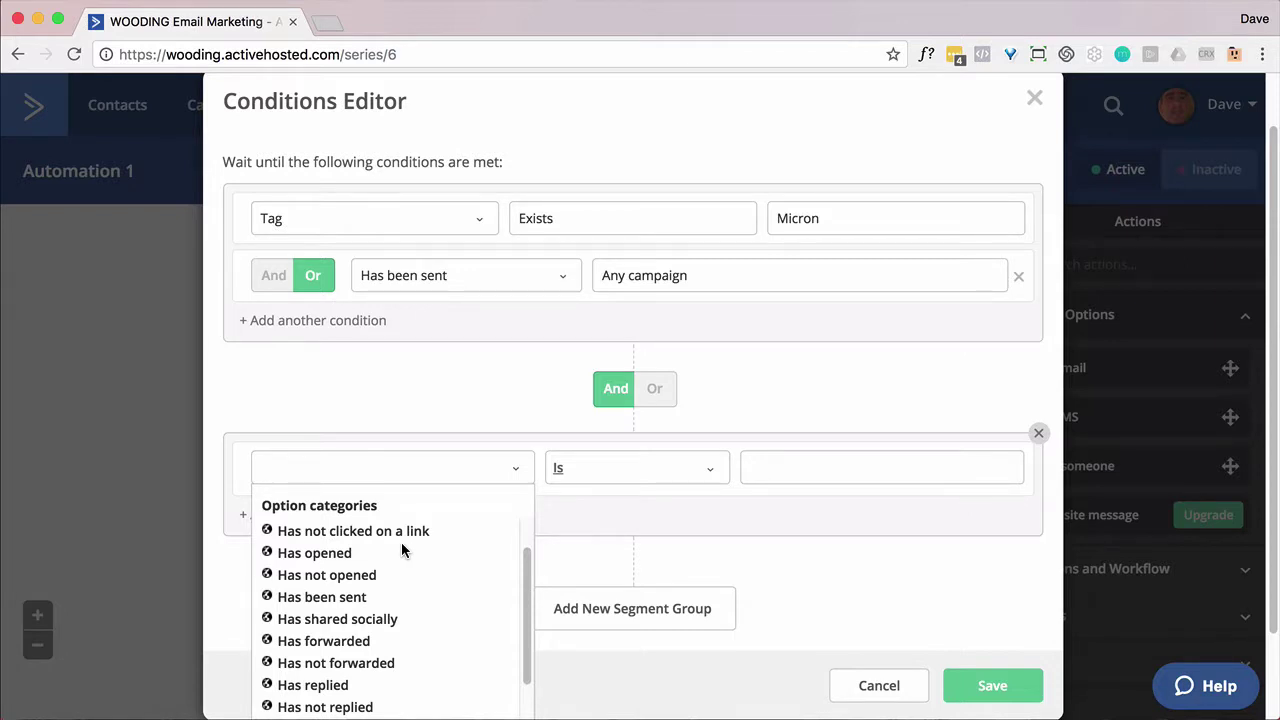
{"action": "scroll", "coordinate": [403, 549], "scroll_direction": "down", "scroll_amount": 3}
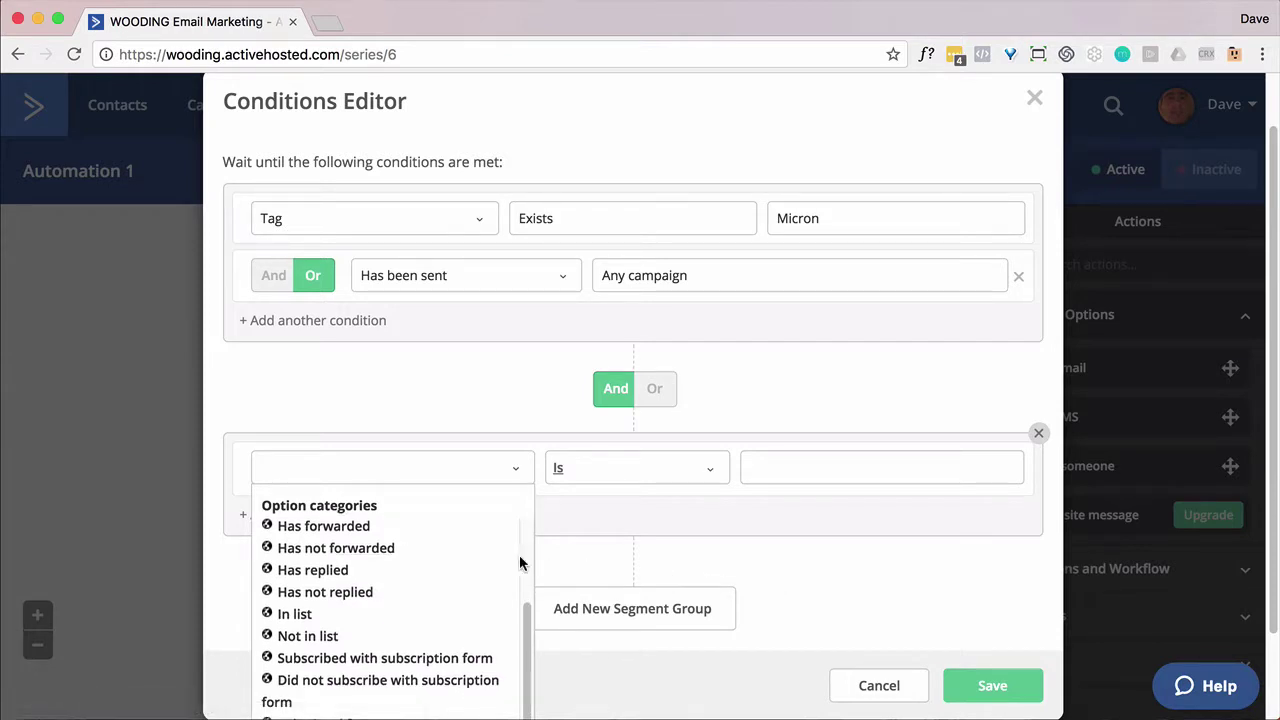
{"action": "scroll", "coordinate": [367, 532], "scroll_direction": "up", "scroll_amount": 5}
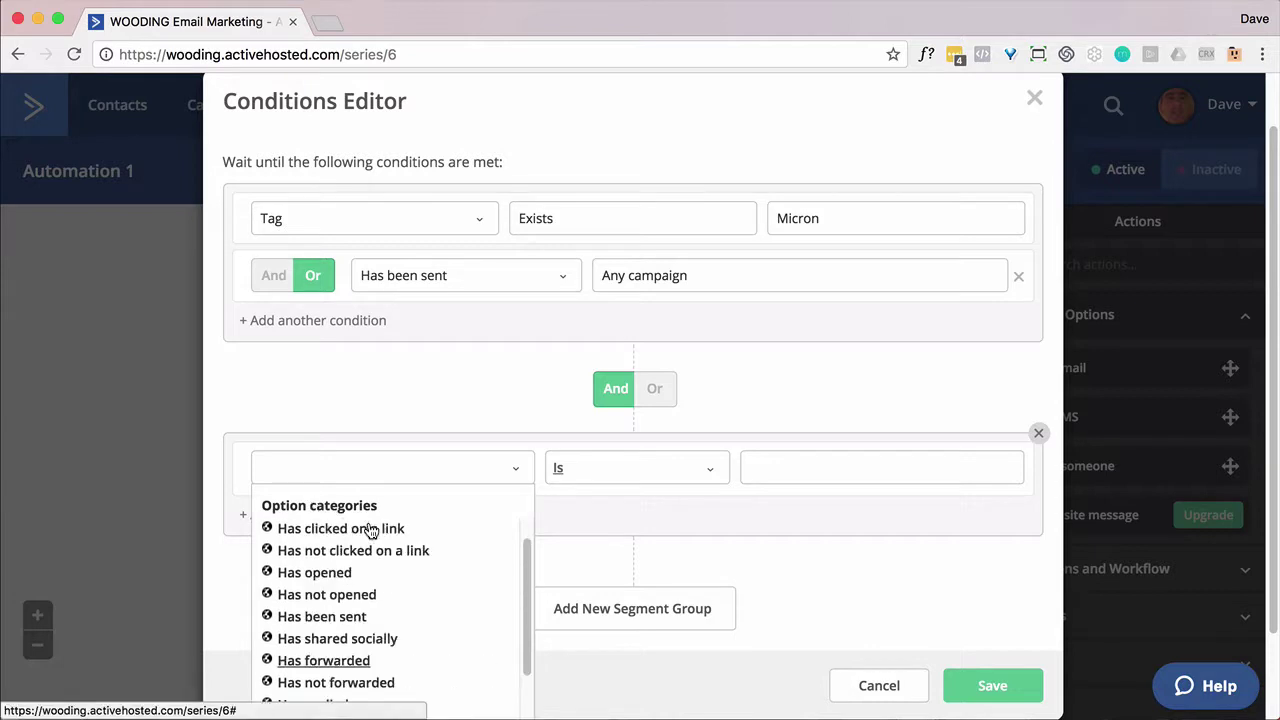
{"action": "left_click", "coordinate": [320, 596]}
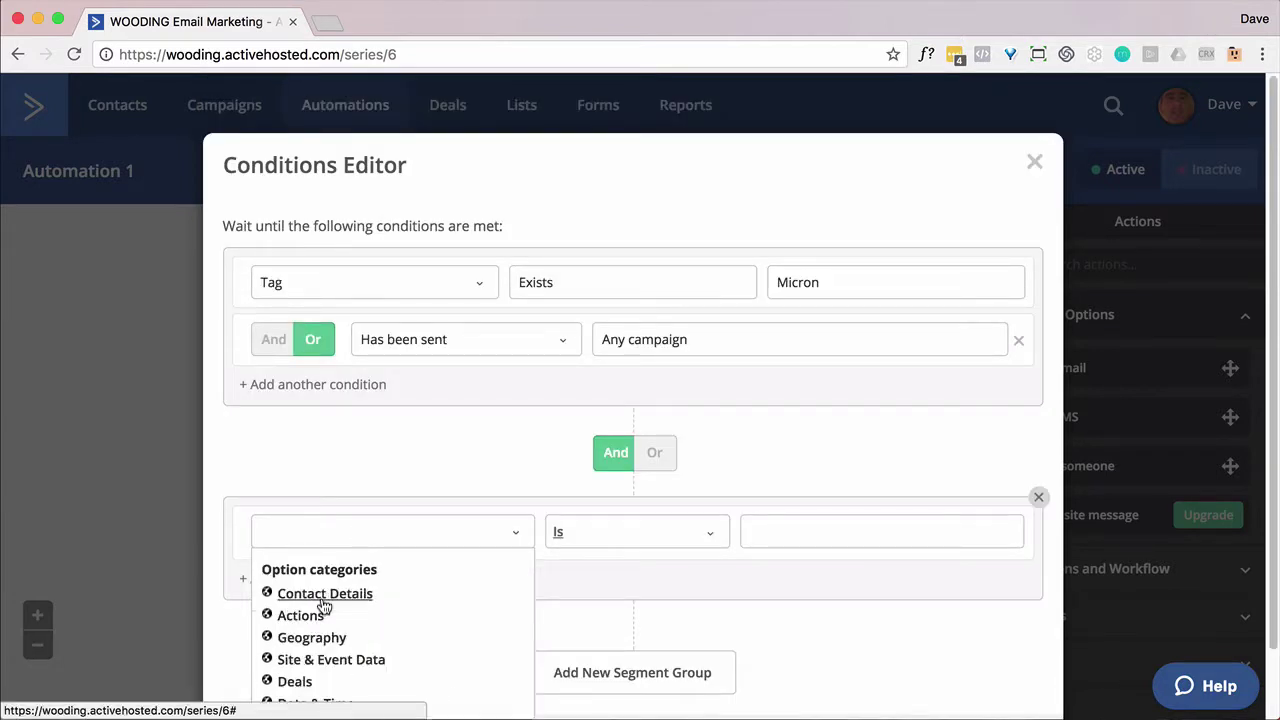
- Review the Geography conditions available for the new segment group and return to all option categories
{"action": "scroll", "coordinate": [443, 597], "scroll_direction": "down", "scroll_amount": 1}
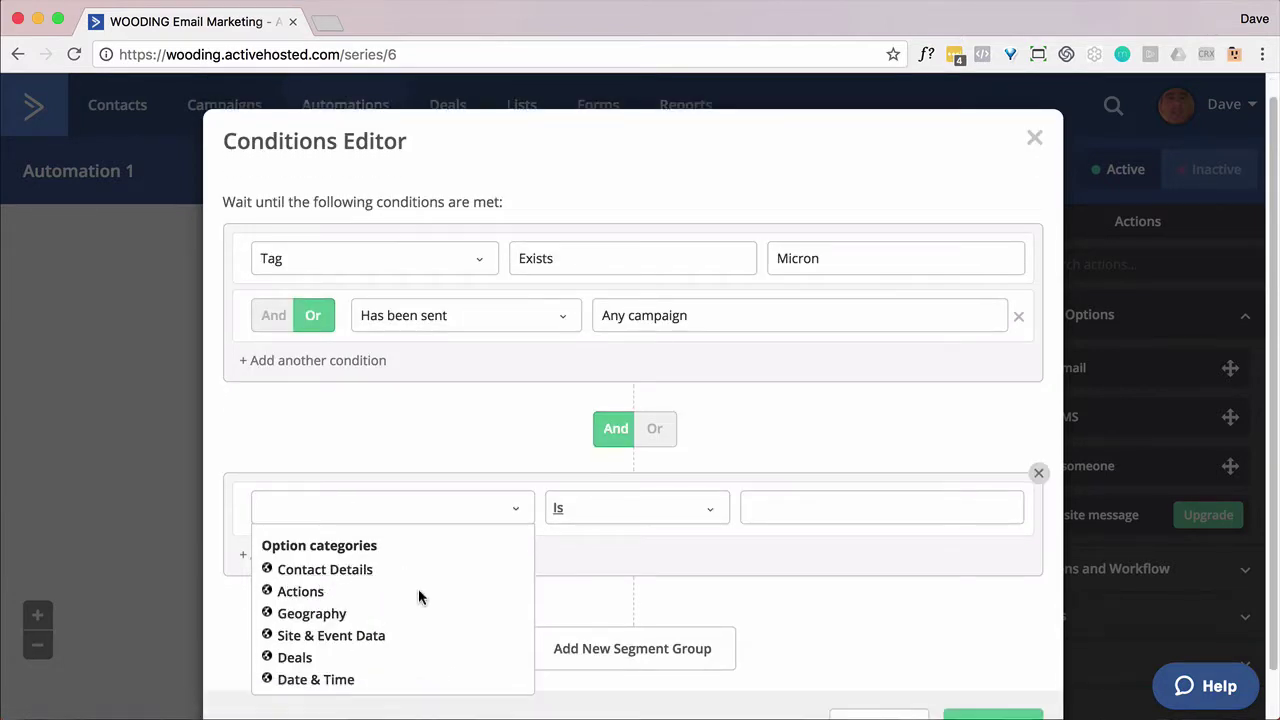
{"action": "left_click", "coordinate": [318, 618]}
{"action": "scroll", "coordinate": [377, 608], "scroll_direction": "down", "scroll_amount": 1}
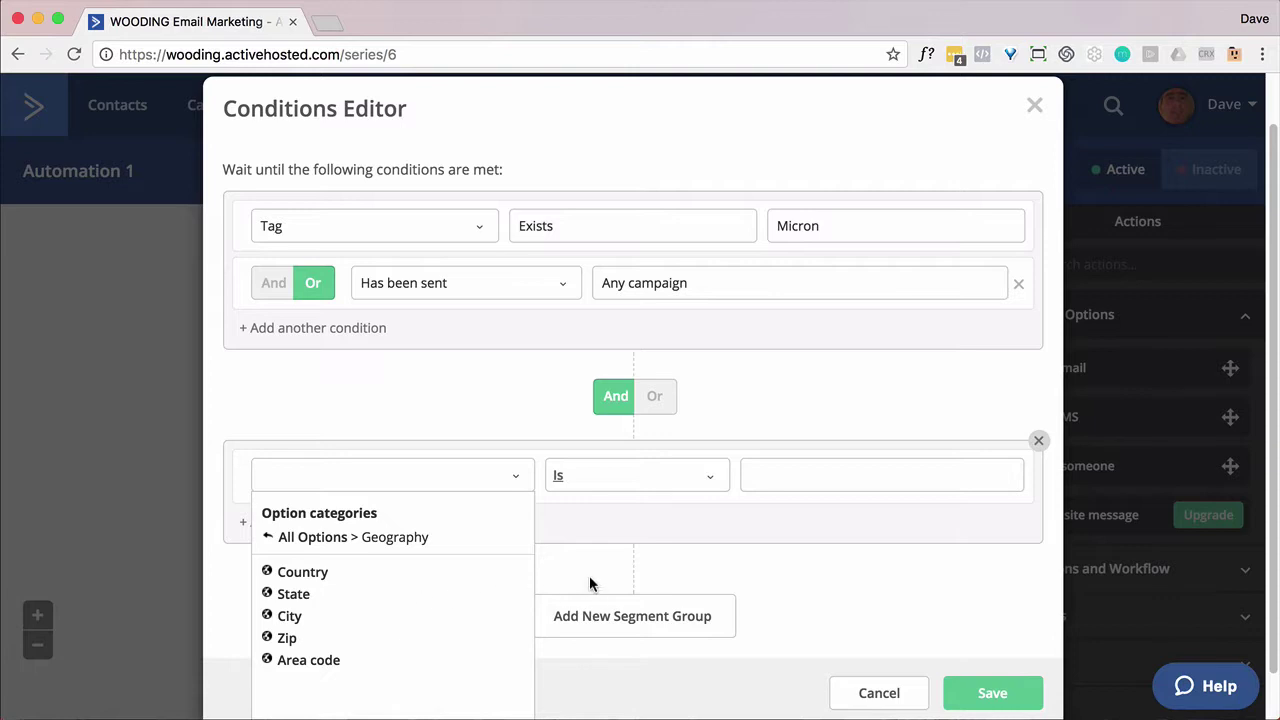
{"action": "left_click", "coordinate": [490, 537]}
{"action": "left_click", "coordinate": [474, 477]}
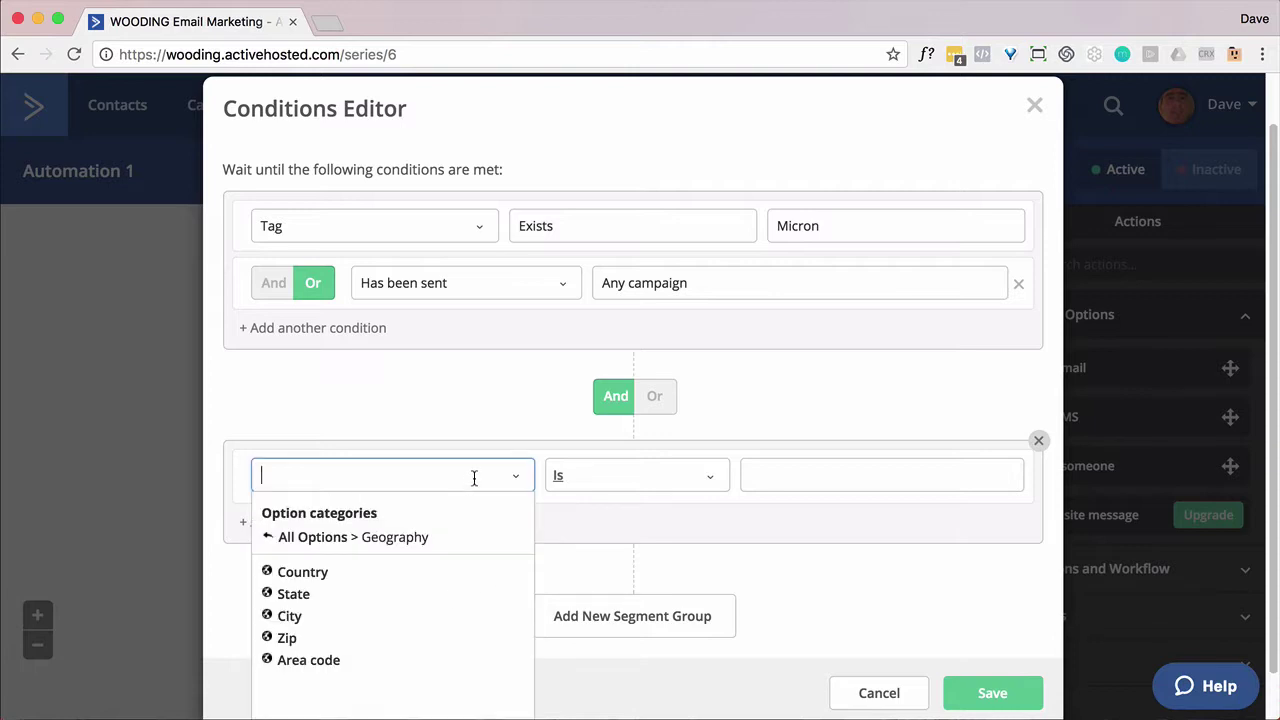
{"action": "left_click", "coordinate": [316, 539]}
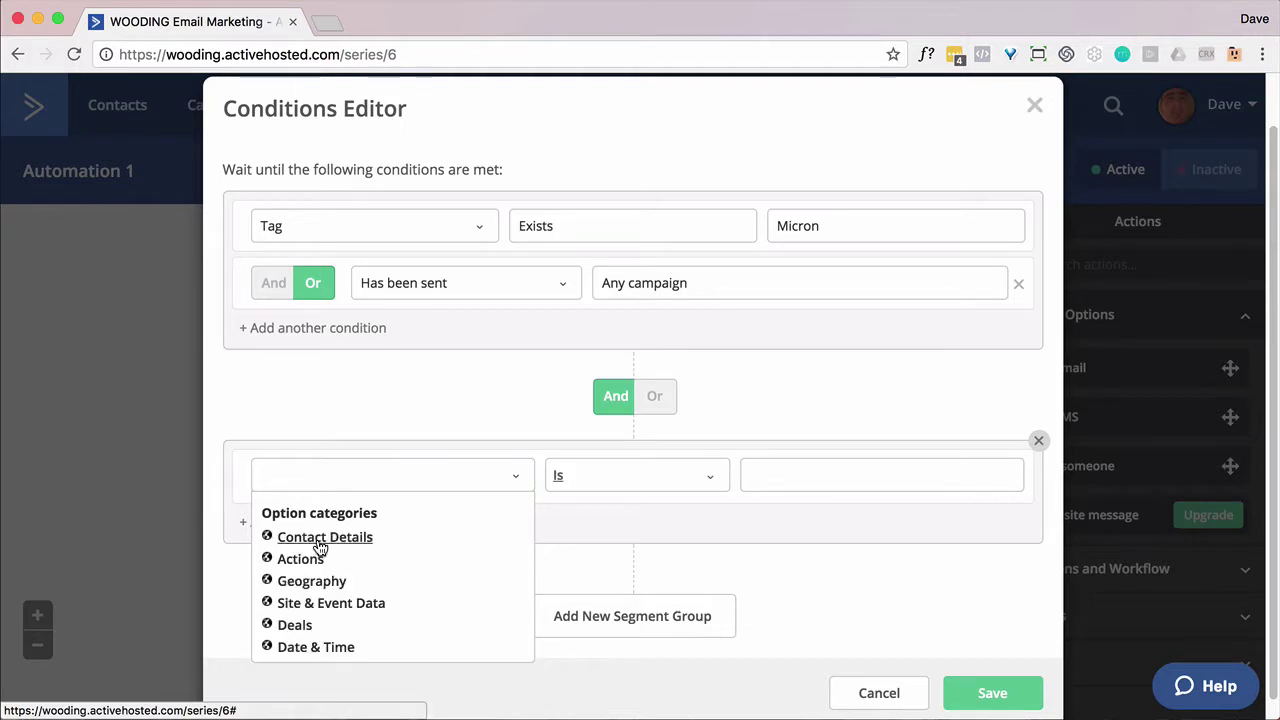
- Choose Total page visits from the Site & Event Data conditions for the second group and review its comparison operators
{"action": "left_click", "coordinate": [311, 605]}
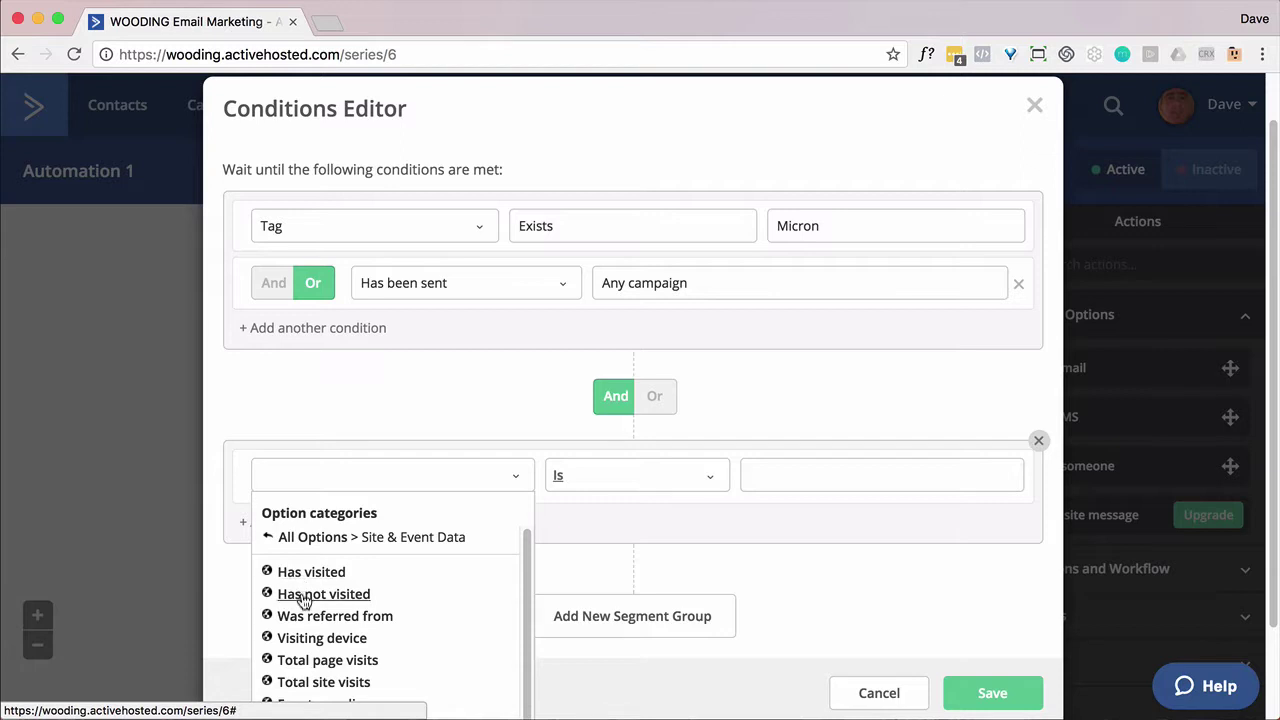
{"action": "scroll", "coordinate": [309, 618], "scroll_direction": "down", "scroll_amount": 1}
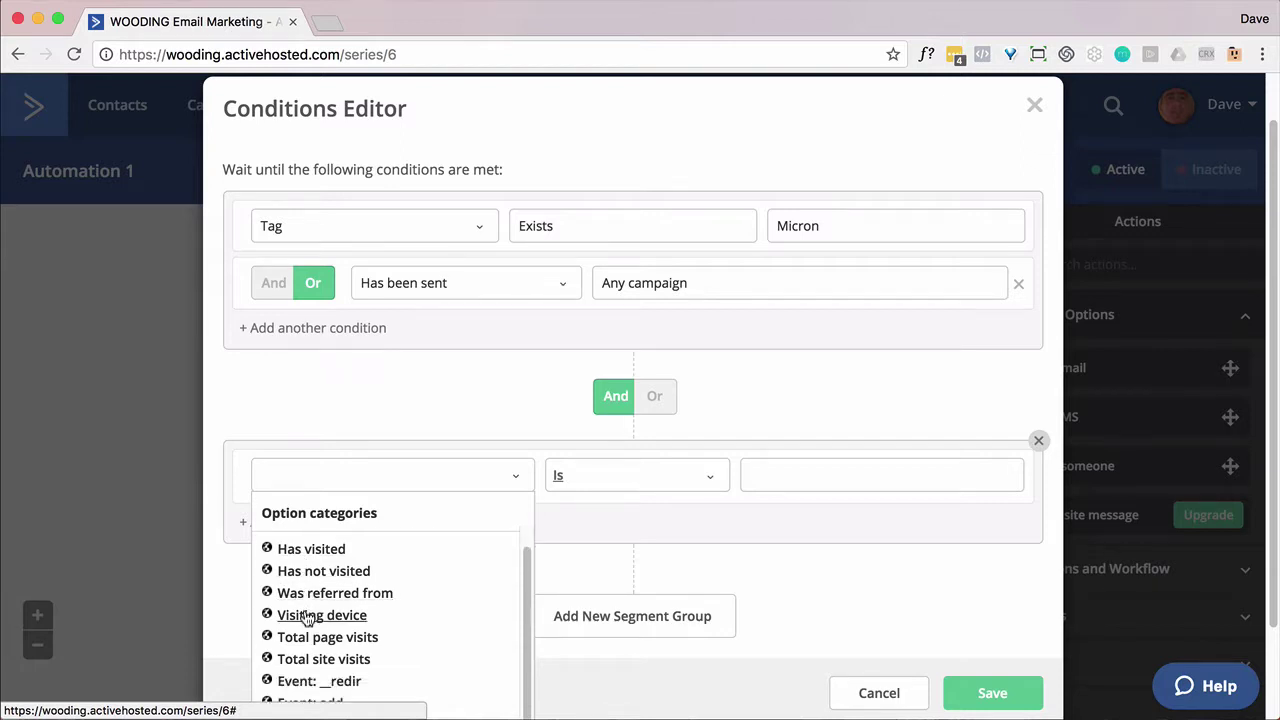
{"action": "scroll", "coordinate": [311, 637], "scroll_direction": "down", "scroll_amount": 1}
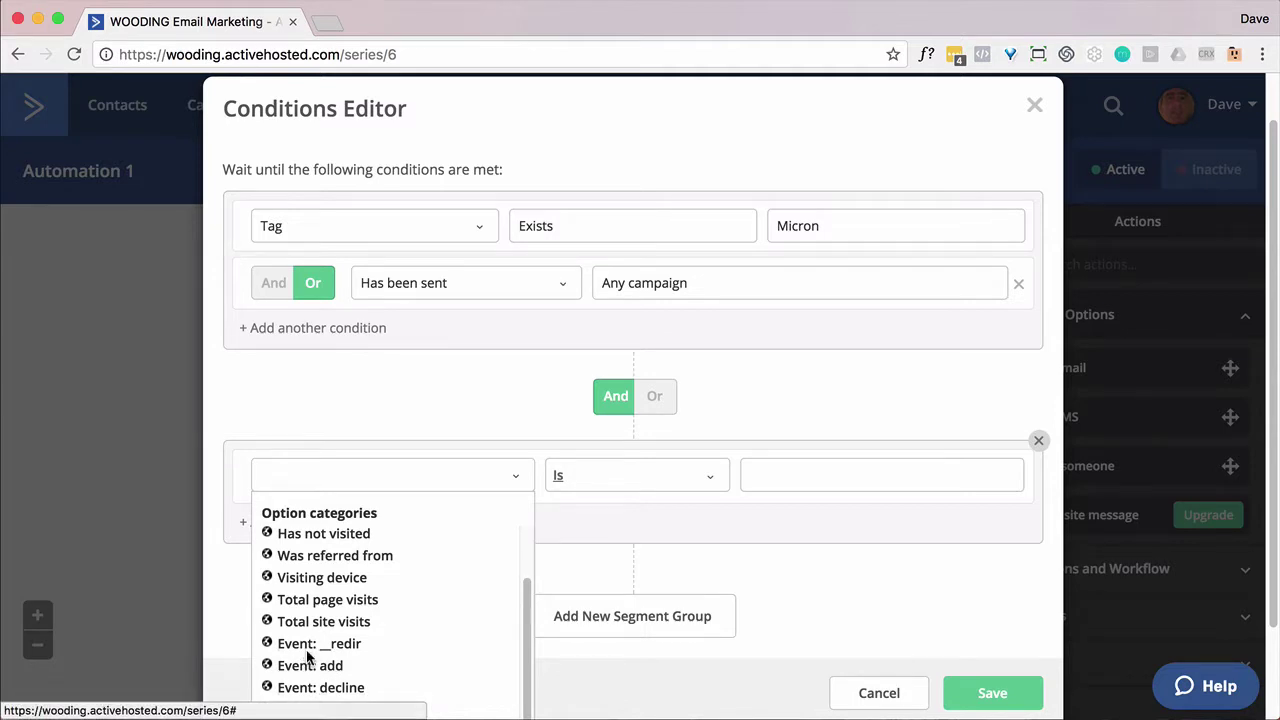
{"action": "scroll", "coordinate": [309, 657], "scroll_direction": "down", "scroll_amount": 1}
{"action": "scroll", "coordinate": [309, 657], "scroll_direction": "down", "scroll_amount": 2}
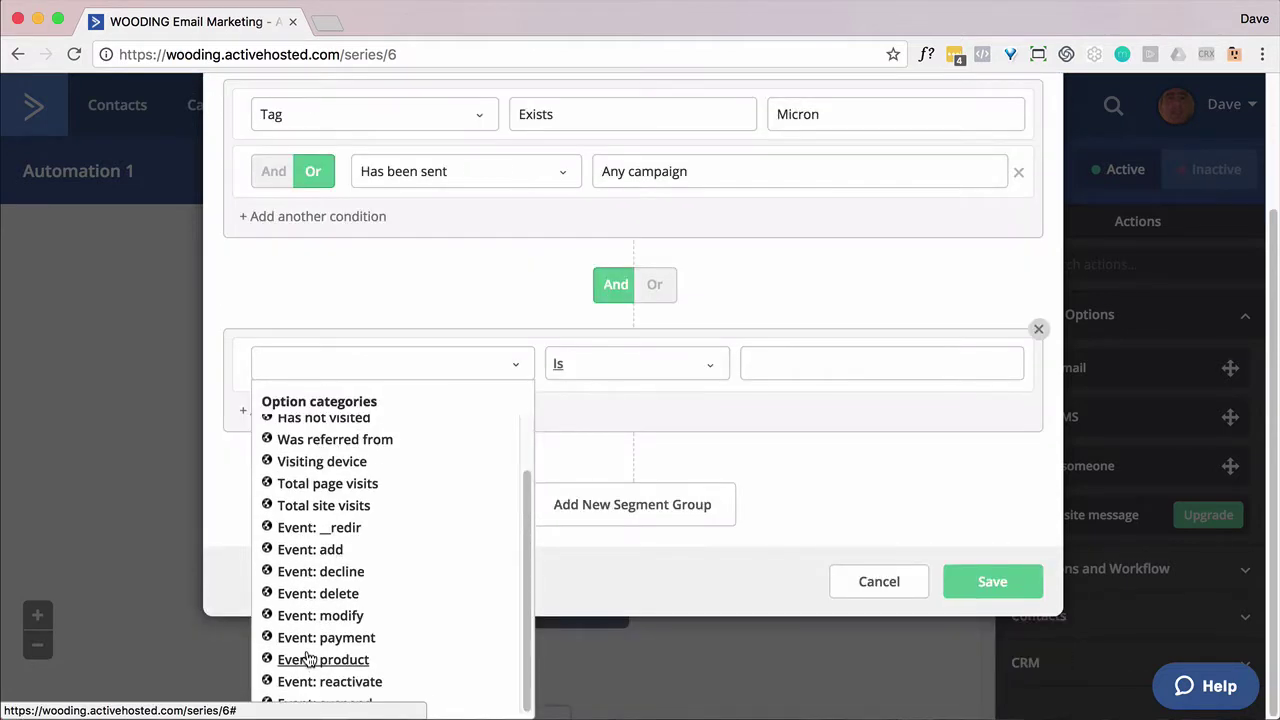
{"action": "scroll", "coordinate": [309, 657], "scroll_direction": "up", "scroll_amount": 1}
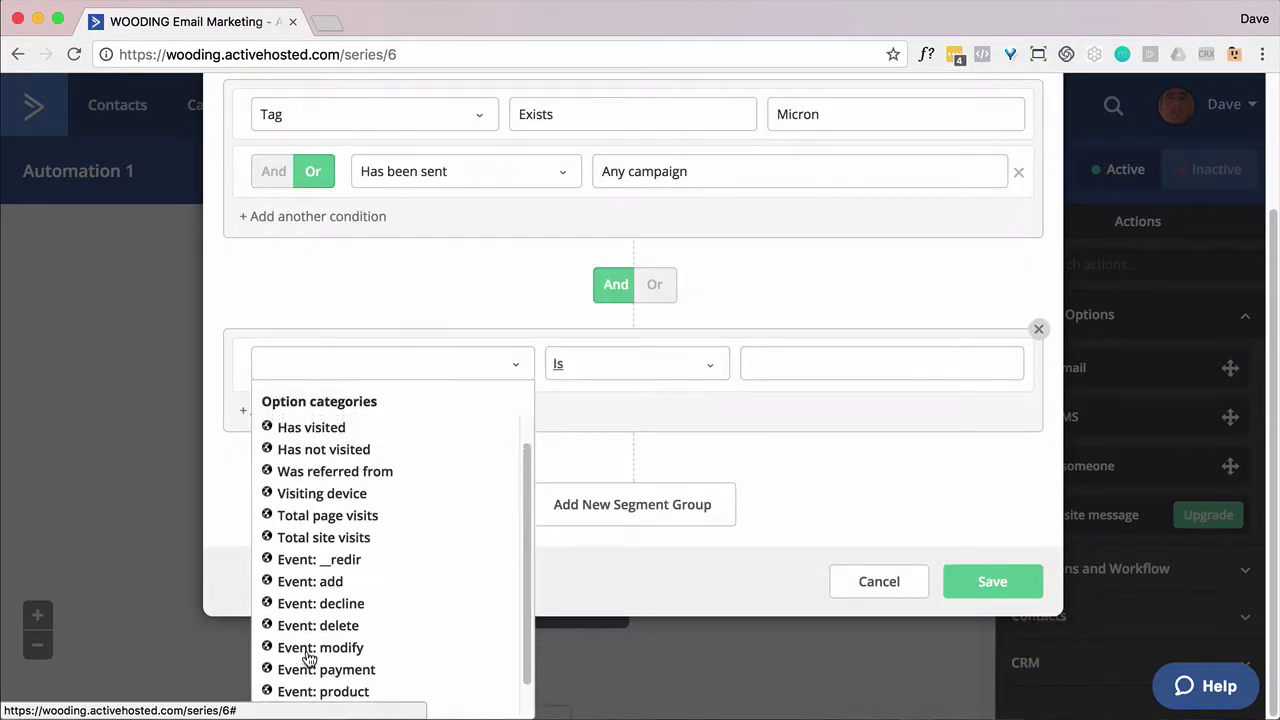
{"action": "left_click", "coordinate": [321, 516]}
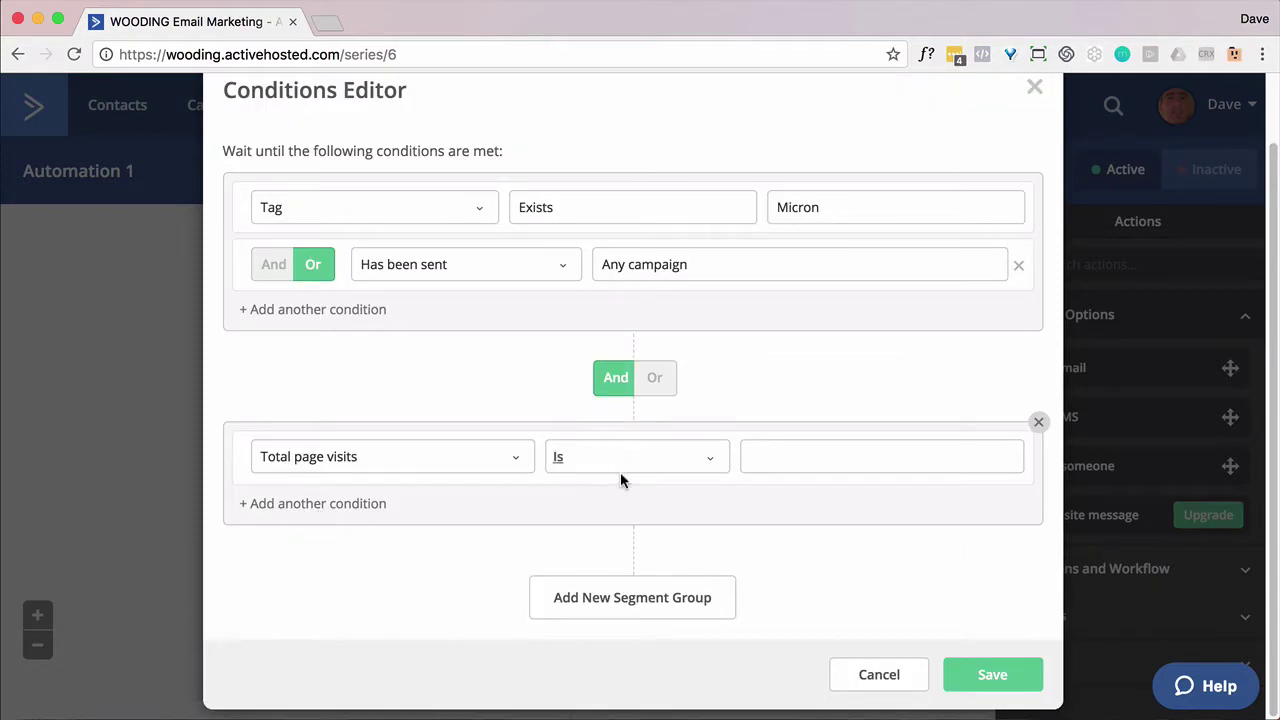
{"action": "left_click", "coordinate": [677, 469]}
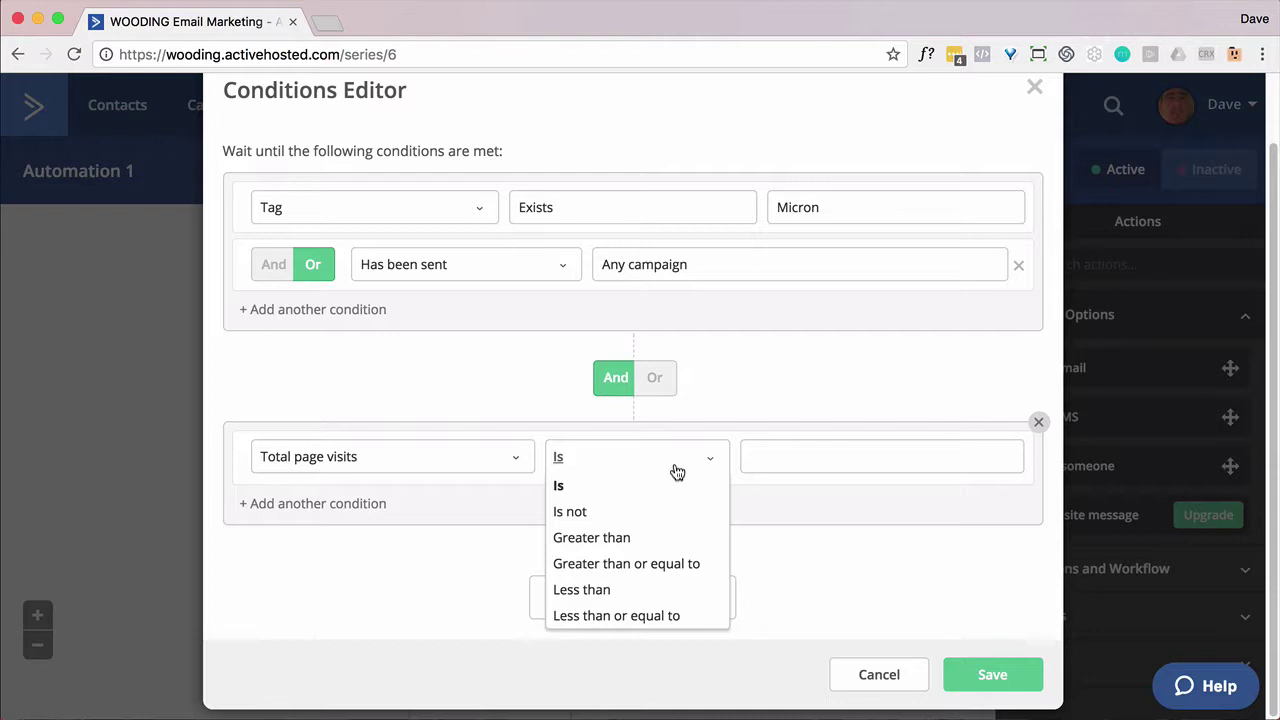
{"action": "left_click", "coordinate": [870, 555]}
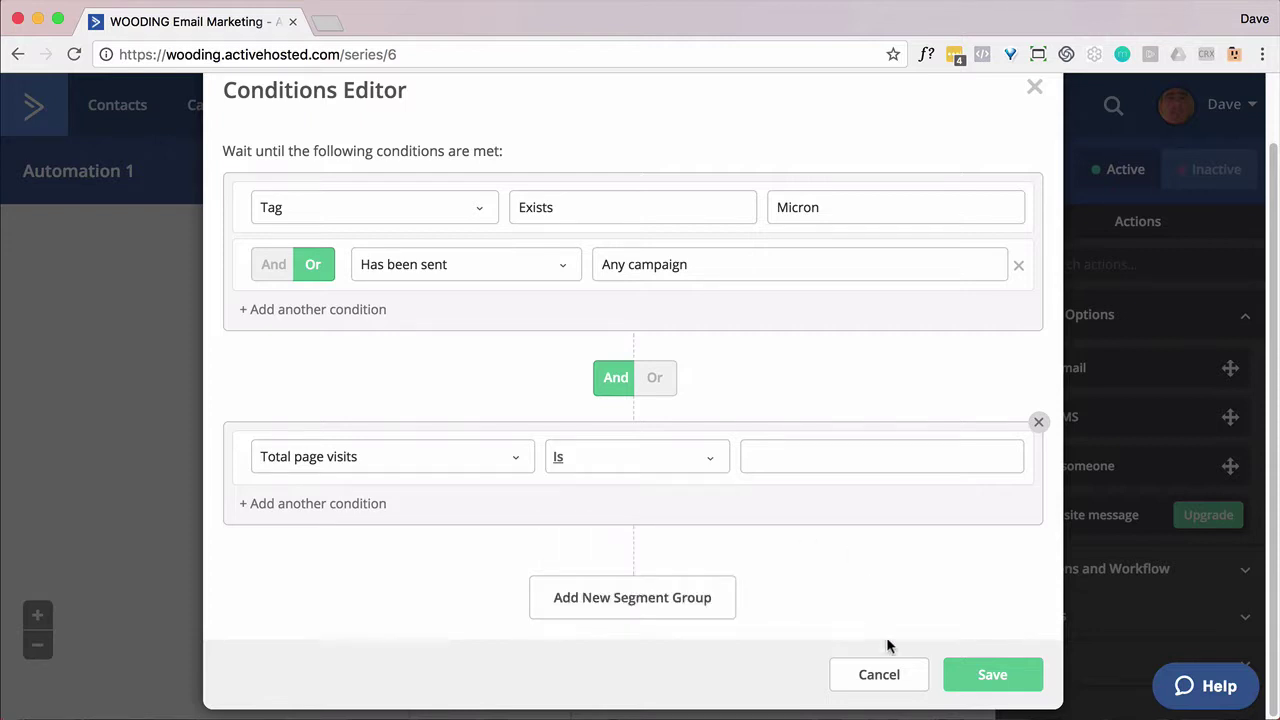
- Review the Deals conditions available for the second group and return to all option categories
{"action": "left_click", "coordinate": [519, 461]}
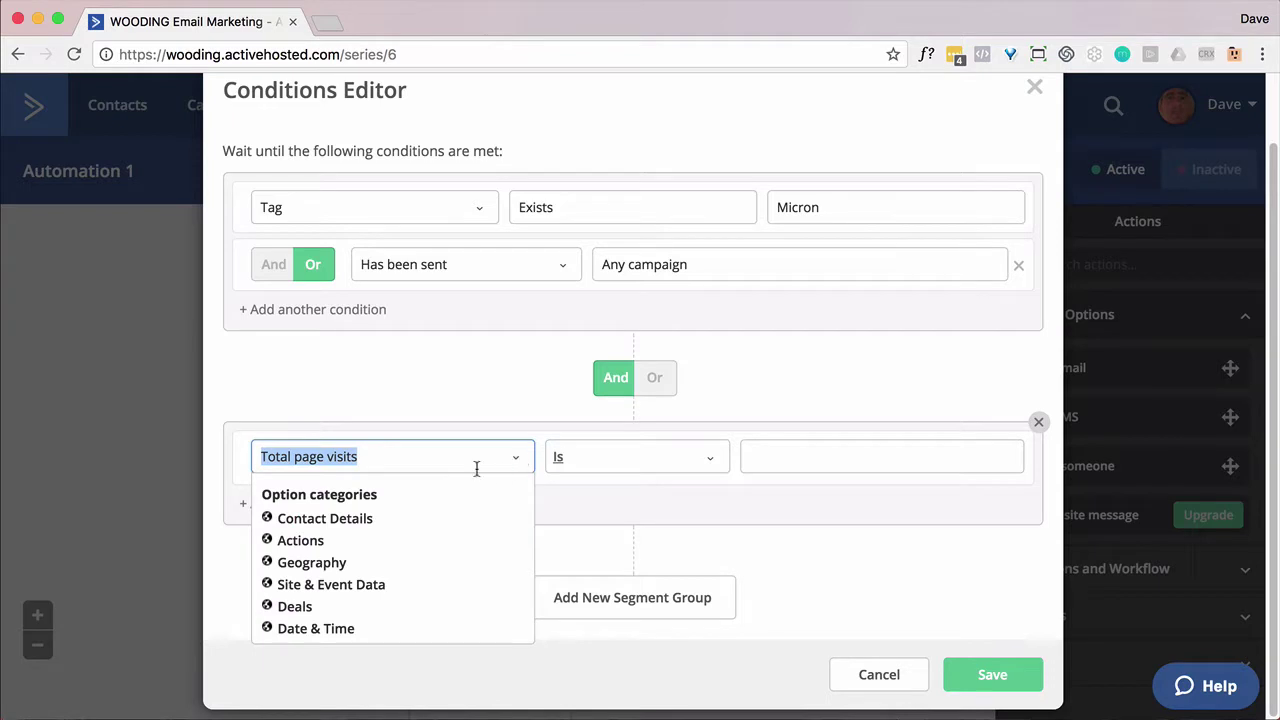
{"action": "left_click", "coordinate": [296, 607]}
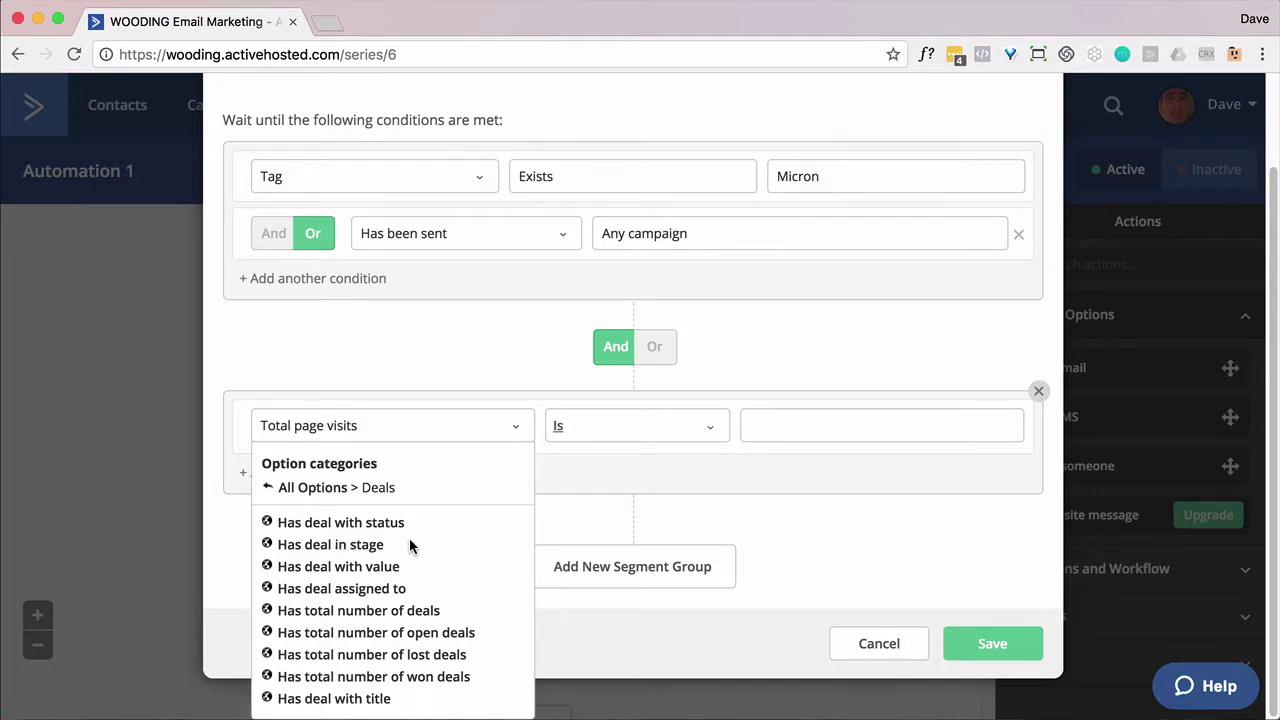
{"action": "left_click", "coordinate": [328, 487]}
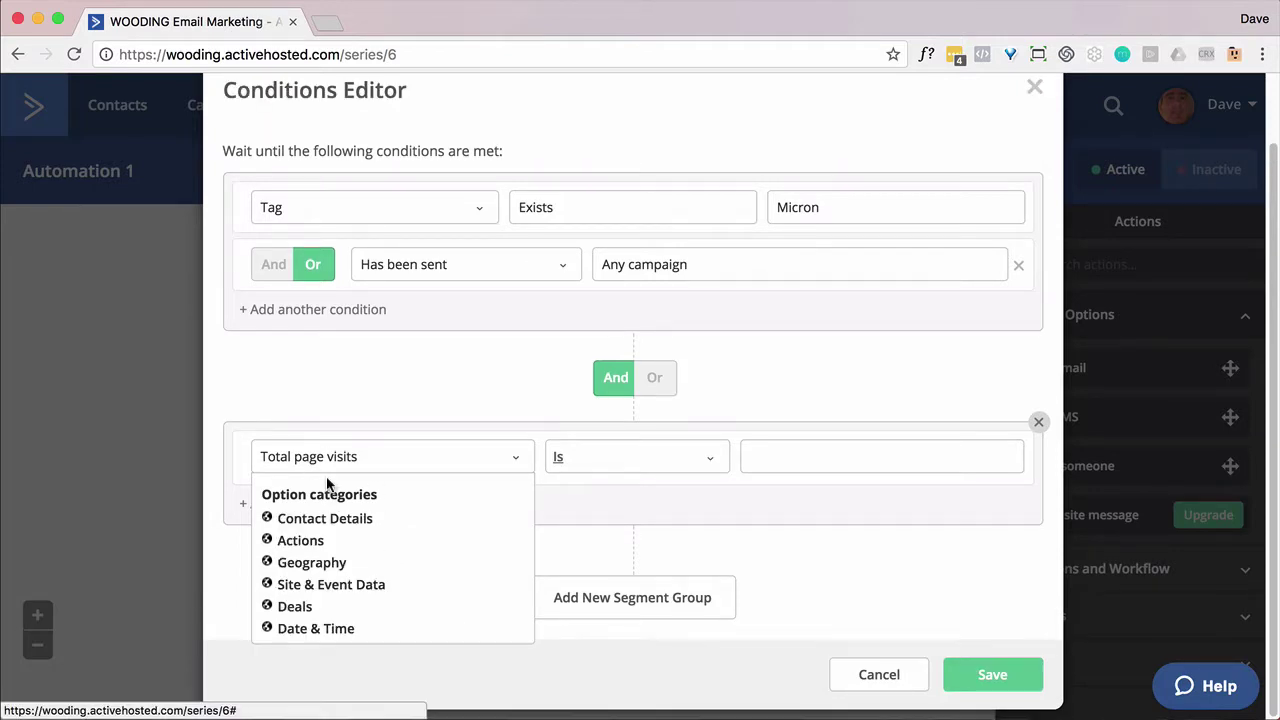
- Set the second group's condition to Current day of the week (Contact's Timezone) Is Friday
{"action": "left_click", "coordinate": [312, 630]}
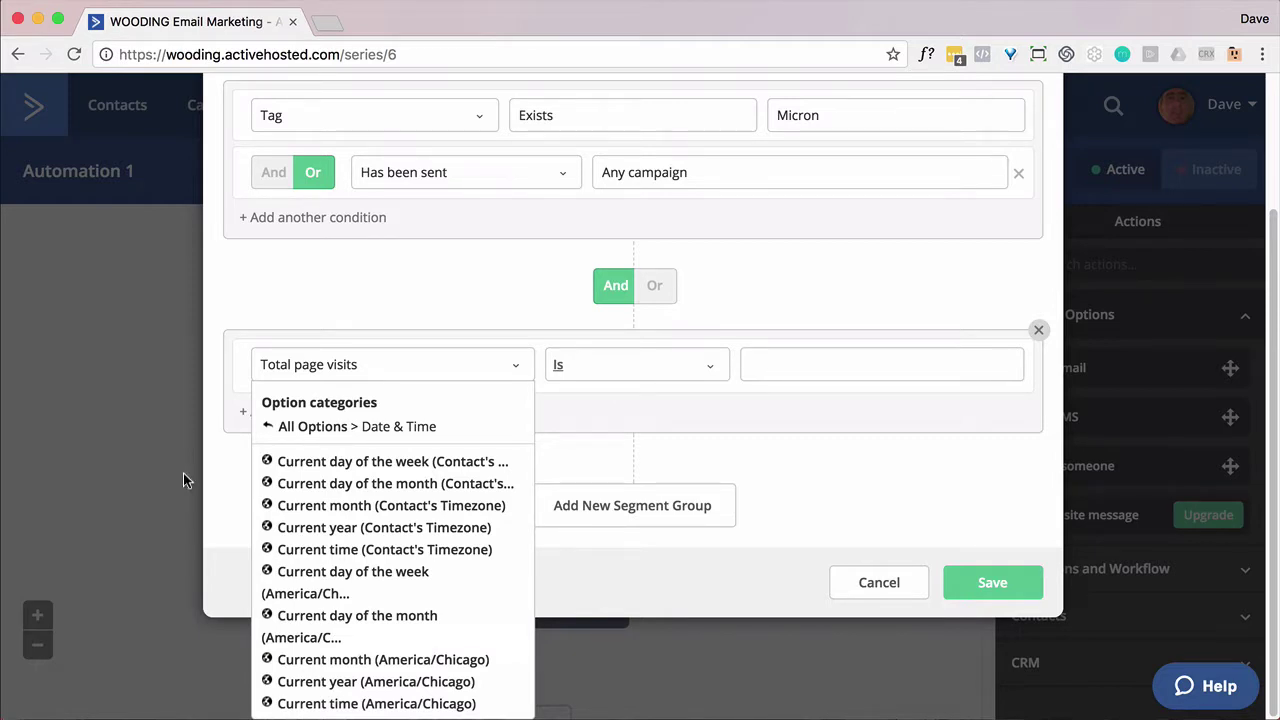
{"action": "left_click", "coordinate": [338, 572]}
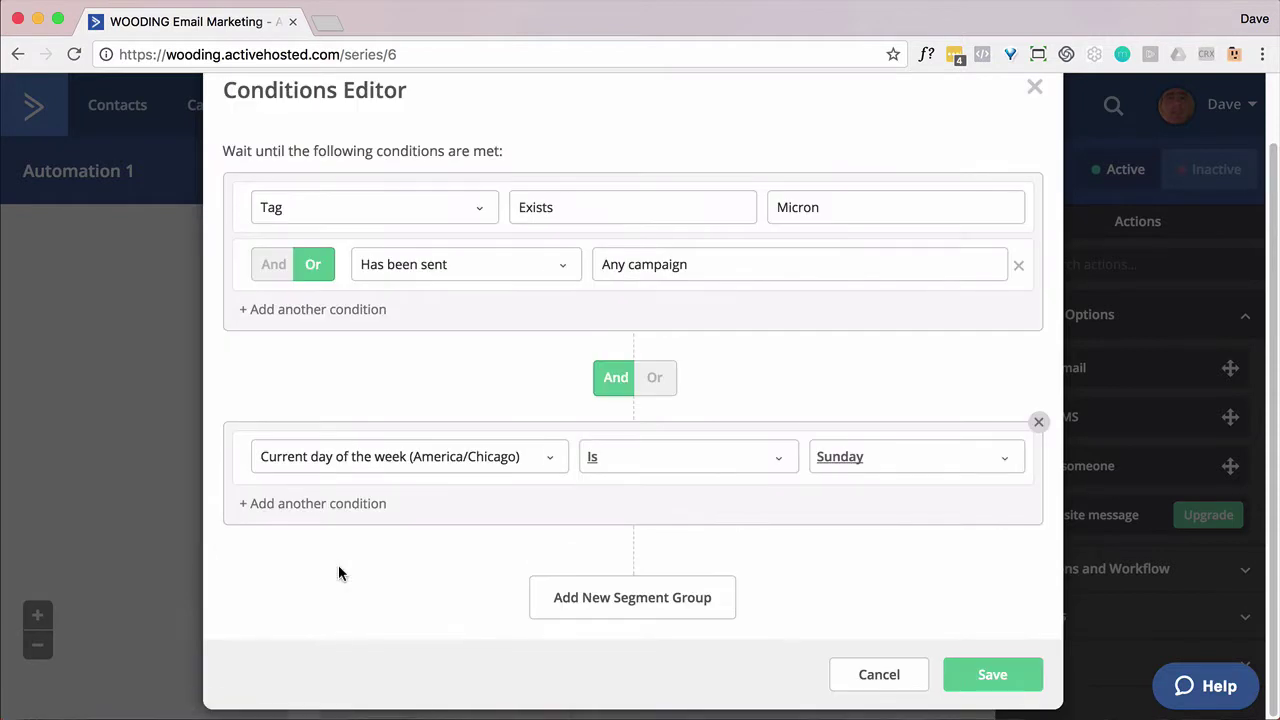
{"action": "left_click", "coordinate": [553, 462]}
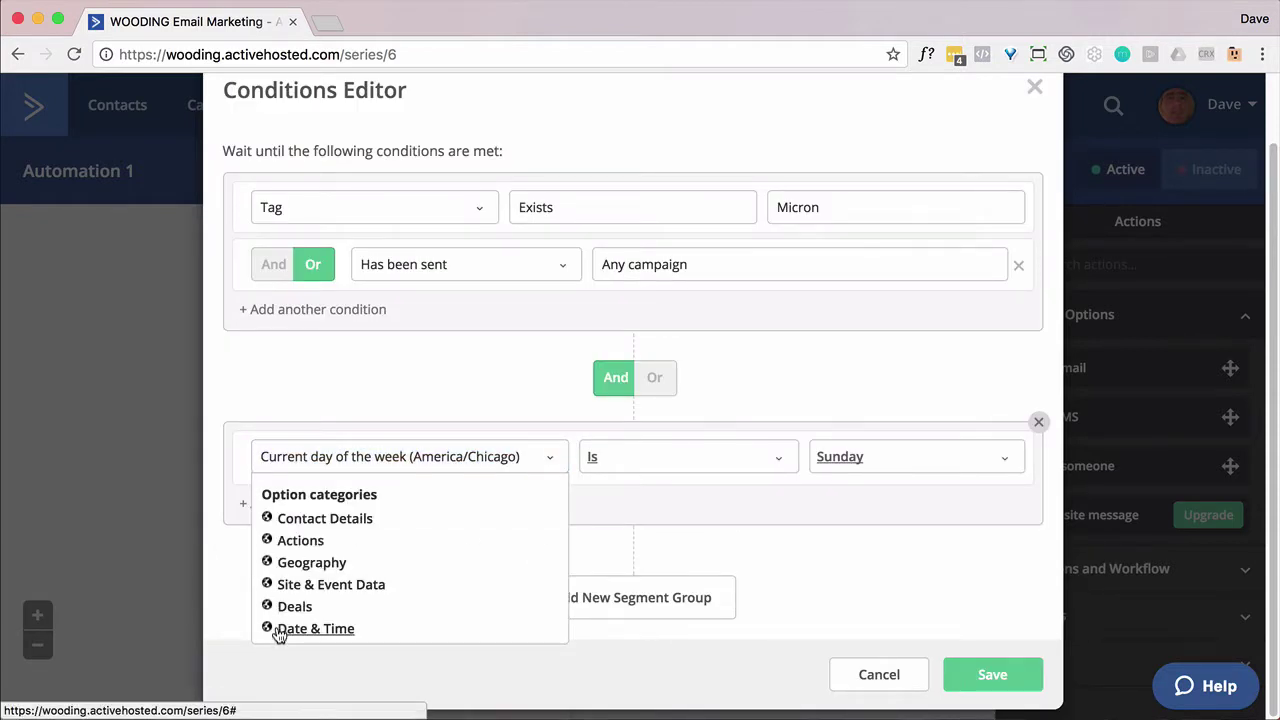
{"action": "left_click", "coordinate": [285, 628]}
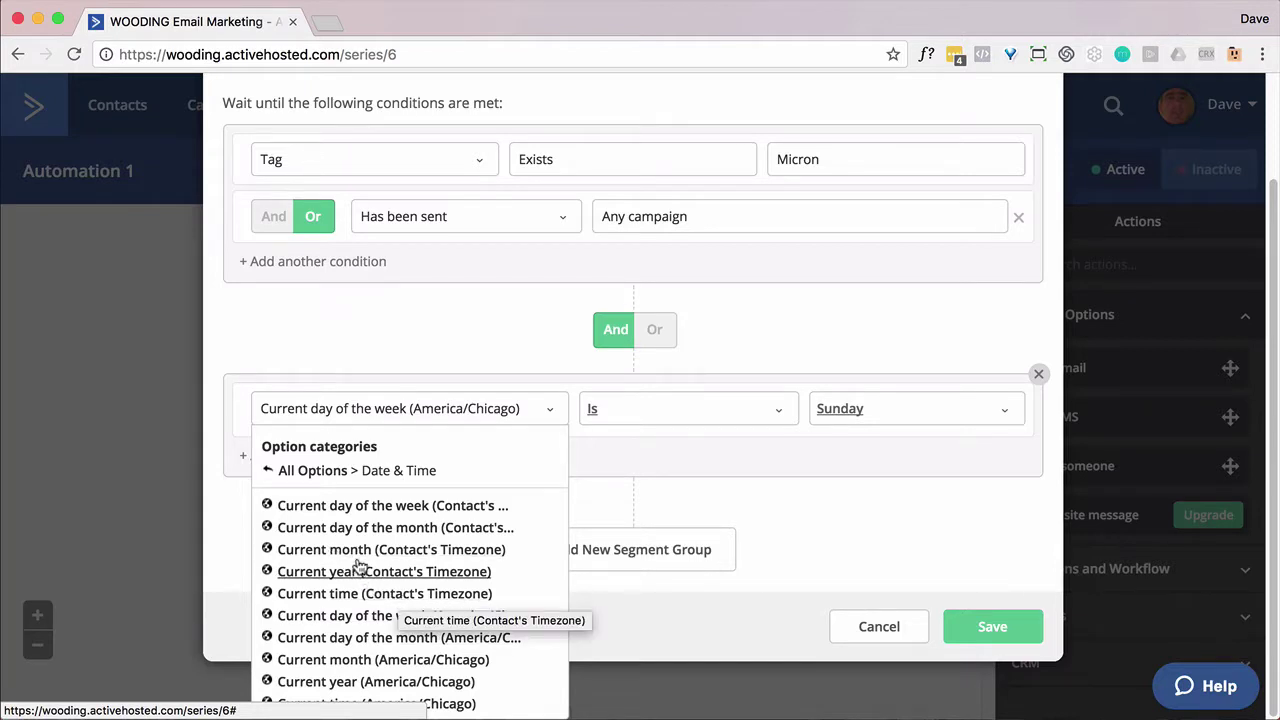
{"action": "left_click", "coordinate": [359, 506]}
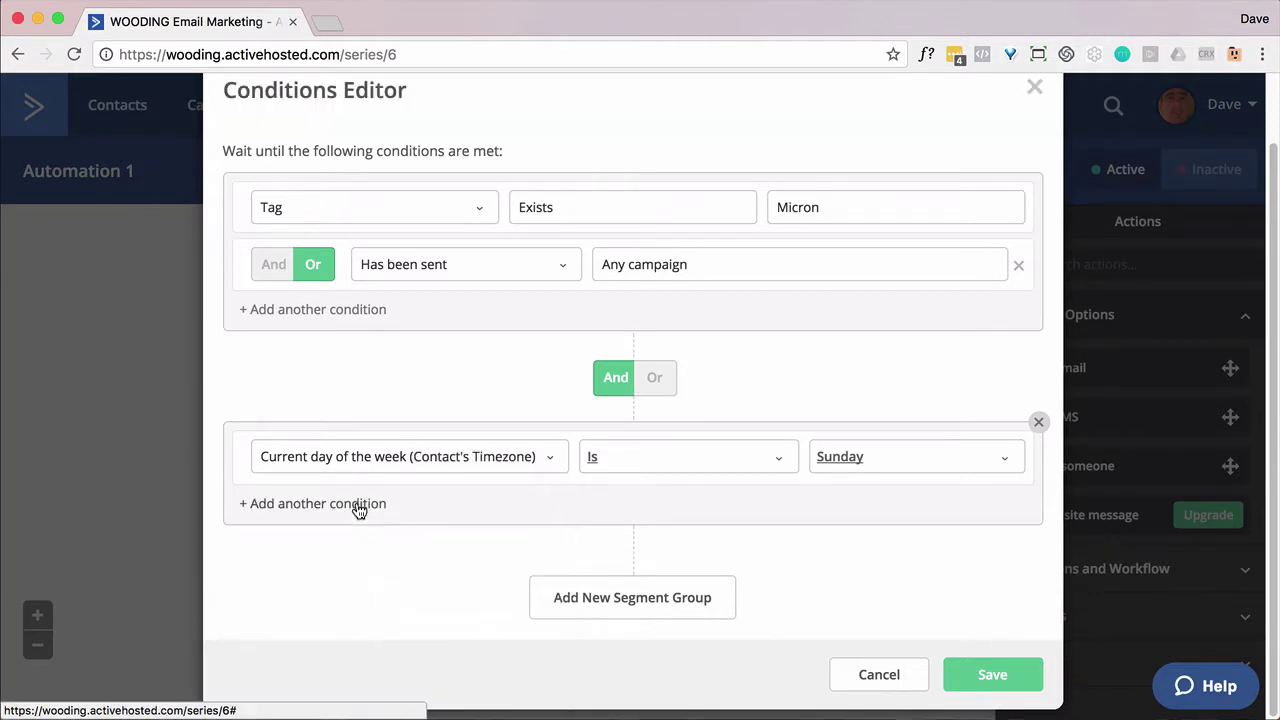
{"action": "left_click", "coordinate": [1006, 460]}
{"action": "left_click", "coordinate": [836, 667]}
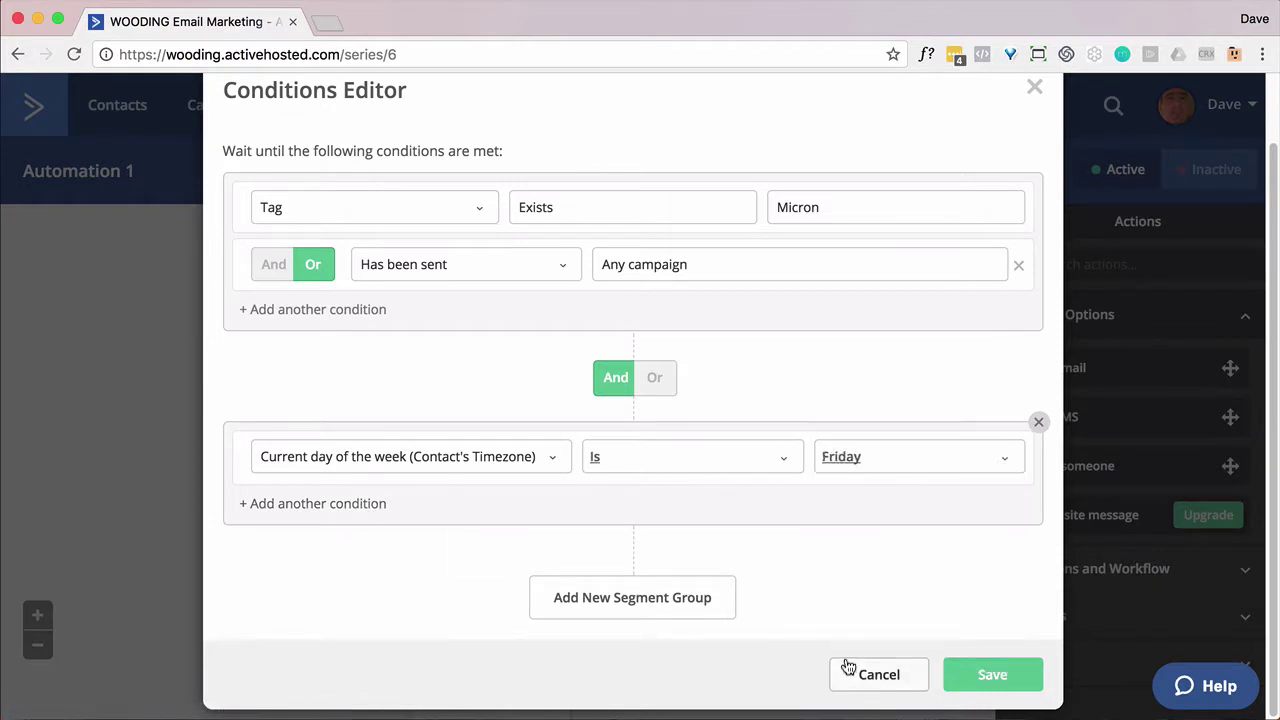
- Add a second condition to the second group: Current time (Contact's Timezone) Is 8 (8AM), joined with And
{"action": "left_click", "coordinate": [308, 504]}
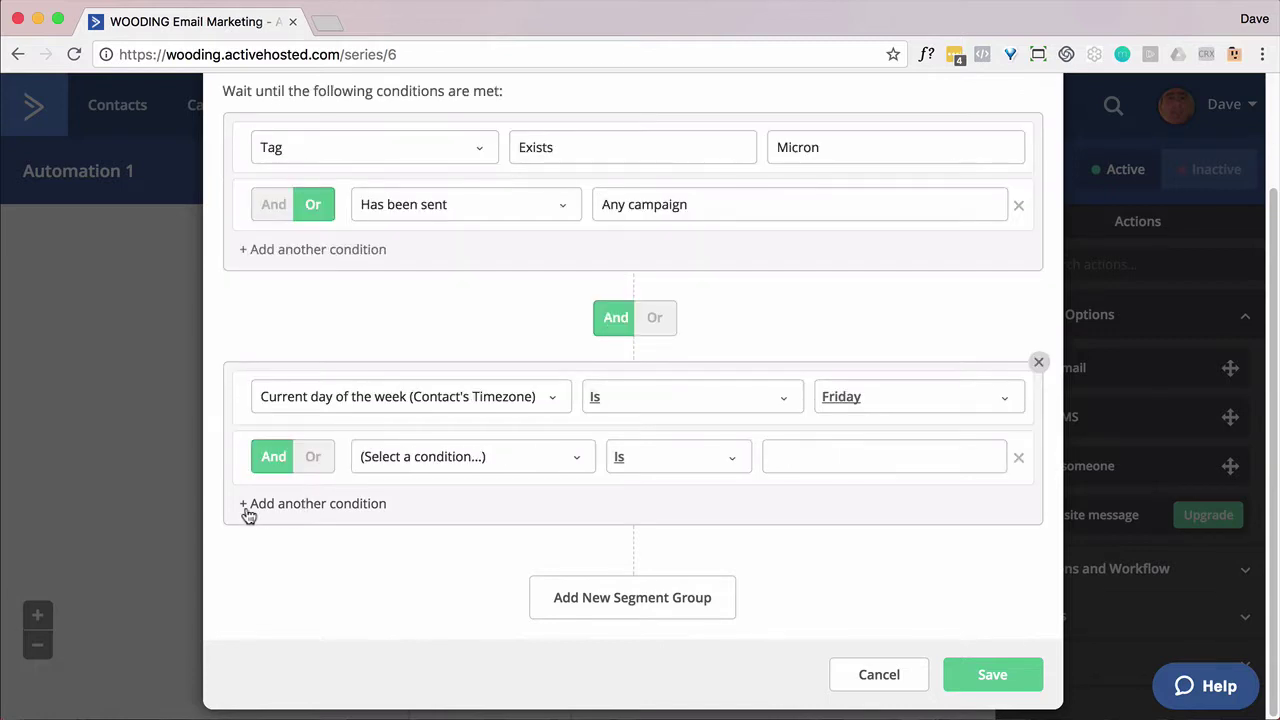
{"action": "left_click", "coordinate": [581, 446]}
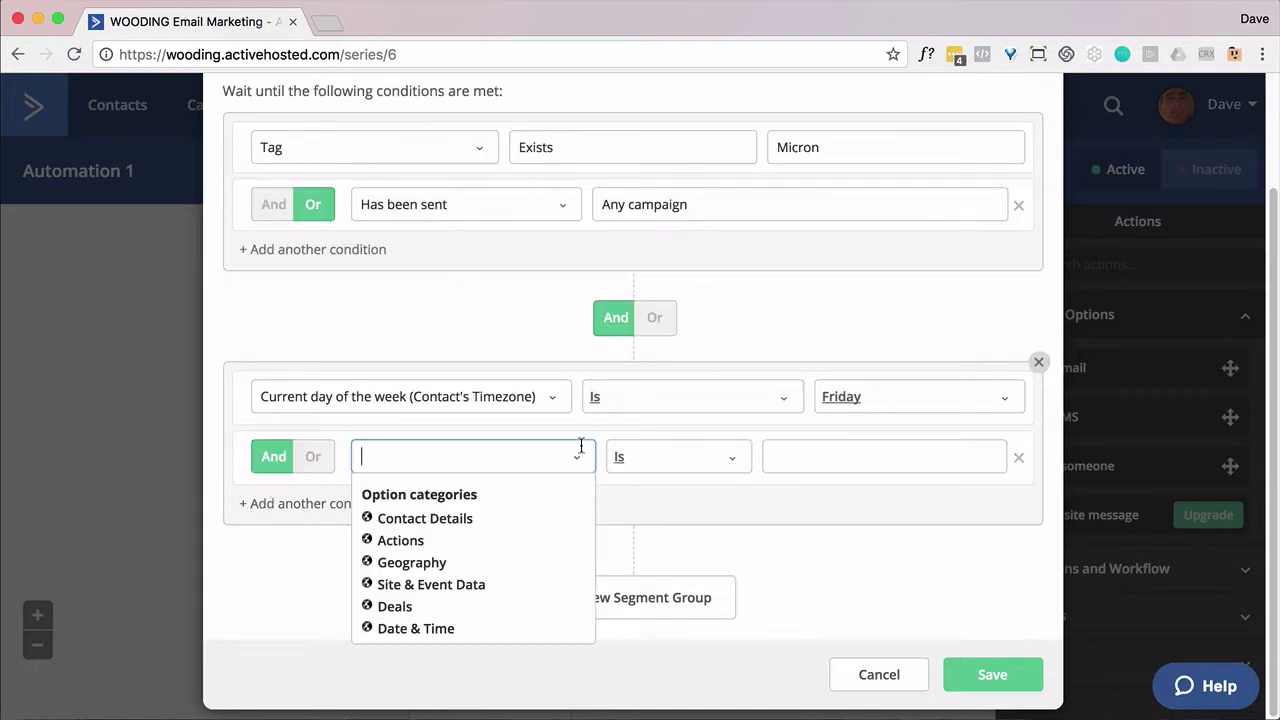
{"action": "left_click", "coordinate": [415, 629]}
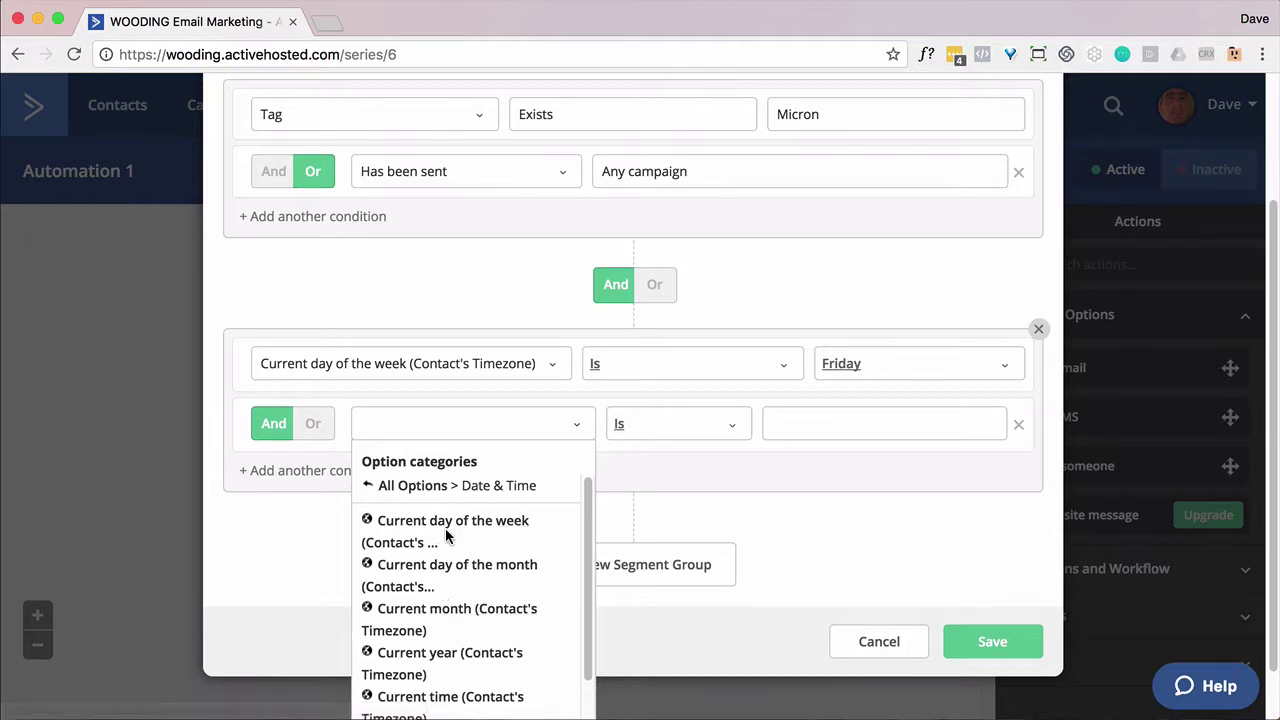
{"action": "scroll", "coordinate": [449, 600], "scroll_direction": "down", "scroll_amount": 2}
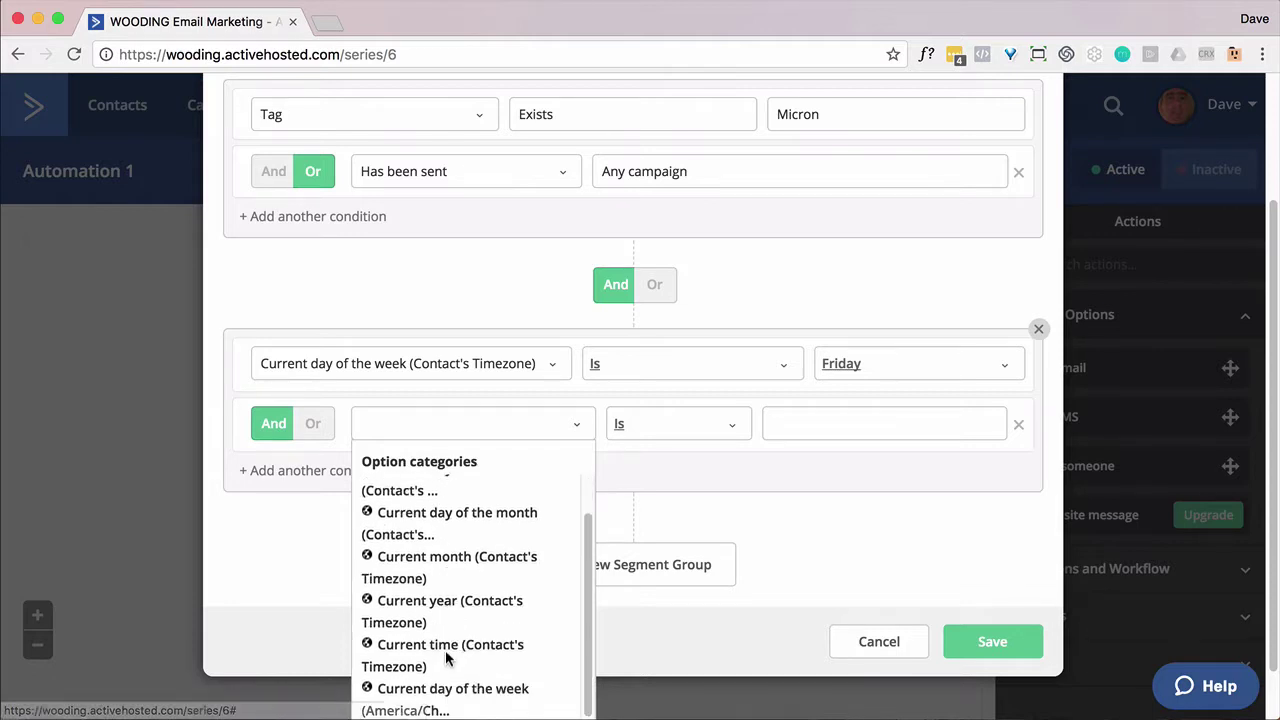
{"action": "left_click", "coordinate": [447, 652]}
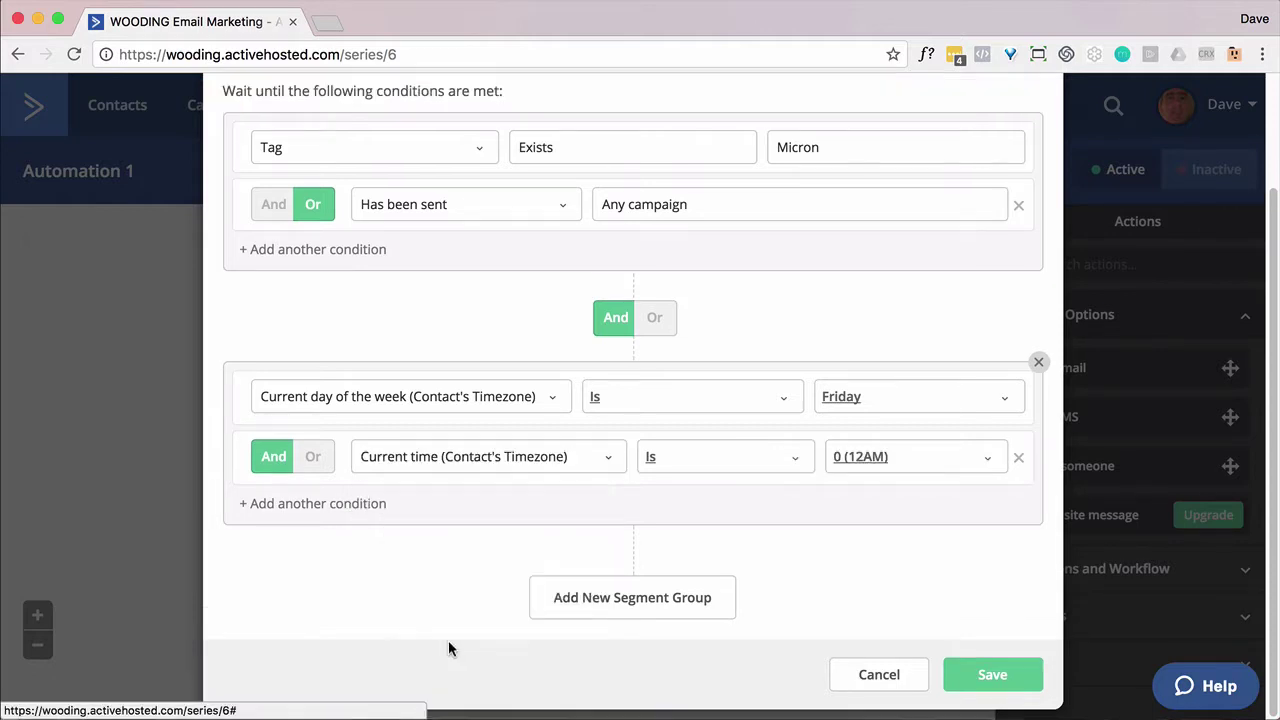
{"action": "left_click", "coordinate": [988, 459]}
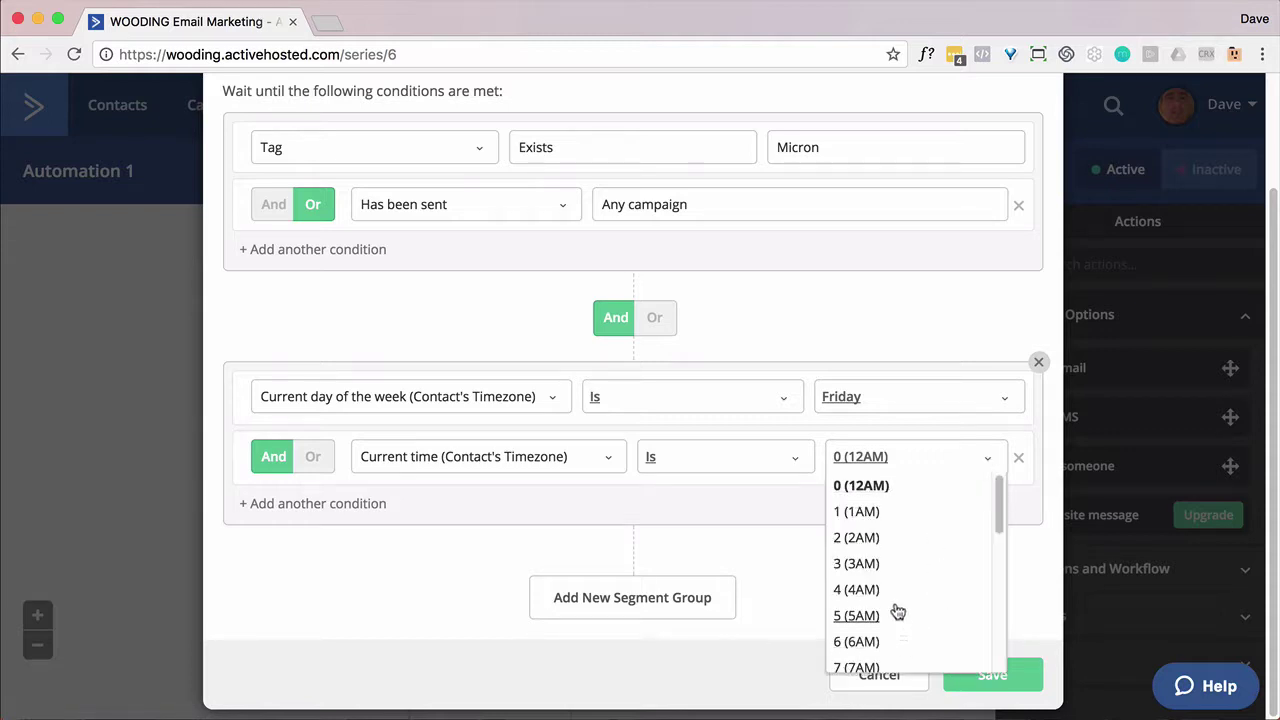
{"action": "scroll", "coordinate": [897, 612], "scroll_direction": "down", "scroll_amount": 3}
{"action": "left_click", "coordinate": [857, 562]}
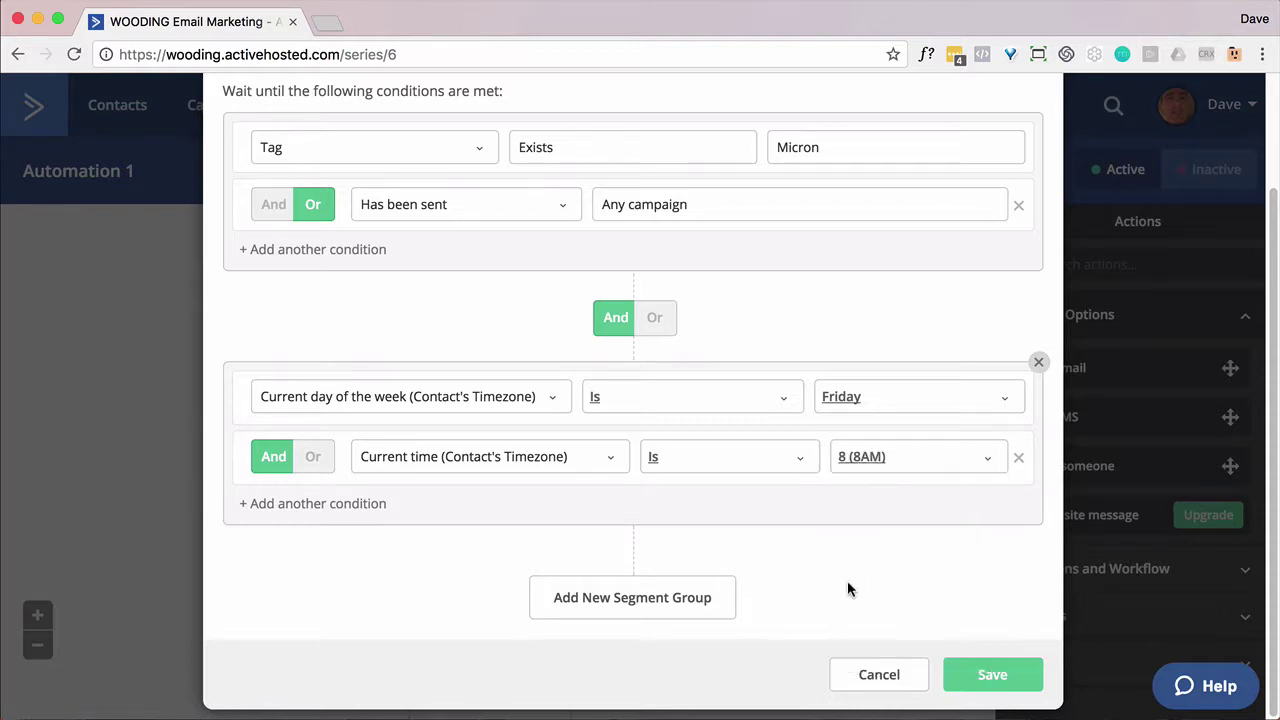
- Delete the Has been sent condition from the first group and save the wait conditions
{"action": "scroll", "coordinate": [394, 514], "scroll_direction": "up", "scroll_amount": 3}
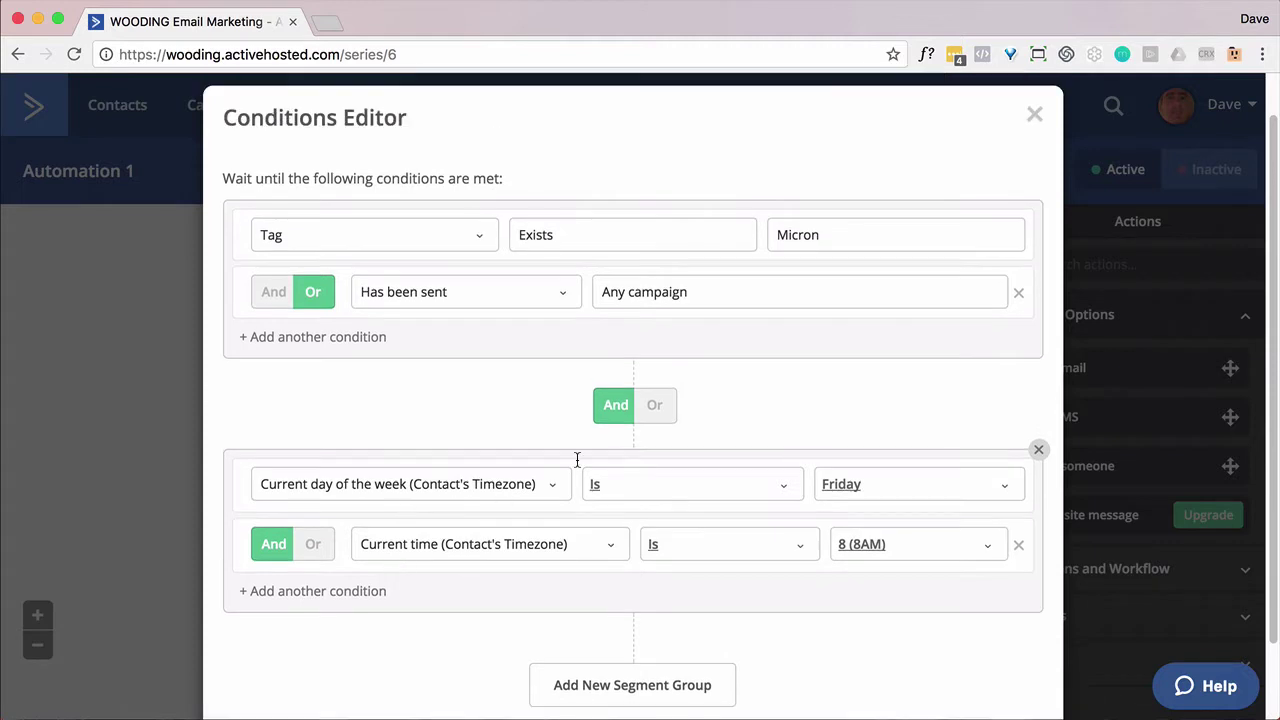
{"action": "left_click", "coordinate": [1018, 292]}
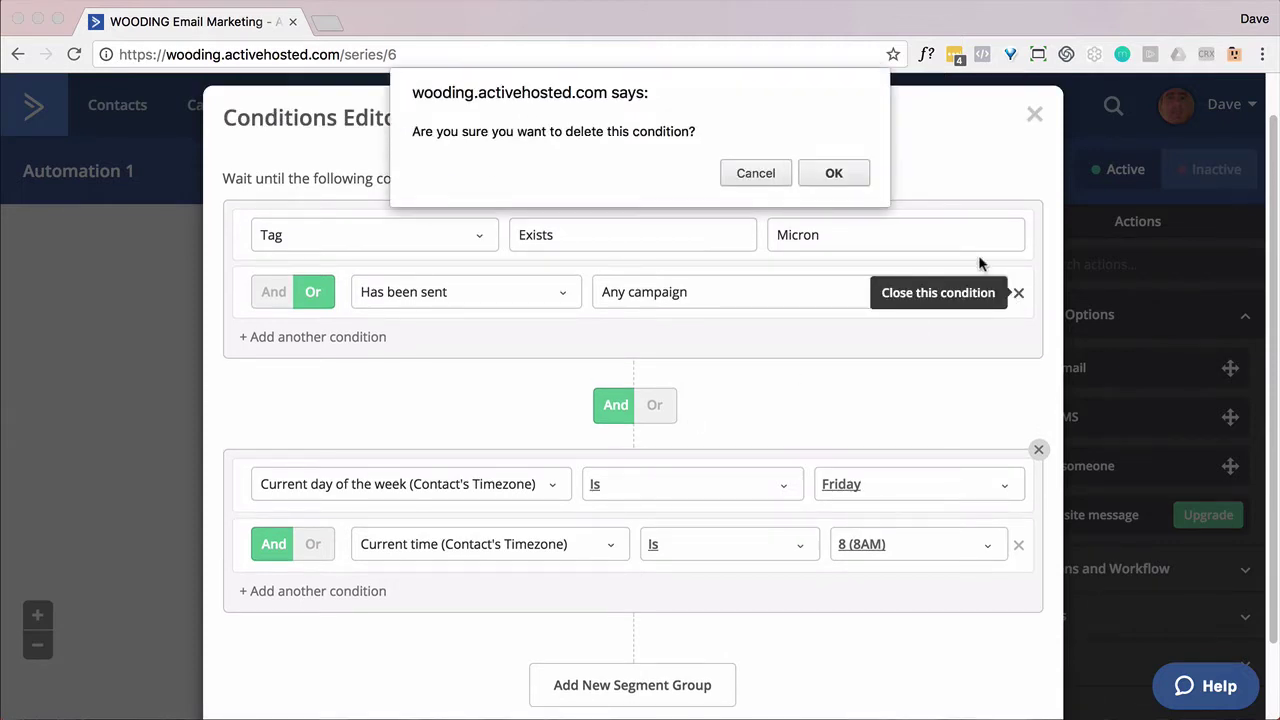
{"action": "left_click", "coordinate": [833, 173]}
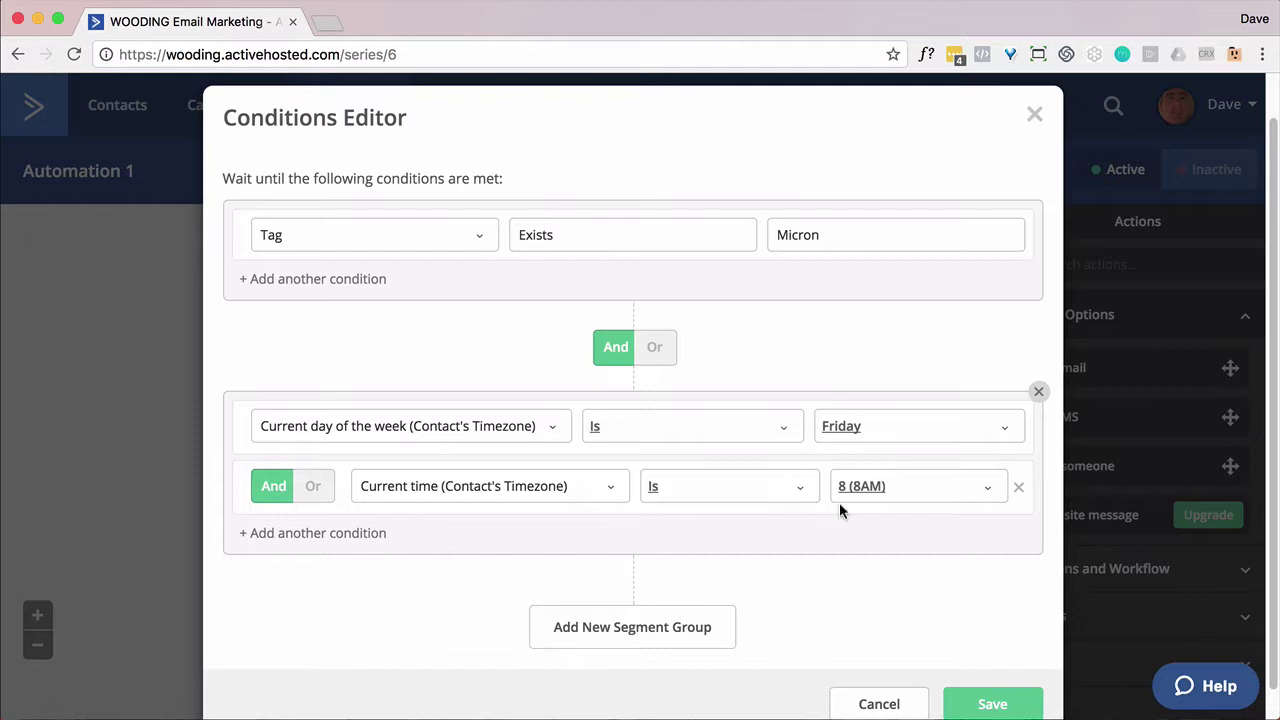
{"action": "left_click", "coordinate": [984, 703]}
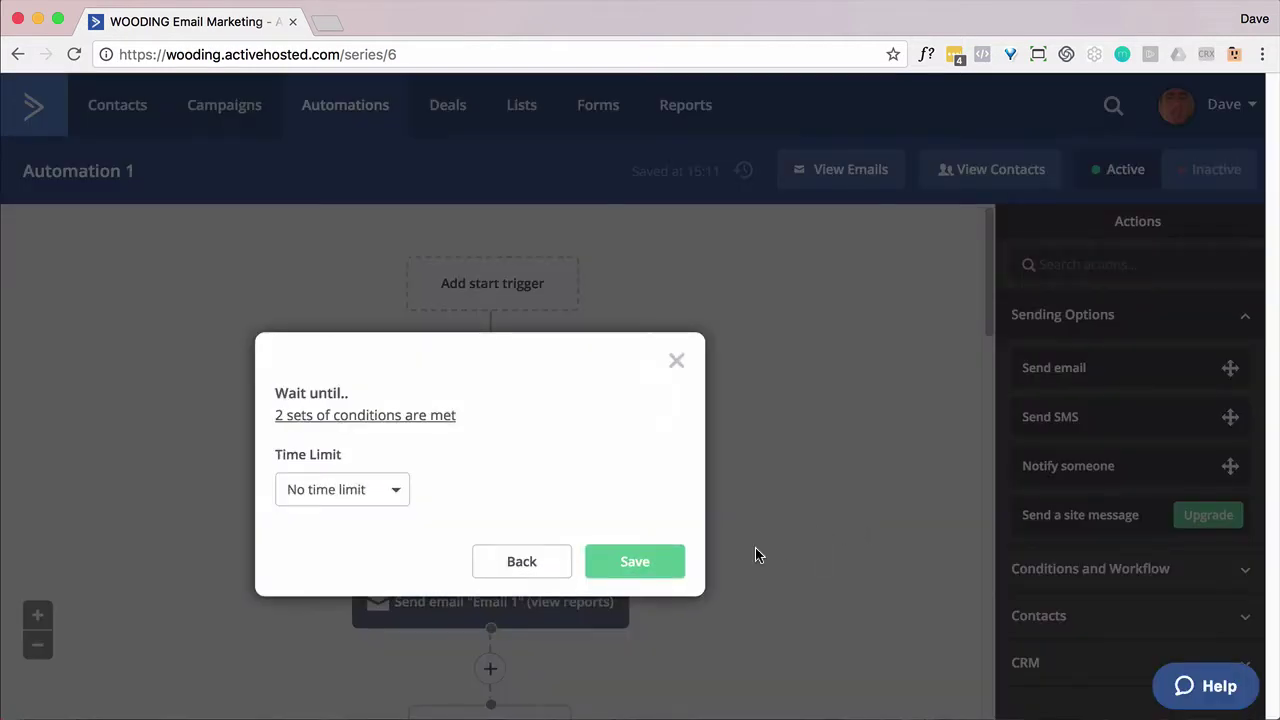
- Set the conditional wait's time limit to Up to 1 day(s) and save the wait
{"action": "left_click", "coordinate": [391, 494]}
{"action": "left_click", "coordinate": [316, 563]}
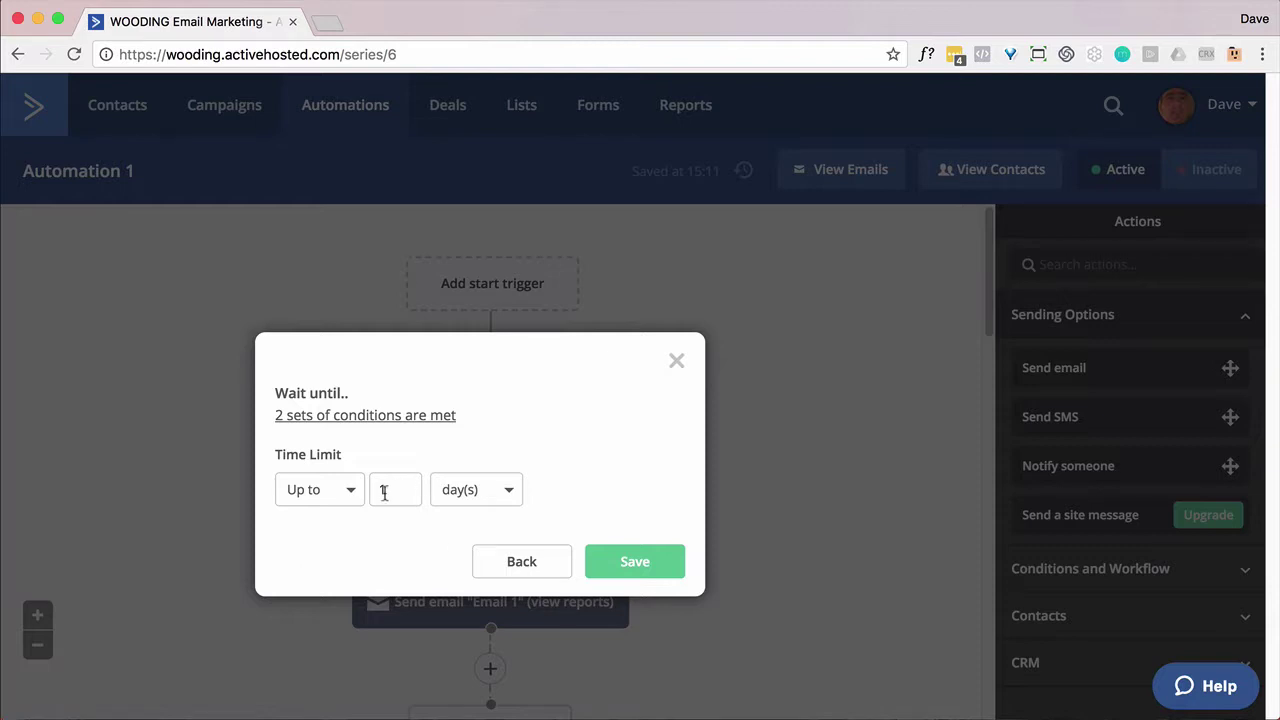
{"action": "left_click", "coordinate": [351, 491]}
{"action": "left_click", "coordinate": [353, 497]}
{"action": "left_click", "coordinate": [623, 560]}
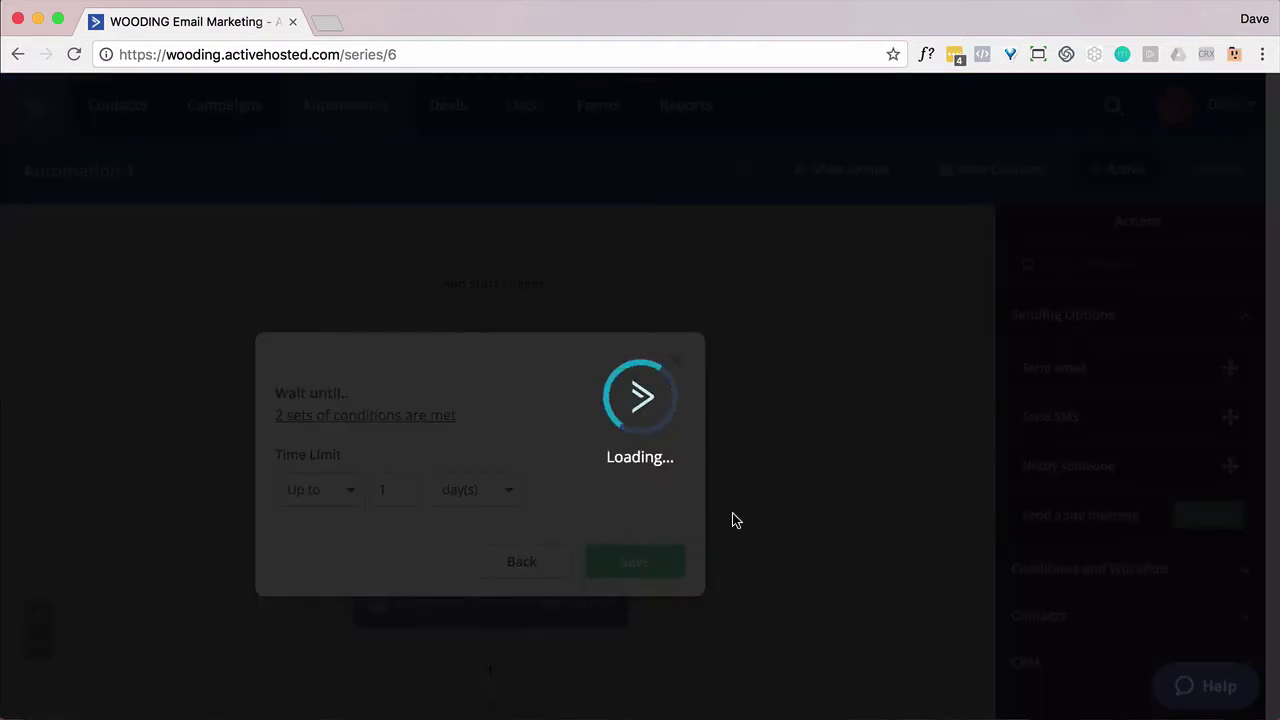
- Change the time limit of the conditional wait above the first email to 7 days and save it
{"action": "scroll", "coordinate": [729, 511], "scroll_direction": "down", "scroll_amount": 10}
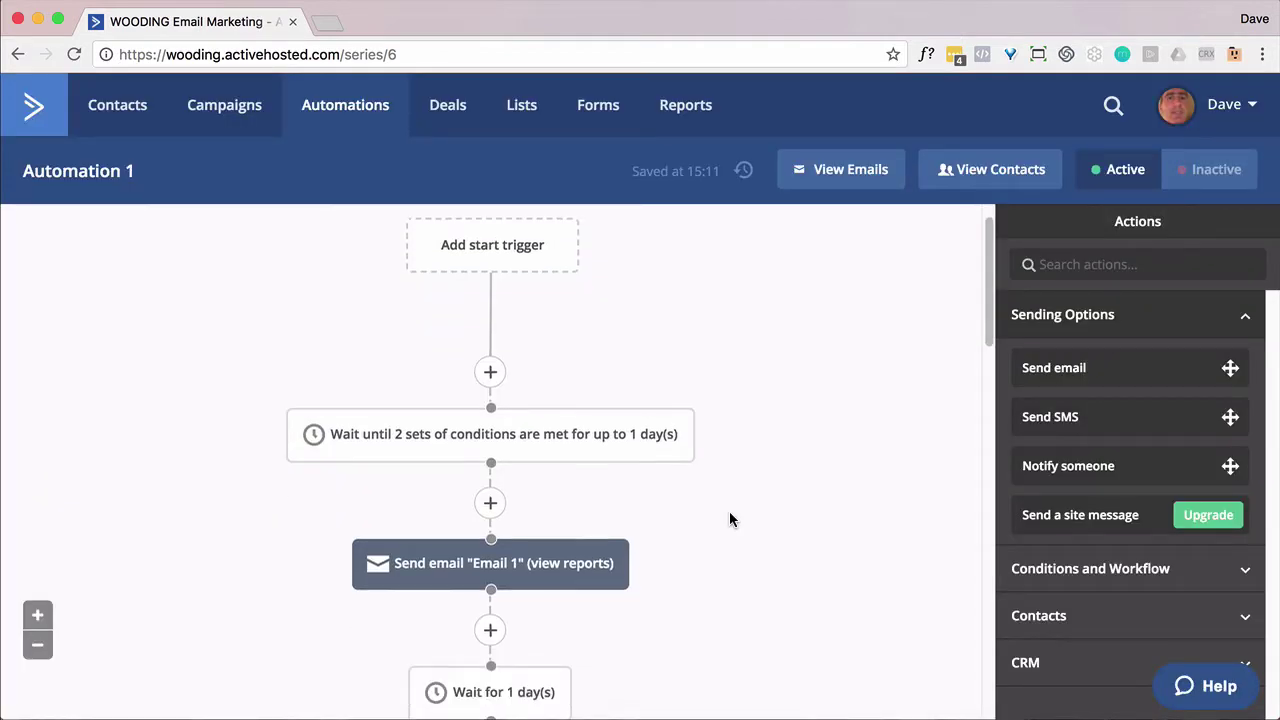
{"action": "scroll", "coordinate": [729, 518], "scroll_direction": "up", "scroll_amount": 10}
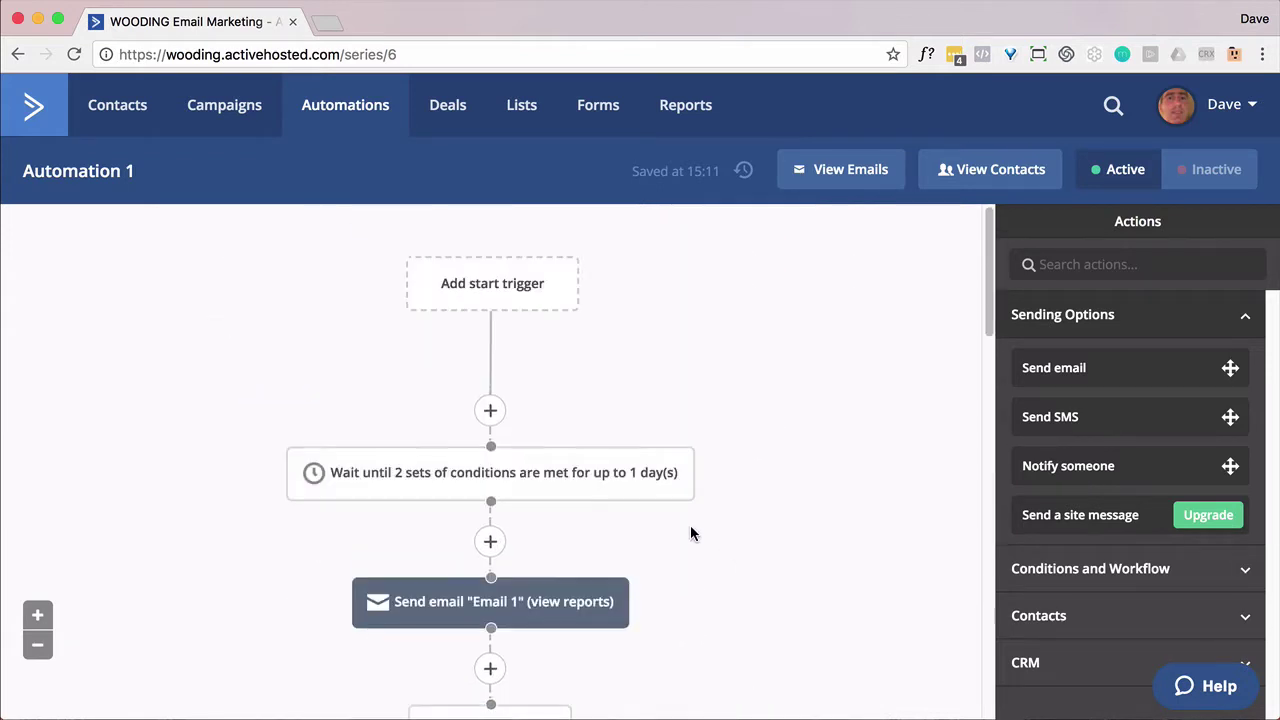
{"action": "left_click", "coordinate": [556, 470]}
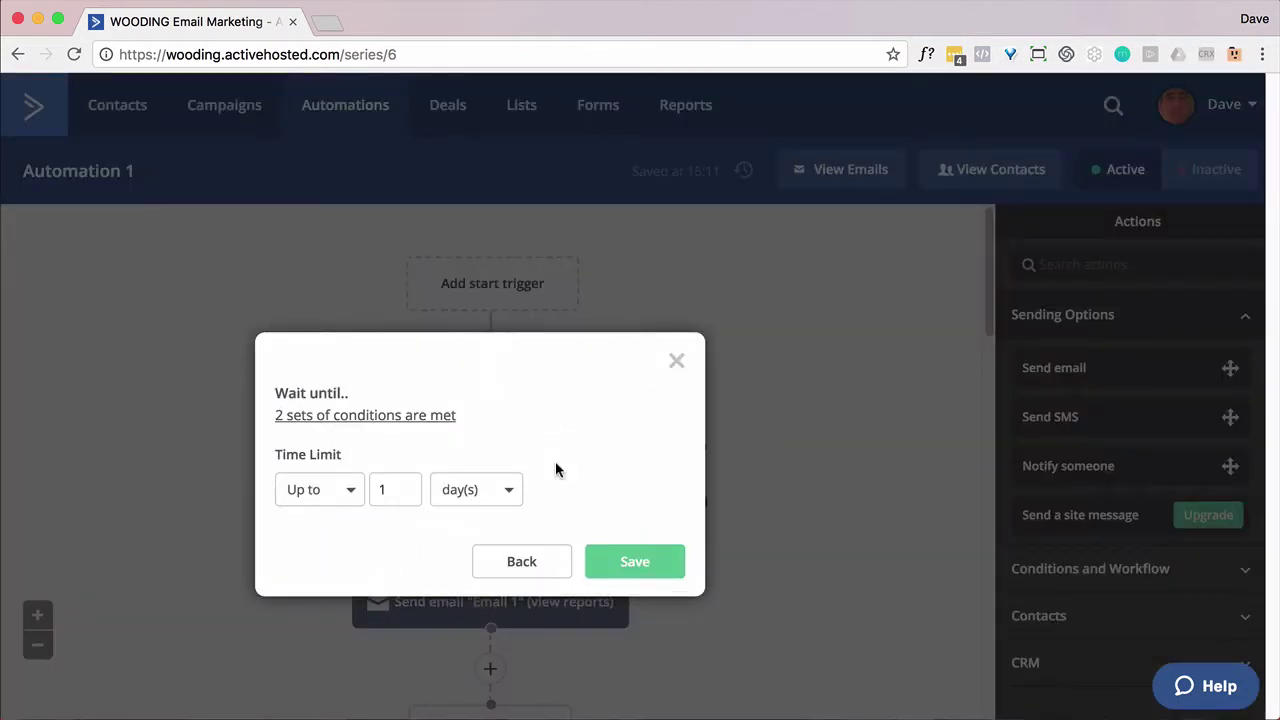
{"action": "left_click", "coordinate": [396, 490]}
{"action": "double_click", "coordinate": [396, 488]}
{"action": "type", "text": "7"}
{"action": "left_click", "coordinate": [611, 566]}
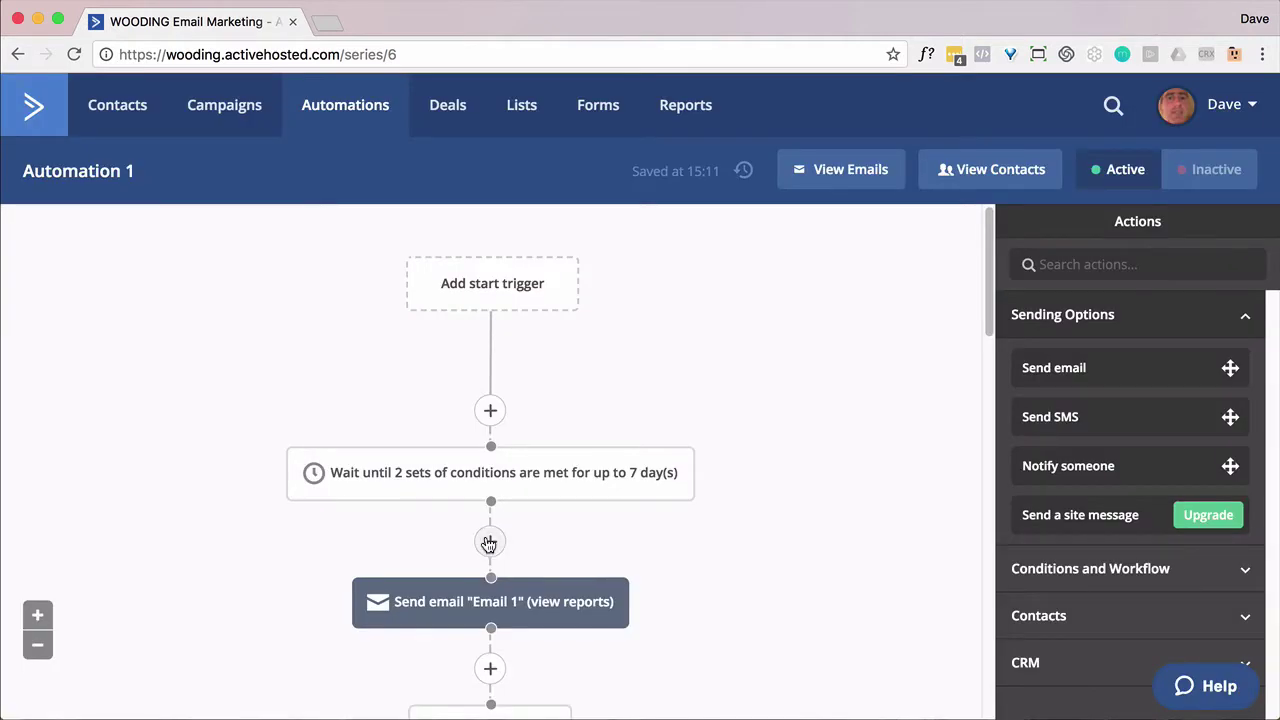
- Review the Even split and Conditional split settings of a Split action below the conditional wait, without adding it
{"action": "left_click", "coordinate": [490, 541]}
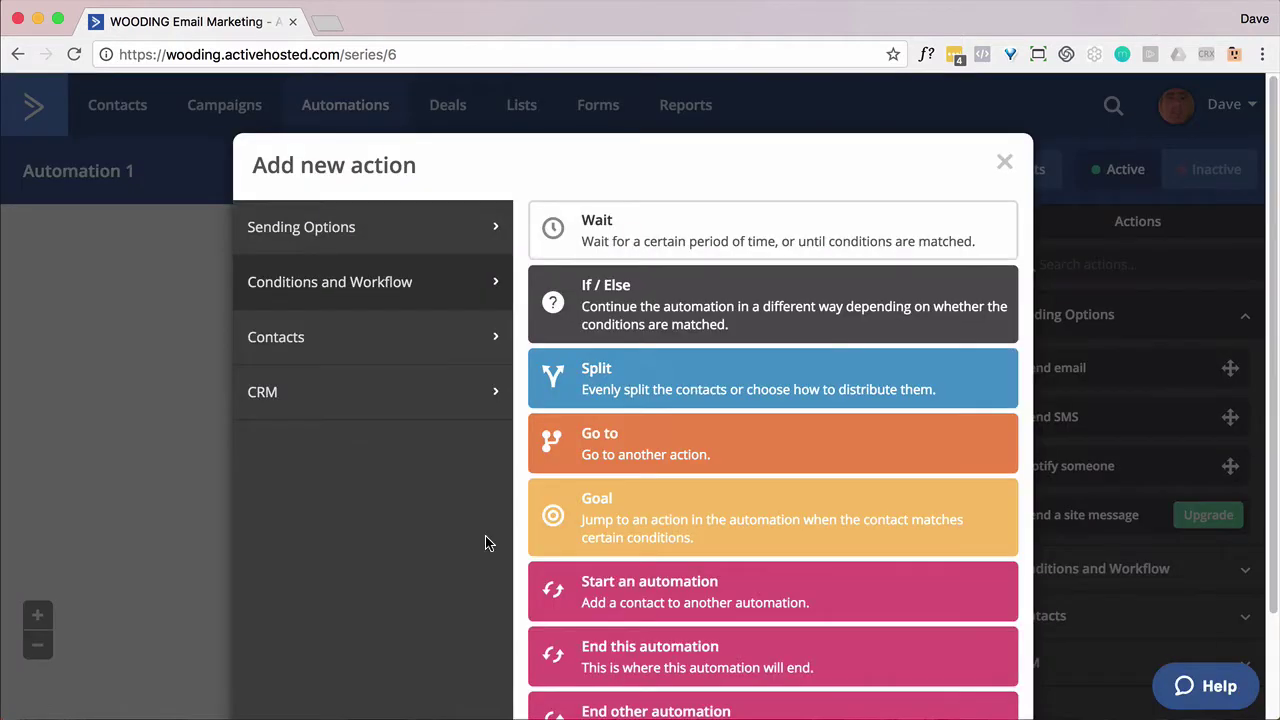
{"action": "left_click", "coordinate": [583, 397]}
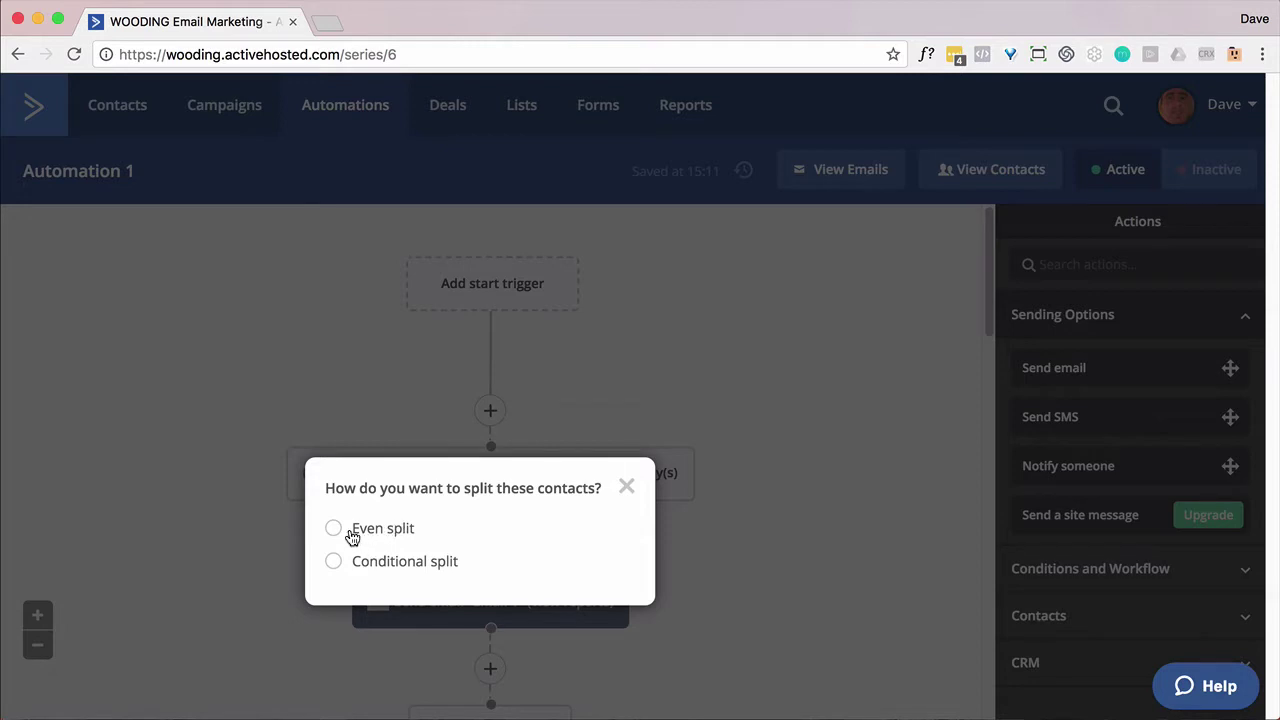
{"action": "left_click", "coordinate": [334, 529]}
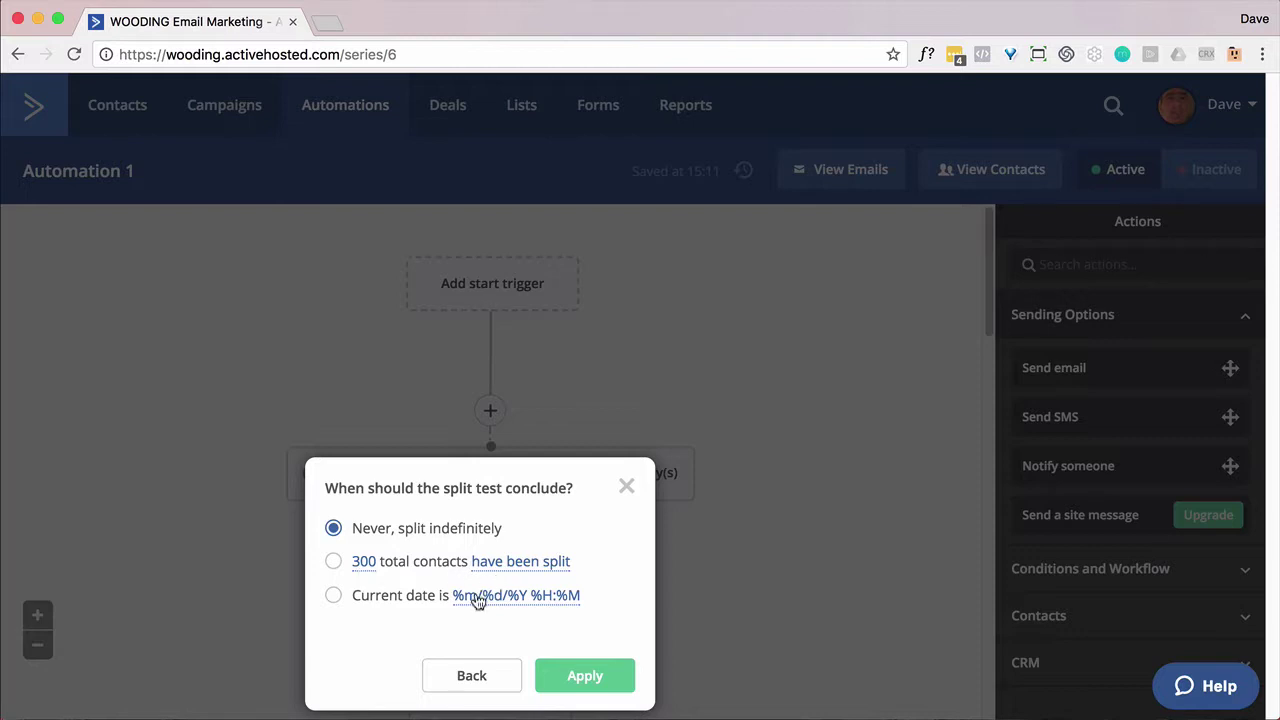
{"action": "left_click", "coordinate": [472, 677]}
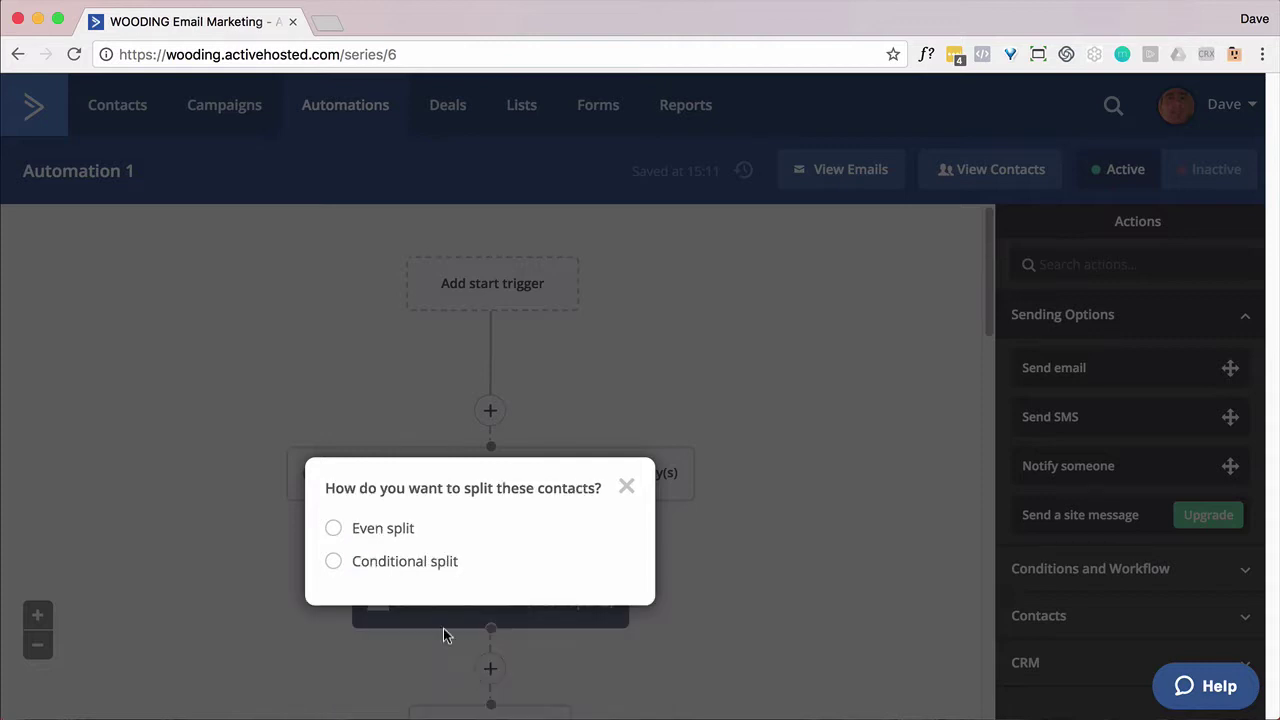
{"action": "left_click", "coordinate": [333, 563]}
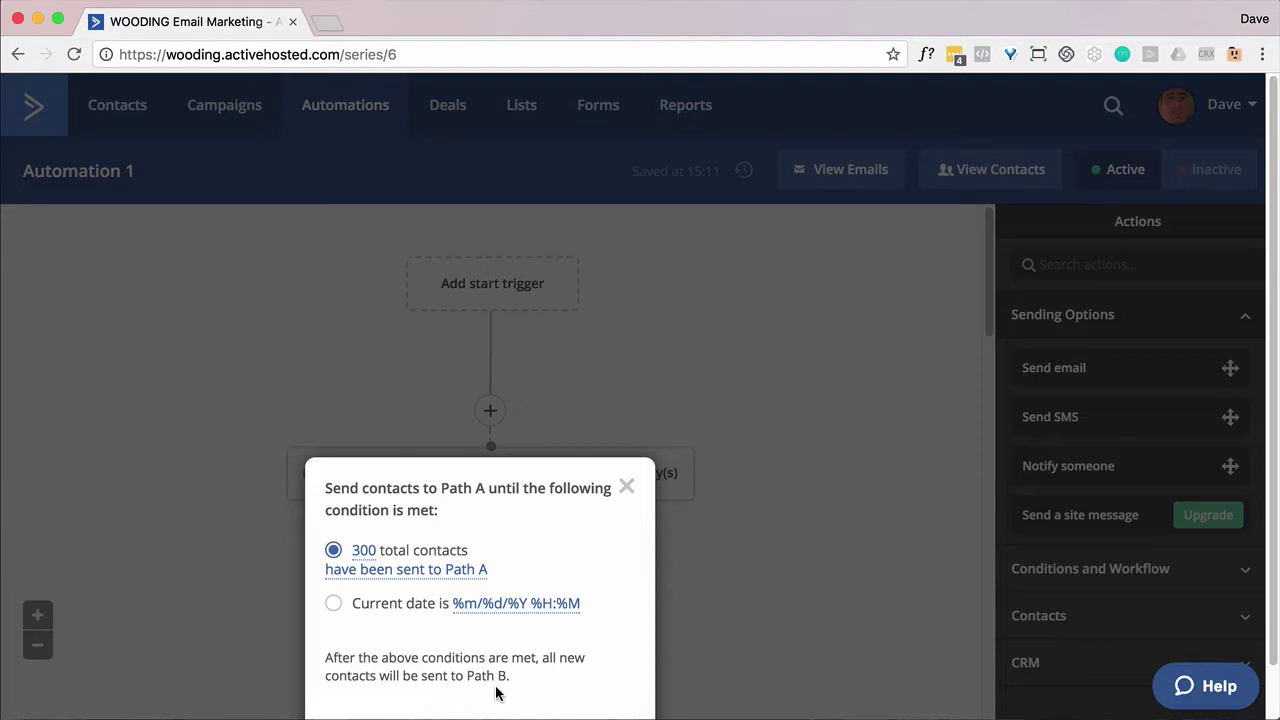
{"action": "left_click", "coordinate": [627, 487]}
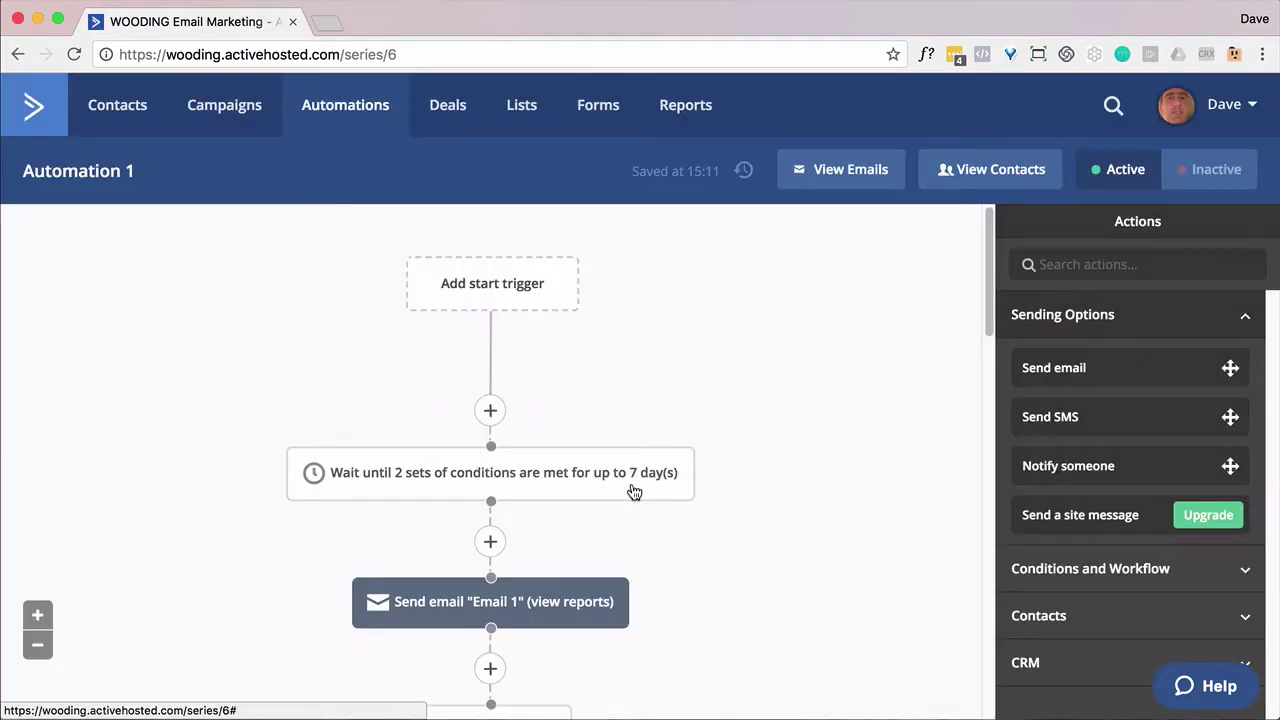
- Review the Goal action's settings and its goal position options, without adding the goal
{"action": "left_click", "coordinate": [490, 542]}
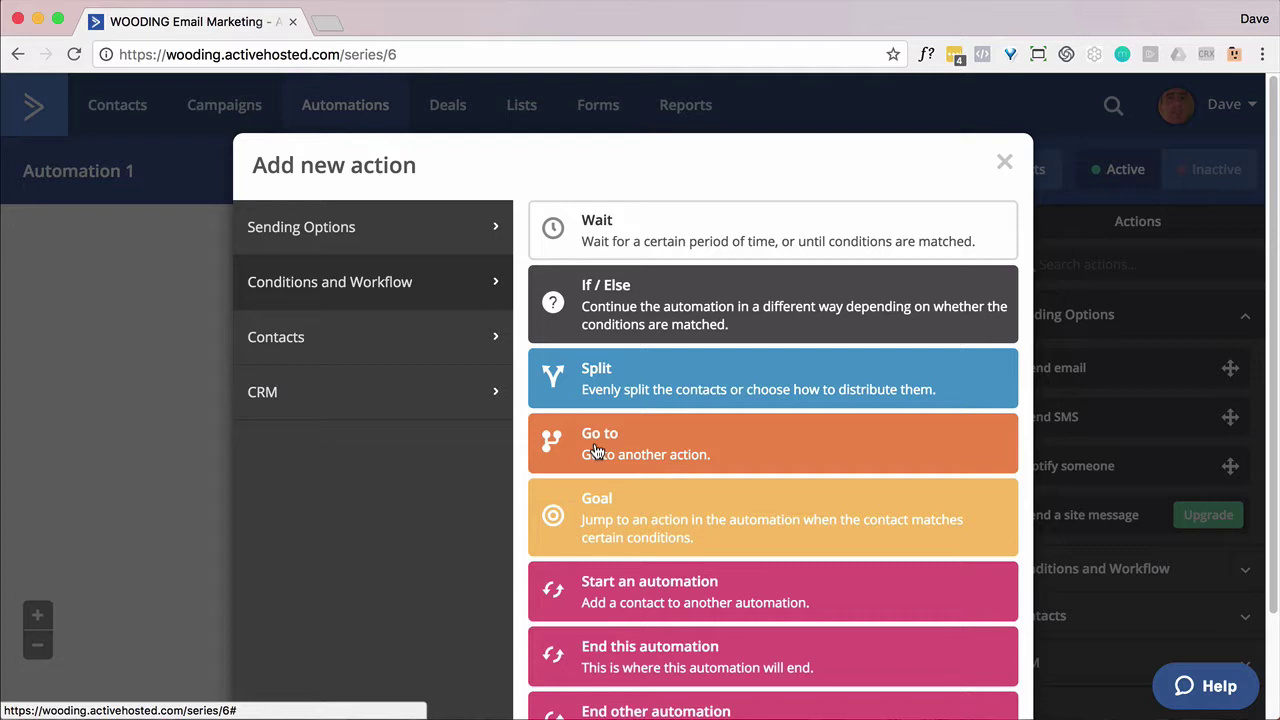
{"action": "left_click", "coordinate": [613, 514]}
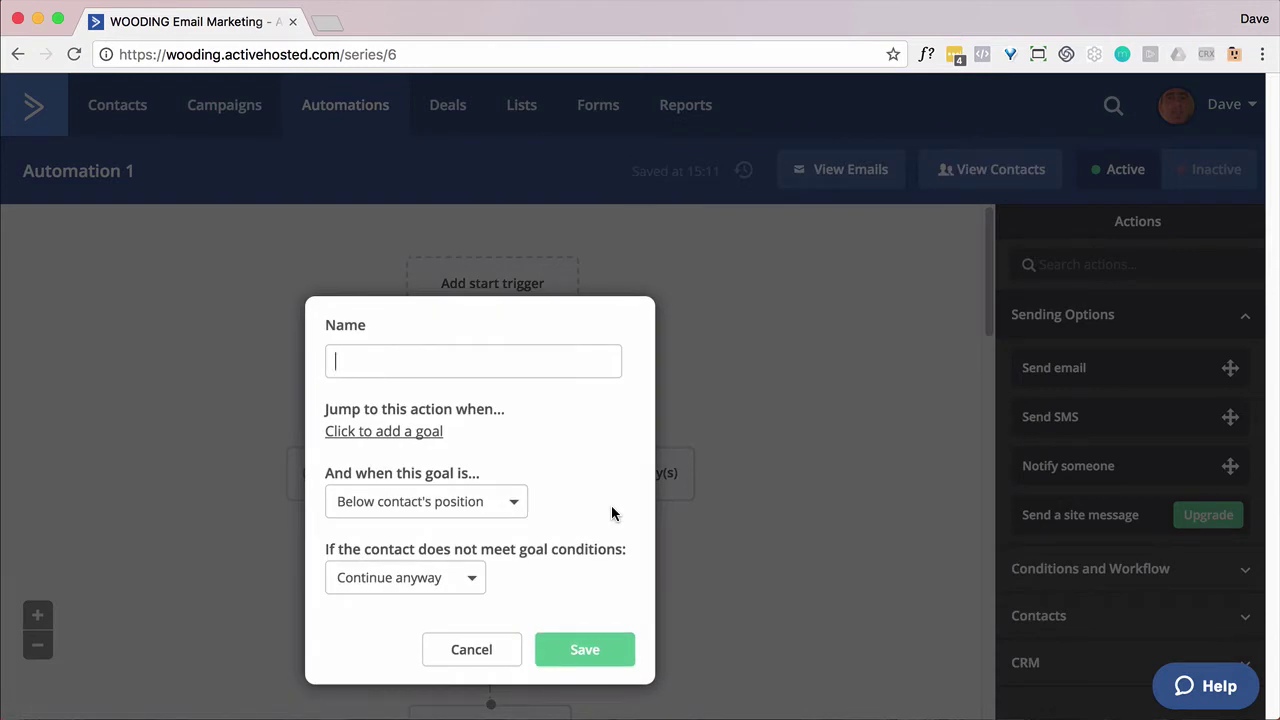
{"action": "left_click", "coordinate": [497, 505]}
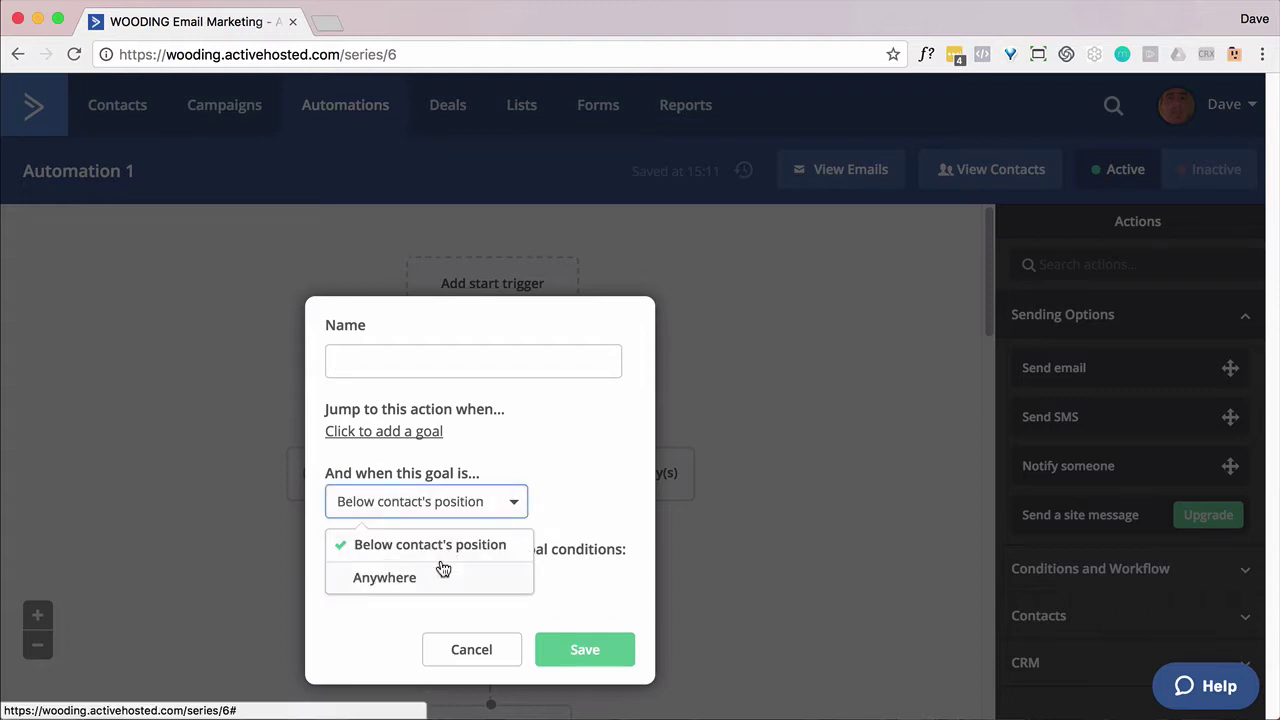
{"action": "left_click", "coordinate": [567, 480]}
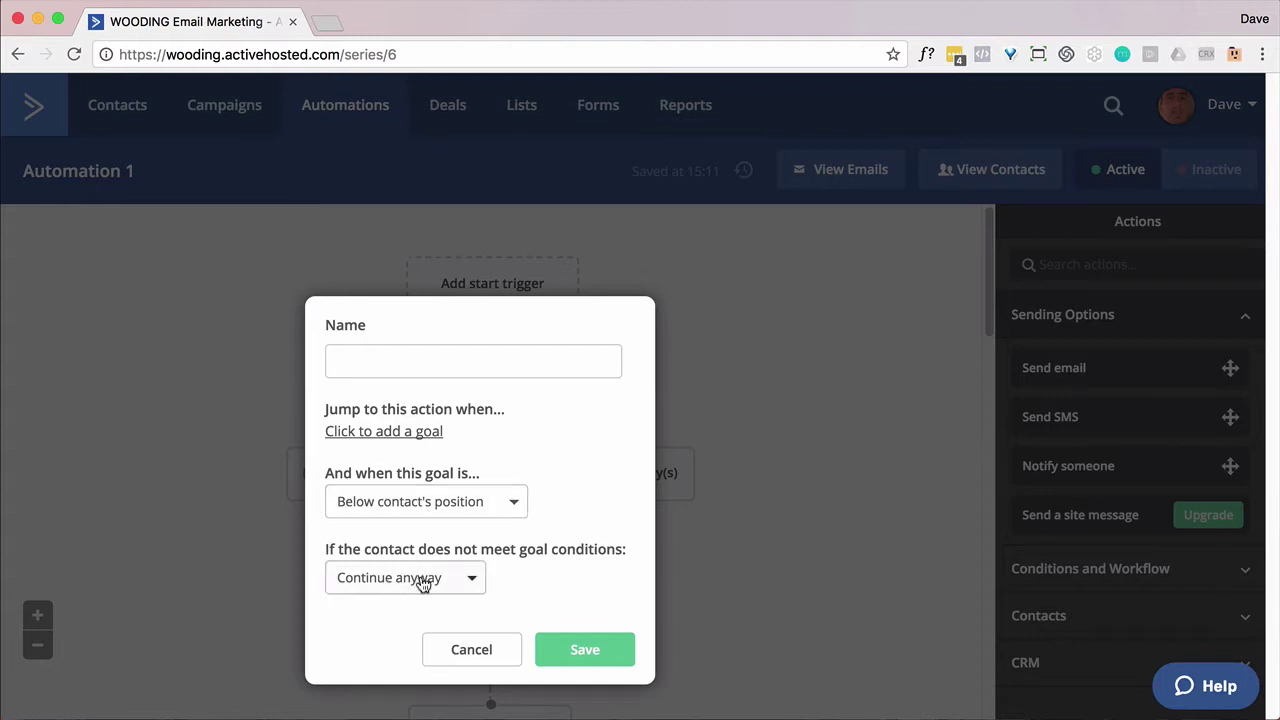
{"action": "left_click", "coordinate": [465, 648]}
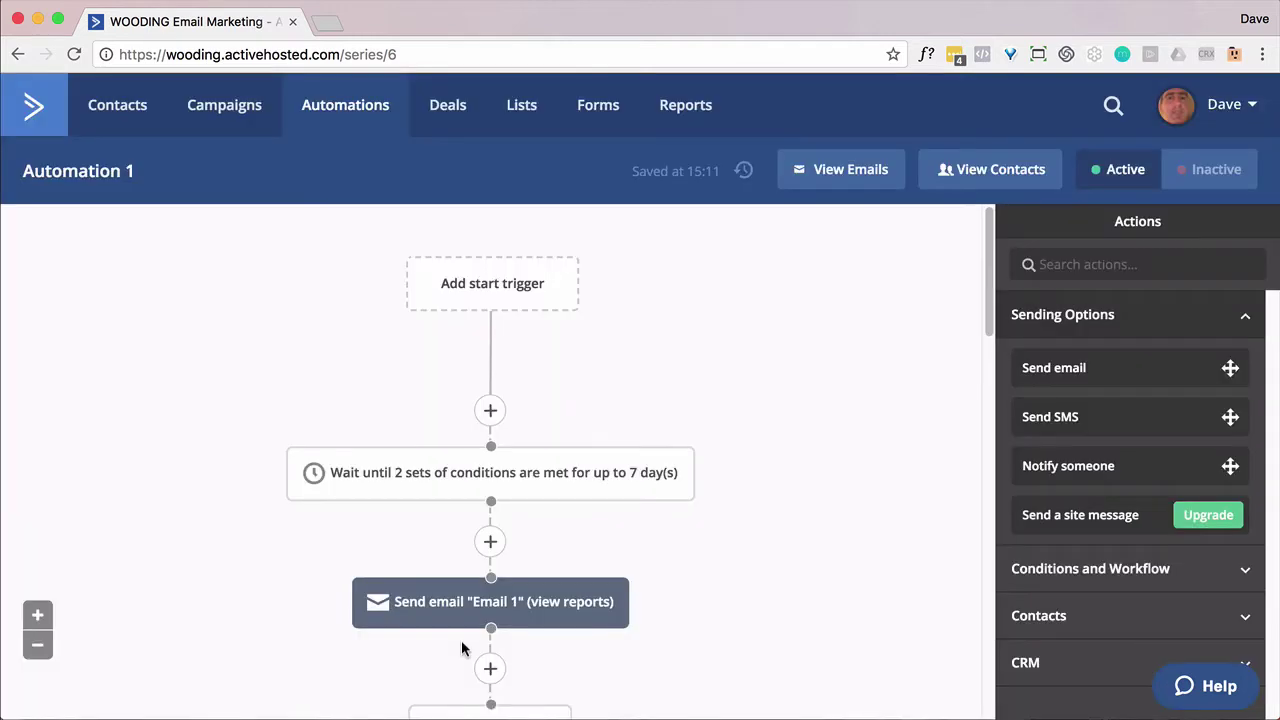
- Review the remaining Conditions and Workflow actions and the Webhook's URL setting, without adding an action
{"action": "left_click", "coordinate": [489, 543]}
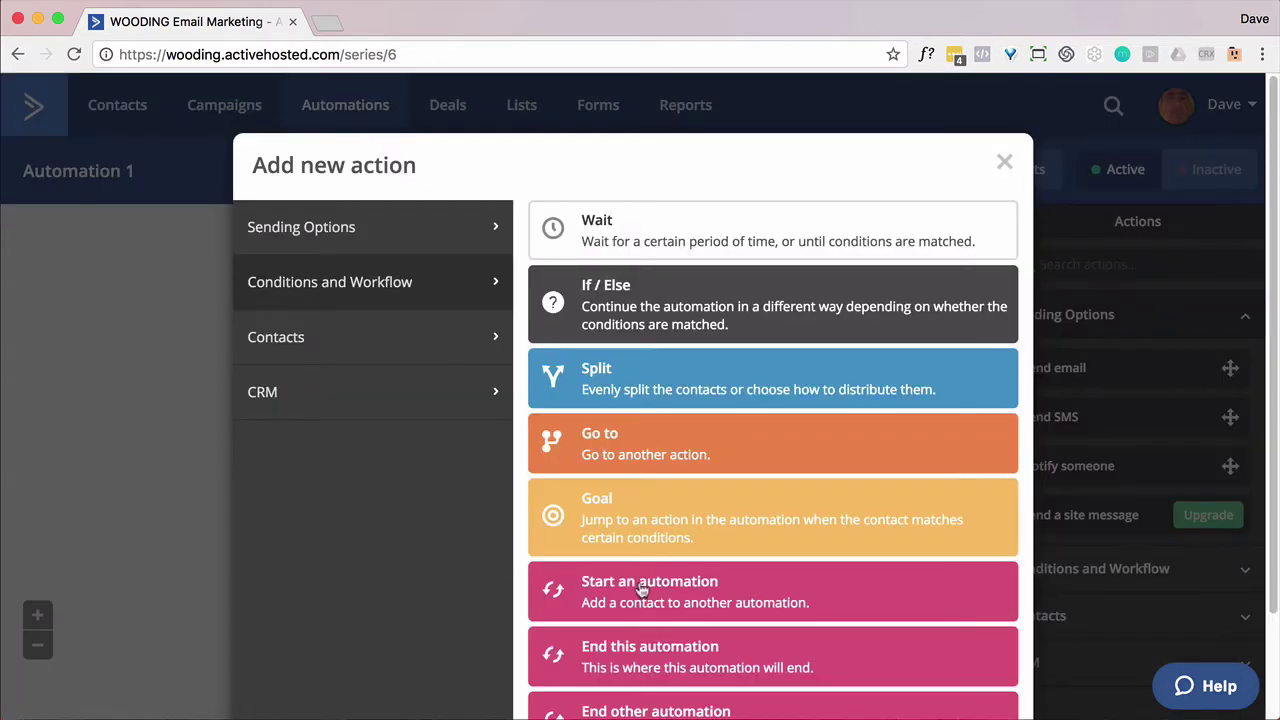
{"action": "scroll", "coordinate": [737, 601], "scroll_direction": "down", "scroll_amount": 2}
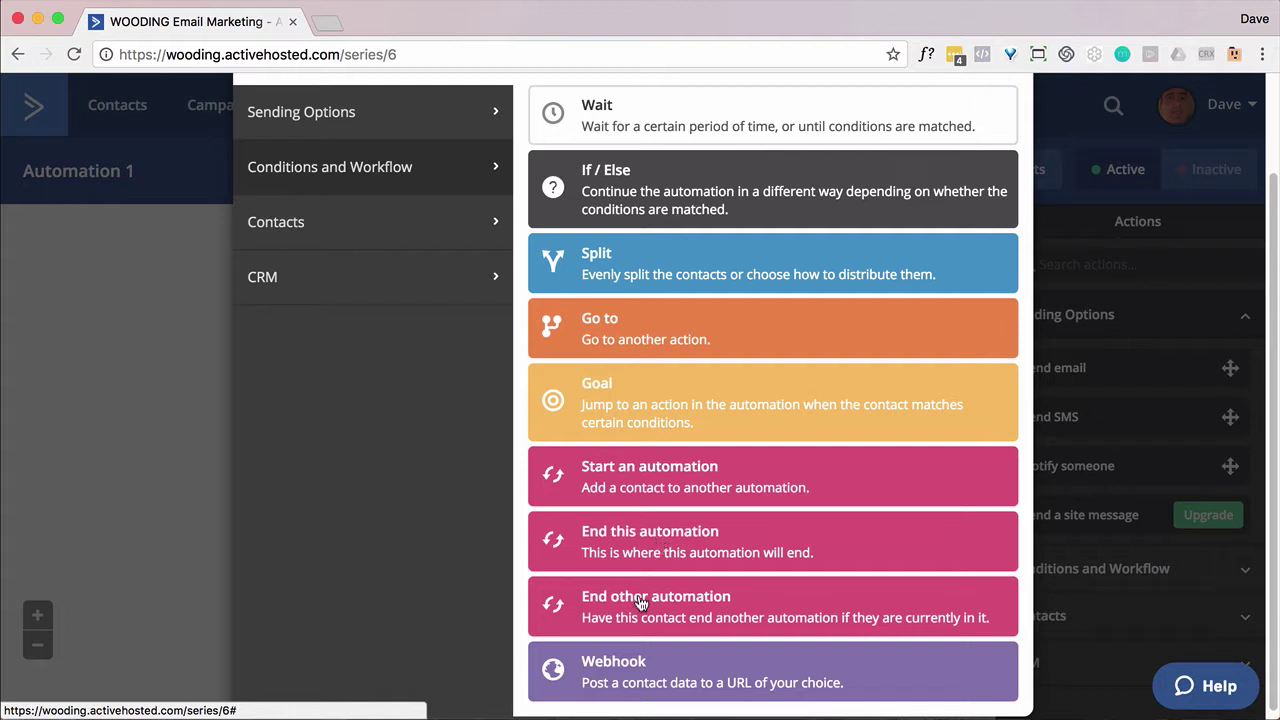
{"action": "scroll", "coordinate": [640, 602], "scroll_direction": "down", "scroll_amount": 1}
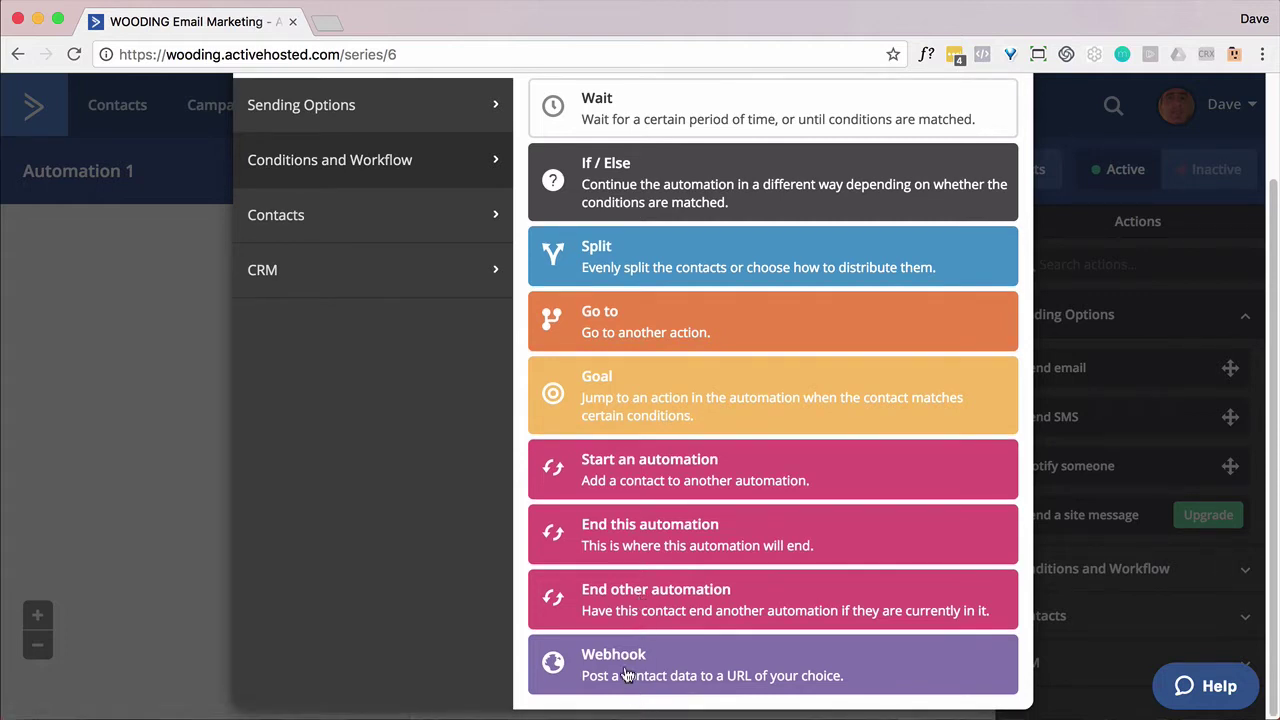
{"action": "left_click", "coordinate": [623, 665]}
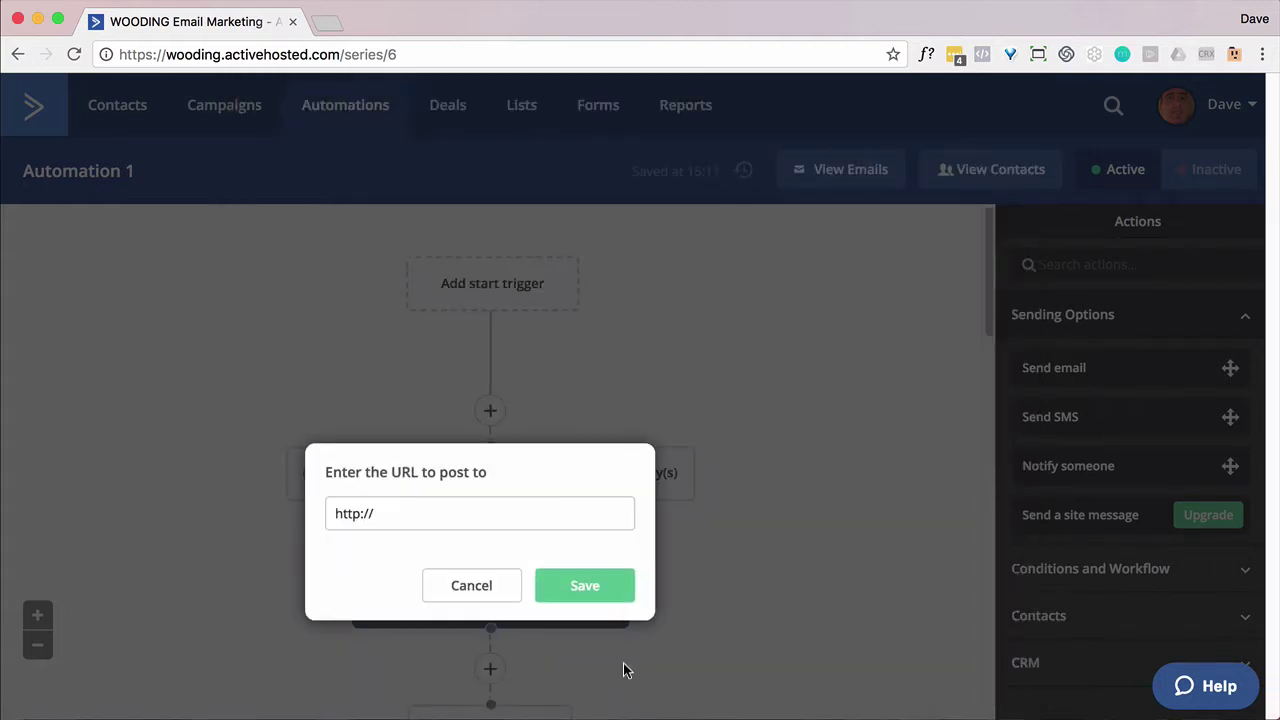
{"action": "left_click", "coordinate": [476, 595]}
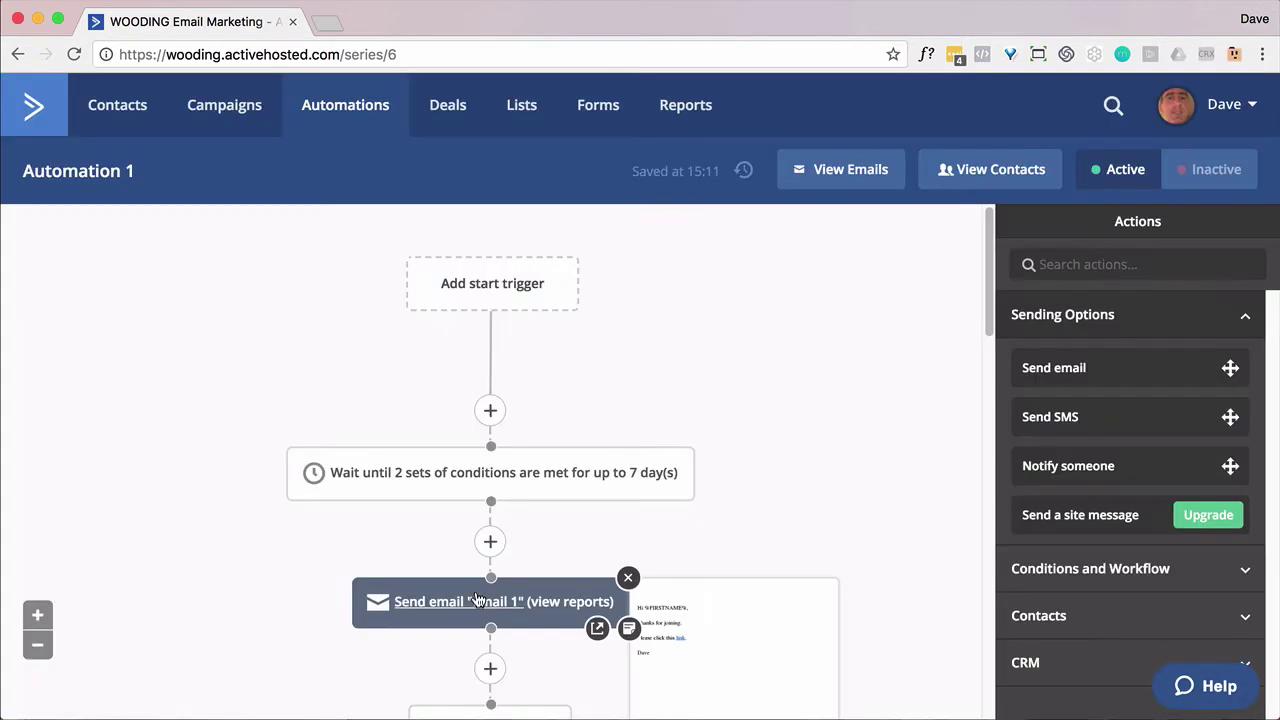
- Look over the Yes and No branches further down the automation
{"action": "scroll", "coordinate": [643, 605], "scroll_direction": "down", "scroll_amount": 5}
{"action": "scroll", "coordinate": [643, 603], "scroll_direction": "down", "scroll_amount": 5}
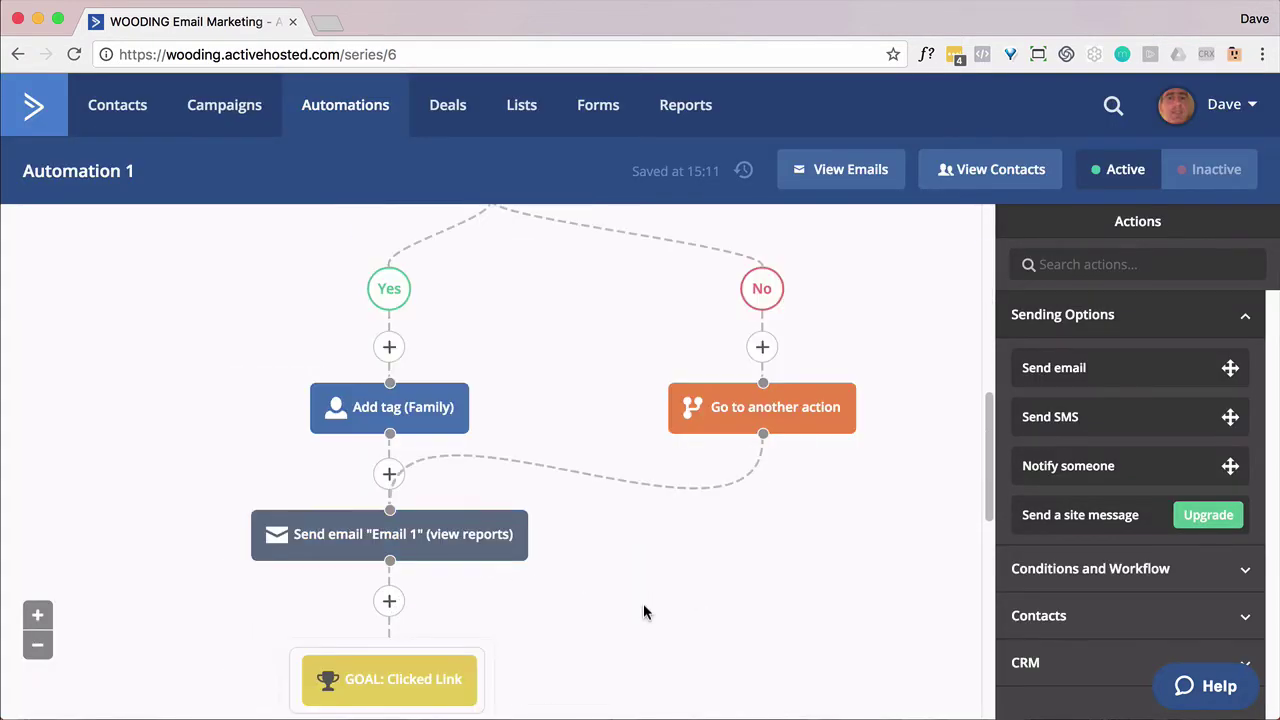
{"action": "scroll", "coordinate": [643, 613], "scroll_direction": "up", "scroll_amount": 5}
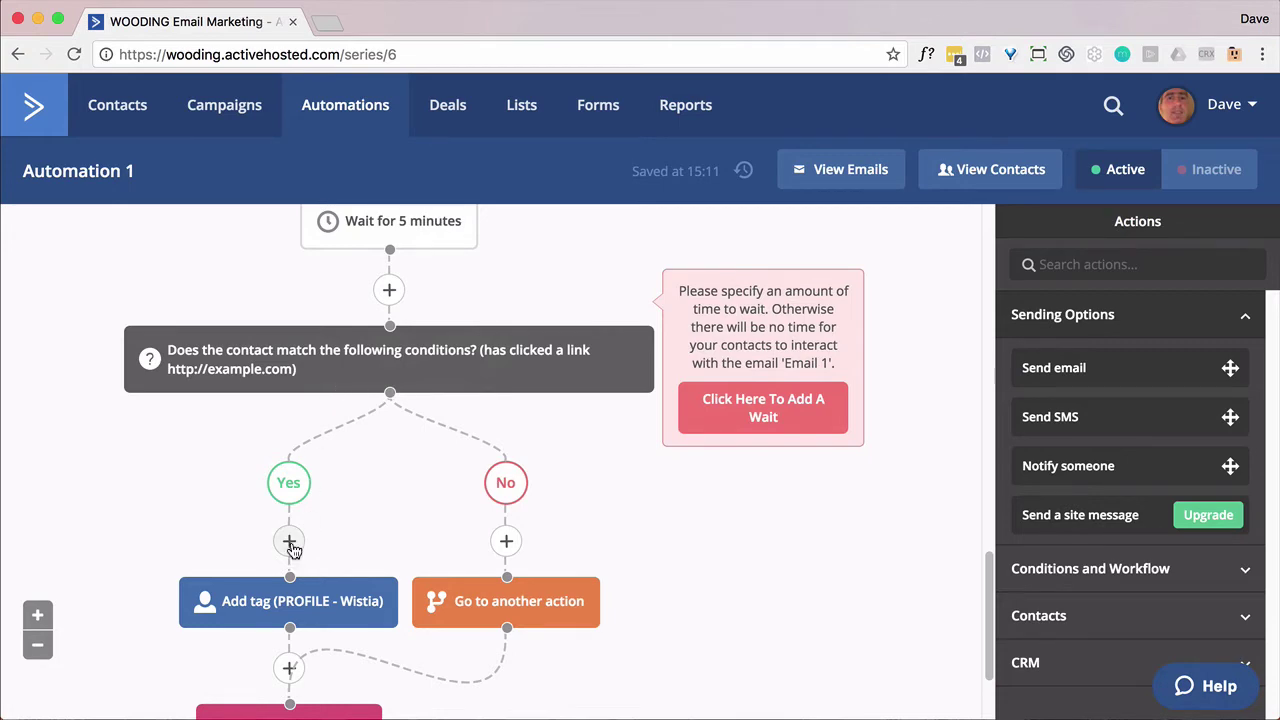
{"action": "left_click", "coordinate": [289, 542]}
{"action": "scroll", "coordinate": [700, 622], "scroll_direction": "down", "scroll_amount": 3}
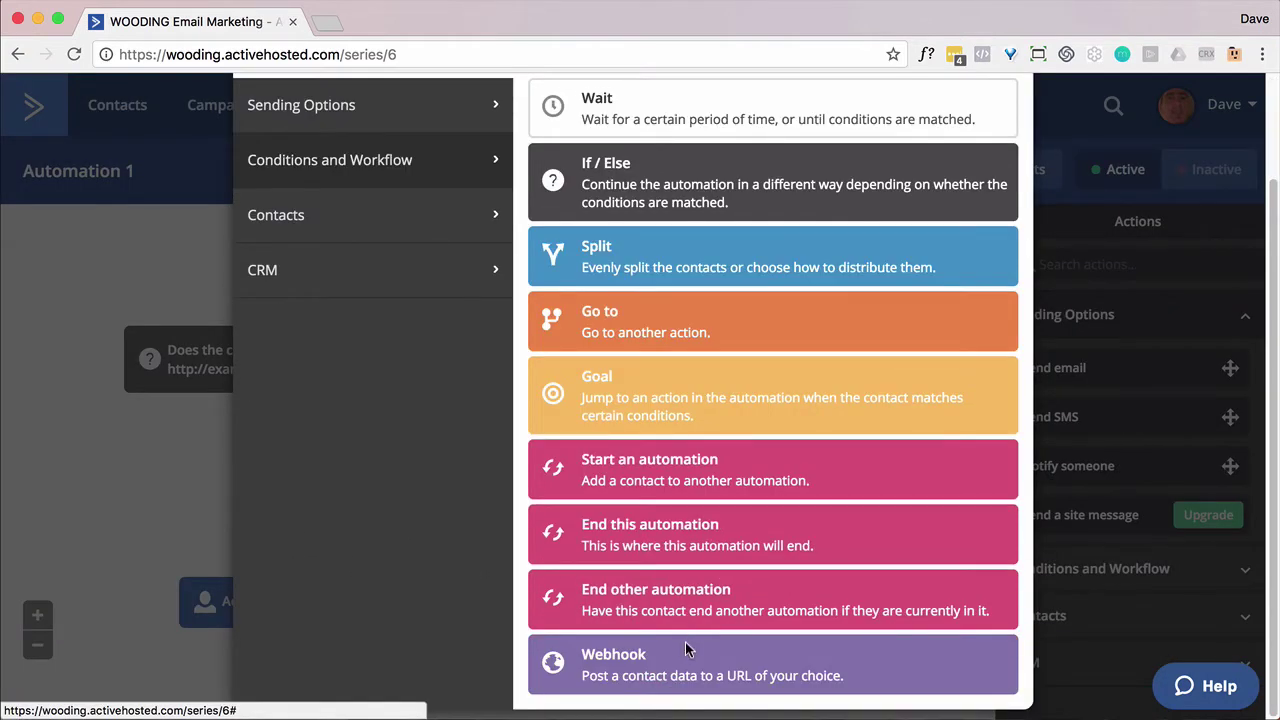
{"action": "left_click", "coordinate": [686, 648]}
{"action": "left_click", "coordinate": [263, 514]}
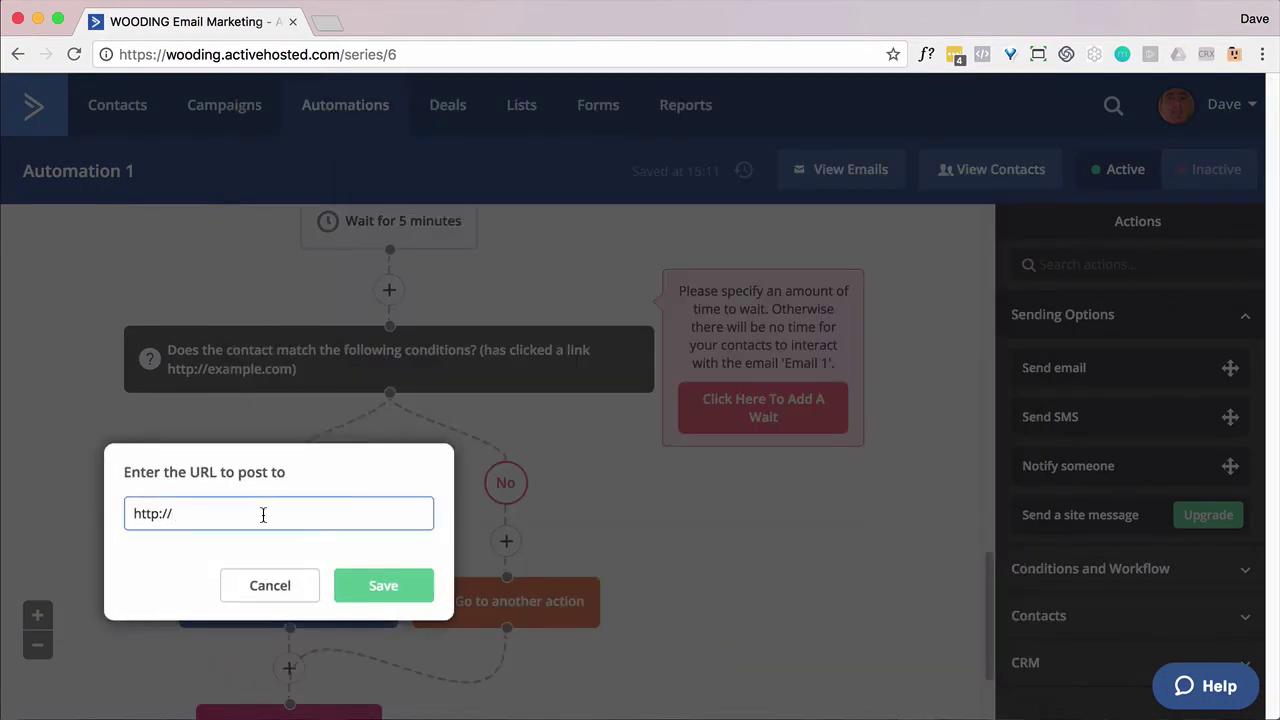
{"action": "type", "text": "ex"}
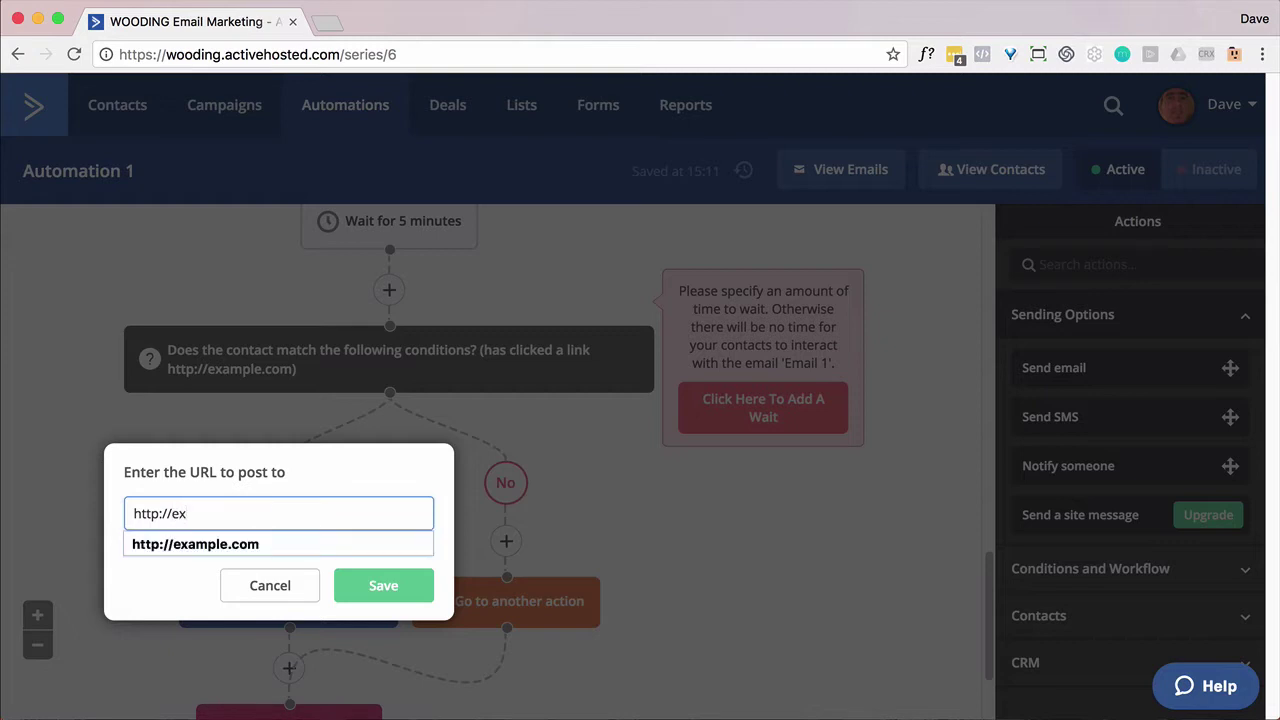
{"action": "left_click", "coordinate": [262, 546]}
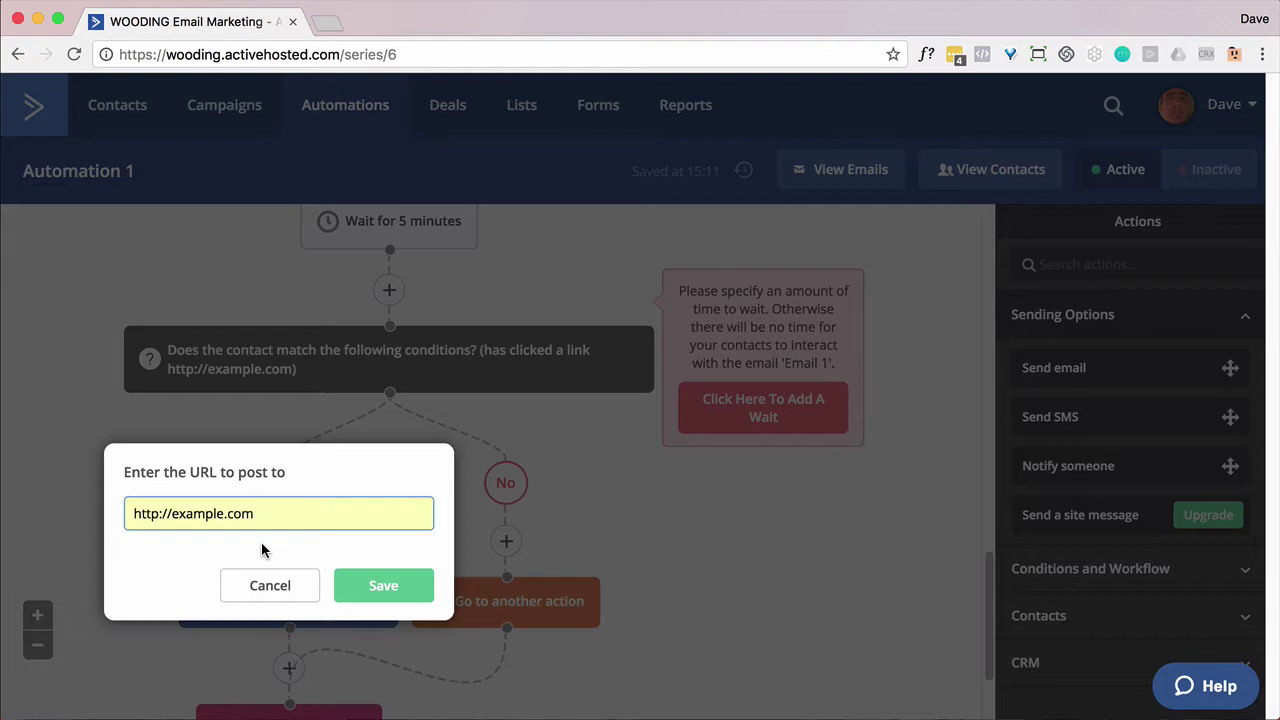
{"action": "left_click", "coordinate": [254, 588]}
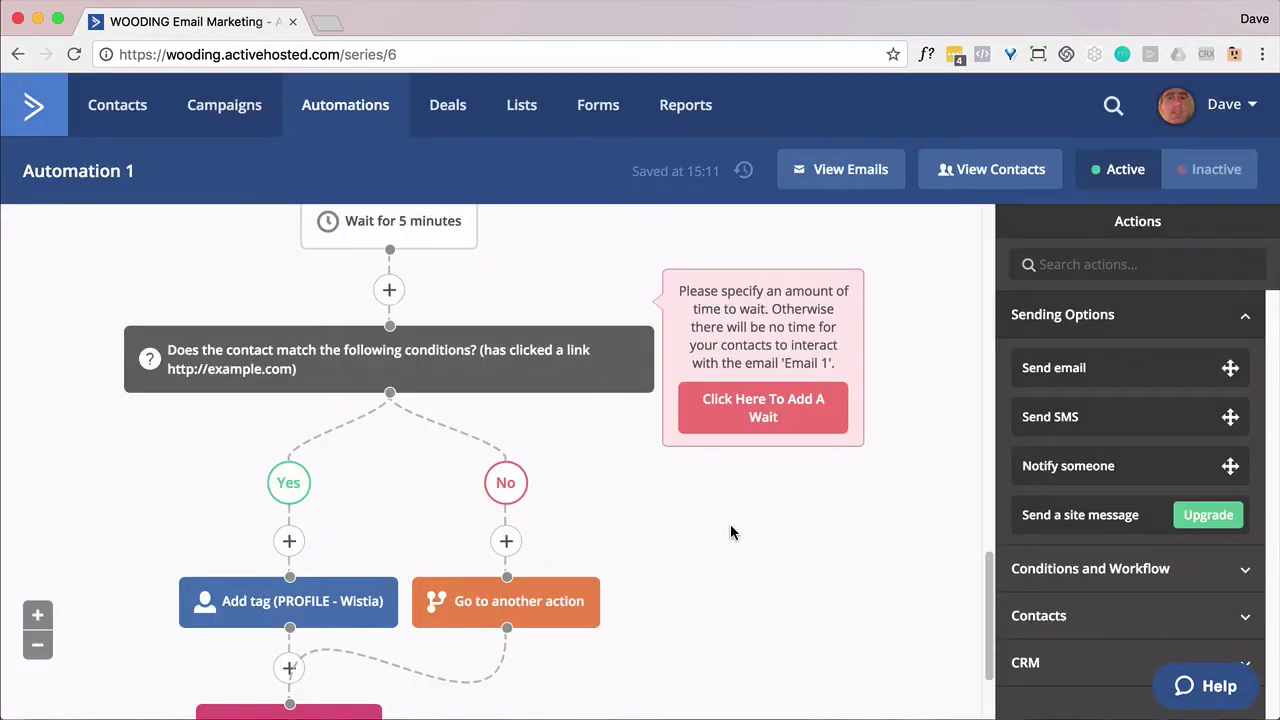
- Review the Contacts actions and the Update contact action's field settings on the Yes branch, without adding the action
{"action": "scroll", "coordinate": [728, 522], "scroll_direction": "up", "scroll_amount": 5}
{"action": "scroll", "coordinate": [727, 522], "scroll_direction": "down", "scroll_amount": 3}
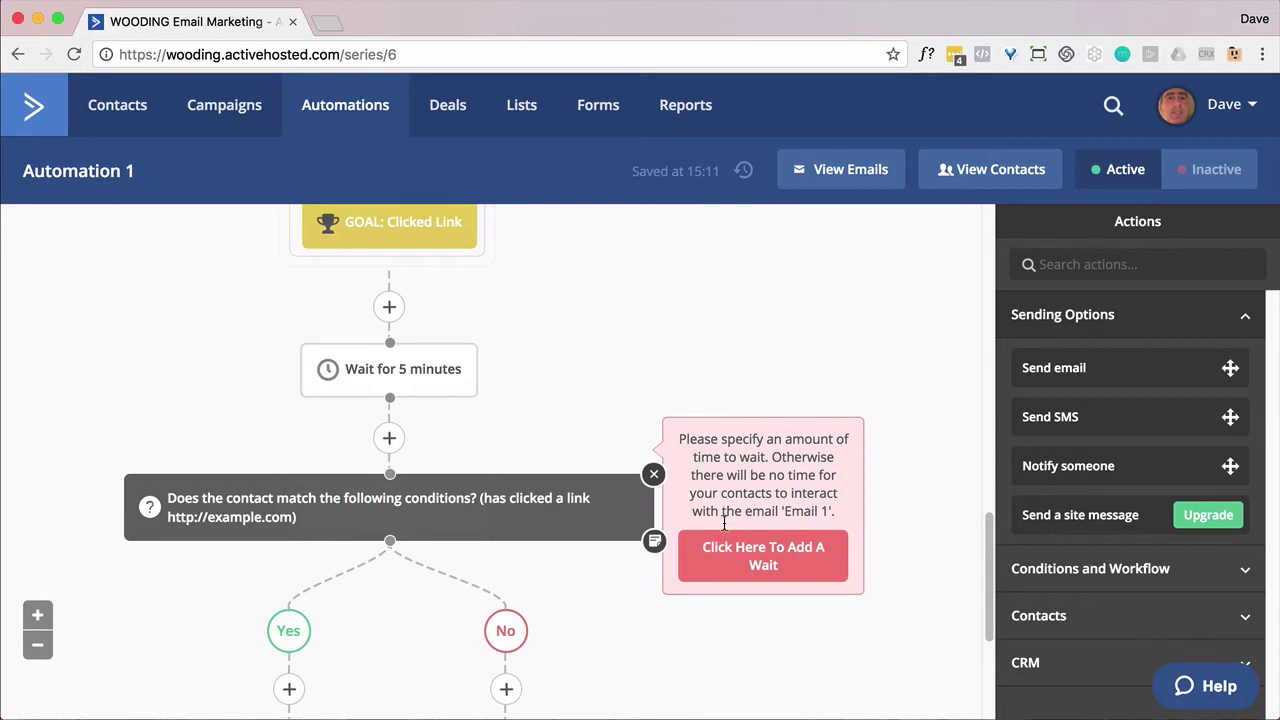
{"action": "scroll", "coordinate": [724, 522], "scroll_direction": "down", "scroll_amount": 3}
{"action": "left_click", "coordinate": [288, 449]}
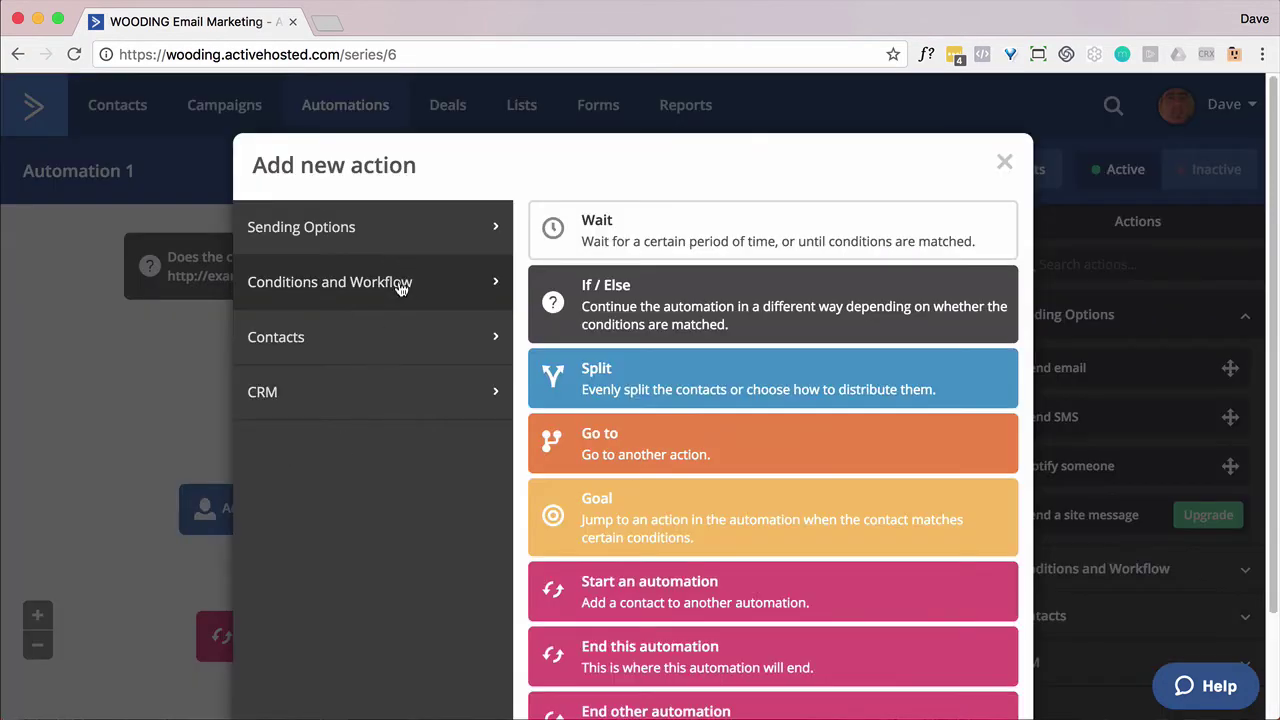
{"action": "left_click", "coordinate": [437, 337]}
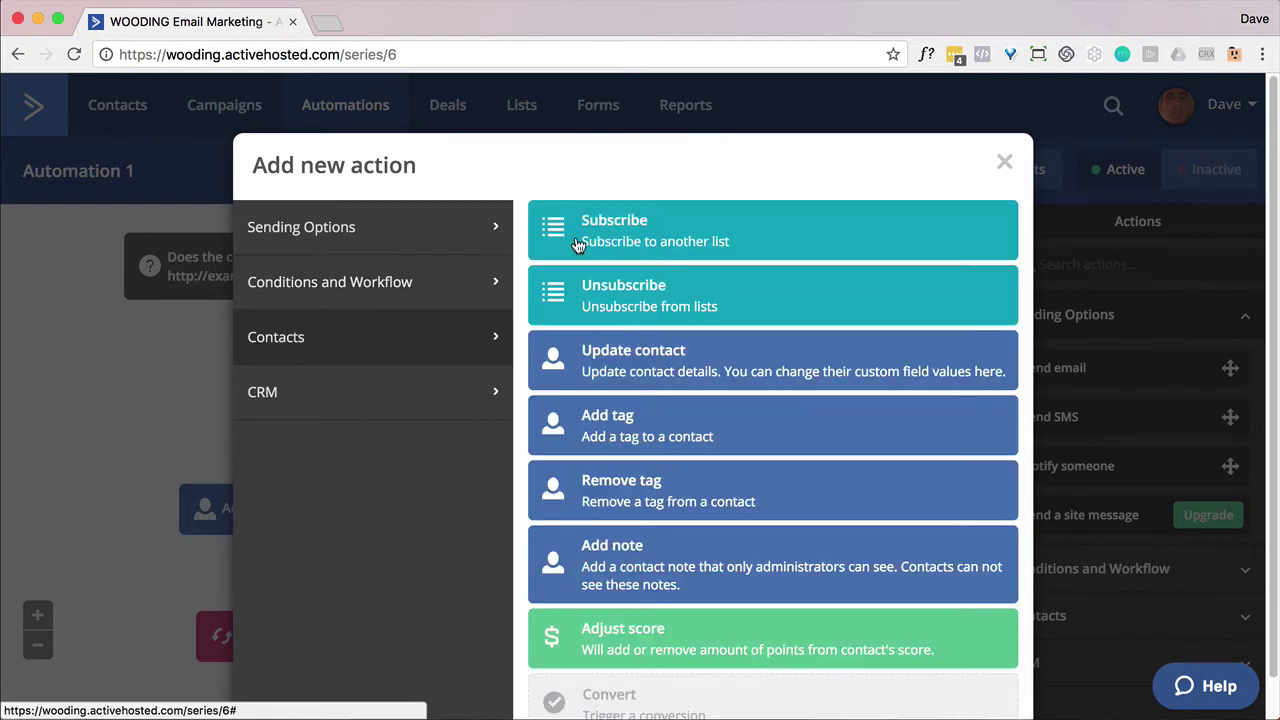
{"action": "left_click", "coordinate": [630, 376]}
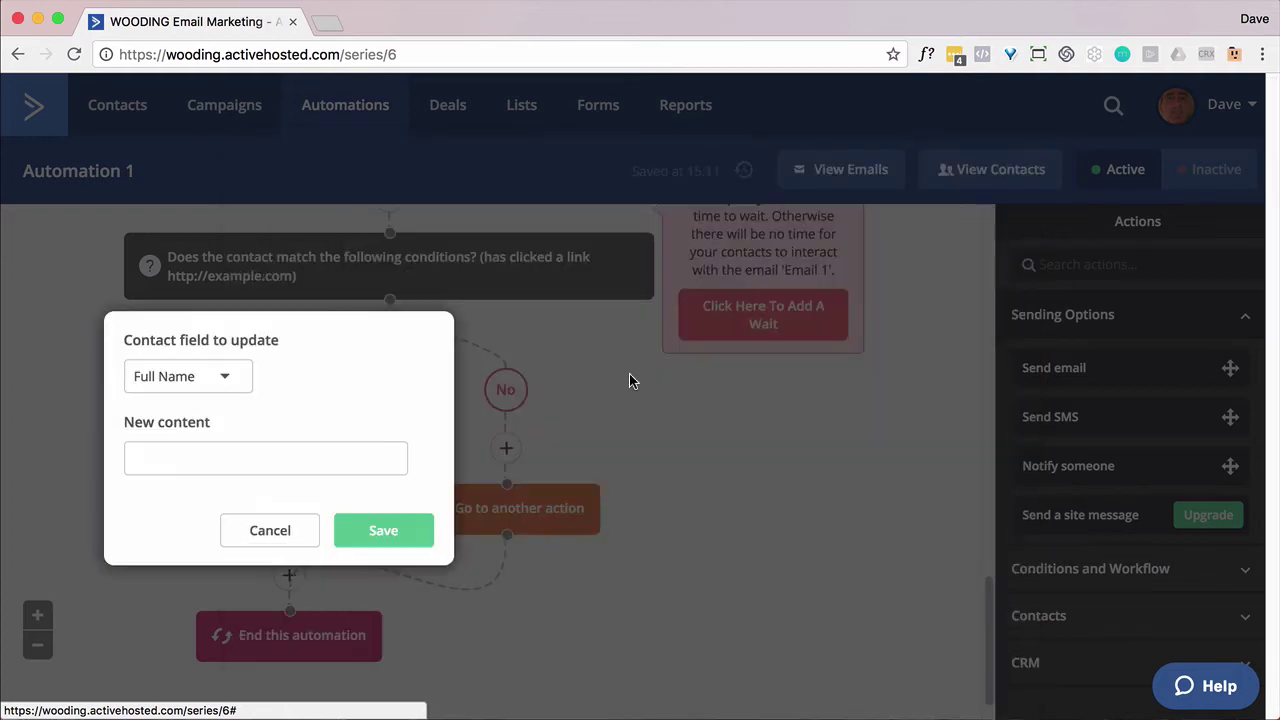
{"action": "left_click", "coordinate": [225, 384]}
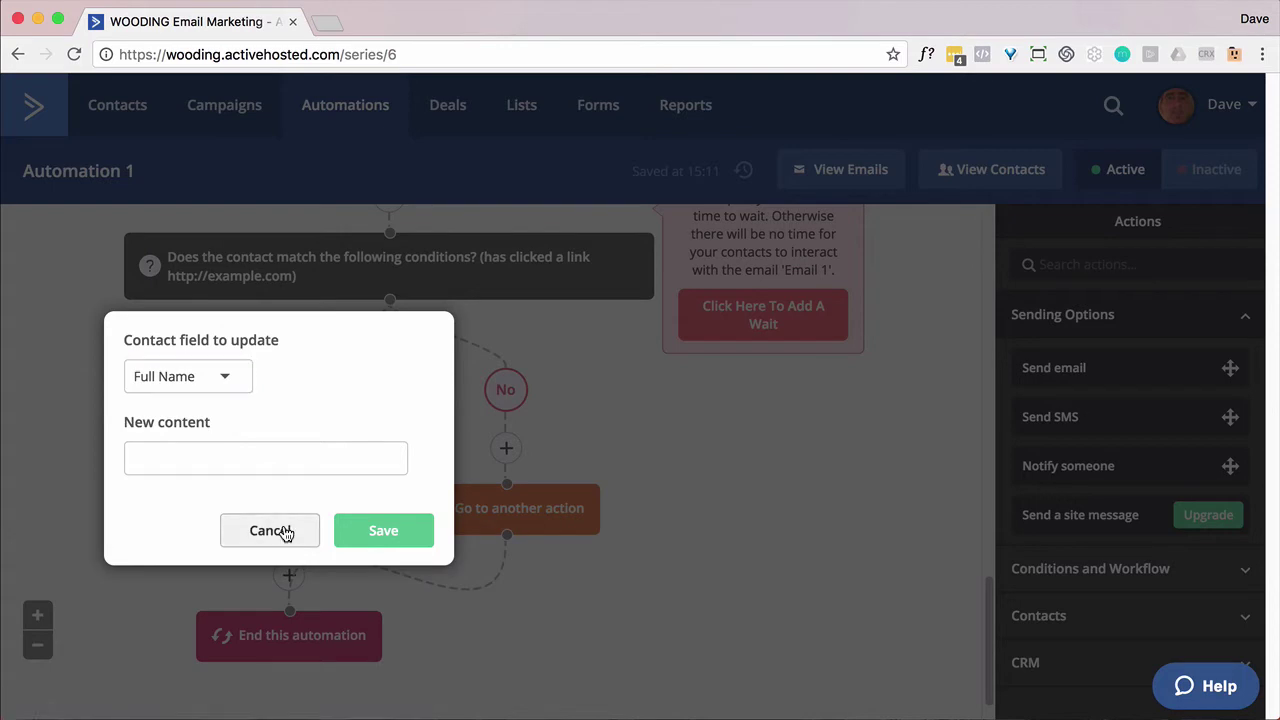
{"action": "left_click", "coordinate": [271, 531]}
- Check the Adjust score action's settings for the Yes branch, without adding it
{"action": "left_click", "coordinate": [289, 450]}
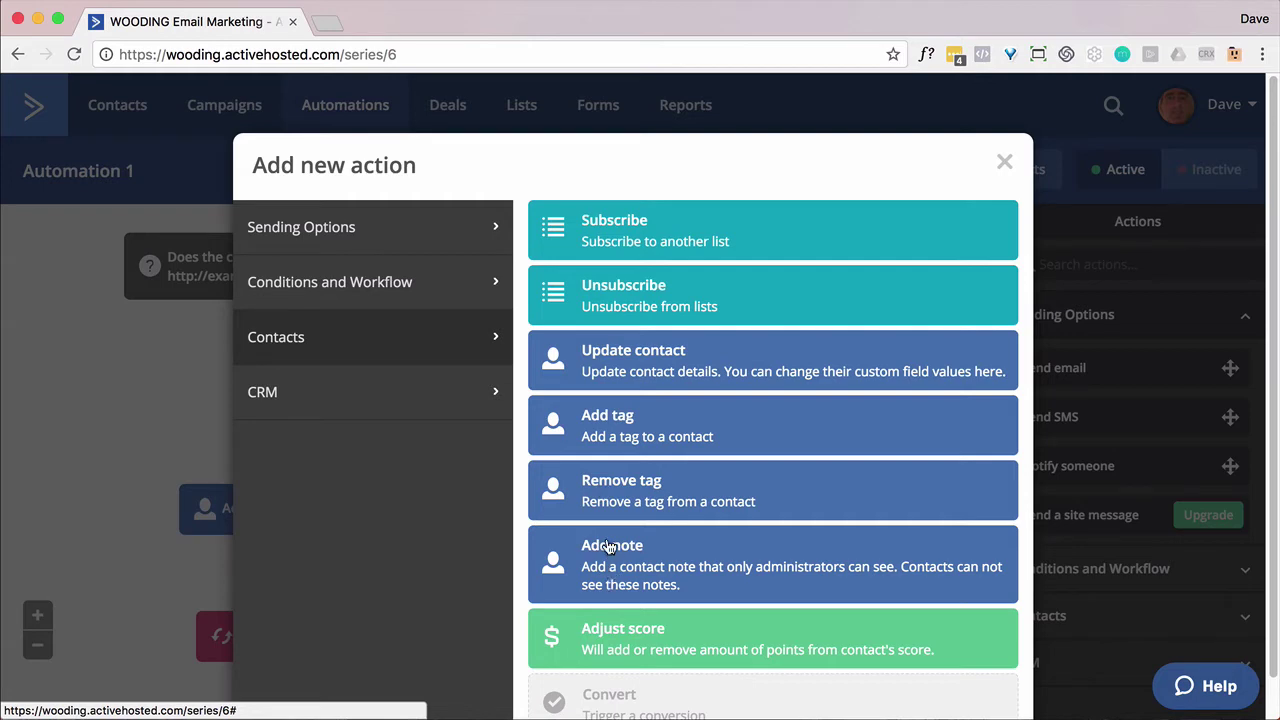
{"action": "scroll", "coordinate": [608, 547], "scroll_direction": "down", "scroll_amount": 1}
{"action": "left_click", "coordinate": [615, 603]}
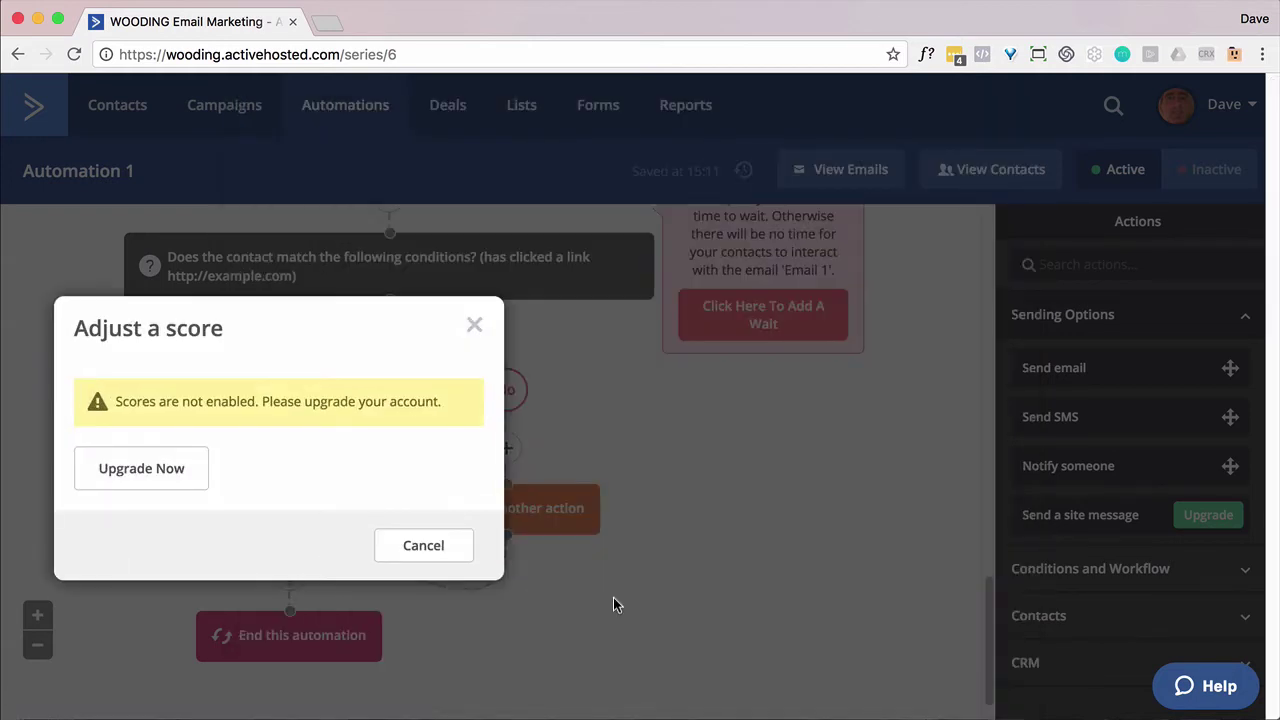
{"action": "left_click", "coordinate": [446, 546]}
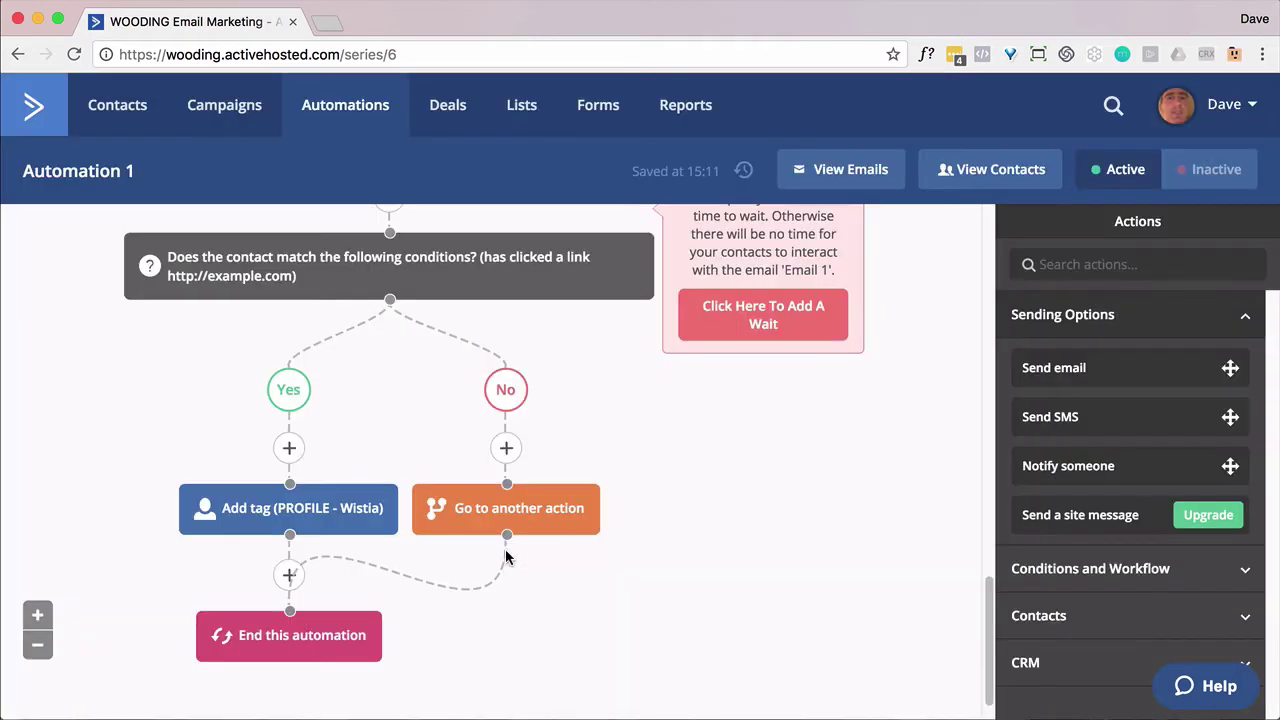
- Review the remaining Contacts actions, the CRM actions and the Add deal settings, without adding a deal
{"action": "left_click", "coordinate": [288, 571]}
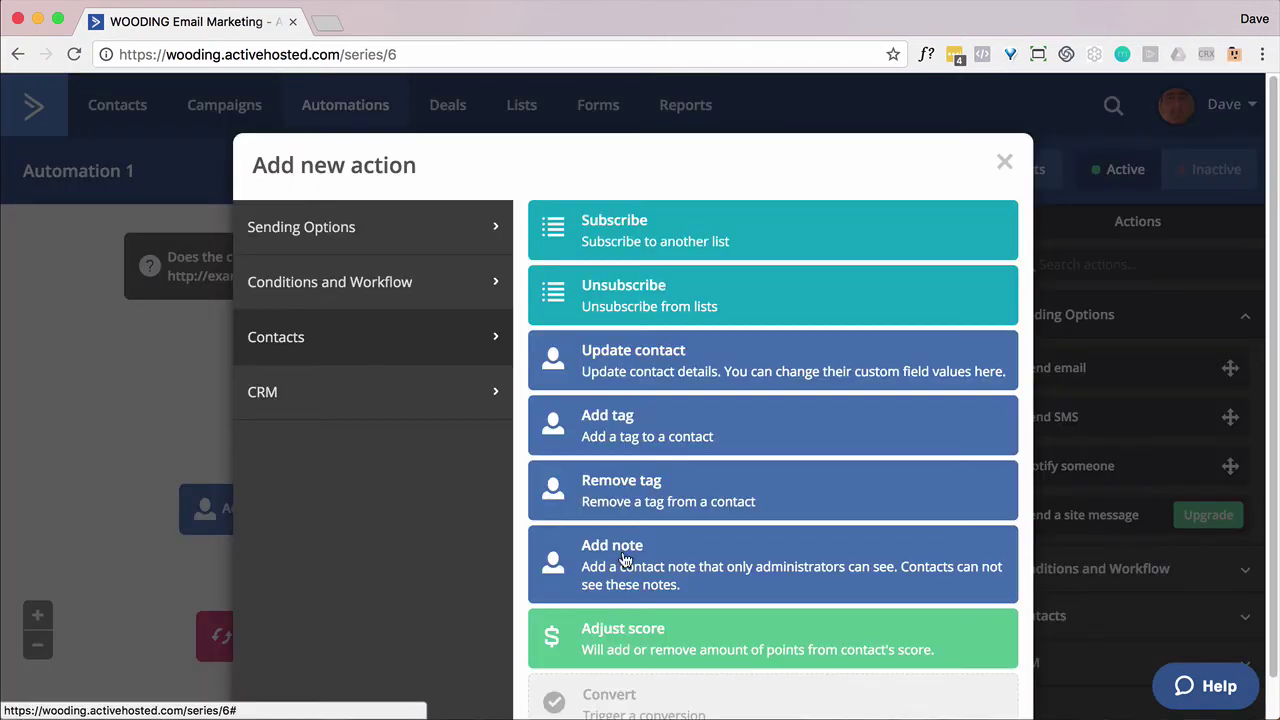
{"action": "scroll", "coordinate": [625, 600], "scroll_direction": "down", "scroll_amount": 1}
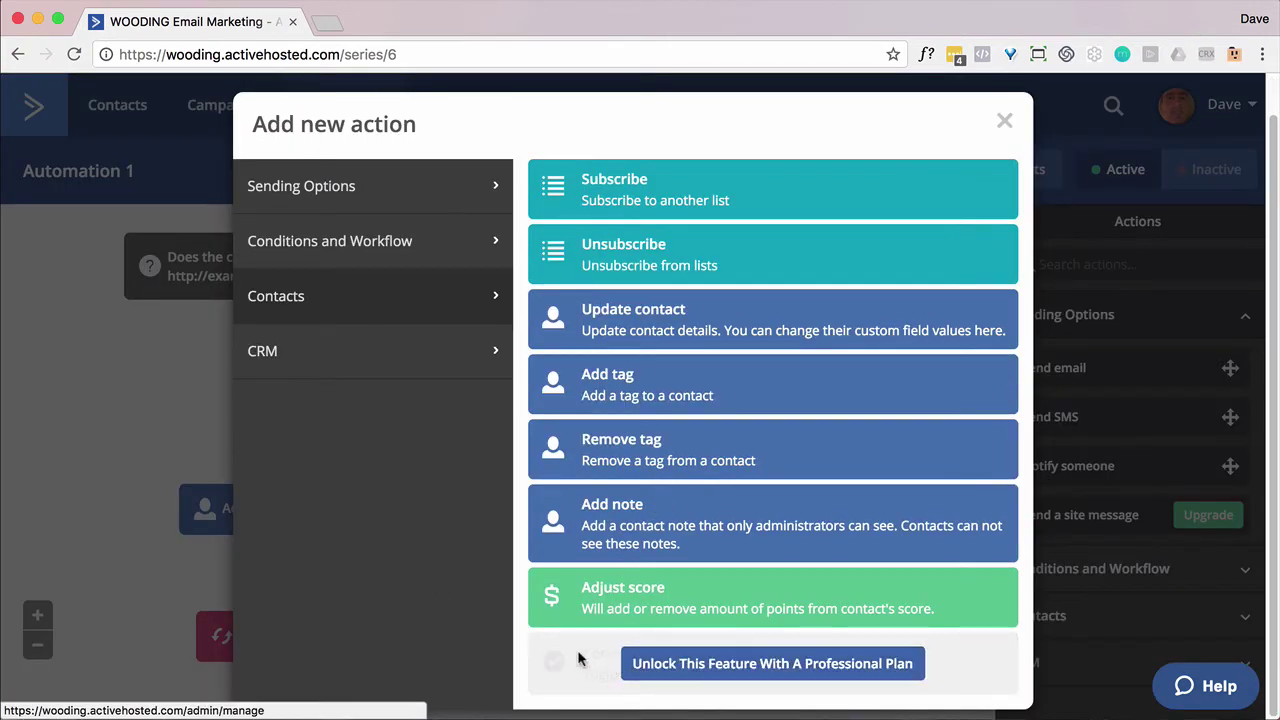
{"action": "mouse_move", "coordinate": [555, 635]}
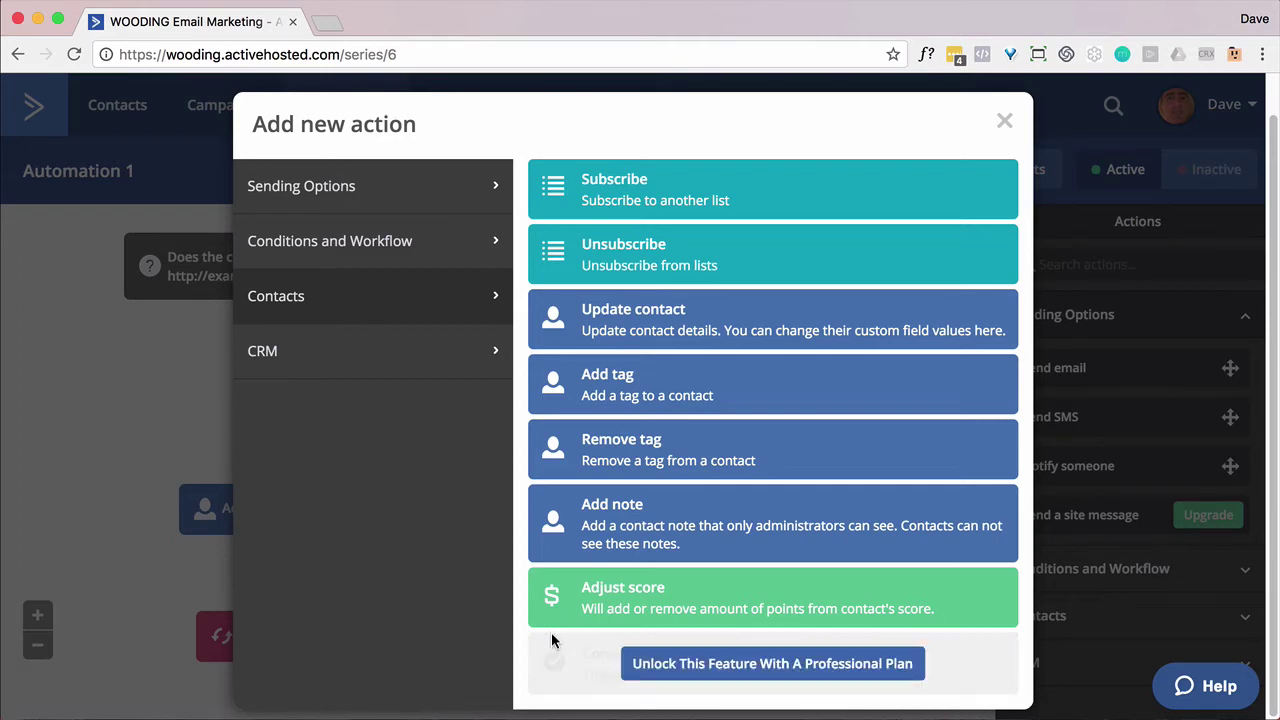
{"action": "left_click", "coordinate": [436, 380]}
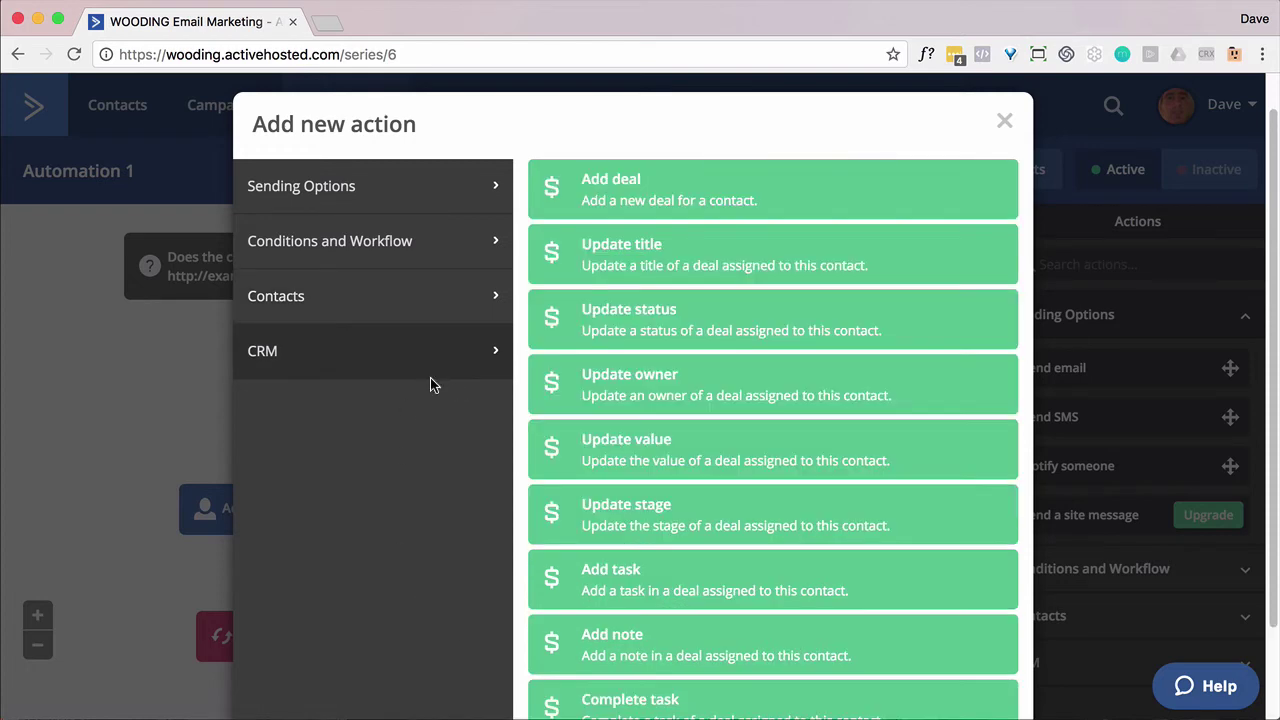
{"action": "left_click", "coordinate": [612, 199]}
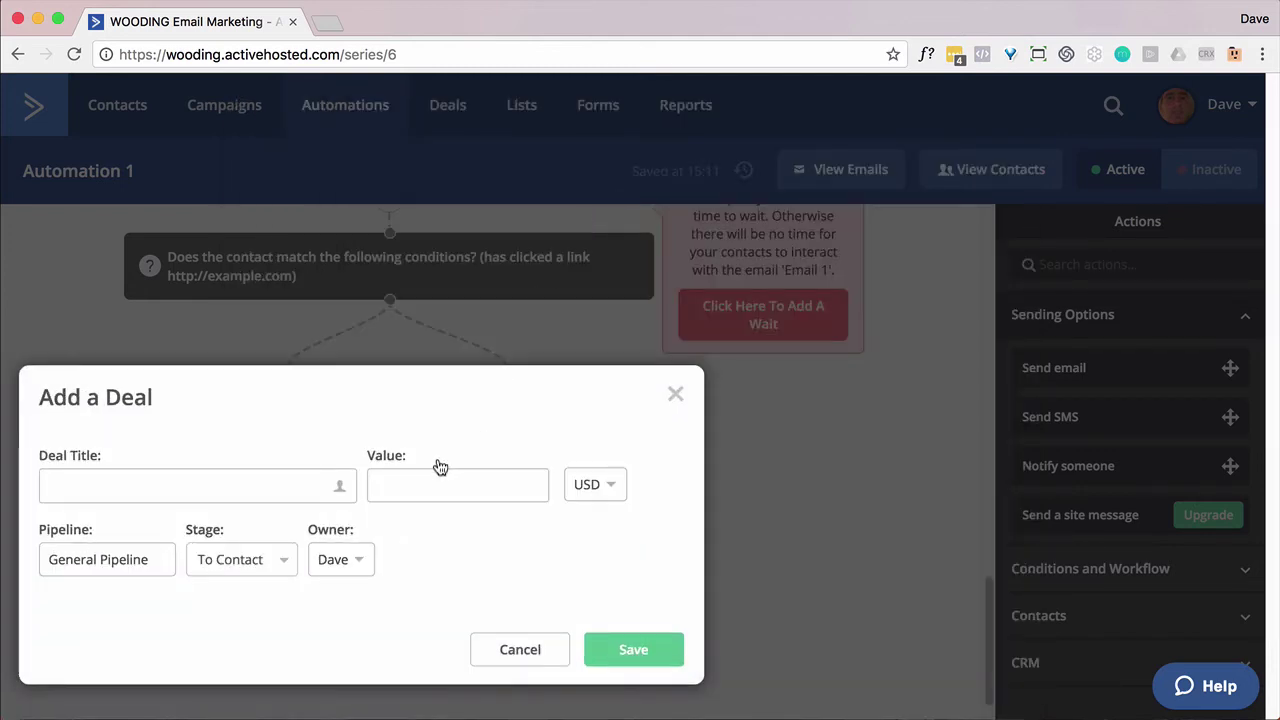
{"action": "left_click", "coordinate": [520, 650]}
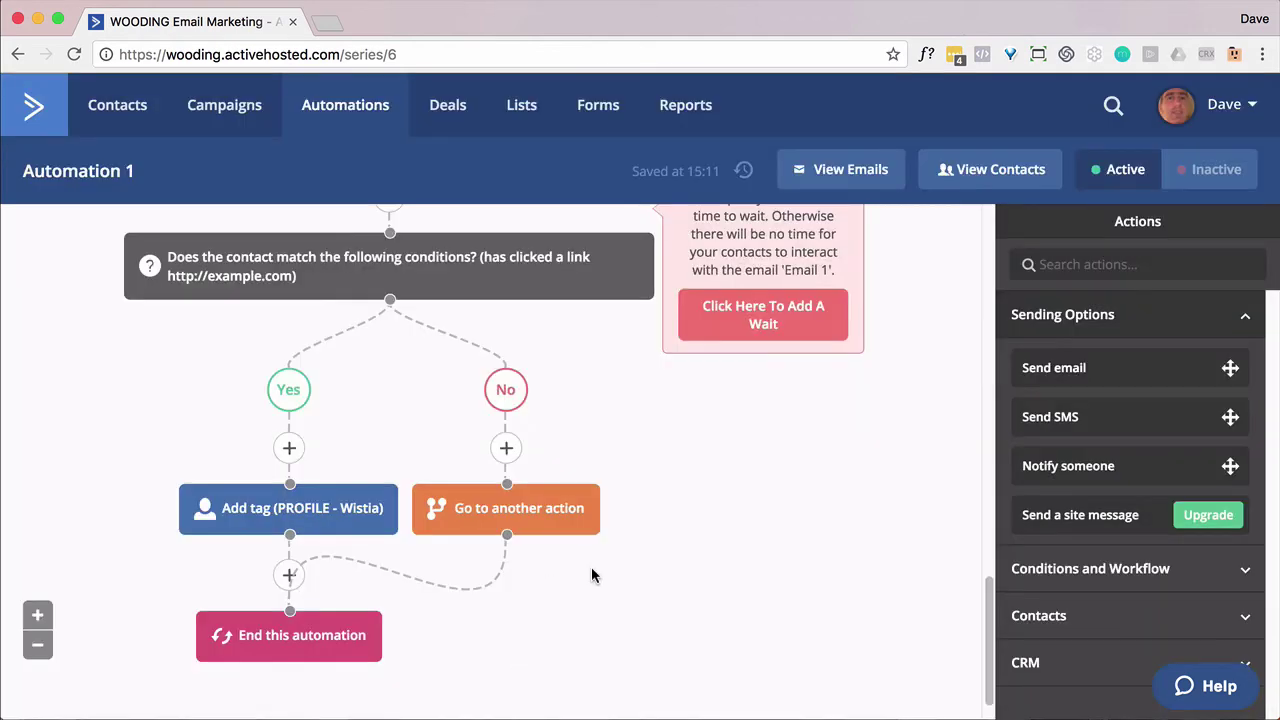
- Review the Conditions and Workflow actions down to Webhook without adding one, and return to the automation's start trigger
{"action": "left_click", "coordinate": [289, 448]}
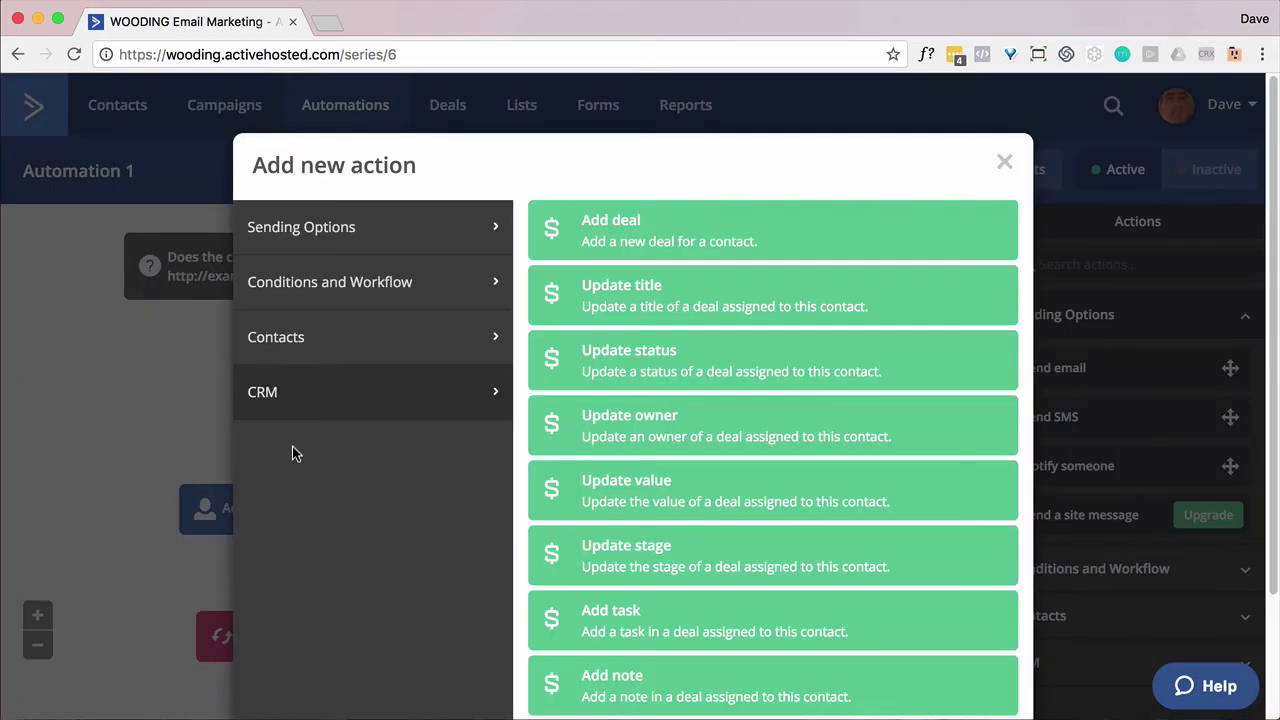
{"action": "left_click", "coordinate": [421, 240]}
{"action": "left_click", "coordinate": [400, 284]}
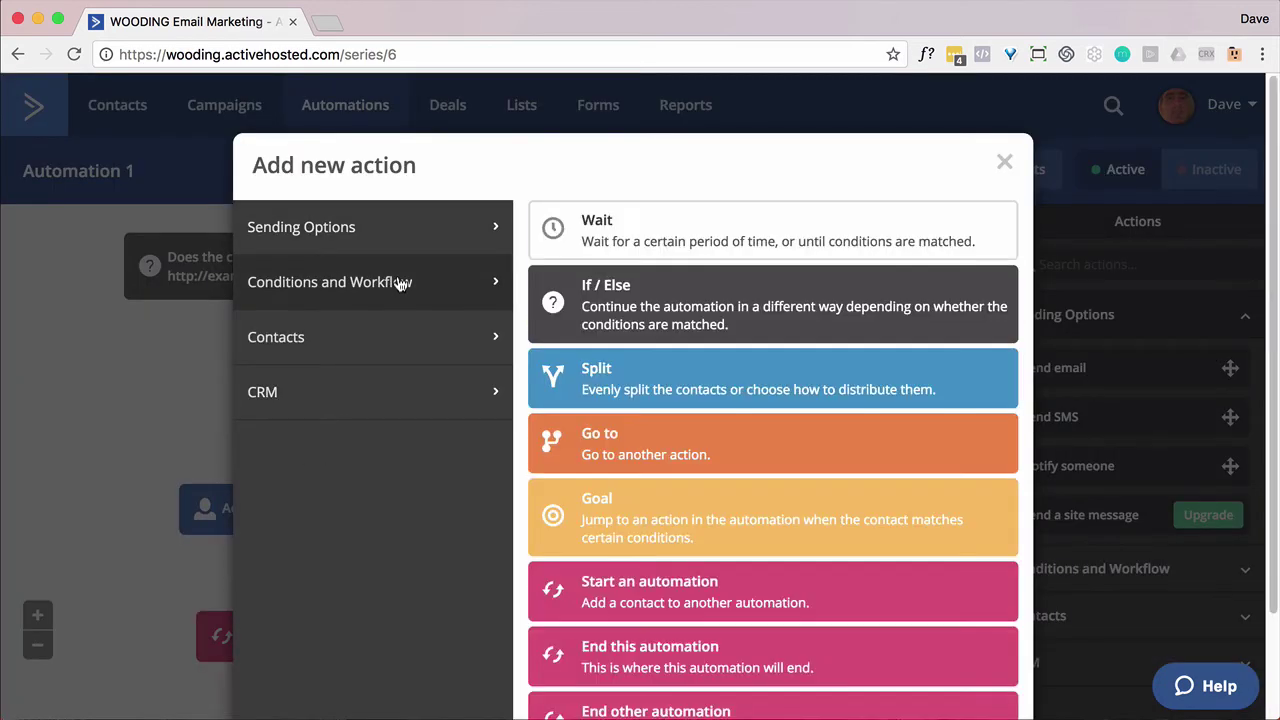
{"action": "scroll", "coordinate": [770, 472], "scroll_direction": "down", "scroll_amount": 2}
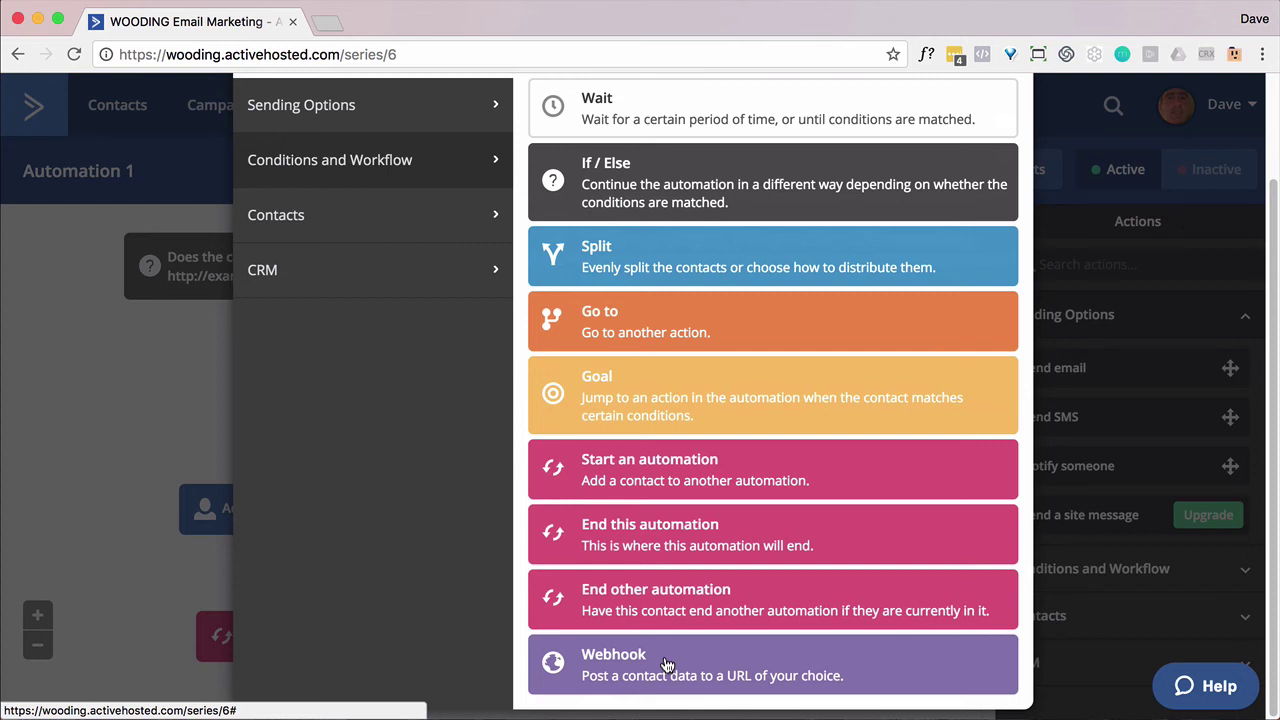
{"action": "left_click", "coordinate": [124, 385]}
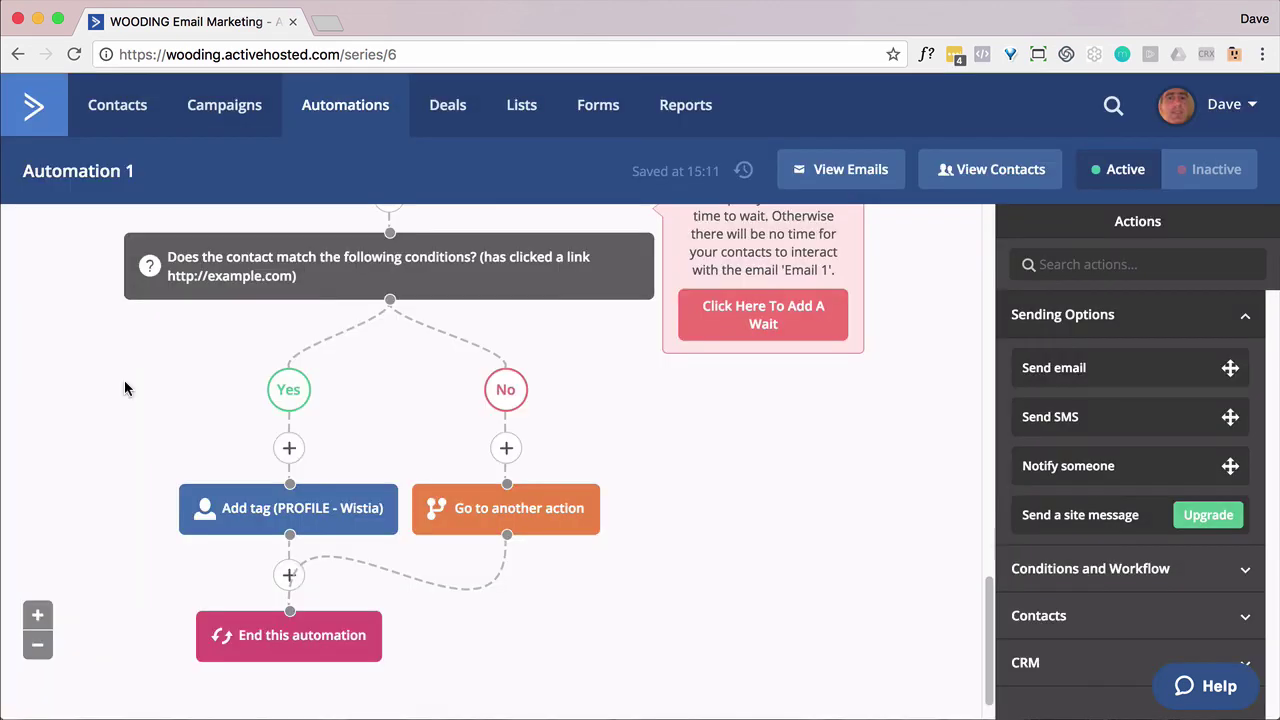
{"action": "scroll", "coordinate": [688, 510], "scroll_direction": "down", "scroll_amount": 5}
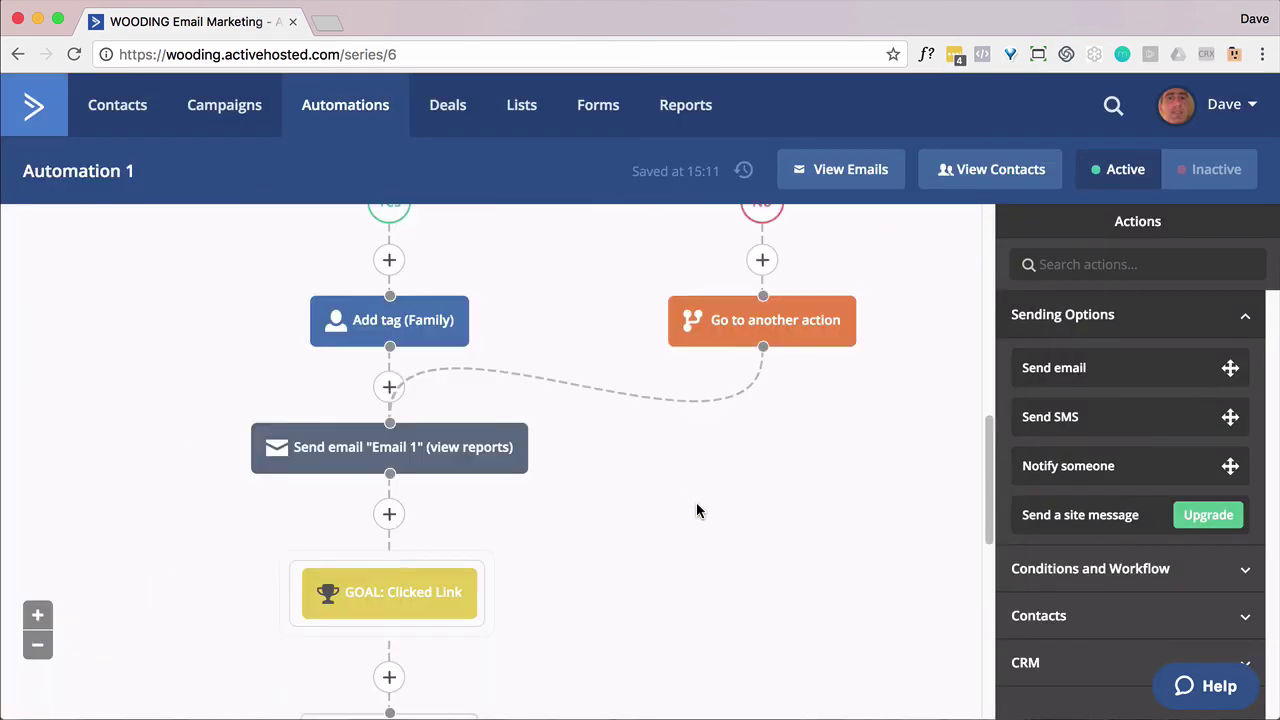
{"action": "scroll", "coordinate": [697, 511], "scroll_direction": "up", "scroll_amount": 6}
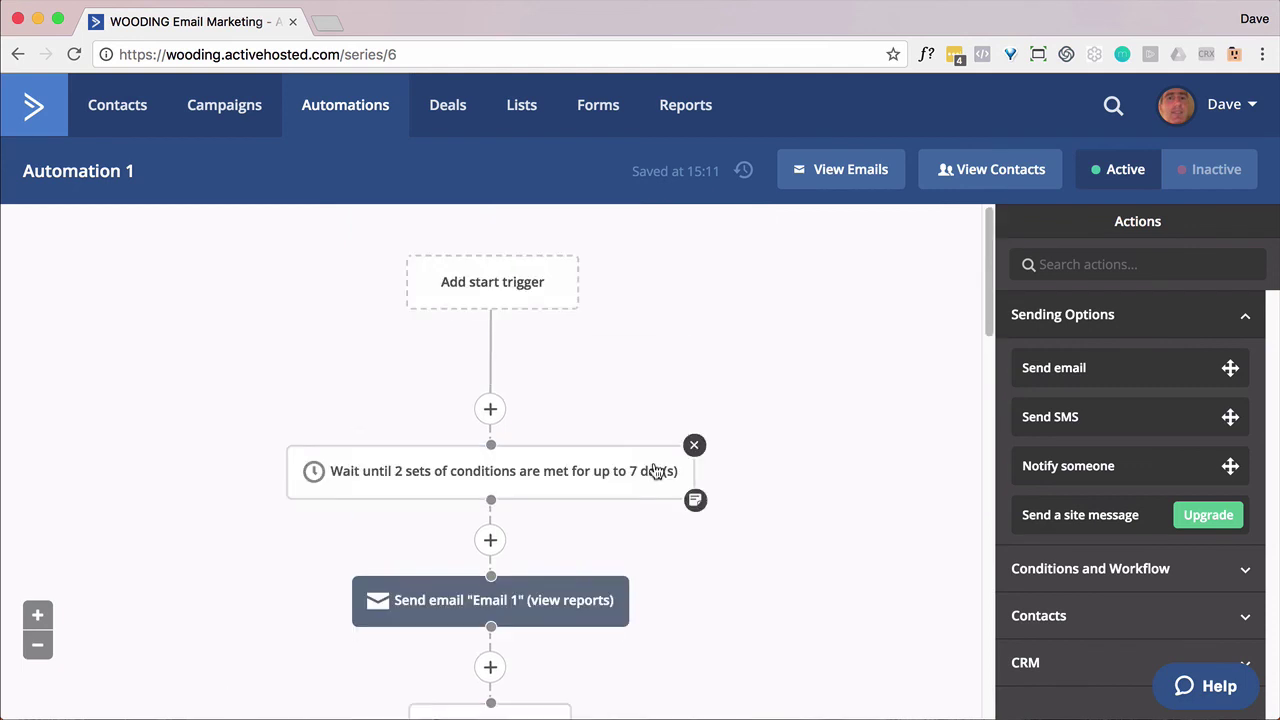